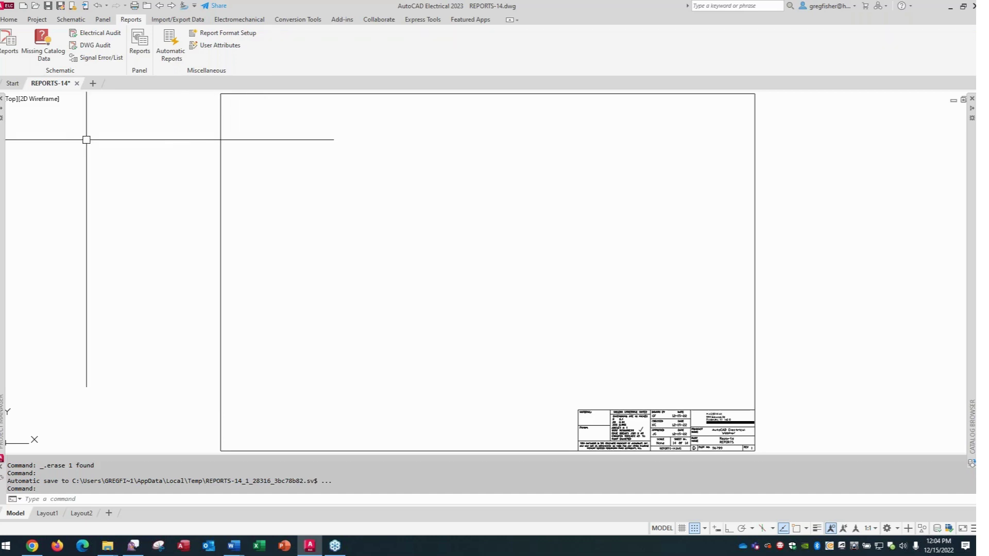
Review the schematic, enclosure and report drawings listed in the REPORTS project
mouse_move(2, 187)
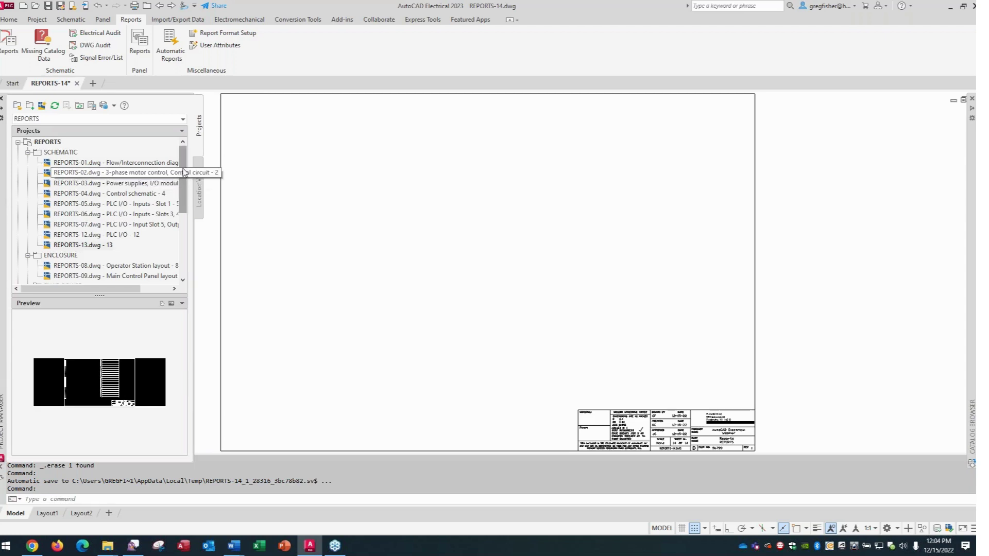
left_click_drag(183, 173, 185, 225)
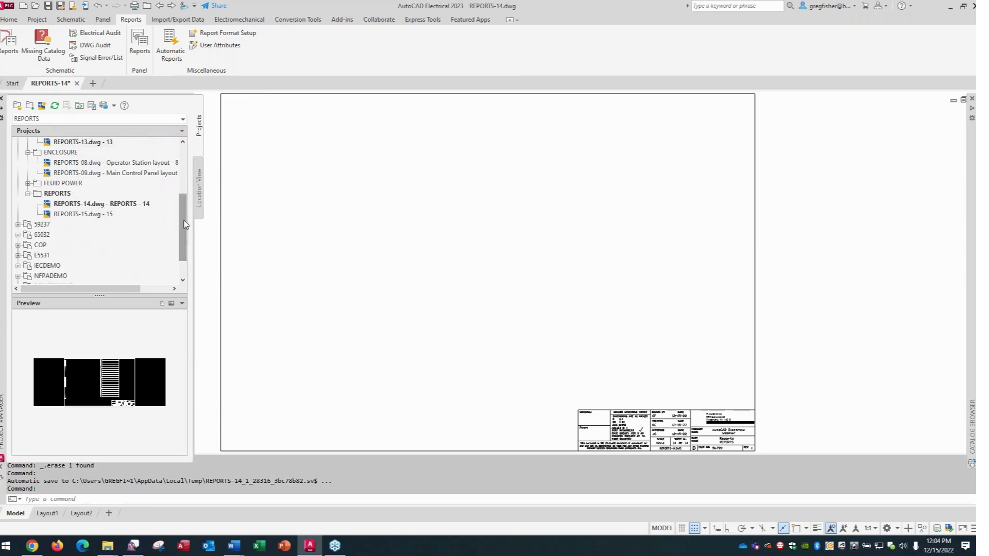
left_click_drag(185, 224, 184, 177)
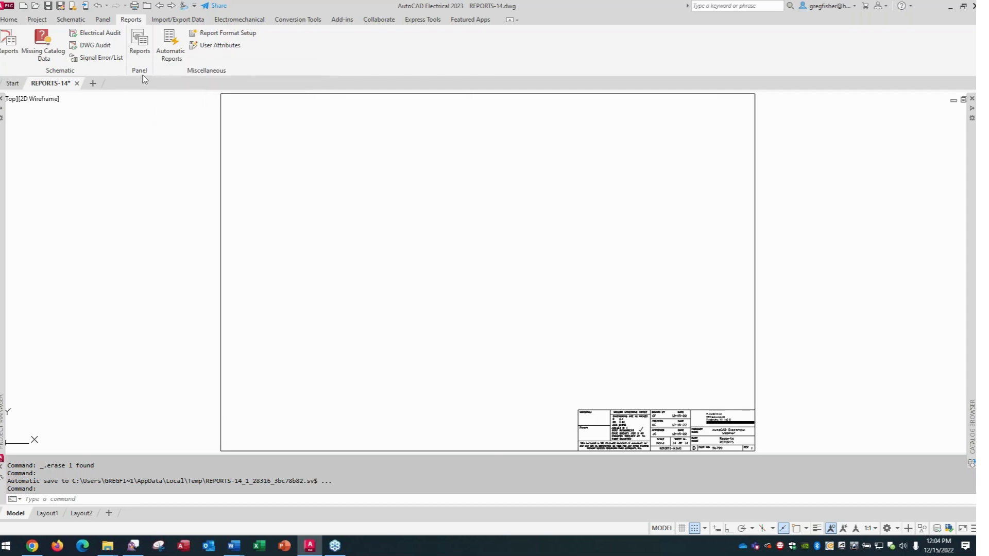
Run the PLC I/O Component Connection schematic report for the whole project, processing all of its drawings
left_click(7, 46)
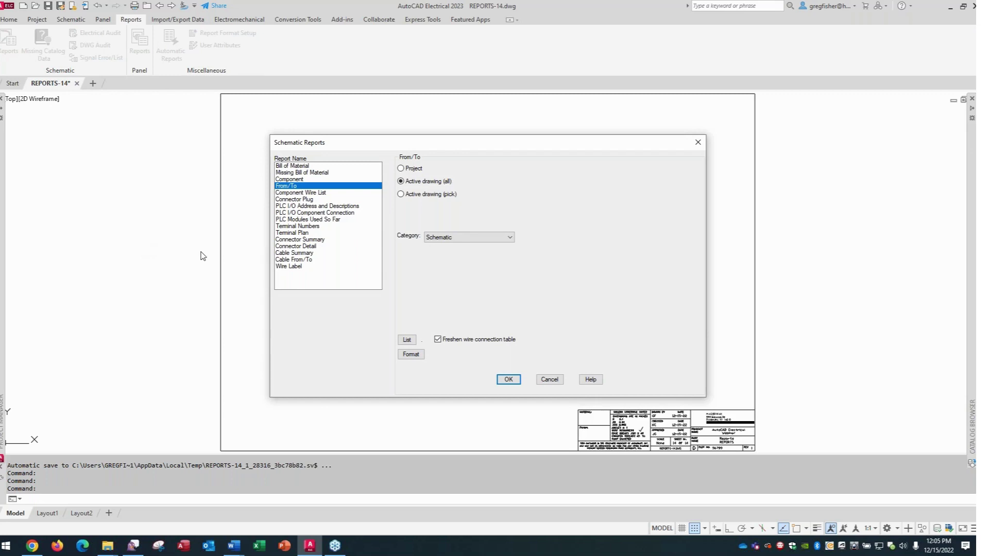
left_click(331, 213)
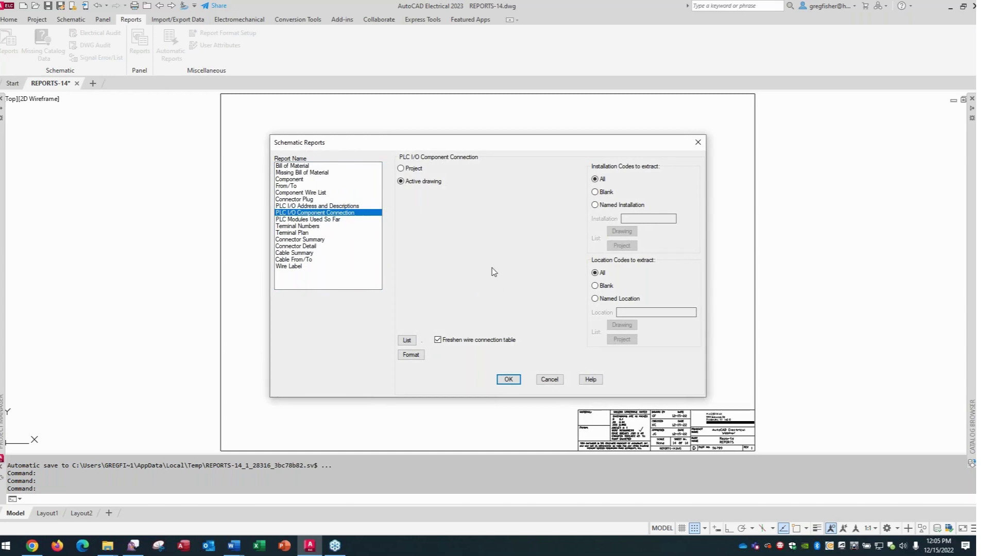
left_click(413, 170)
left_click(502, 381)
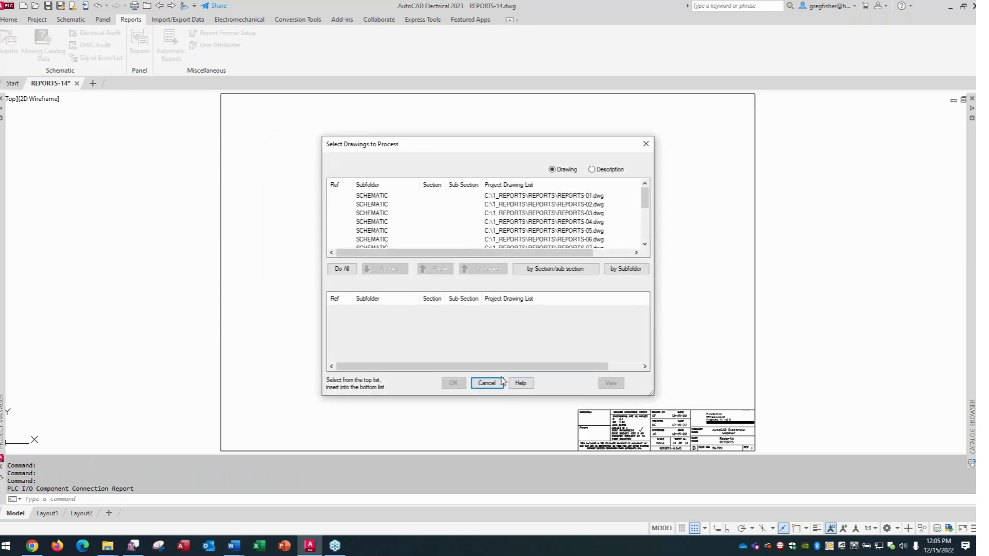
left_click(342, 269)
left_click(452, 383)
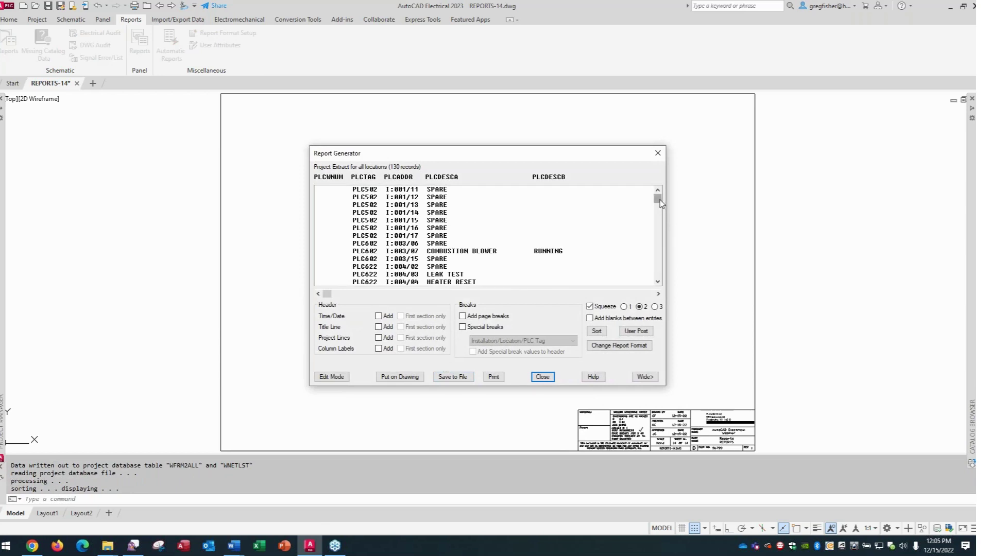
Add the PLCDESCD and PLCDESCE fields after PLCDESCC in the PLC component connection report format
mouse_move(660, 202)
left_mouse_down()
mouse_move(657, 278)
mouse_move(661, 199)
left_mouse_up()
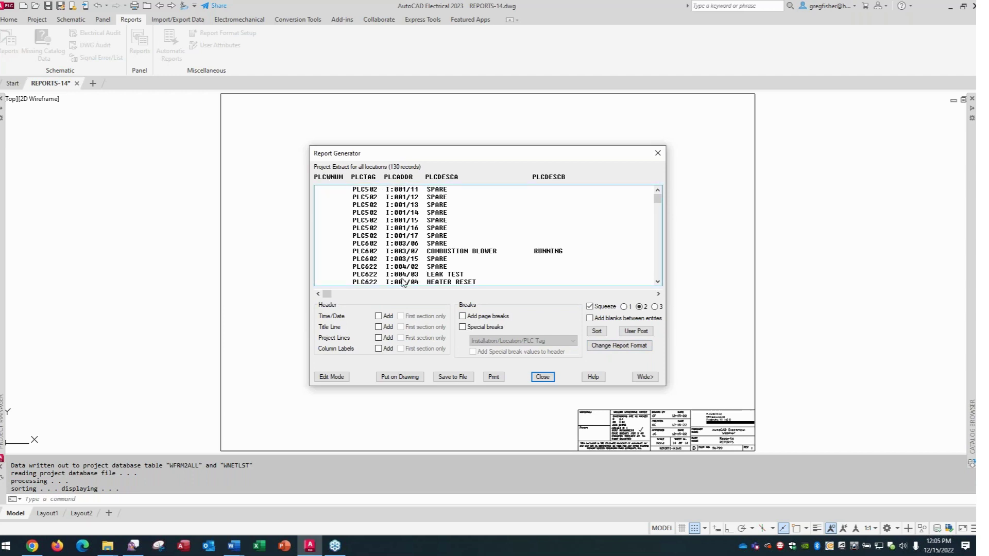
mouse_move(327, 294)
left_mouse_down()
mouse_move(627, 294)
mouse_move(344, 283)
mouse_move(327, 293)
left_mouse_up()
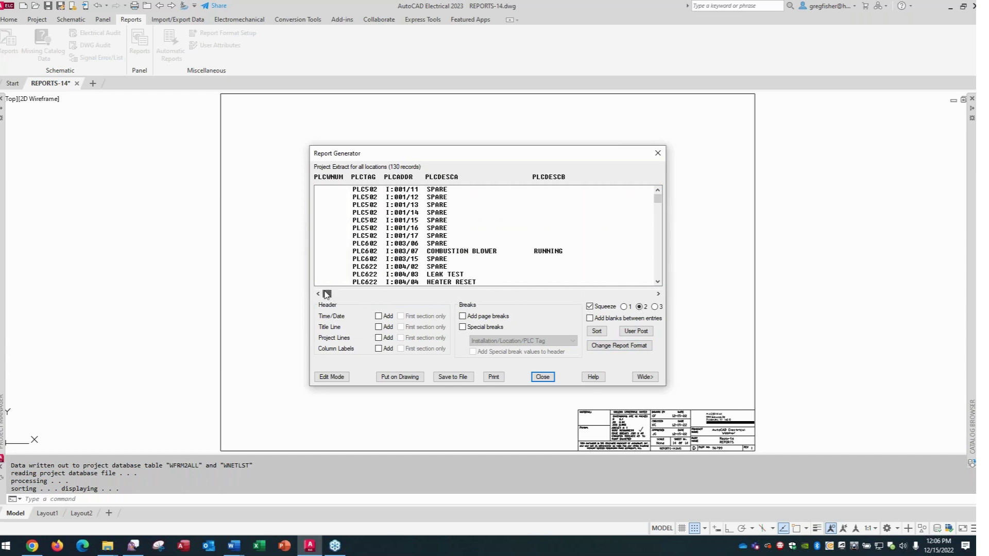
left_click(619, 346)
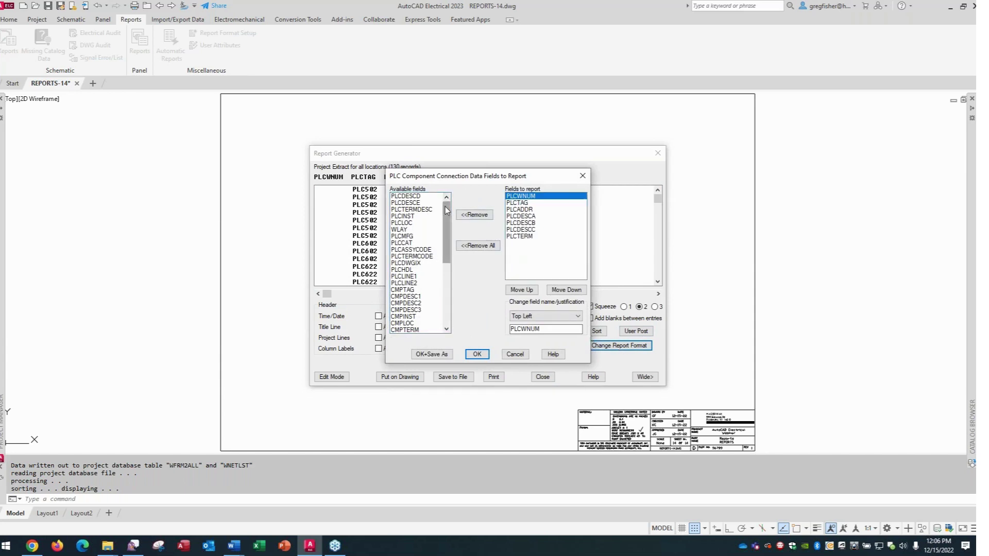
left_click_drag(447, 210, 442, 278)
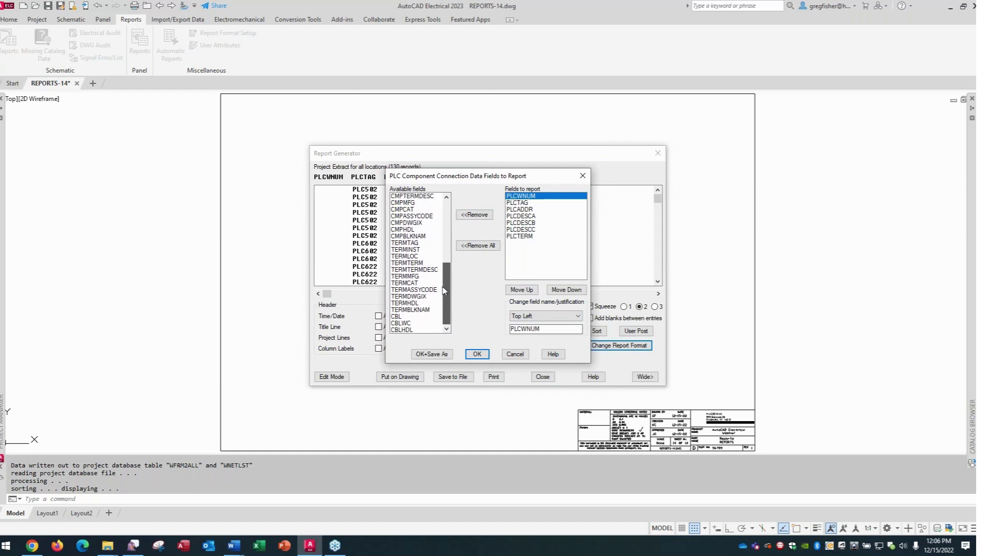
left_click_drag(443, 287, 456, 206)
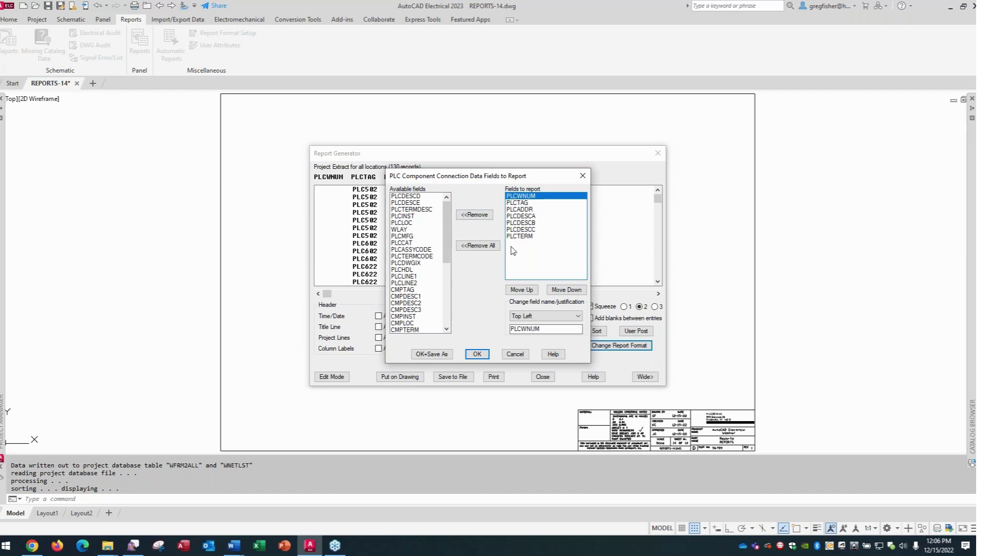
left_click_drag(491, 179, 482, 222)
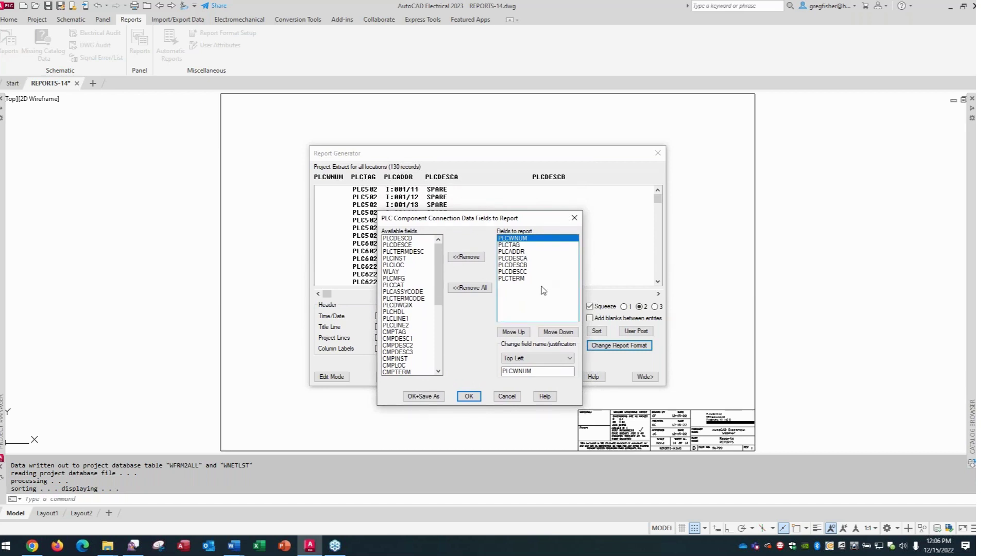
left_click_drag(534, 219, 536, 190)
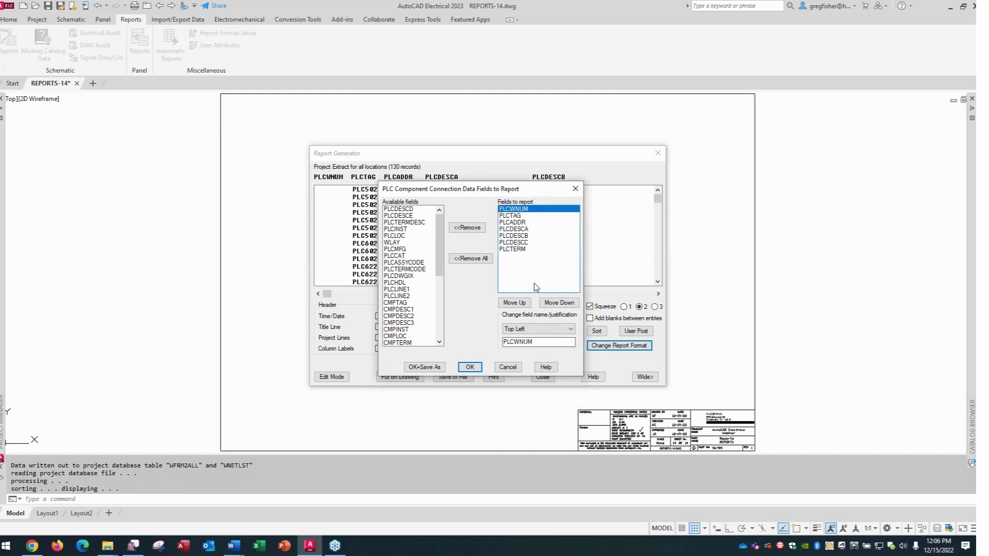
double_click(538, 342)
left_click(527, 242)
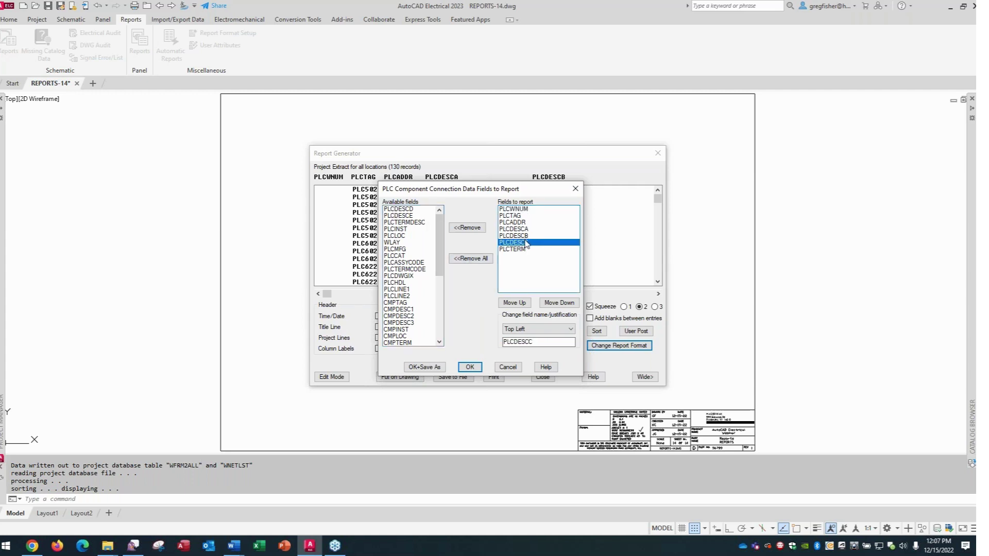
double_click(411, 210)
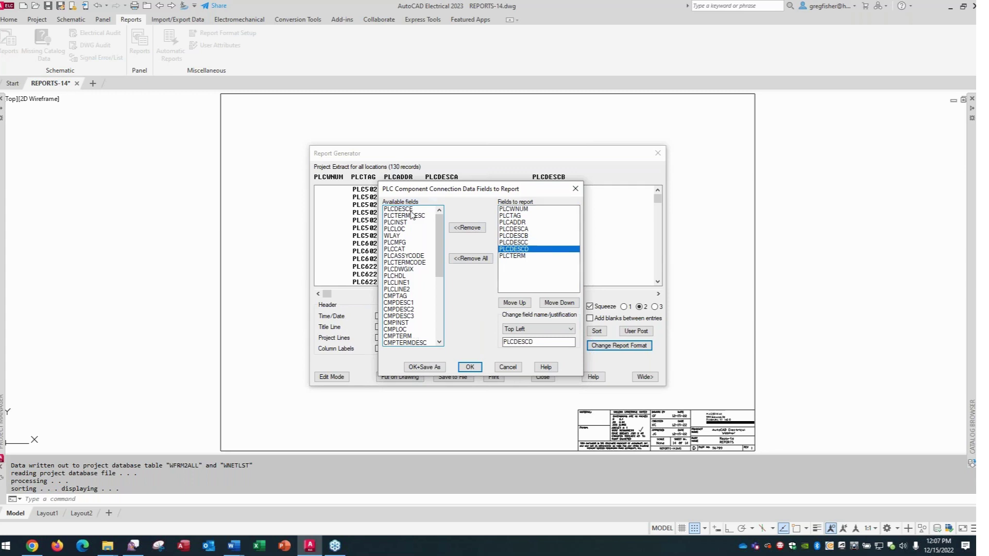
double_click(410, 210)
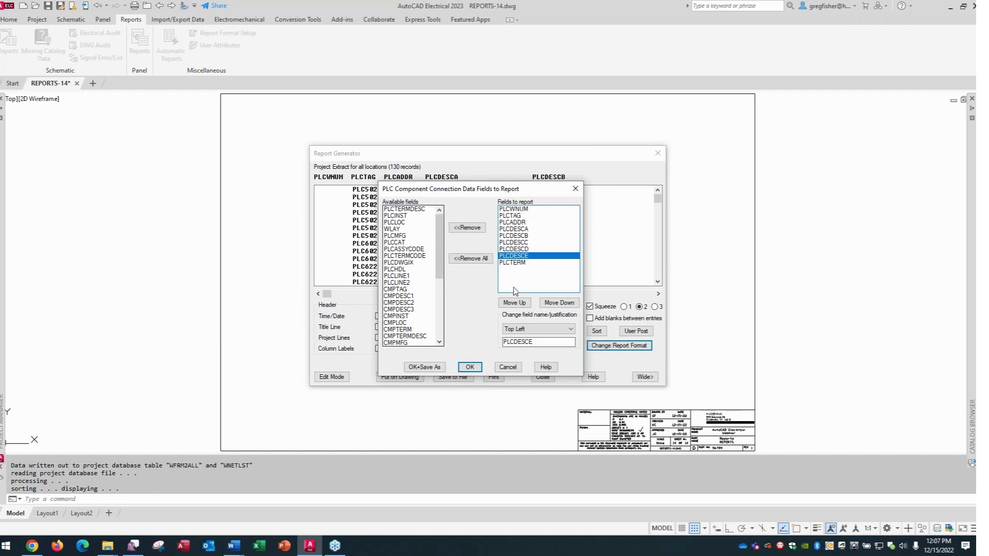
left_click(470, 367)
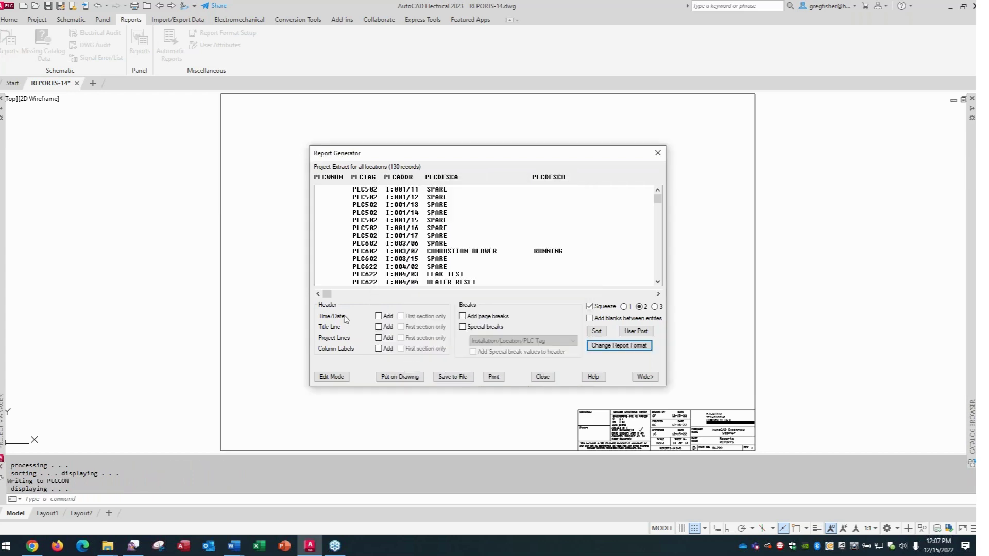
Remove the PLCDESCD and PLCDESCE fields from the report format
mouse_move(327, 294)
left_mouse_down()
mouse_move(462, 309)
mouse_move(328, 306)
left_mouse_up()
left_click(599, 347)
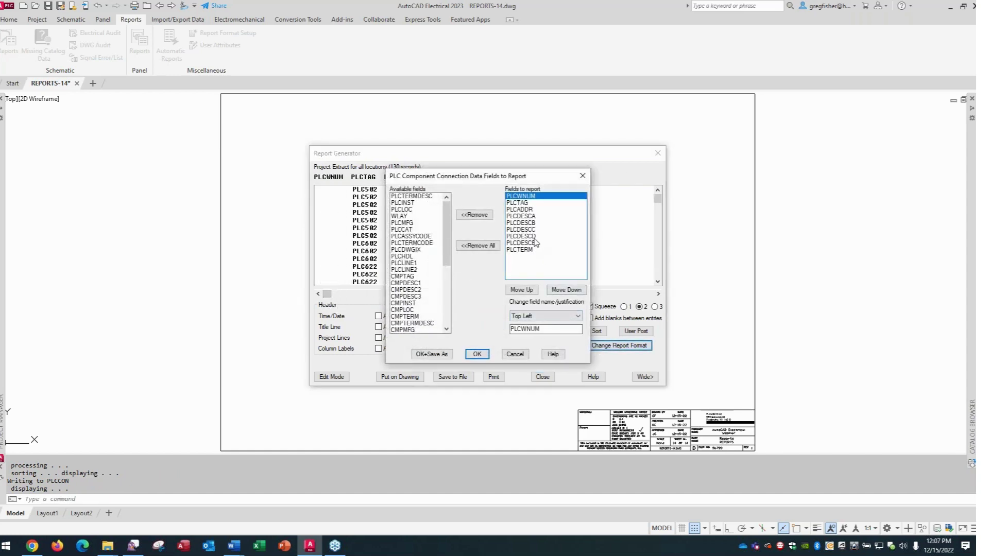
left_click(534, 237)
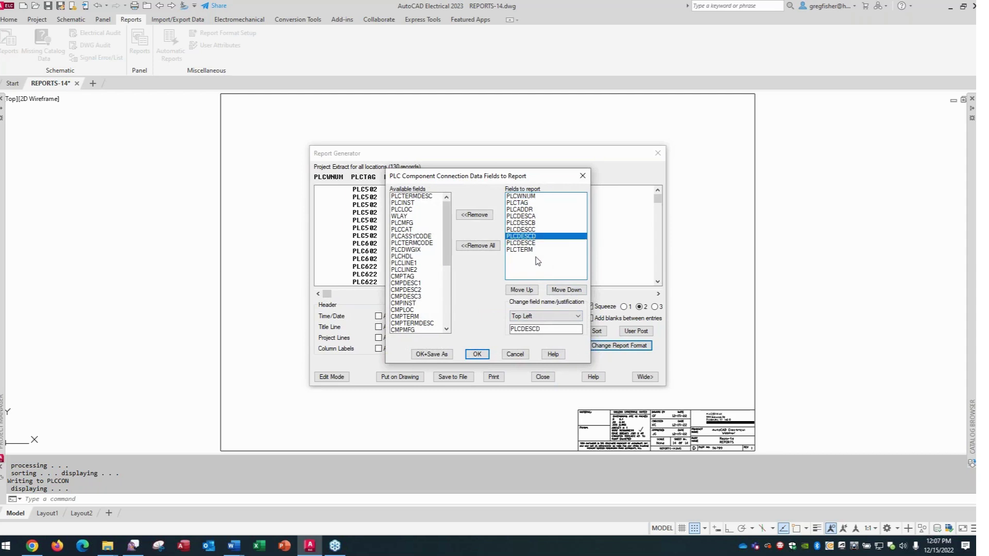
left_click(488, 217)
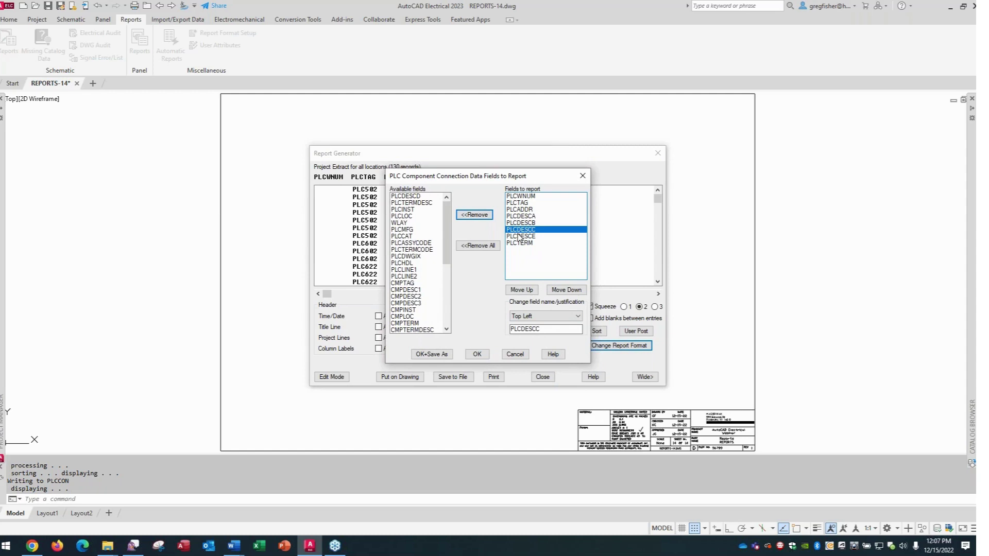
left_click(520, 236)
left_click(488, 219)
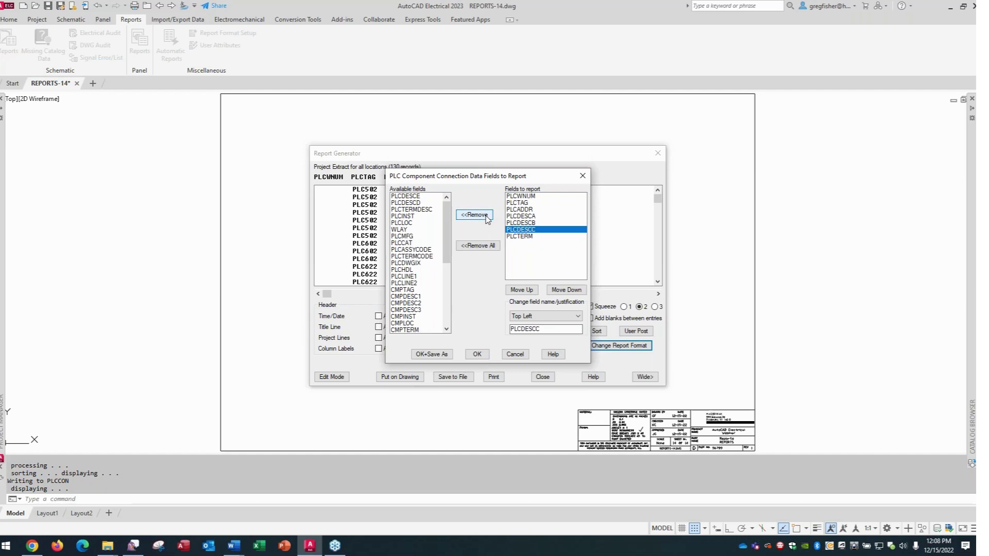
left_click(477, 354)
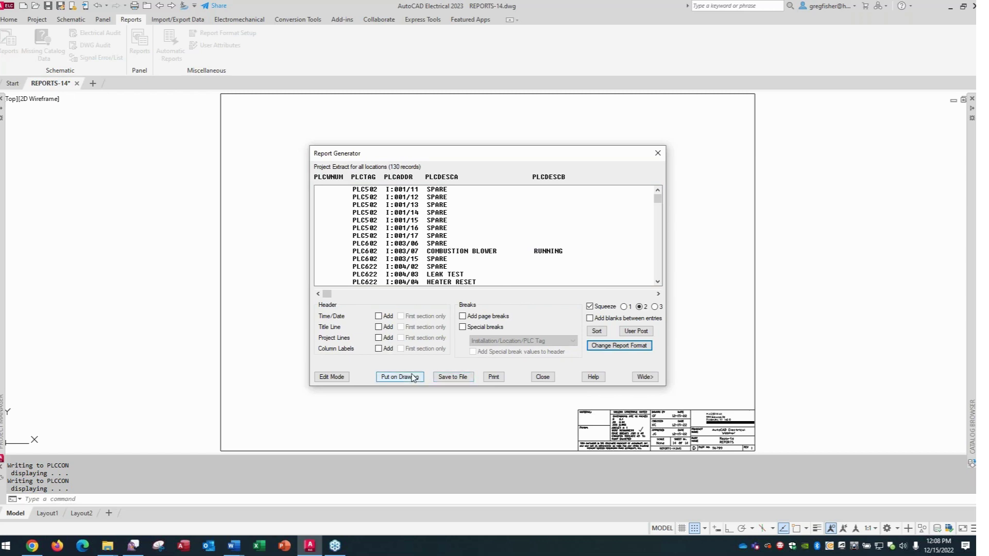
Save the report in Excel spreadsheet format as PLCCON.XLS in C:\1_REPORTS\REPORTS, without running a script
left_click(443, 379)
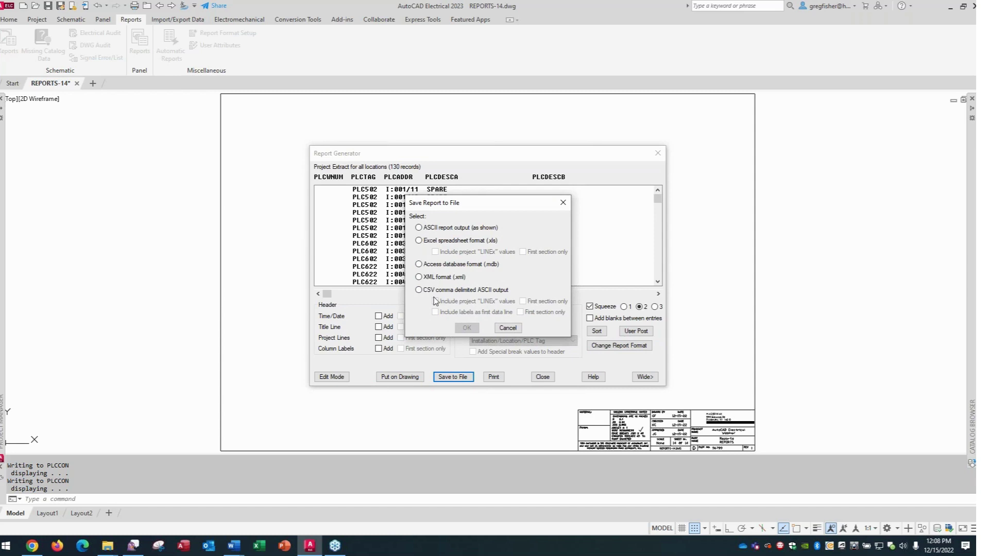
left_click(419, 240)
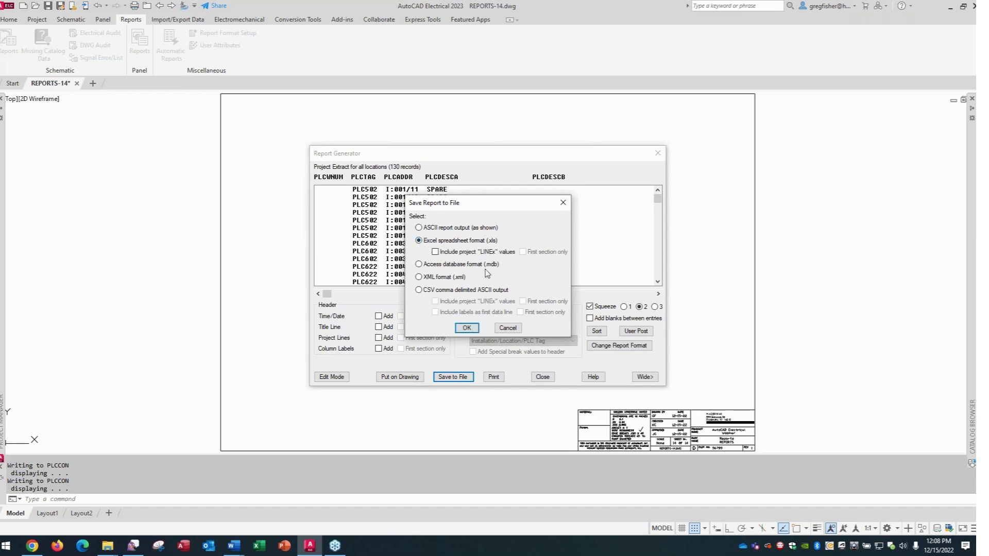
left_click(466, 328)
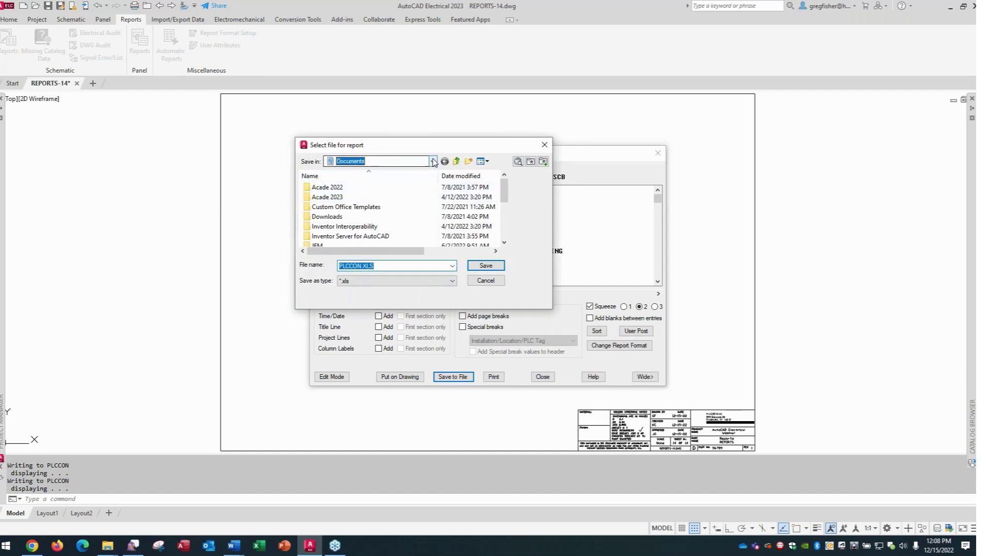
left_click(407, 161)
left_click(354, 295)
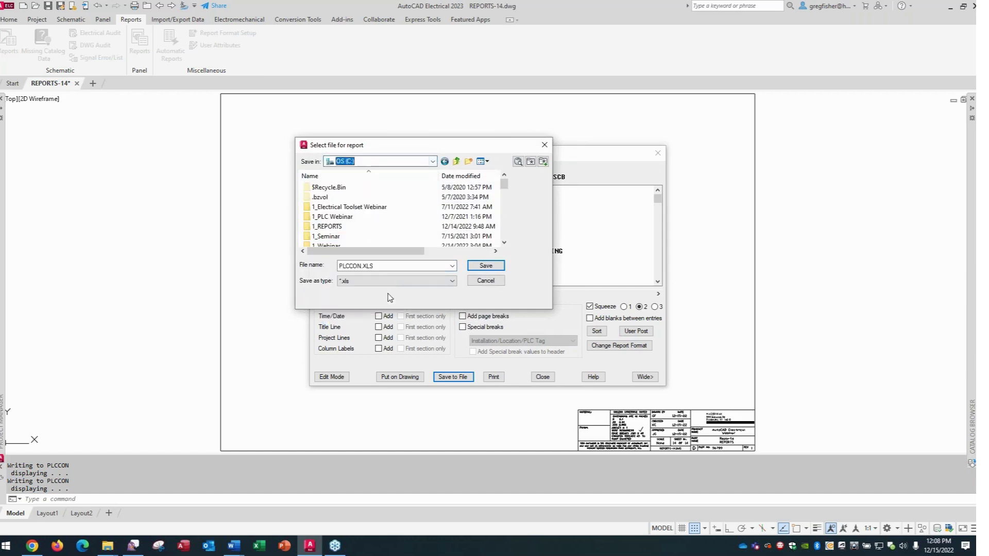
double_click(340, 226)
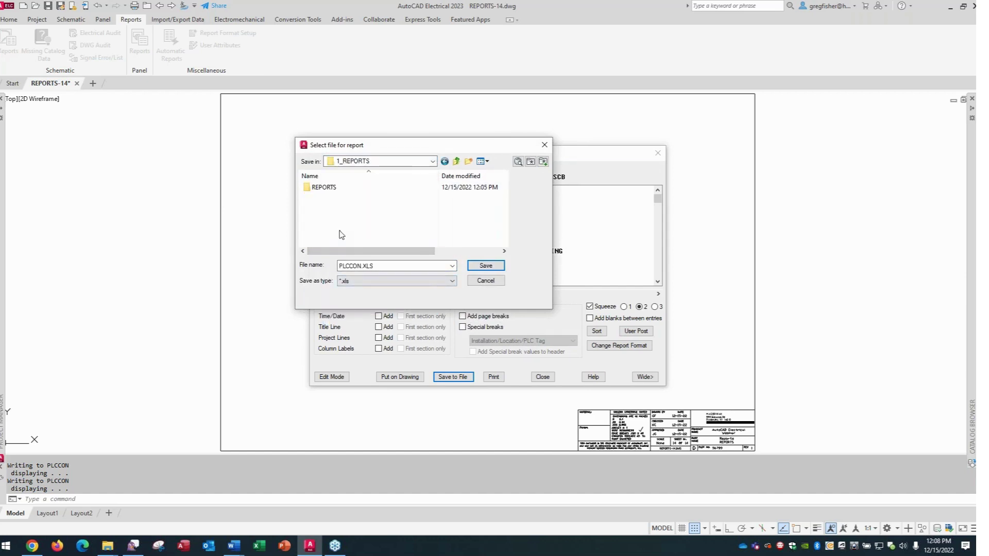
double_click(332, 190)
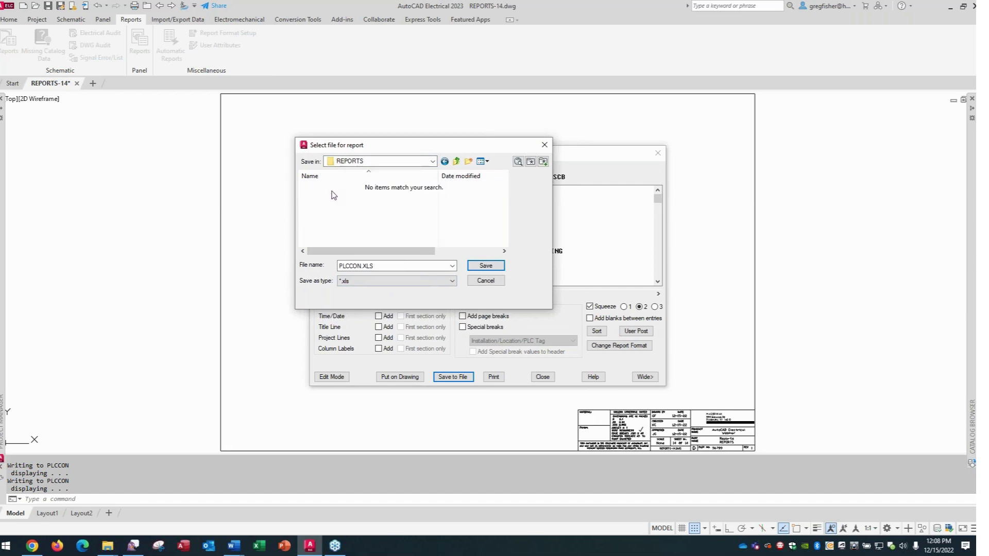
left_click(484, 269)
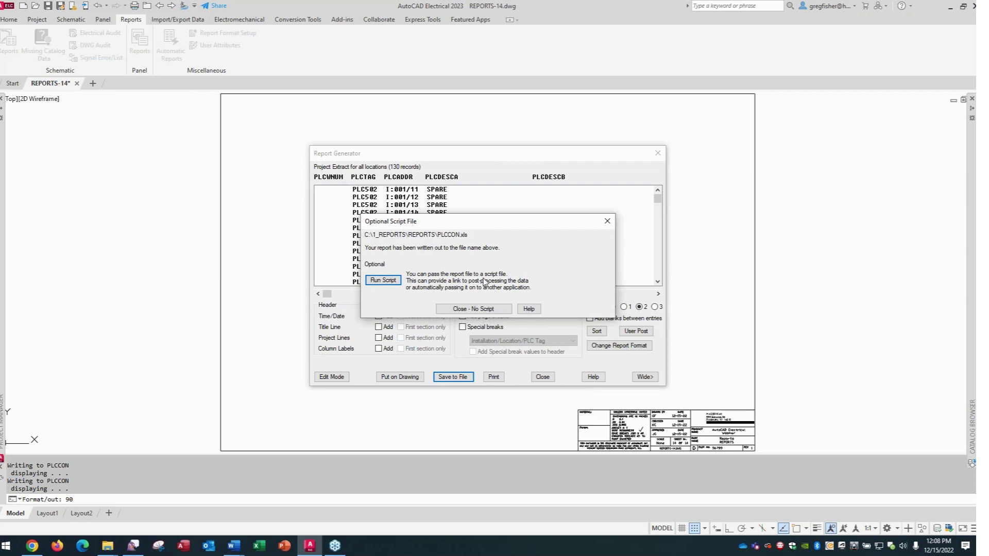
left_click(471, 309)
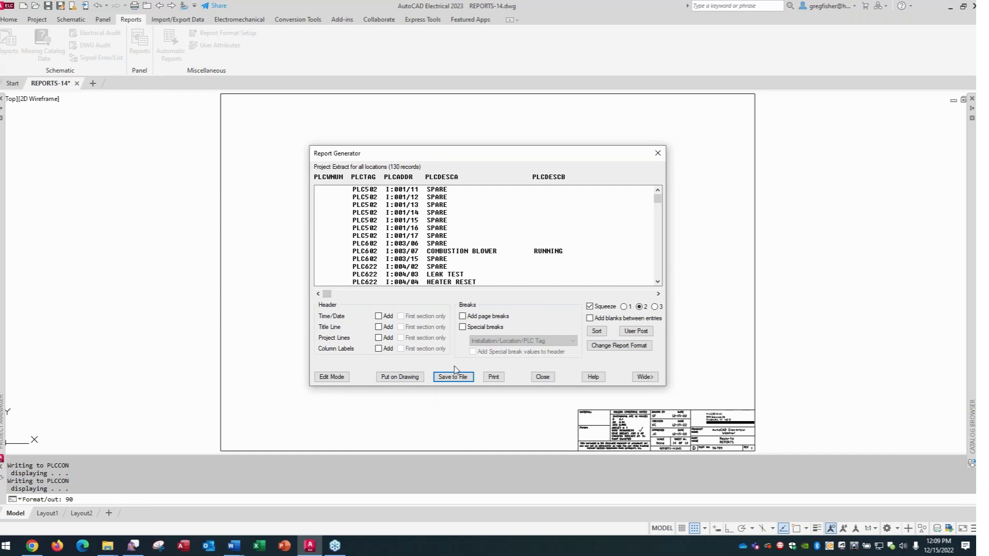
Place the report on the drawing as a new ACE-INCH style table with column labels at the sheet's upper-left corner, and close the report
left_click(412, 378)
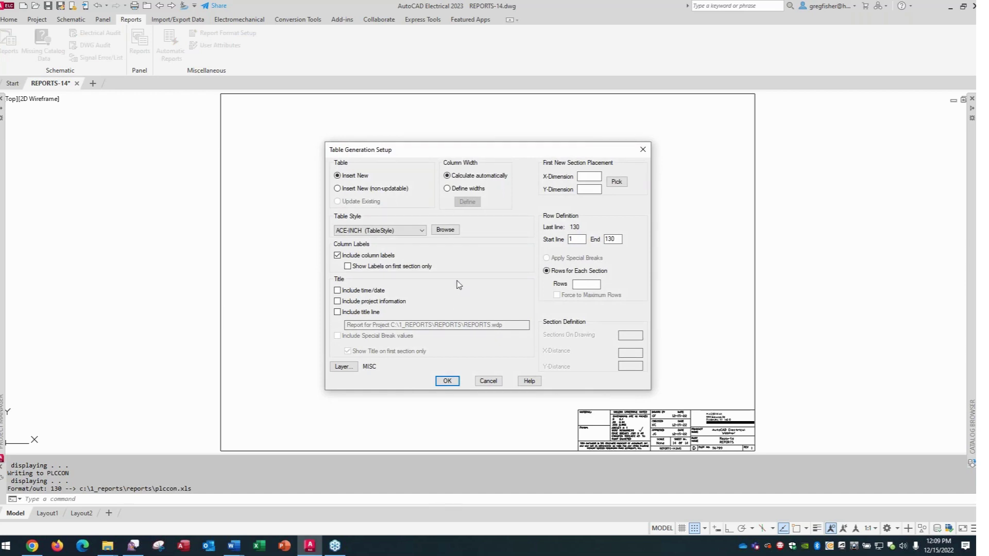
left_click(423, 231)
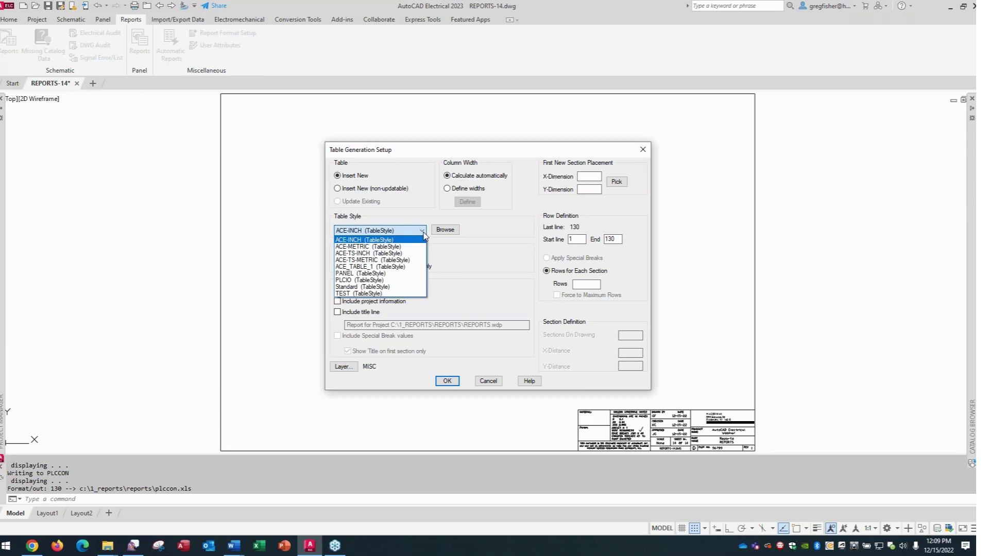
left_click(424, 234)
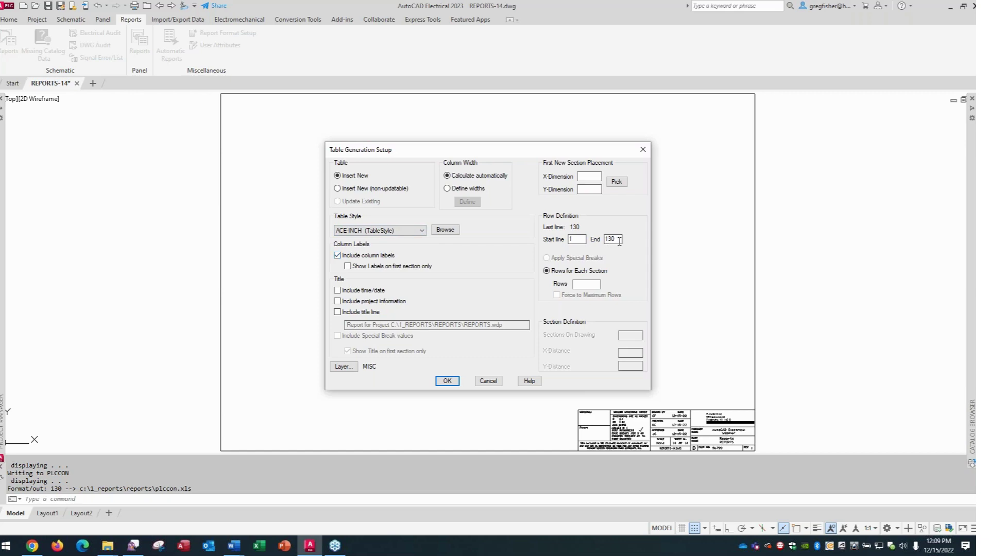
left_click_drag(622, 240, 602, 246)
left_click(423, 231)
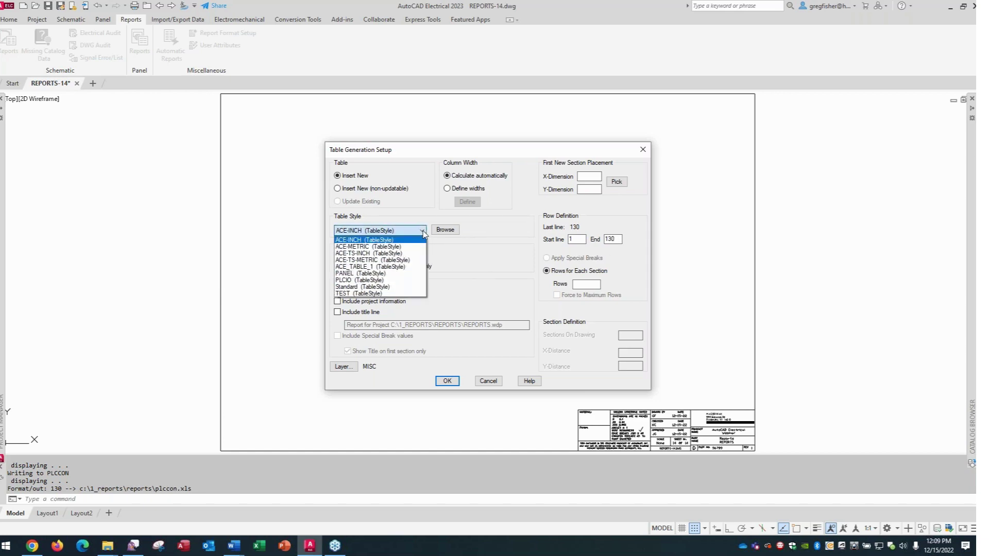
left_click(423, 234)
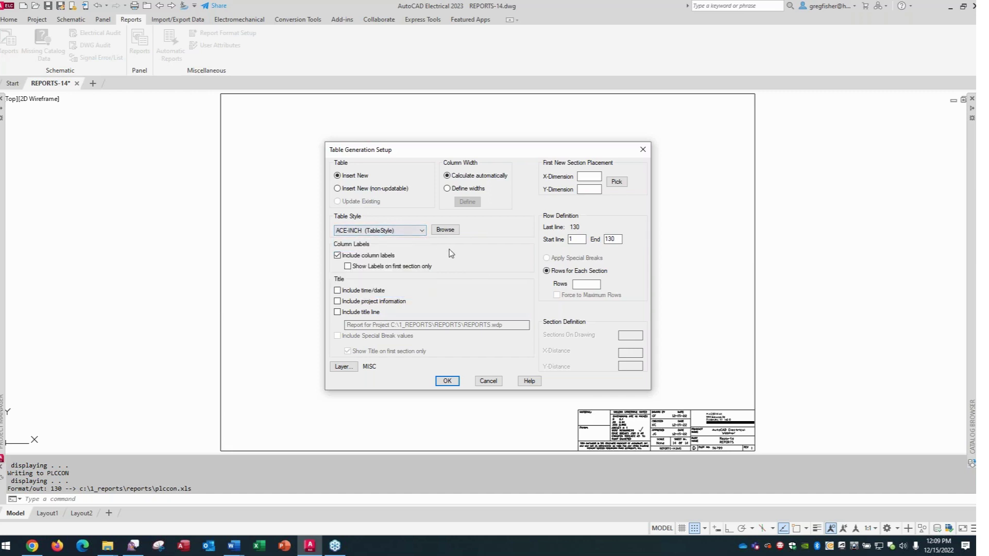
left_click(447, 381)
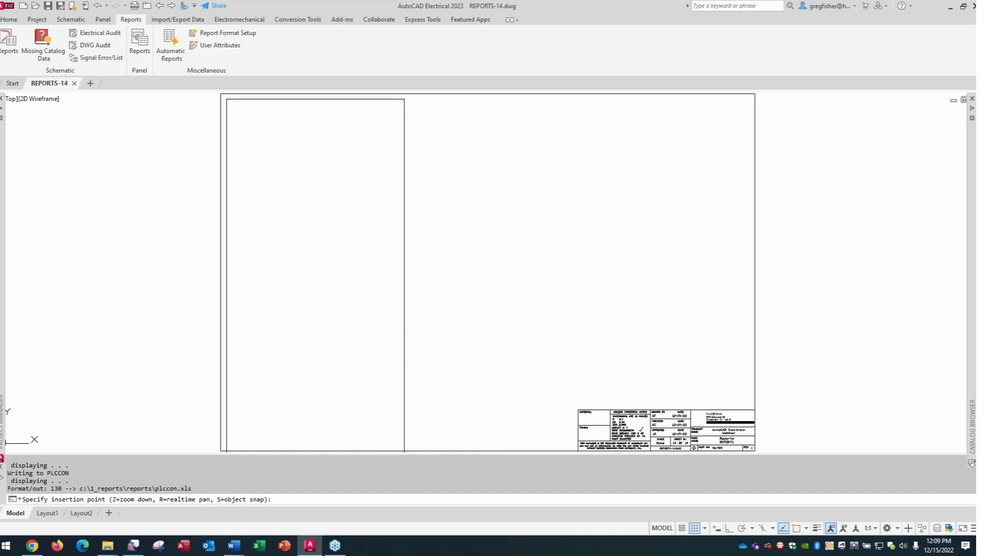
left_click(228, 100)
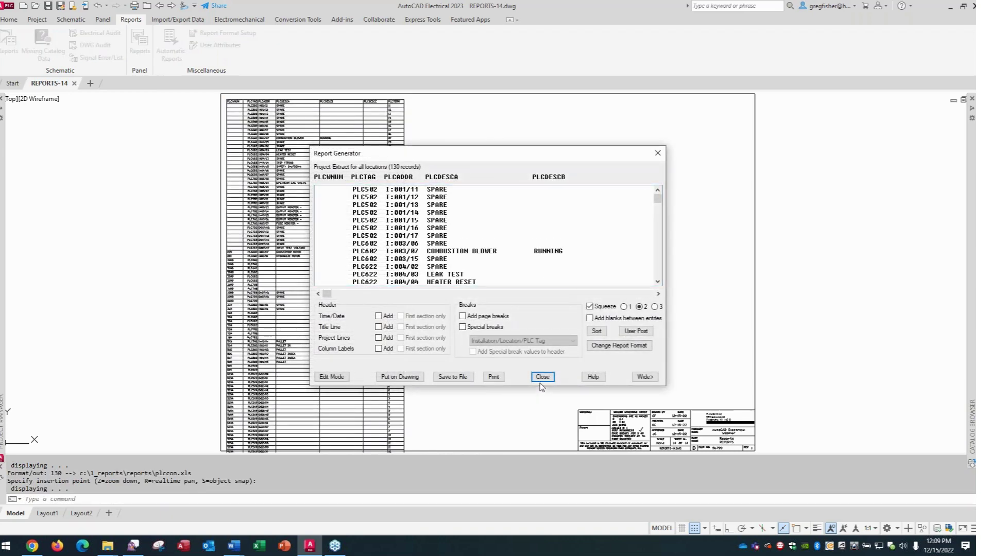
left_click(543, 376)
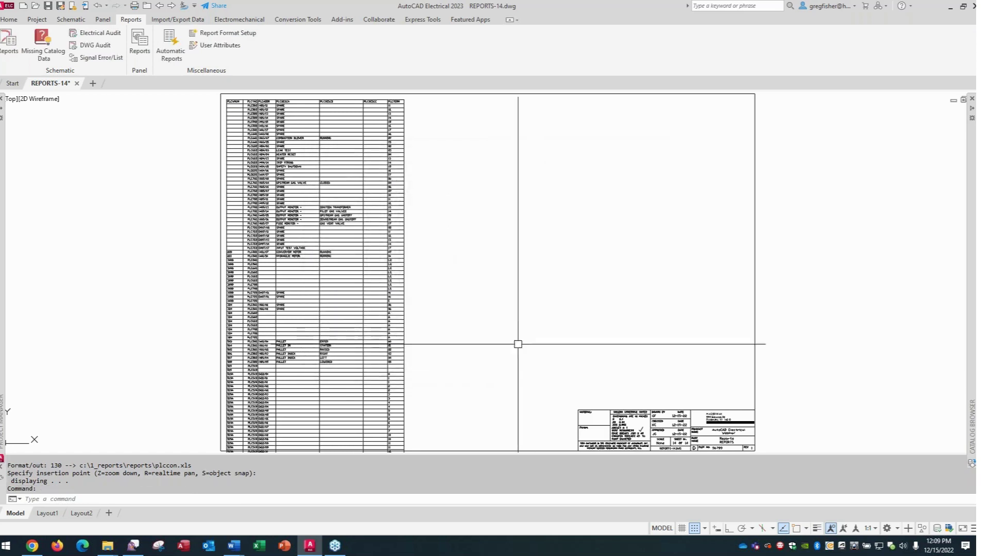
Examine the text height and justification of the wire number cell in row 38 of the placed table
scroll(506, 317, "down", 2)
mouse_move(505, 316)
middle_mouse_down()
mouse_move(477, 229)
mouse_move(474, 271)
middle_mouse_up()
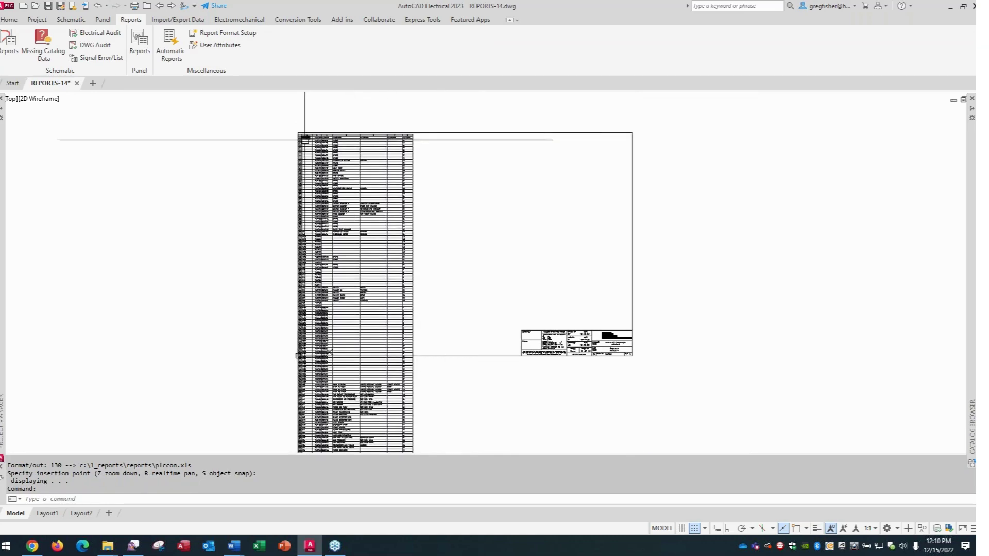
scroll(299, 138, "up", 5)
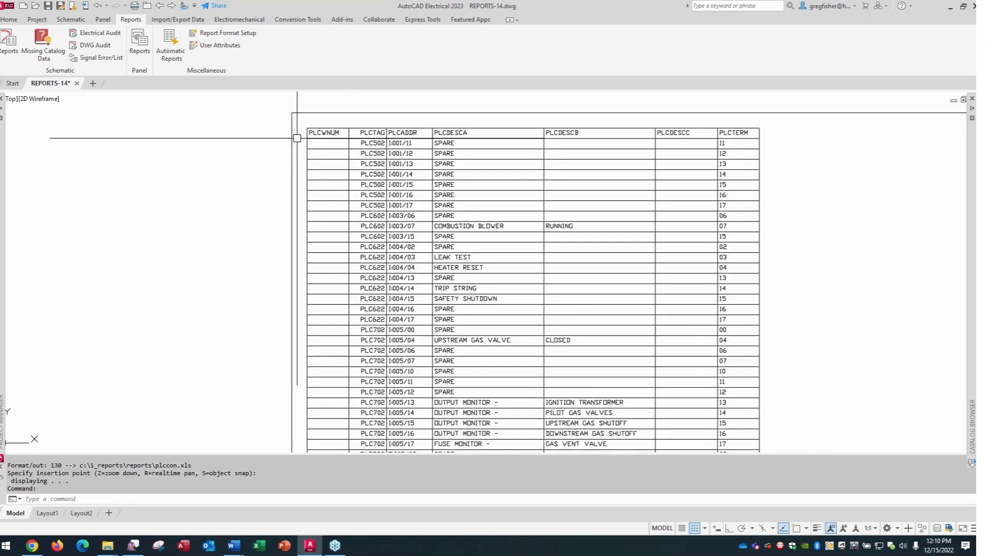
mouse_move(318, 394)
middle_mouse_down()
mouse_move(327, 194)
mouse_move(338, 185)
middle_mouse_up()
middle_click_drag(361, 277, 312, 192)
scroll(312, 193, "up", 2)
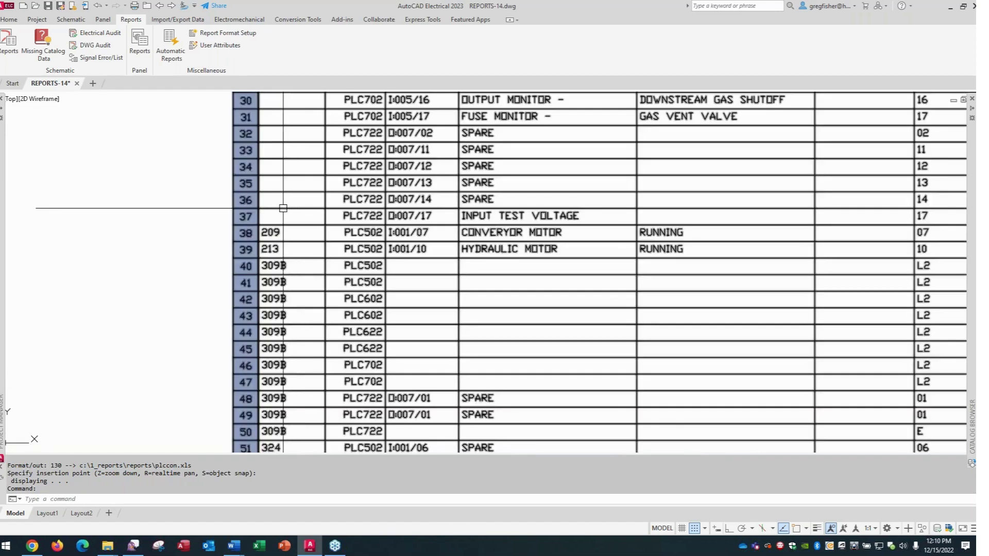
double_click(271, 233)
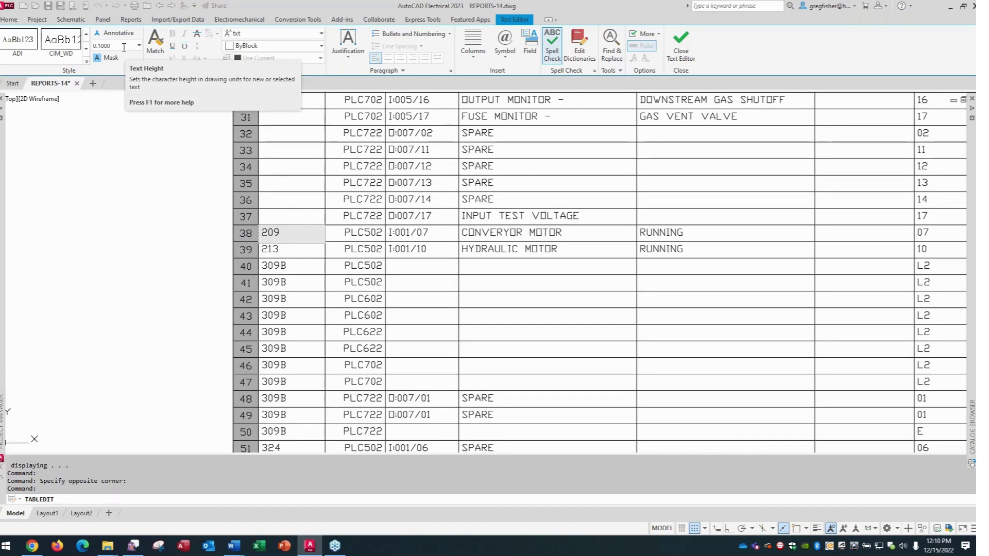
left_click(348, 61)
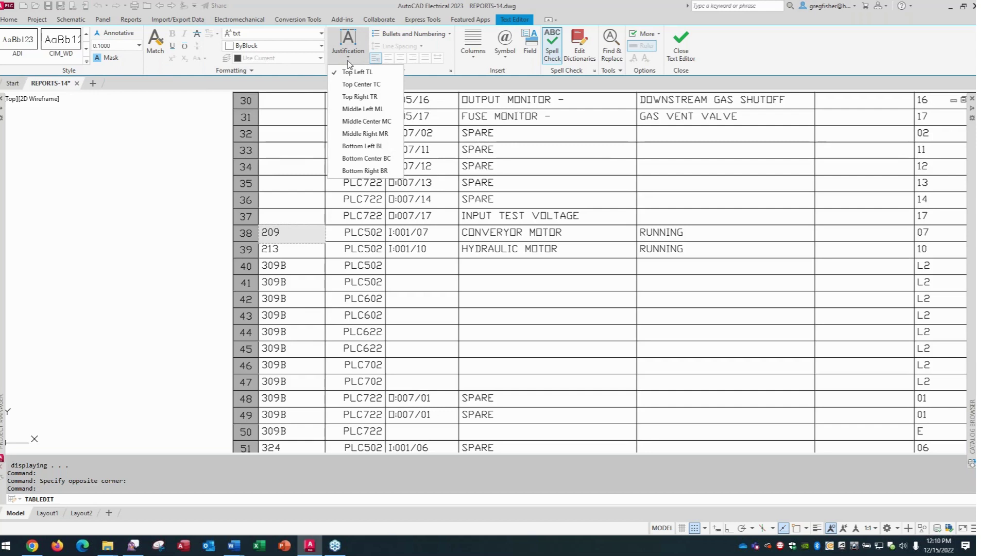
left_click(181, 196)
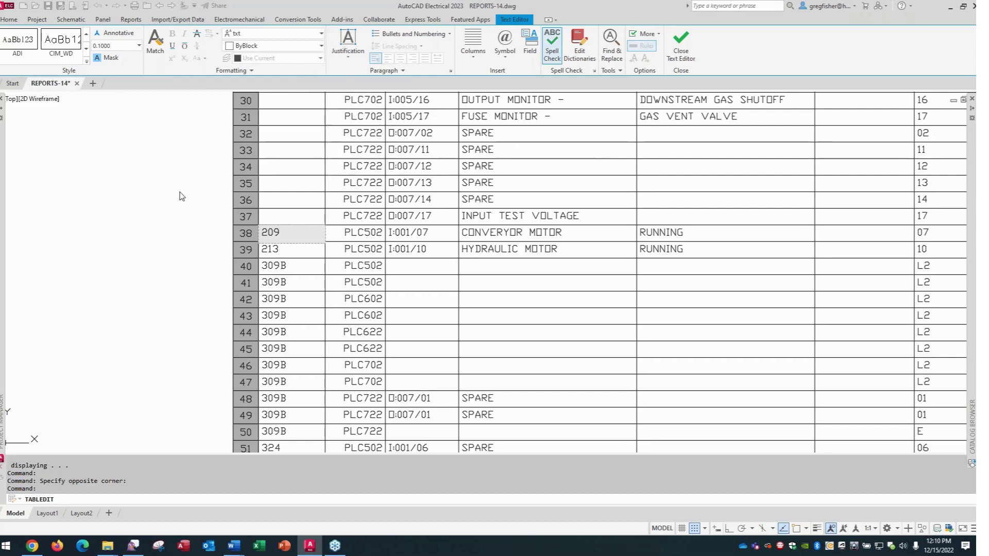
left_click(181, 198)
left_click(310, 234)
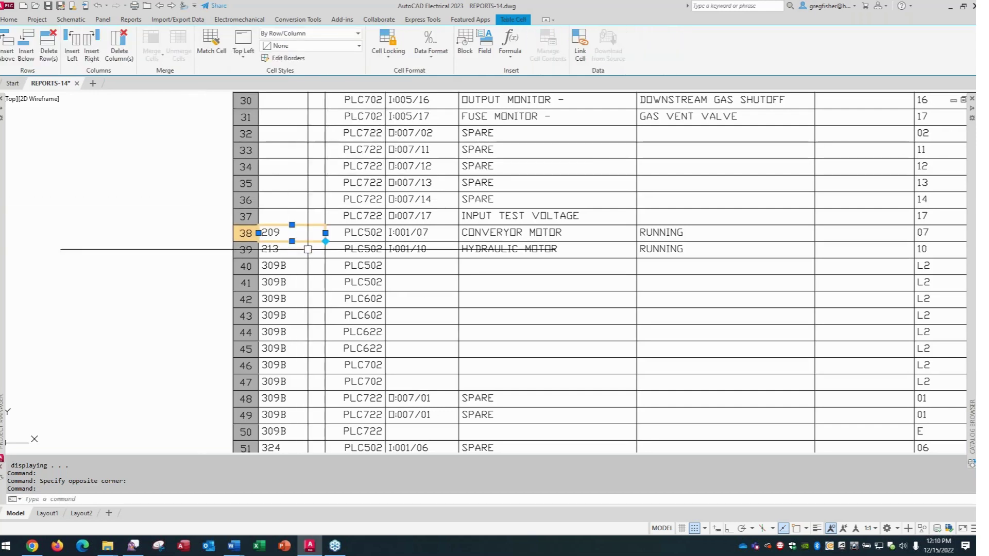
key("Escape")
Check the text height and justification of the PLC tag cell in row 38
left_click(353, 233)
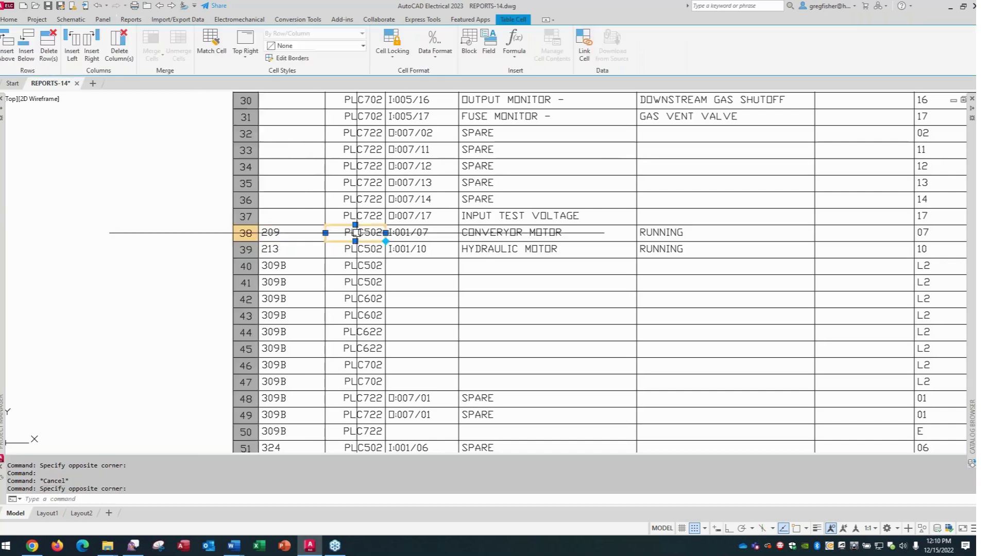
double_click(347, 232)
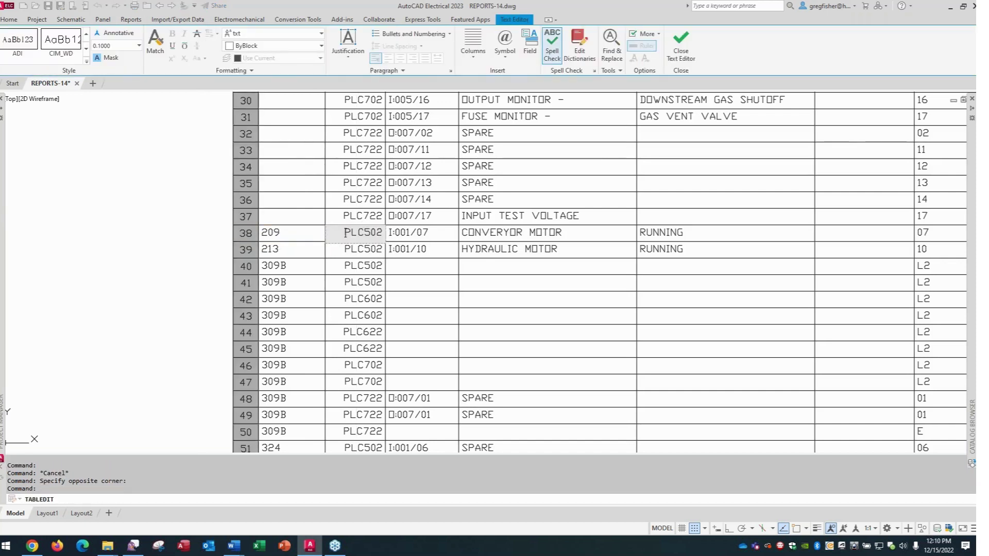
left_click(115, 45)
left_click(349, 57)
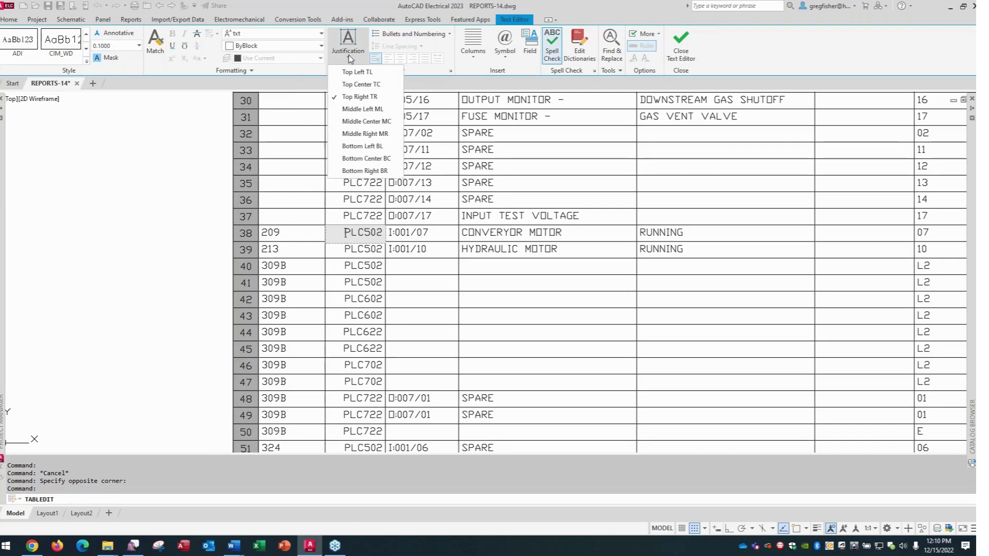
left_click(185, 182)
key("Escape")
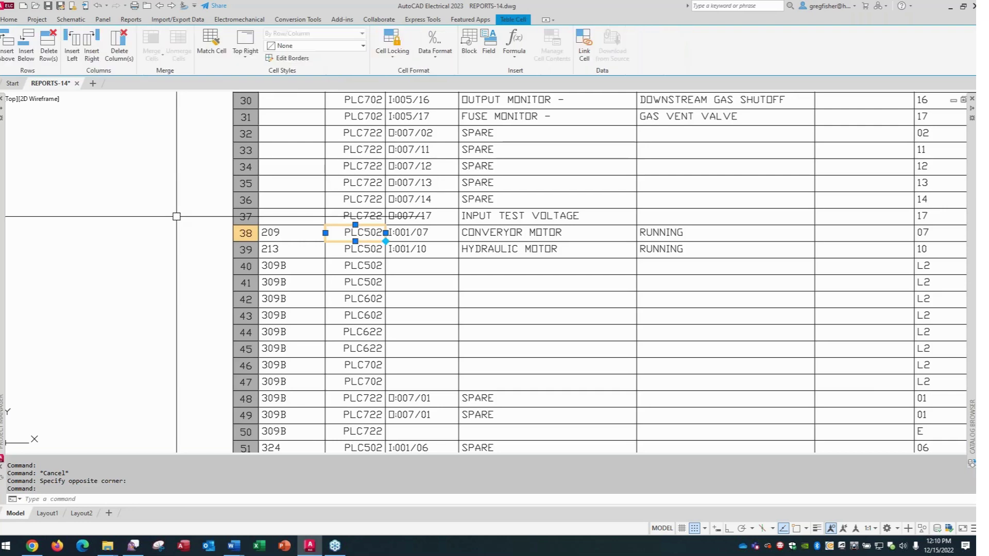
key("Escape")
Try to run the PLC I/O Component Connection report for the active drawing only
scroll(176, 216, "down", 2)
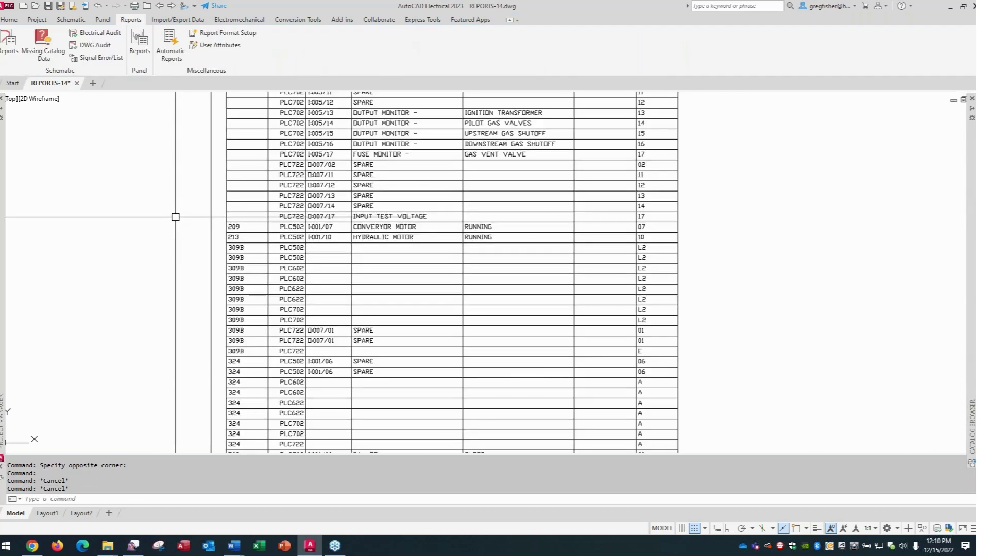
scroll(175, 217, "down", 1)
mouse_move(170, 217)
middle_mouse_down()
mouse_move(182, 278)
mouse_move(141, 347)
middle_mouse_up()
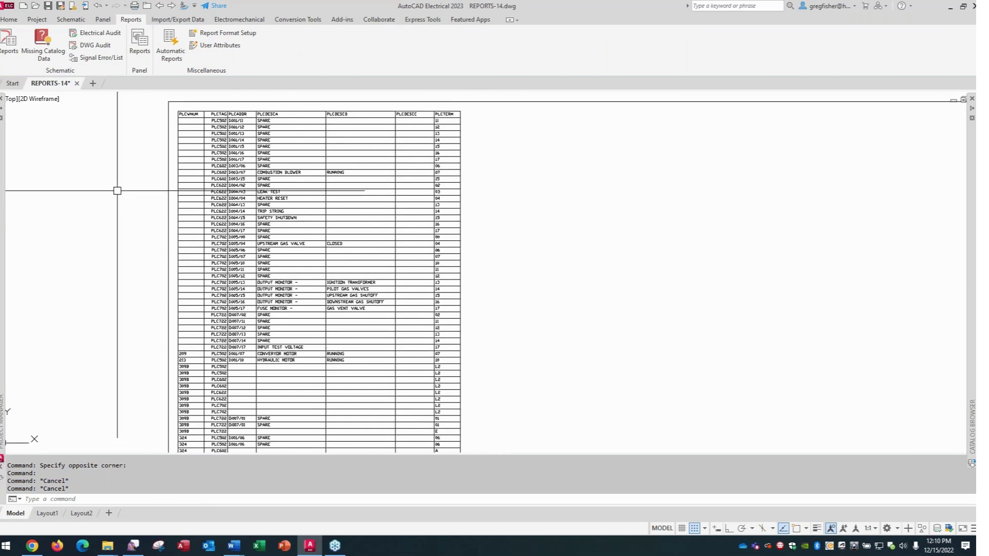
left_click(15, 52)
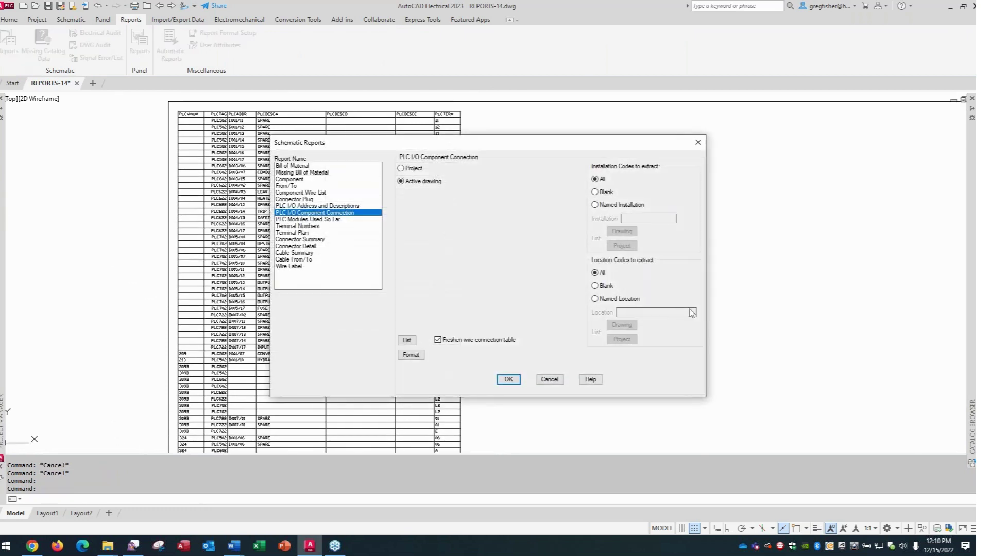
left_click(509, 380)
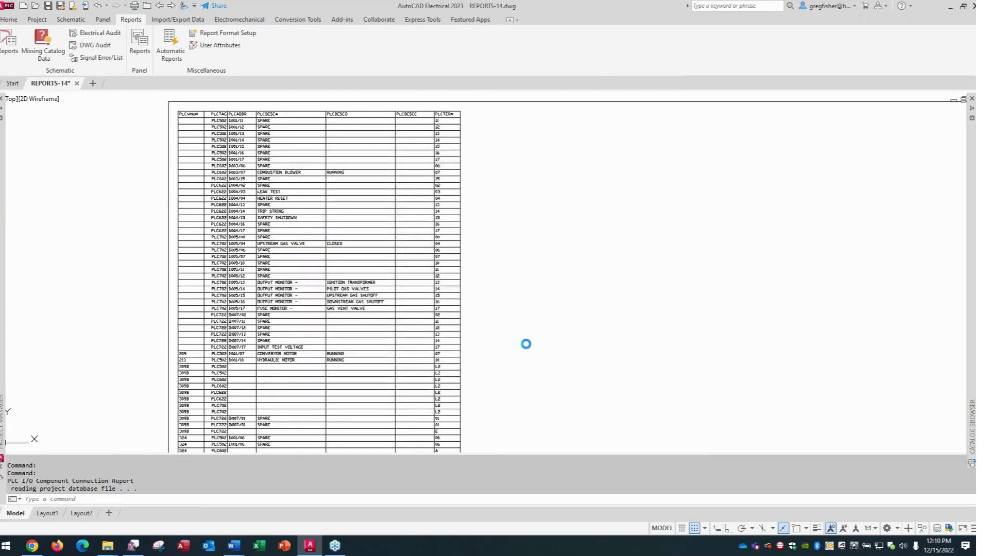
Rerun the PLC I/O Component Connection report for the entire project, processing all of its drawings
left_click(9, 42)
left_click(415, 169)
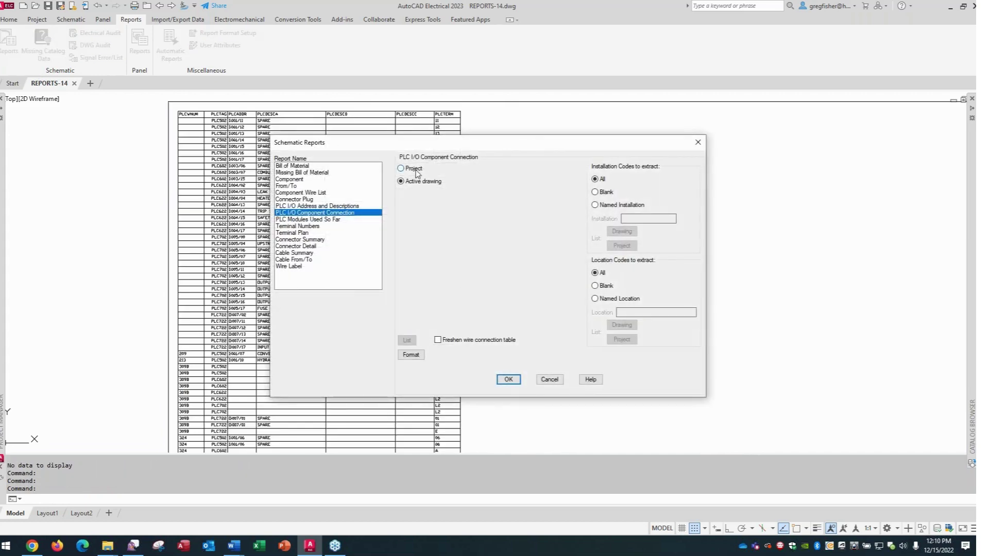
left_click(508, 379)
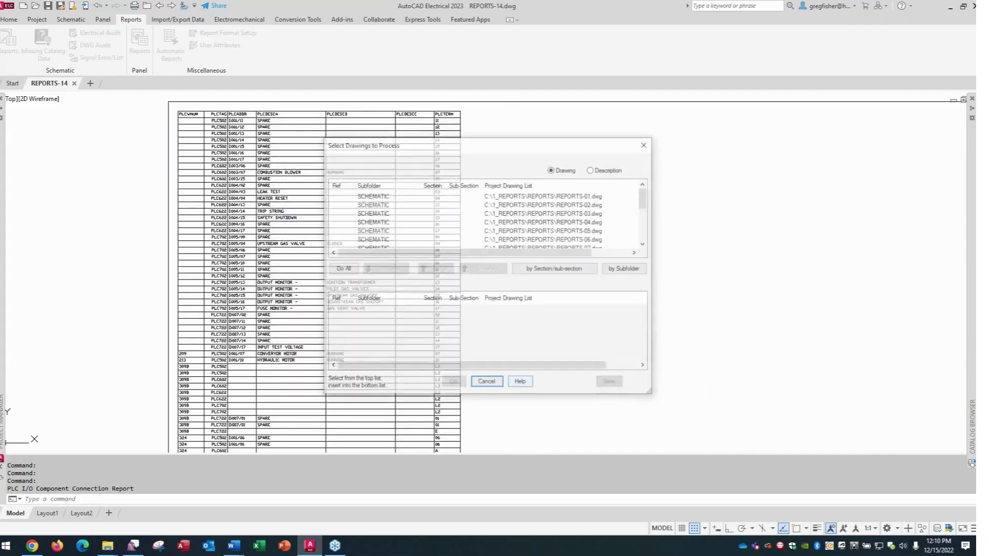
left_click(354, 273)
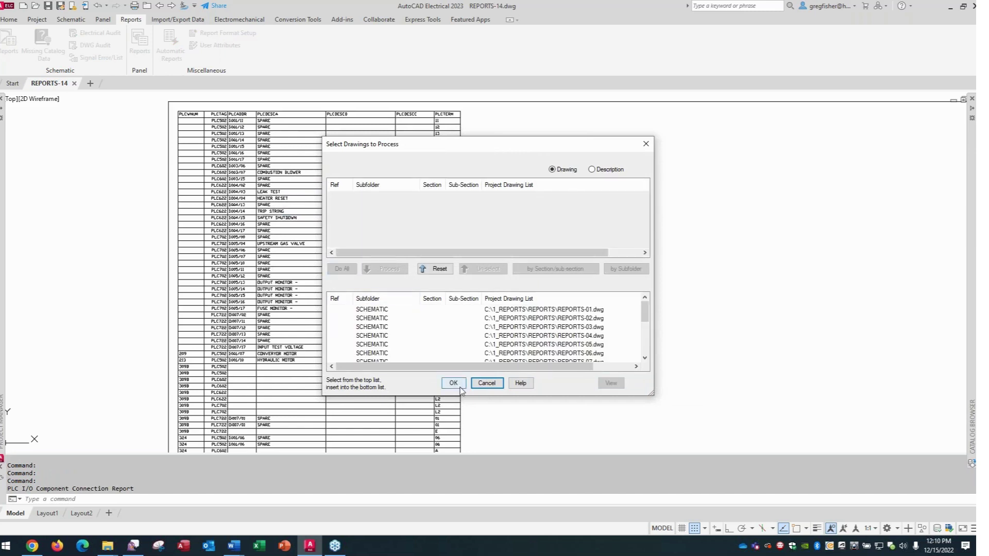
left_click(454, 383)
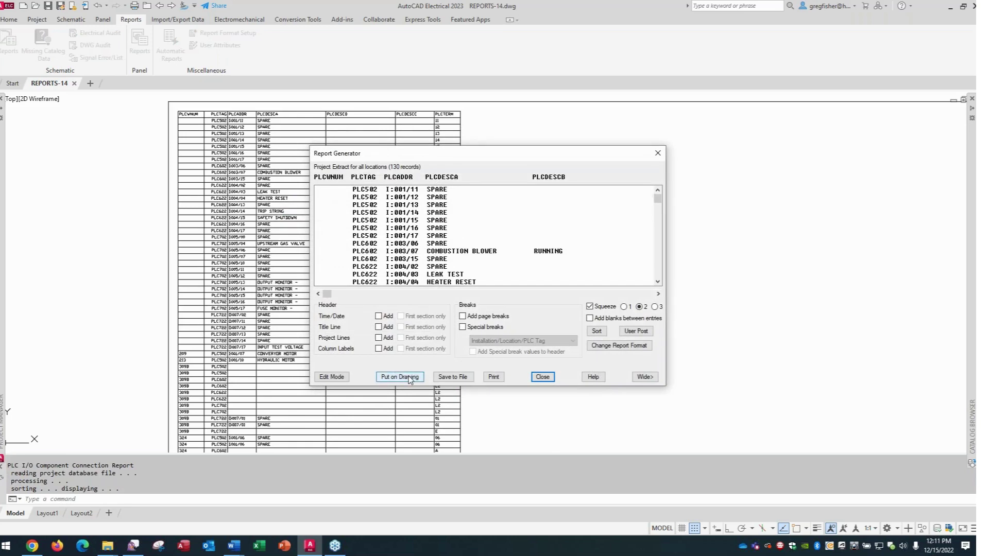
Update the existing report table on the drawing with the PANEL table style, keeping column labels, and close the report
left_click(400, 377)
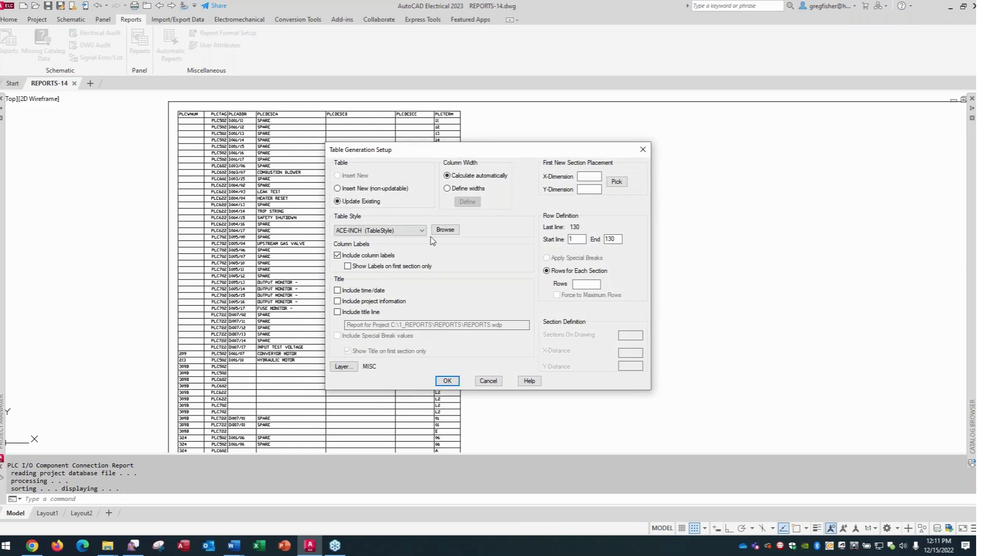
left_click(423, 232)
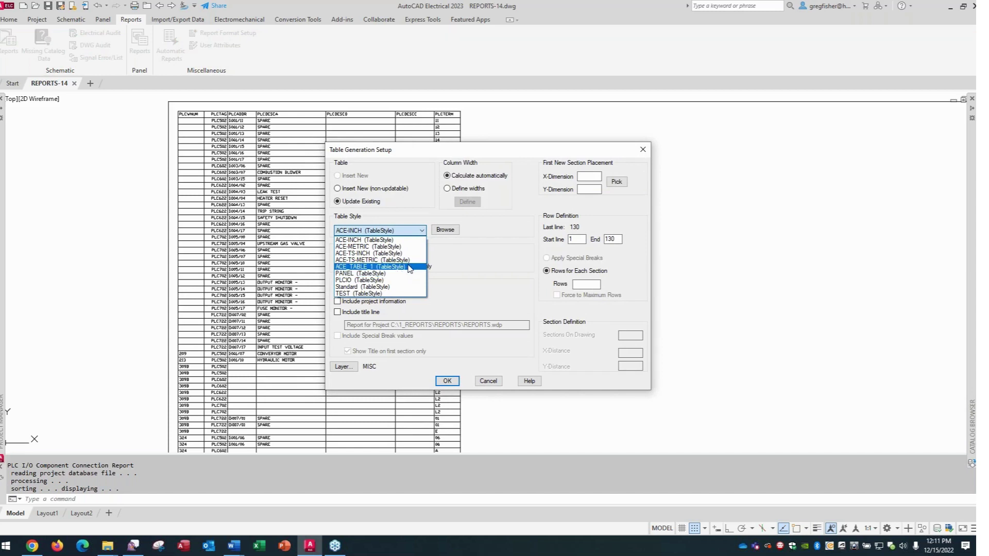
left_click(409, 267)
left_click(422, 235)
left_click(406, 274)
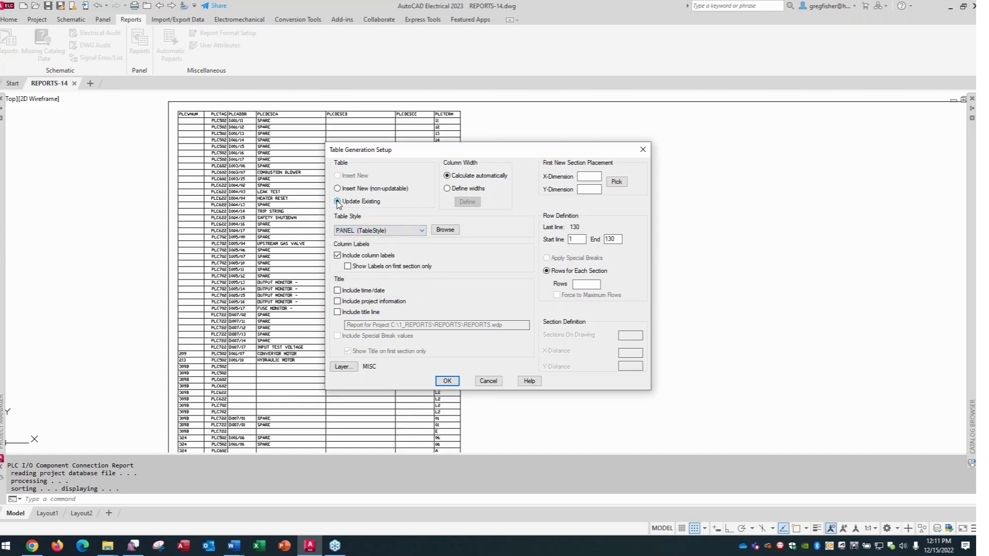
left_click(447, 381)
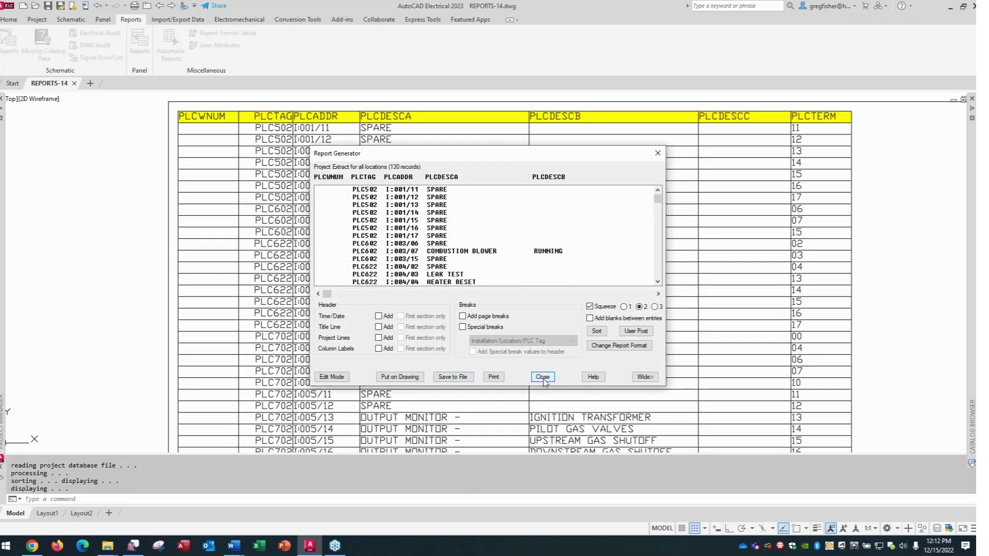
left_click(543, 377)
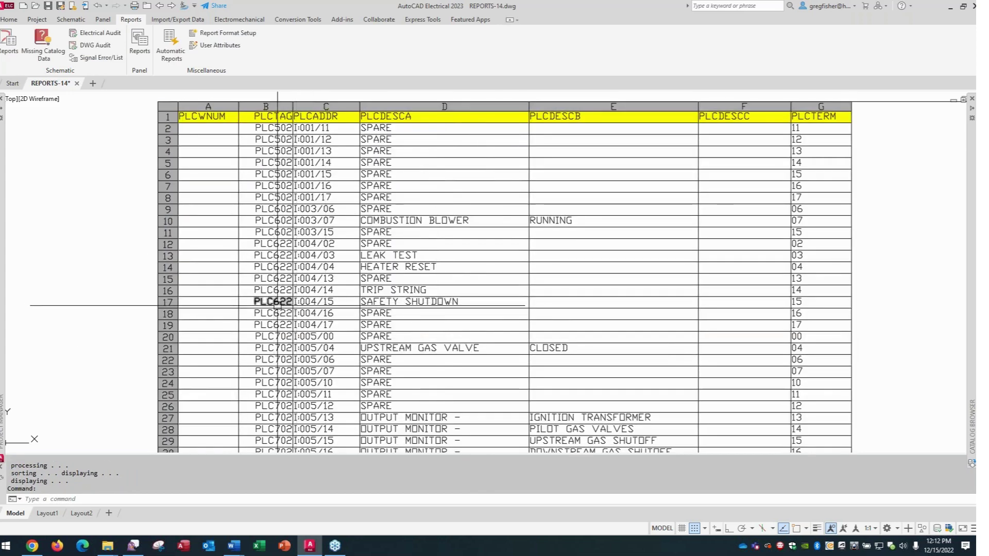
scroll(898, 346, "down", 5)
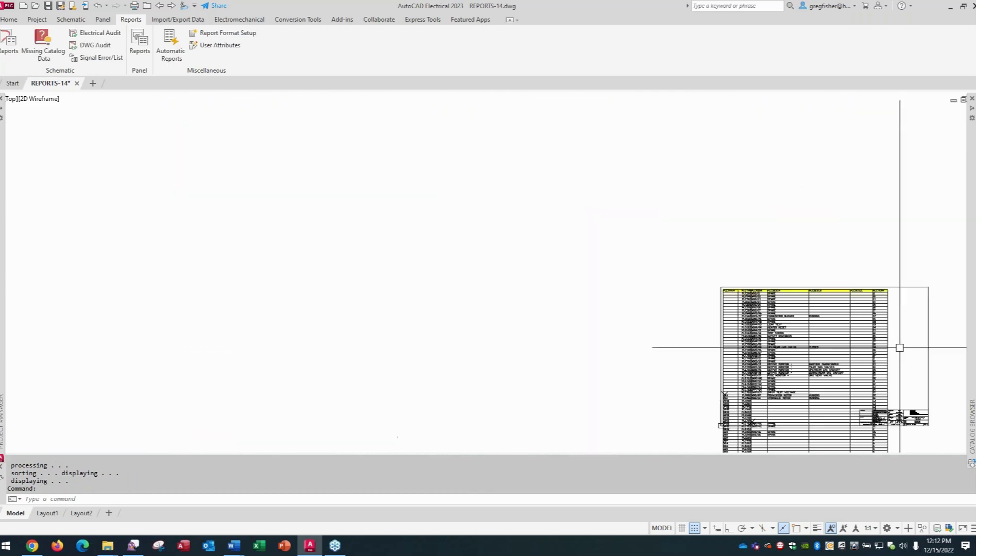
mouse_move(897, 347)
middle_mouse_down()
mouse_move(709, 176)
mouse_move(682, 250)
middle_mouse_up()
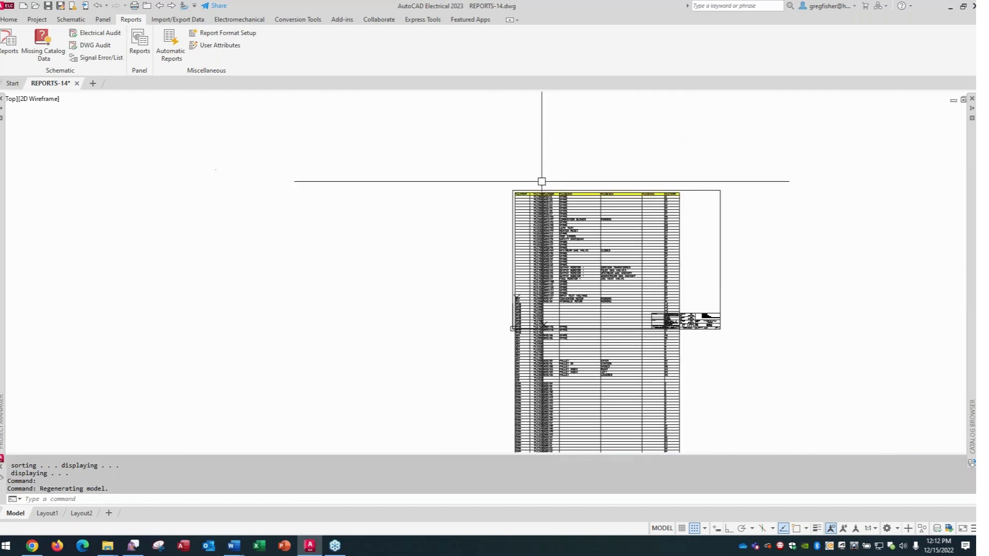
scroll(532, 340, "up", 8)
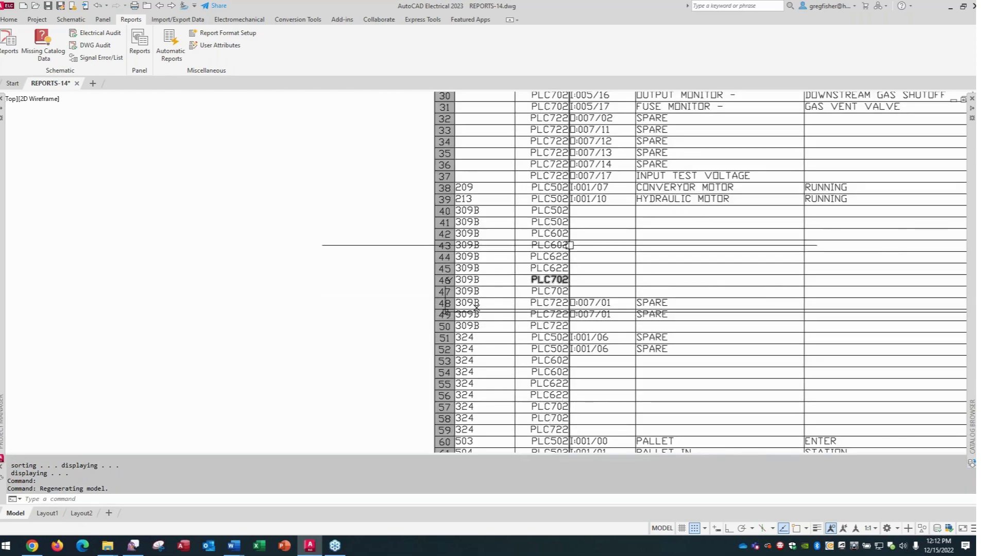
Check the text height and justification of the PLCWNUM cell in row 38, leaving the cell unedited
scroll(373, 354, "up", 1)
middle_click_drag(373, 354, 177, 406)
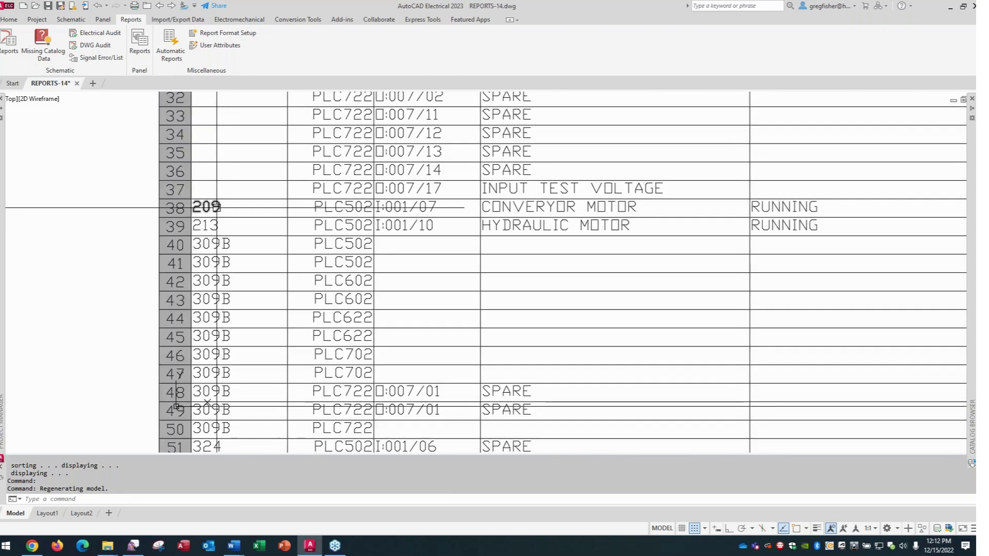
double_click(228, 212)
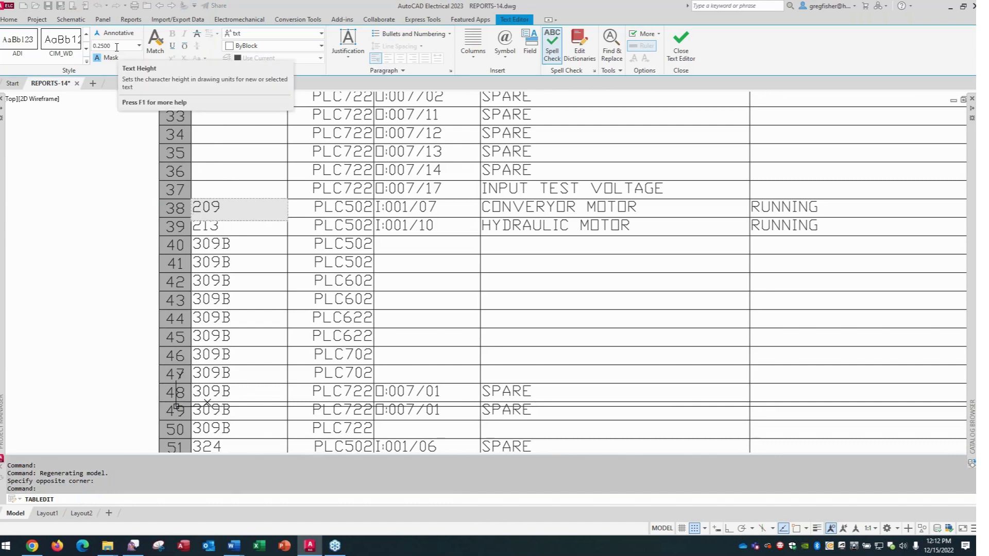
left_click(355, 57)
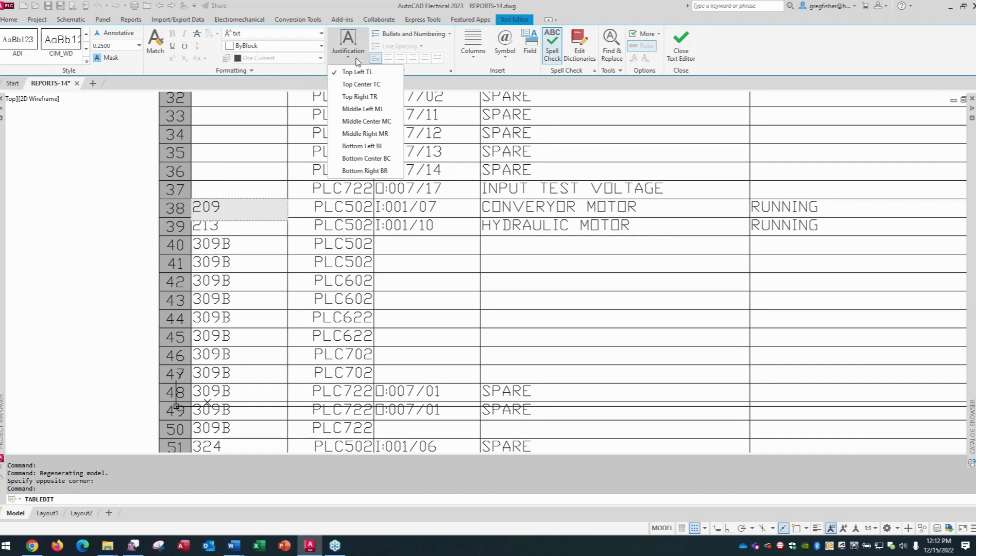
left_click(342, 70)
left_click(115, 194)
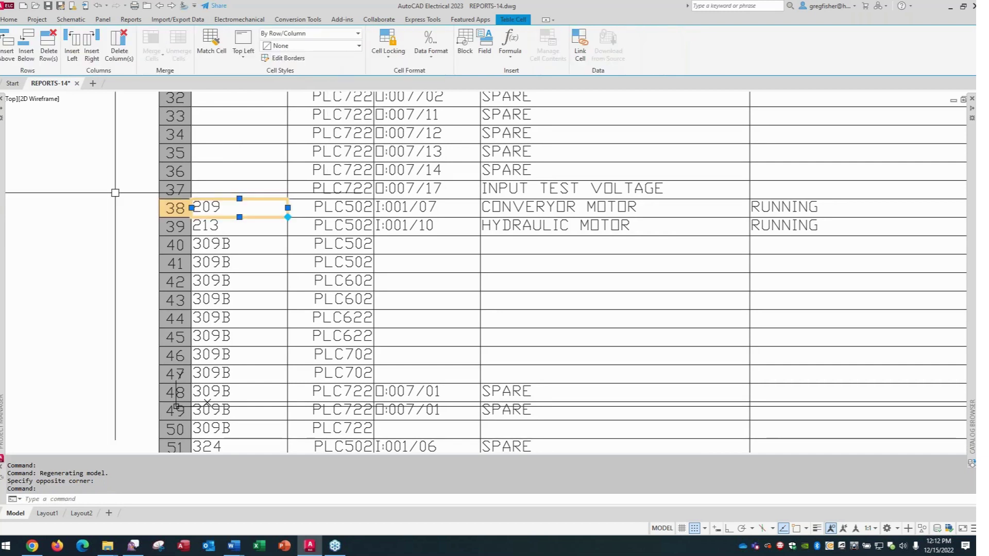
key("Escape")
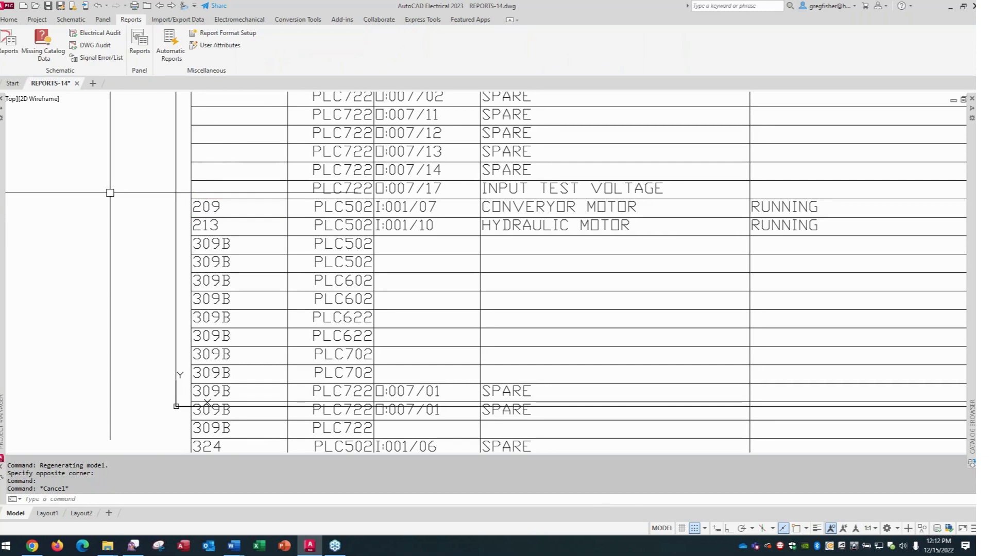
Try to run the PLC I/O Component Connection report on just the active drawing
middle_click(110, 191)
middle_click(111, 191)
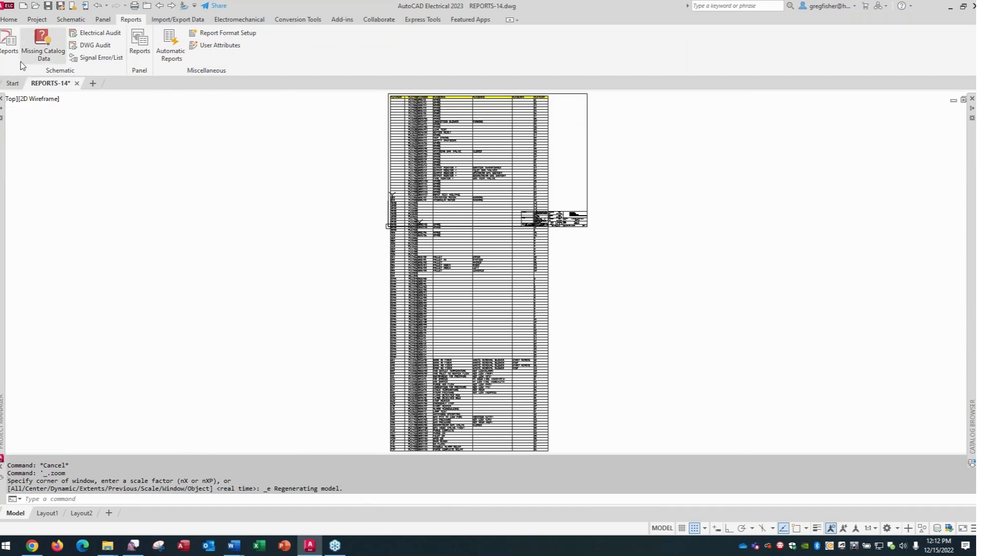
left_click(9, 46)
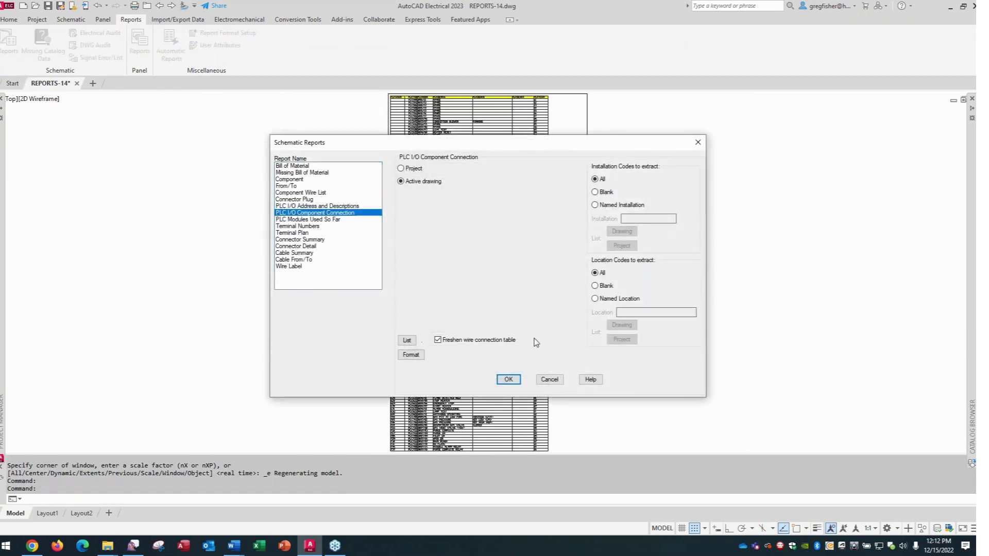
left_click(507, 381)
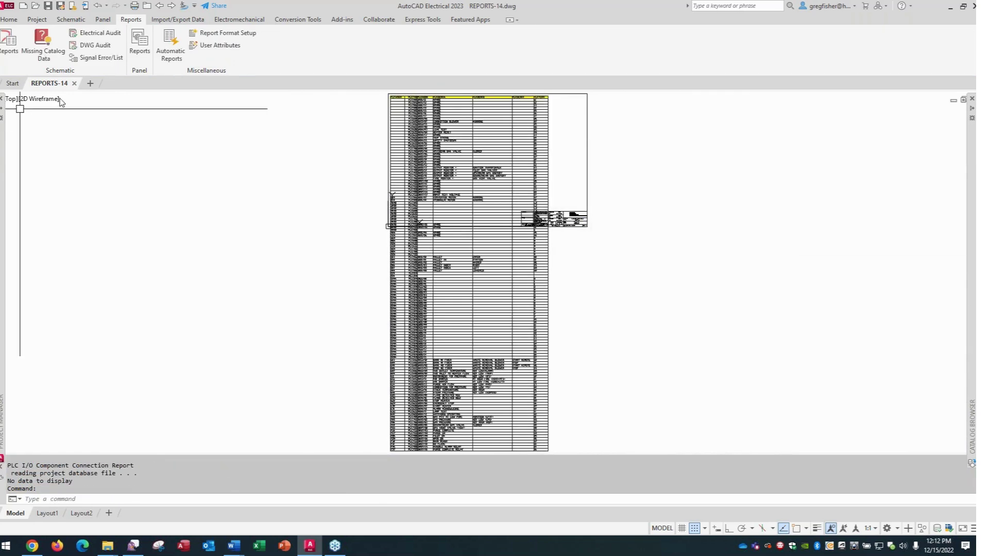
Run the PLC I/O Component Connection report for the whole project, processing all listed drawings
left_click(9, 43)
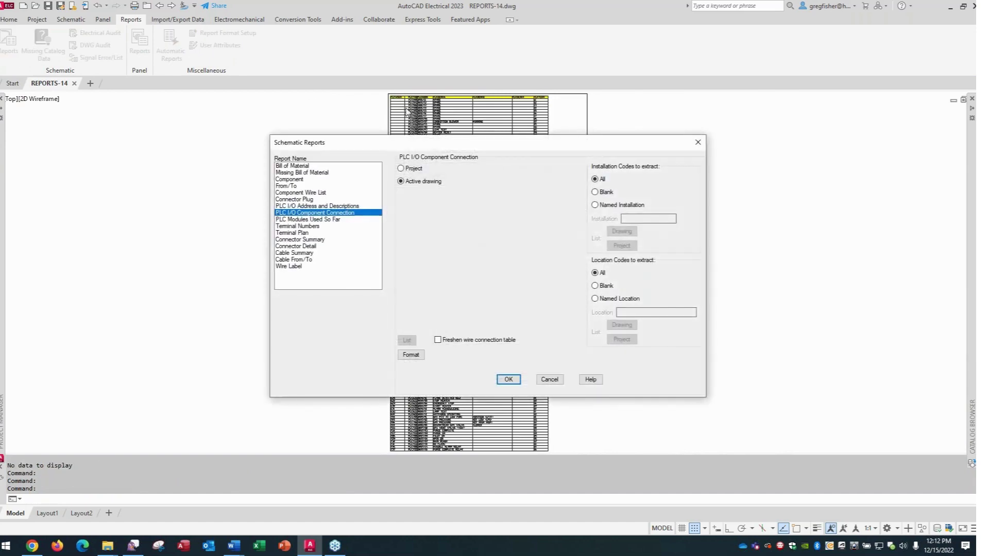
left_click(401, 168)
left_click(509, 379)
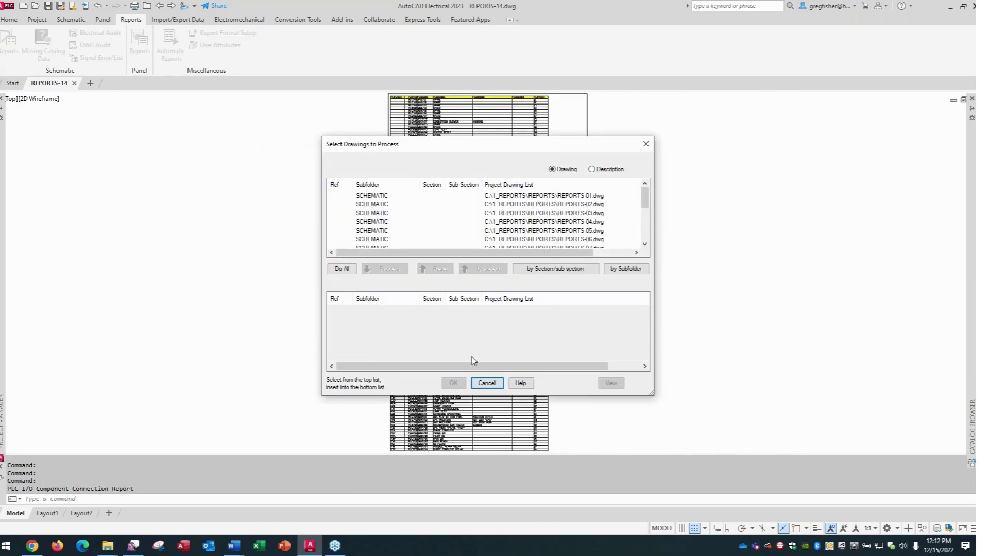
left_click(342, 268)
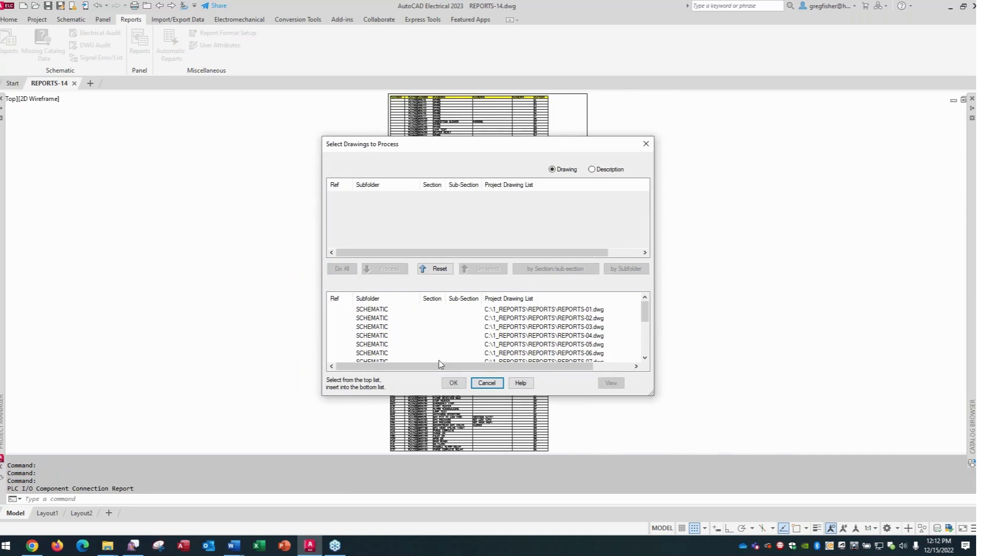
left_click(453, 387)
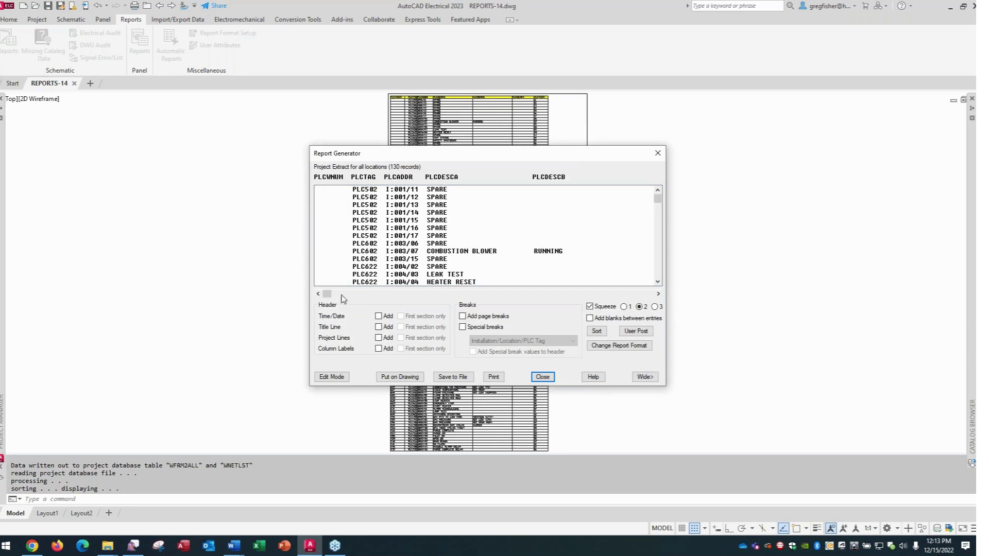
Update the existing report table on the drawing with the Standard table style, including column labels, and close the report
left_click(398, 377)
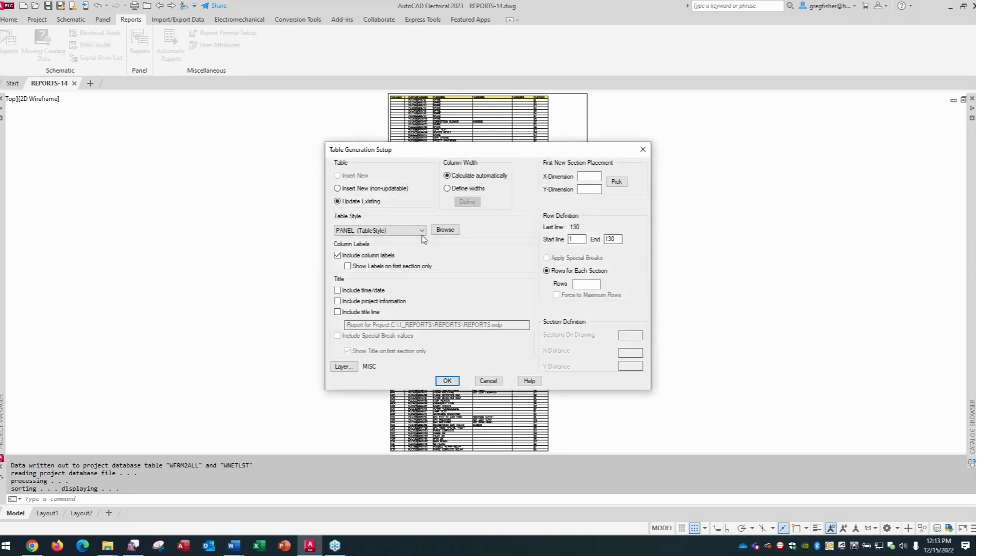
left_click(421, 232)
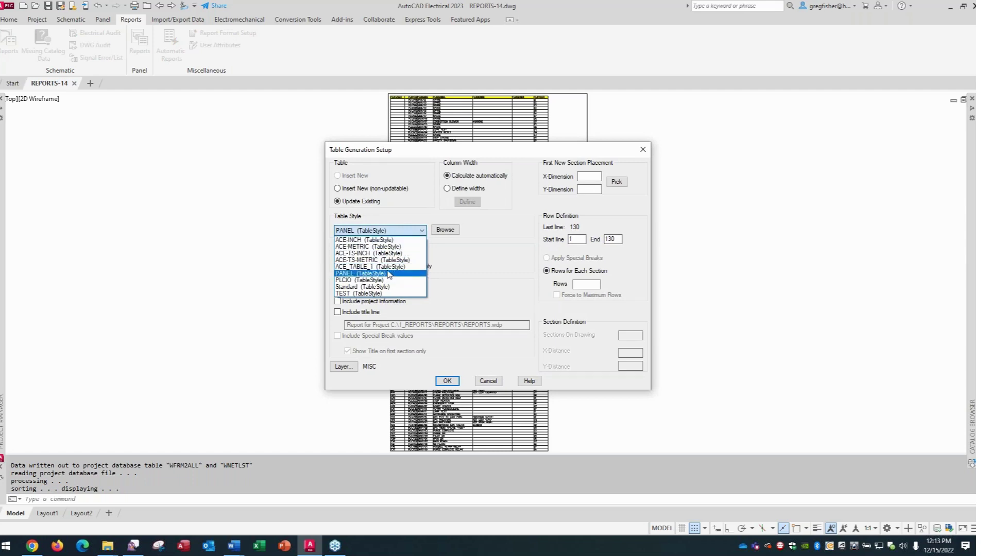
left_click(381, 288)
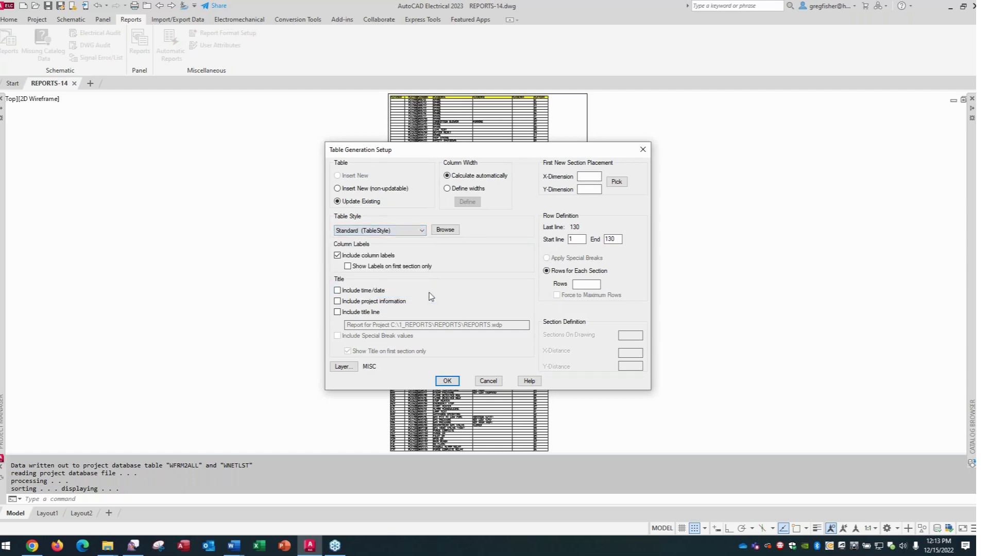
left_click(447, 381)
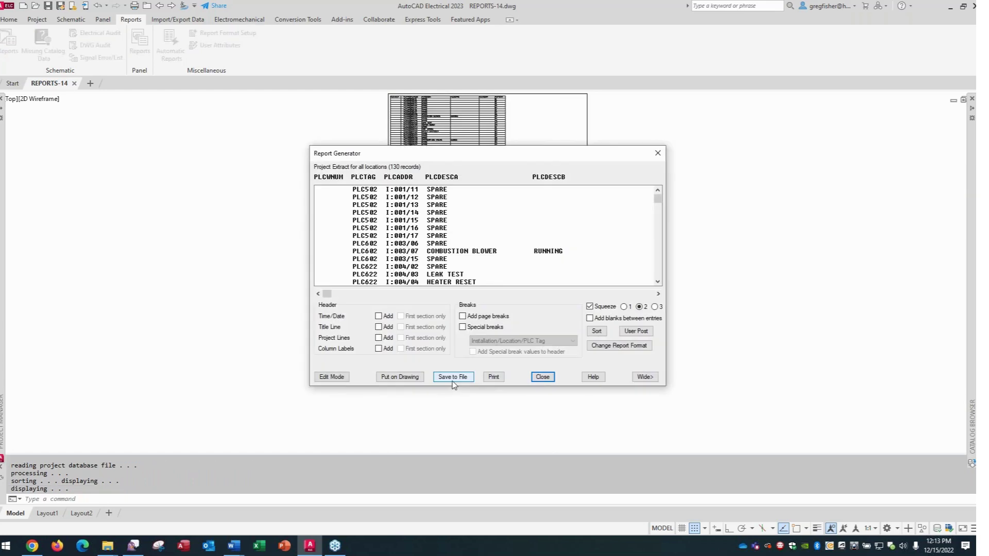
left_click(543, 377)
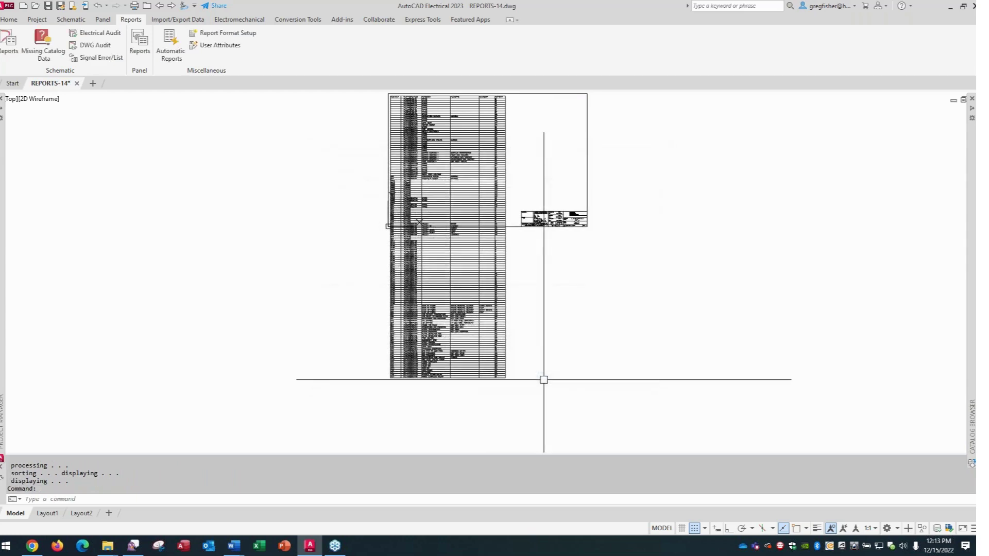
Inspect the restyled table and check the text height of the PLCTAG cell in row 6
scroll(412, 105, "up", 2)
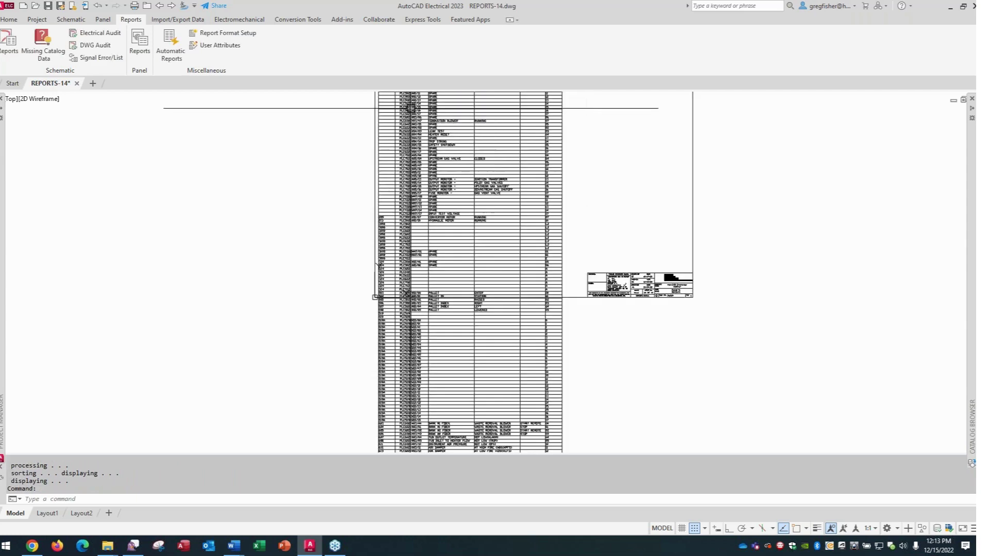
scroll(412, 139, "up", 2)
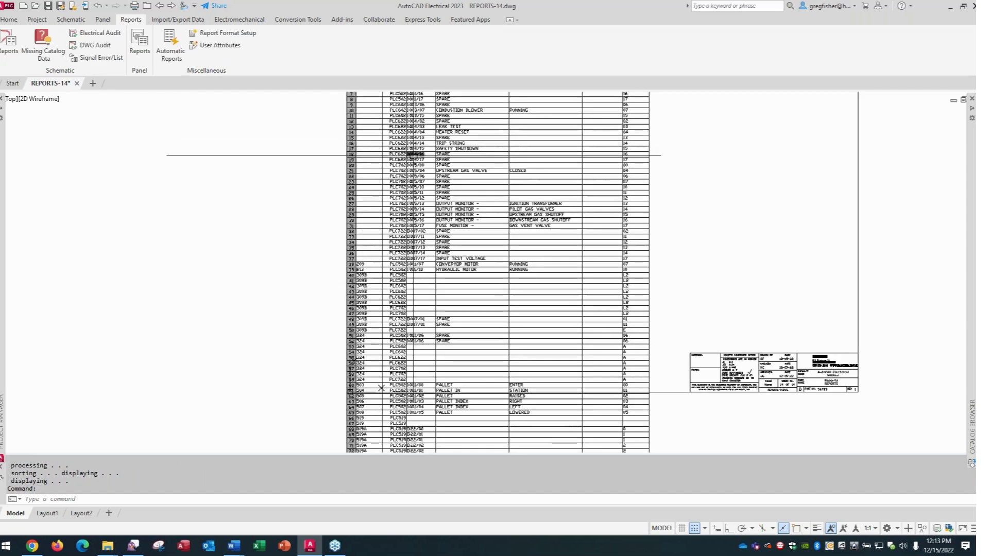
scroll(412, 155, "up", 2)
middle_click_drag(401, 122, 381, 246)
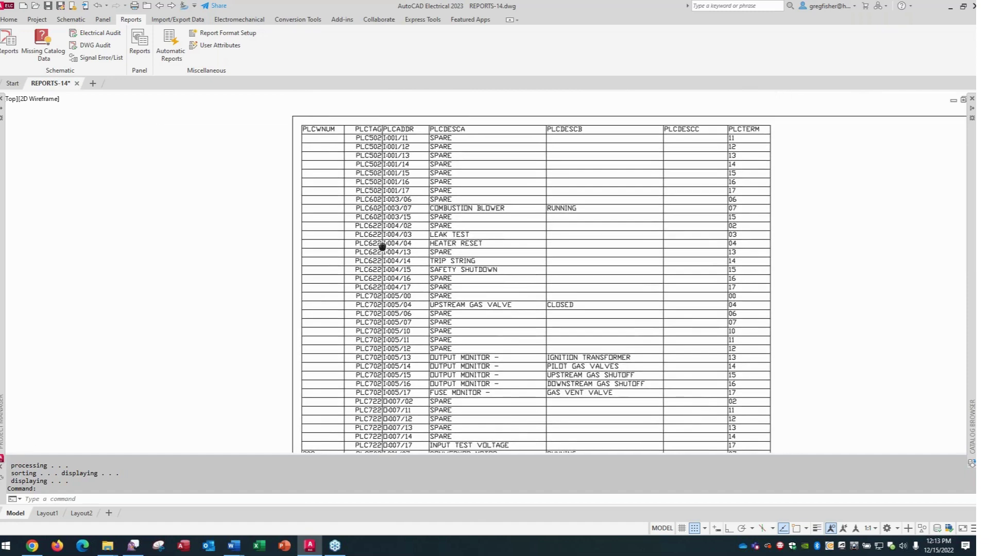
double_click(367, 173)
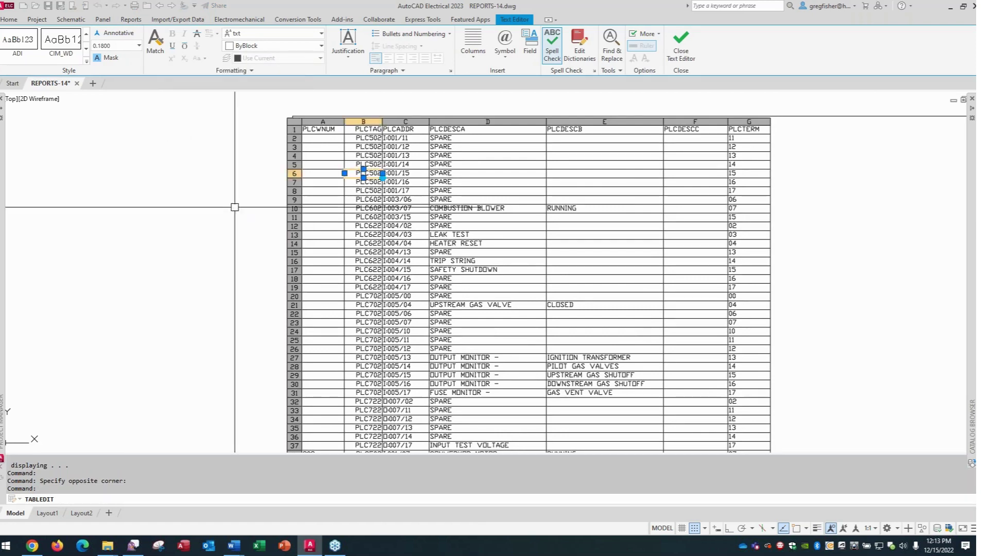
key("Escape")
key("Escape")
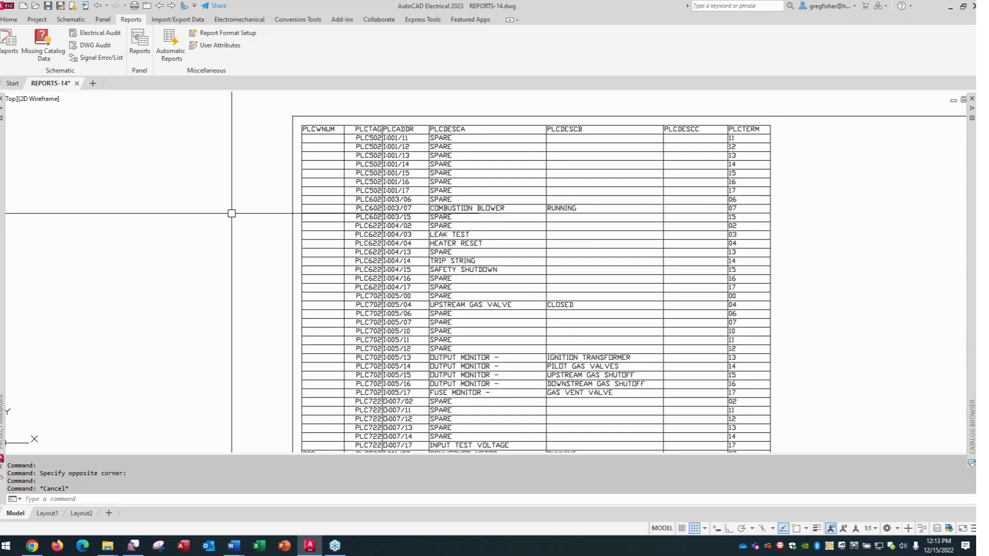
middle_click(235, 210)
middle_click(234, 210)
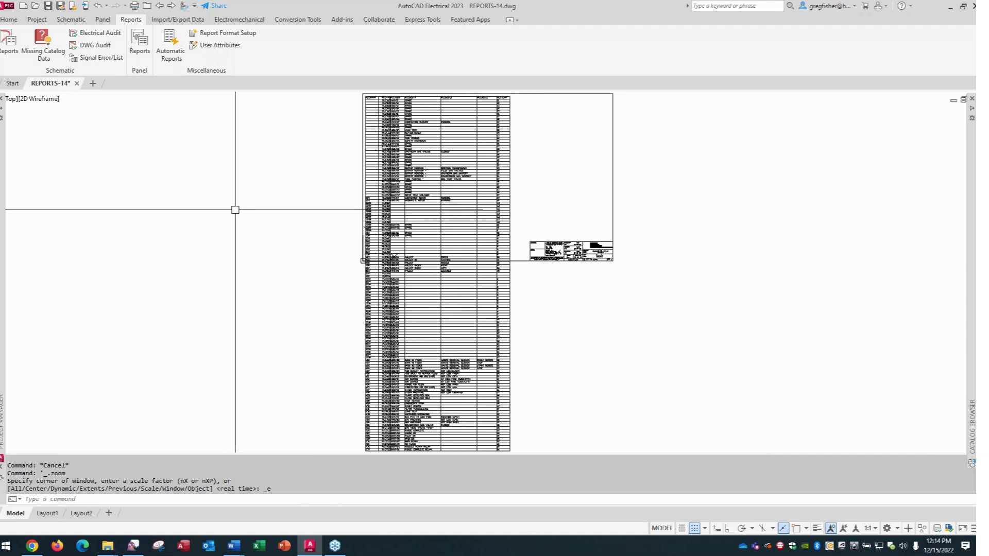
Open the TableStyle.dwg drawing from the Support folder, checking that folder's path
left_click(37, 8)
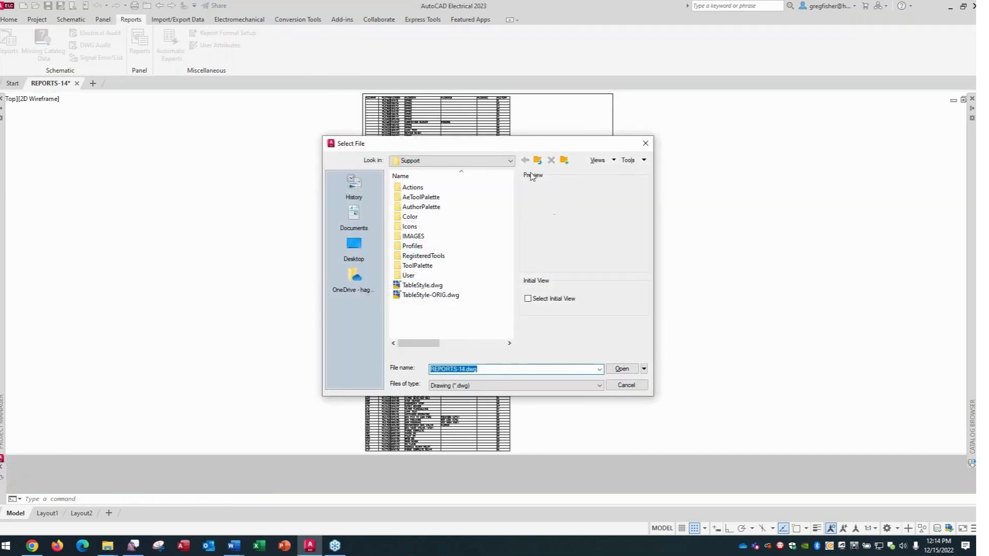
left_click(445, 286)
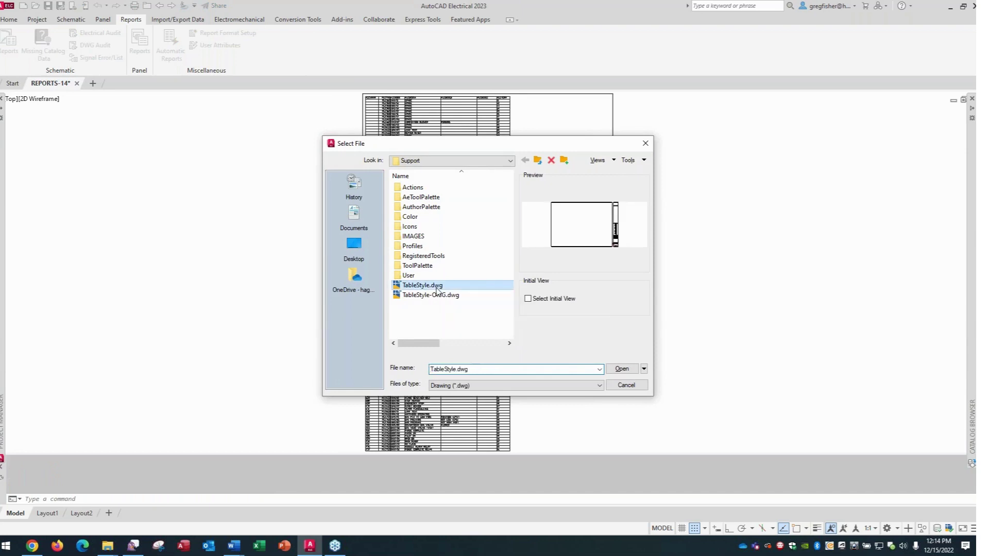
left_click(512, 162)
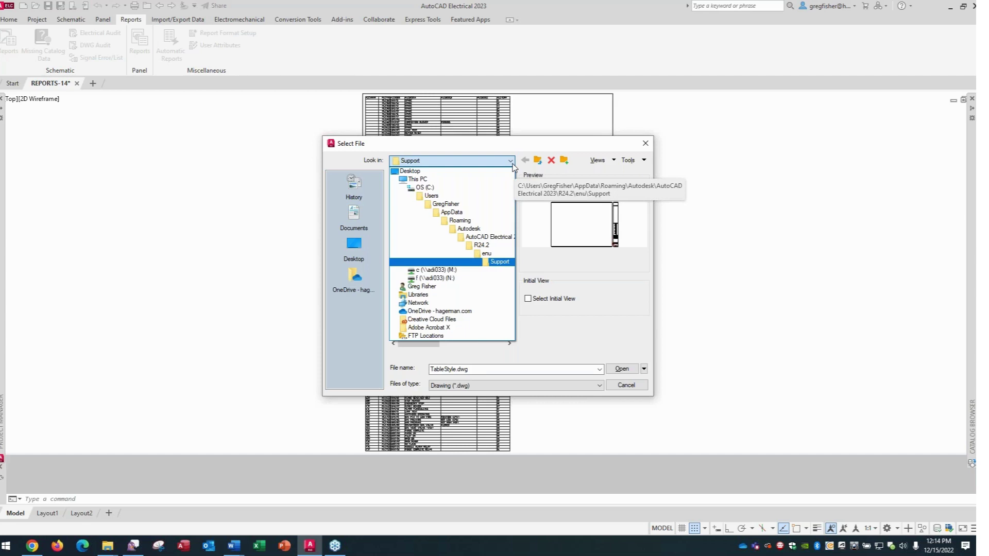
left_click(511, 161)
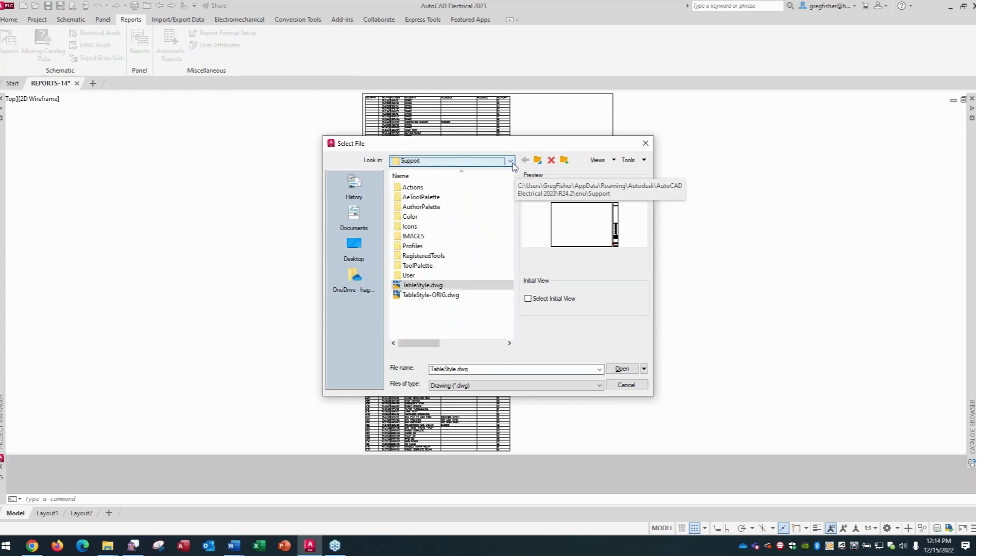
double_click(446, 286)
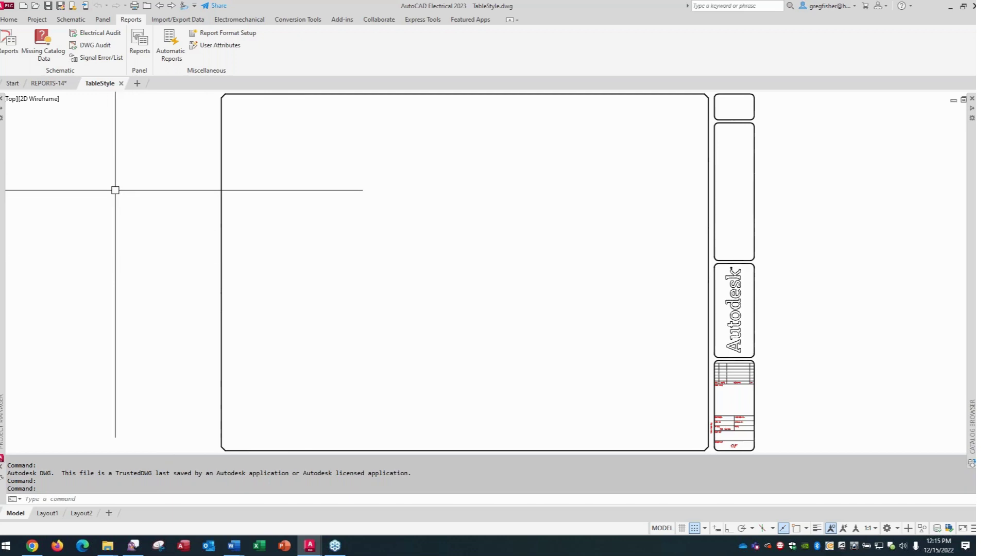
Open the ACE-INCH table style for modification in TableStyle.dwg and look through its available cell styles
left_click(8, 20)
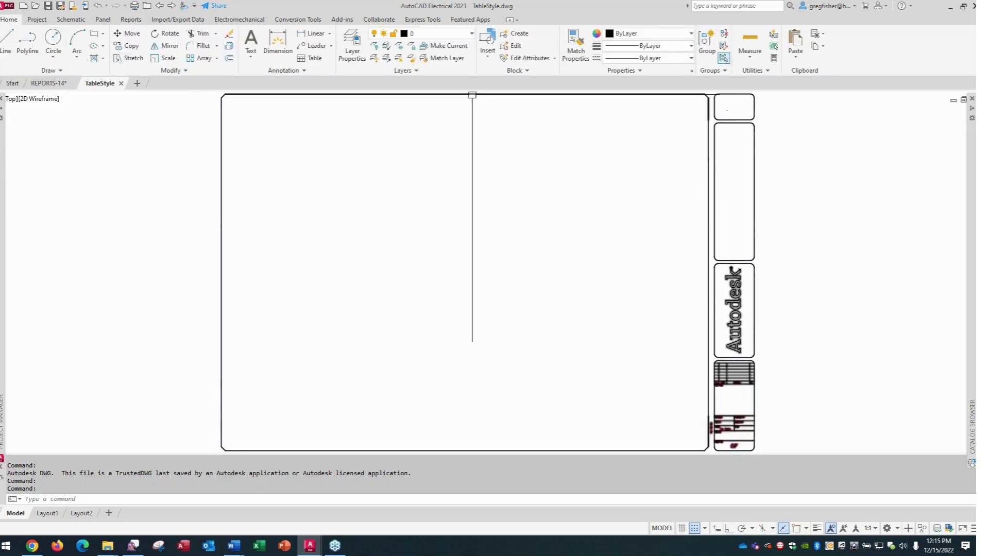
left_click(304, 71)
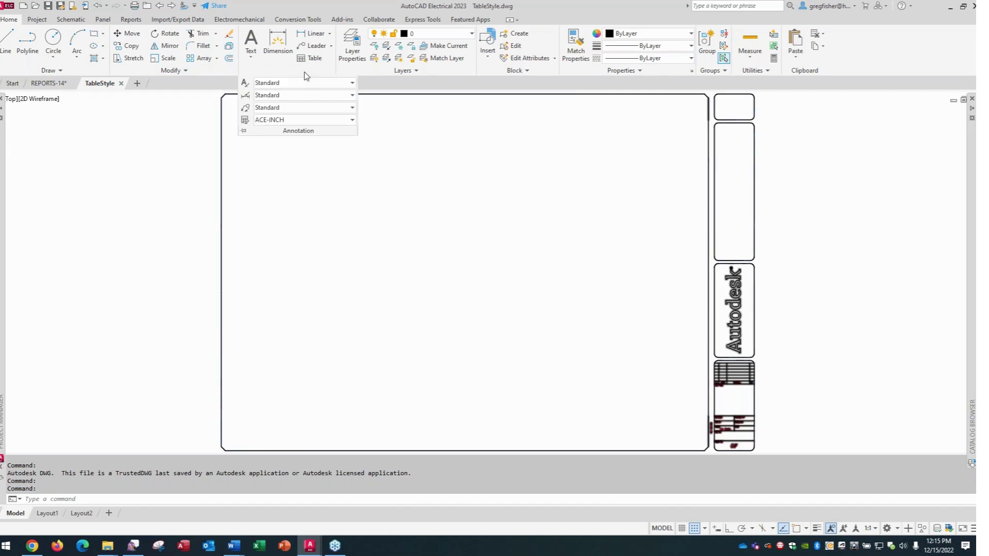
left_click(353, 122)
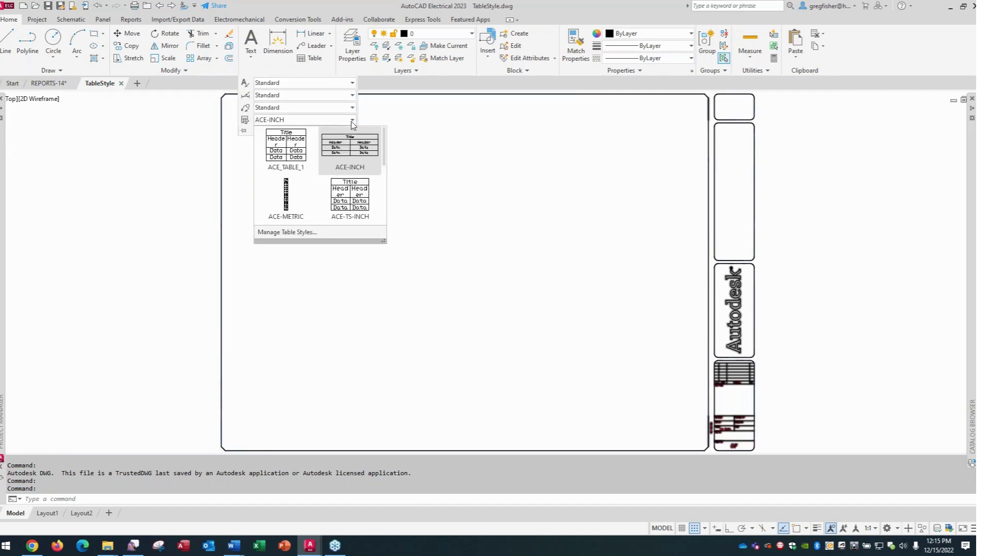
left_click(296, 233)
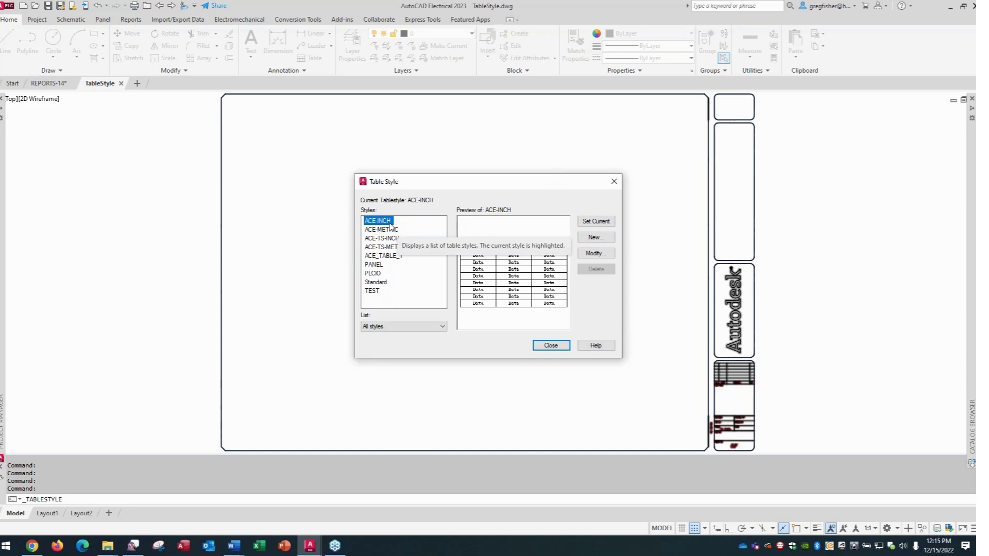
left_click(594, 253)
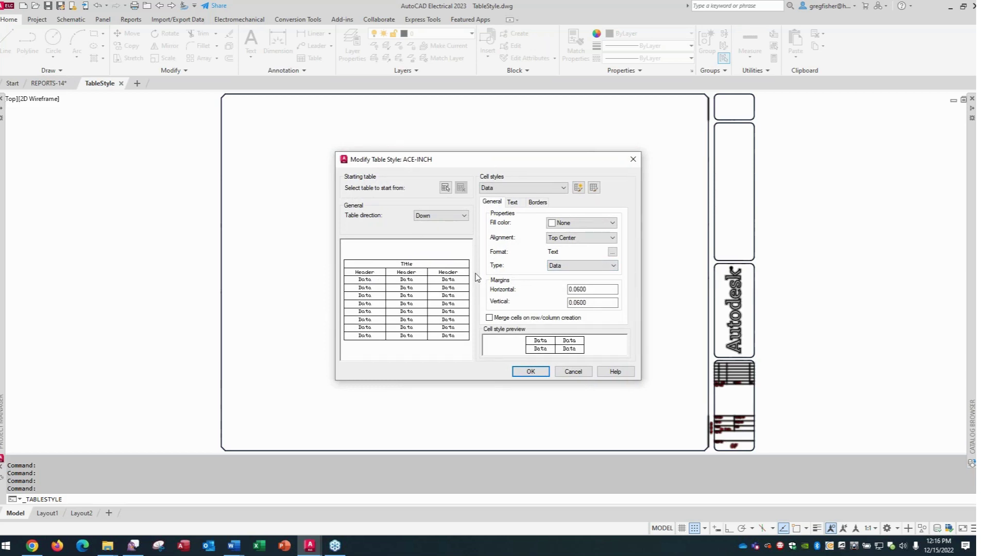
left_click(564, 189)
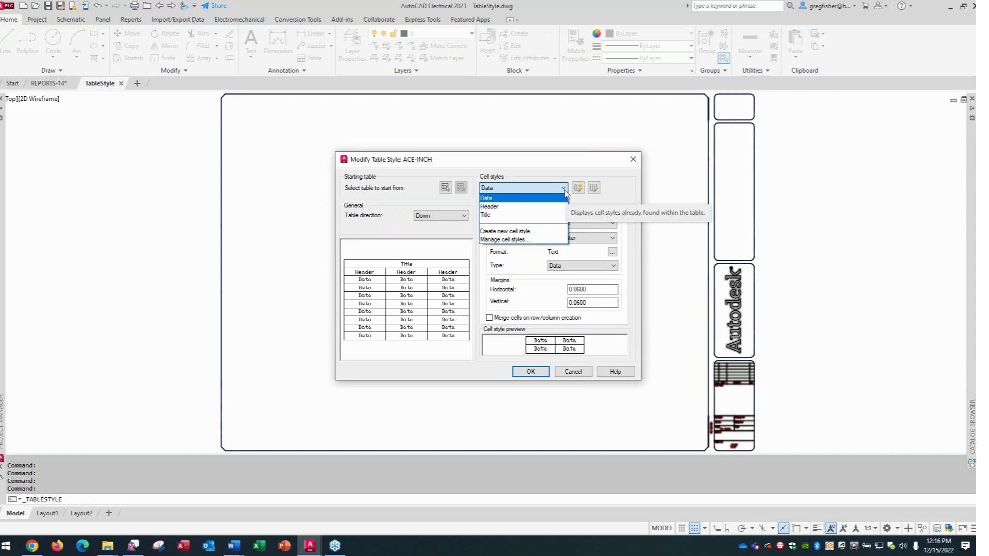
left_click(565, 191)
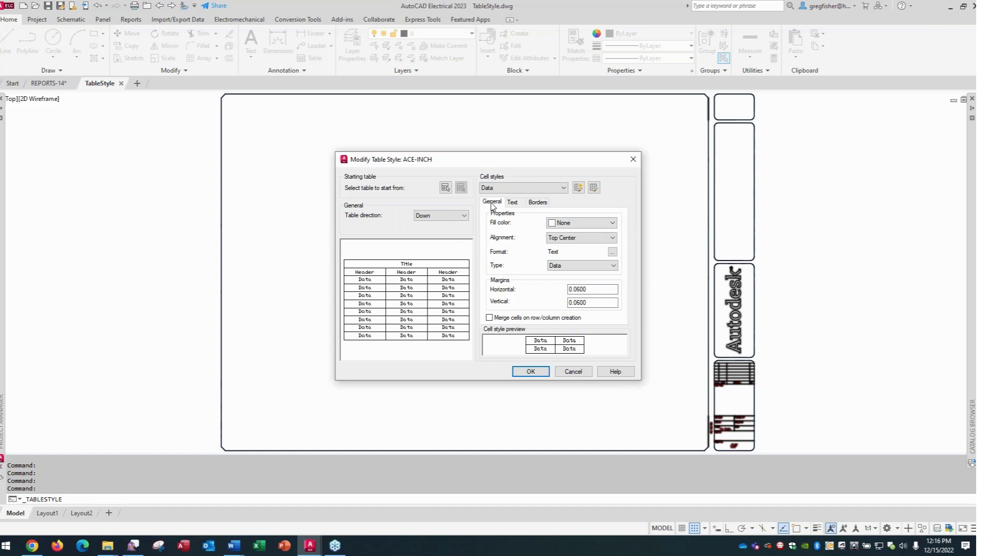
Look through the list of cell styles and the Data cell style's general, text and border properties in ACE-INCH
left_click(564, 190)
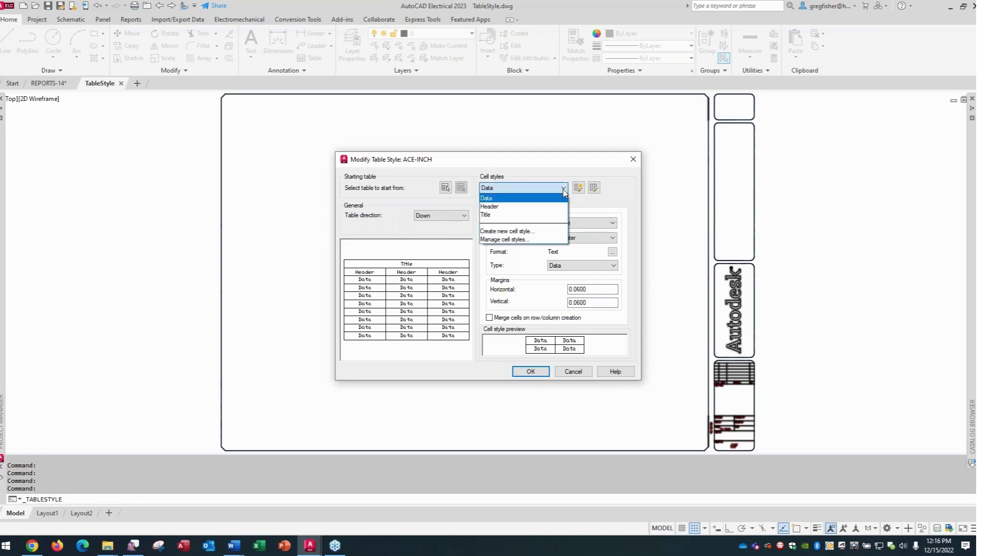
left_click(563, 190)
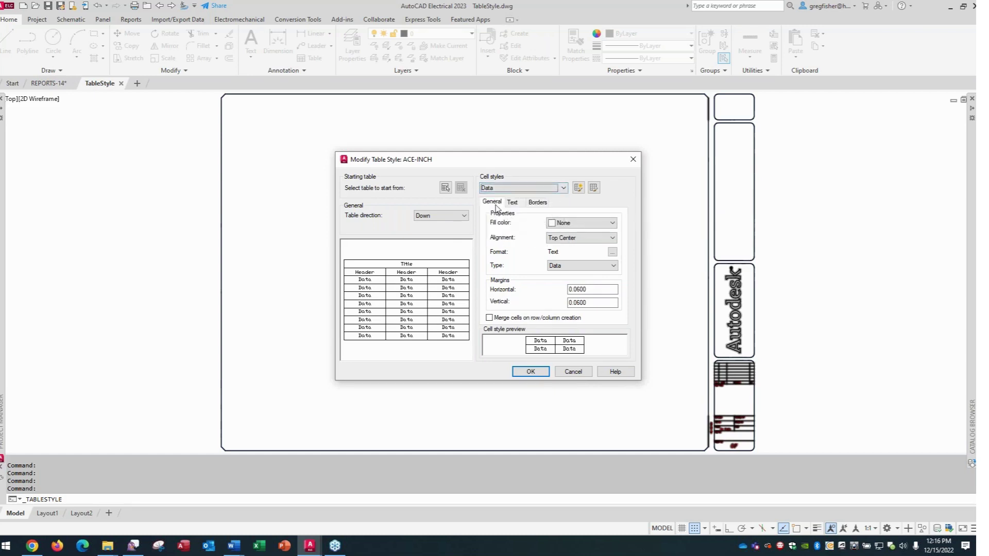
left_click(512, 203)
left_click(534, 205)
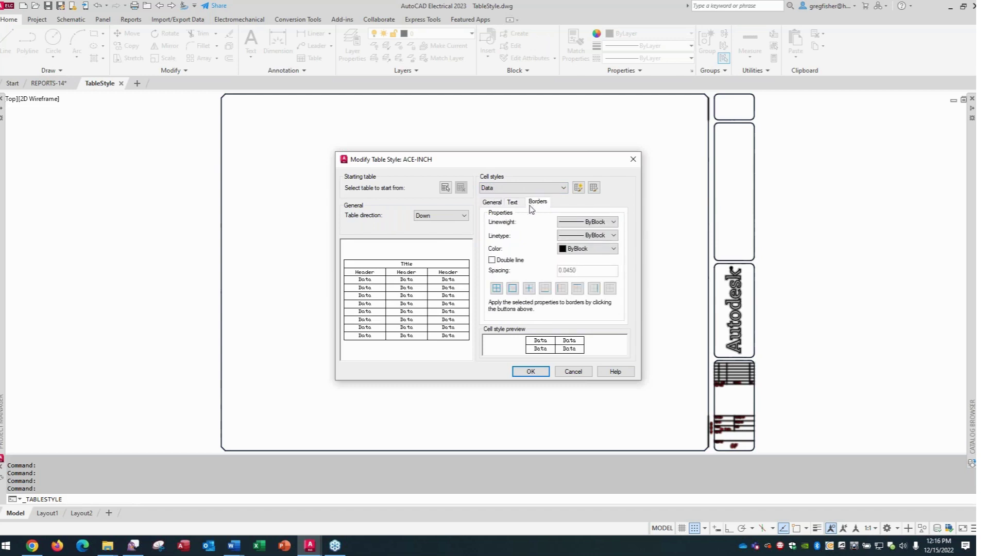
left_click(492, 204)
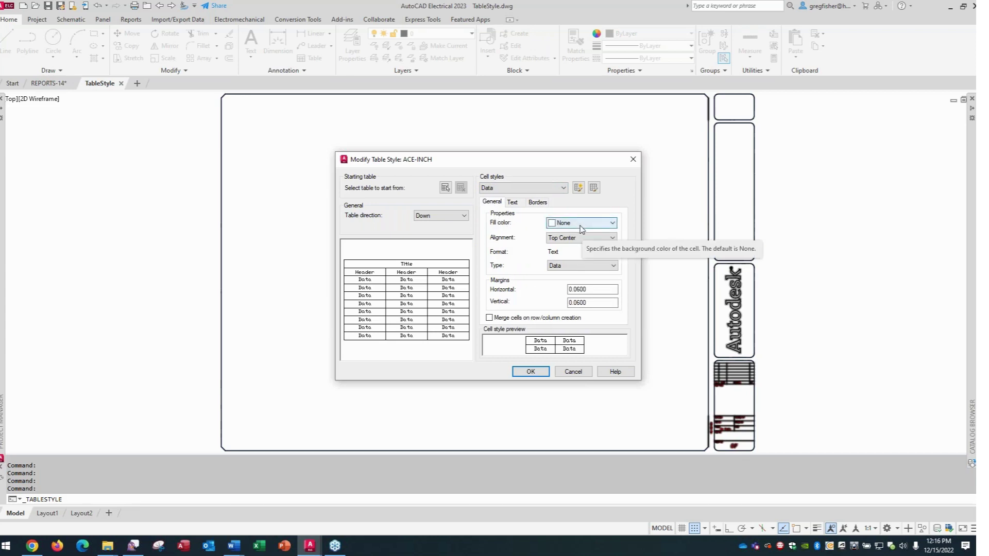
Examine the Data cell style's alignment options and its available cell data types and text formats, leaving the format dialog without changes
left_click(613, 238)
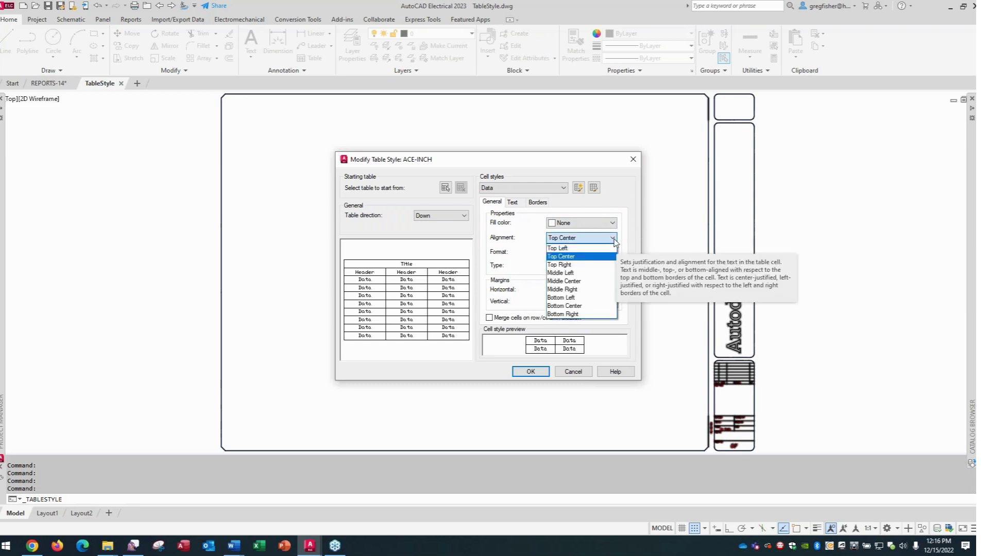
left_click(613, 238)
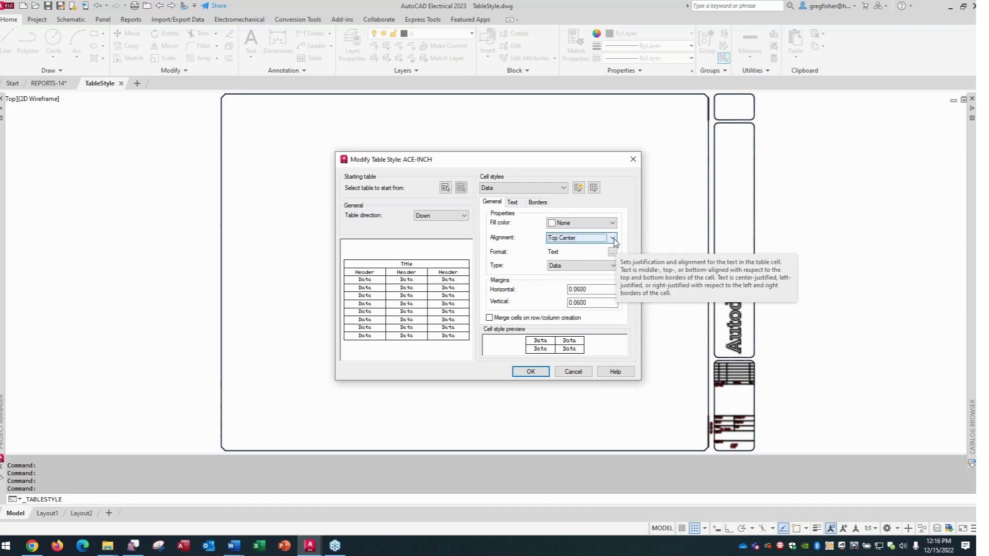
left_click(613, 253)
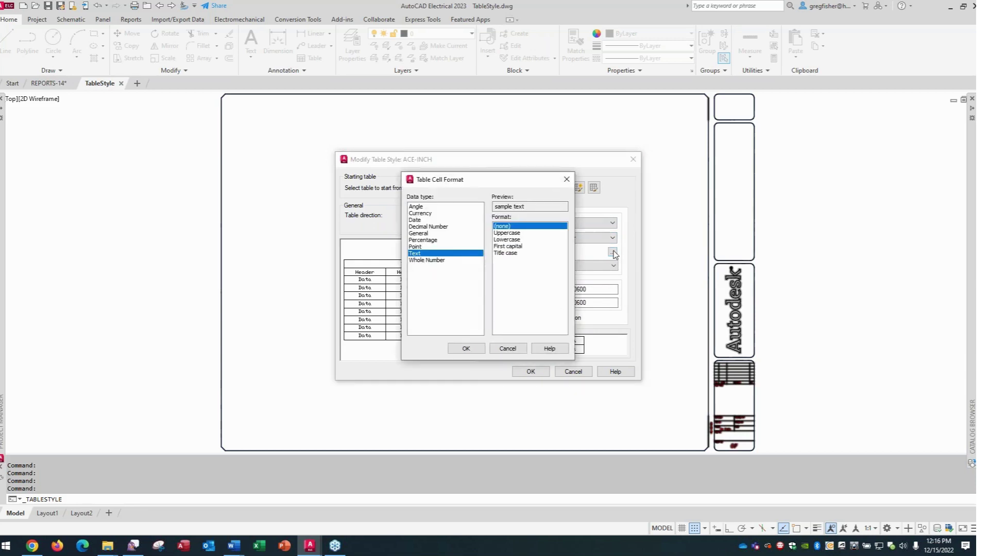
mouse_move(508, 184)
left_mouse_down()
mouse_move(395, 196)
mouse_move(515, 178)
left_mouse_up()
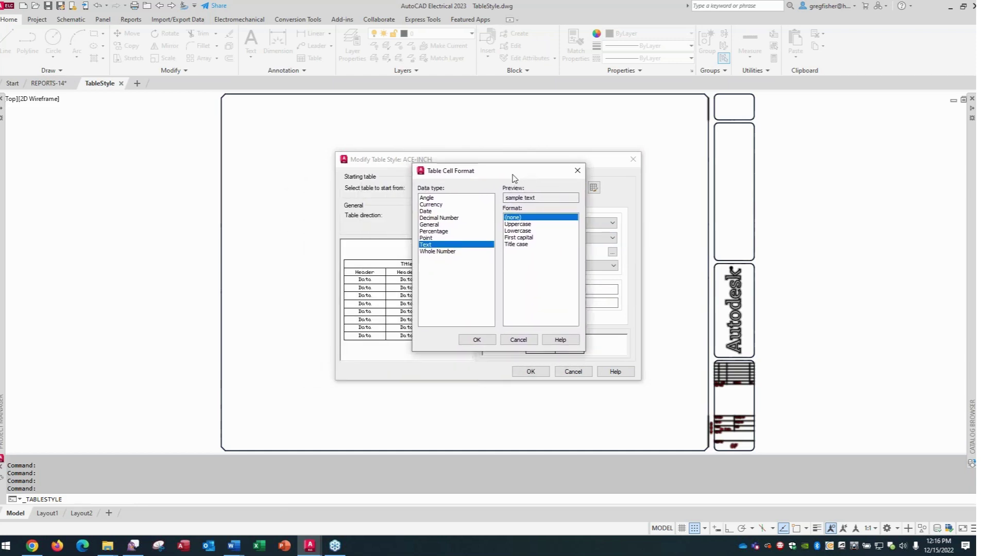
left_click(515, 342)
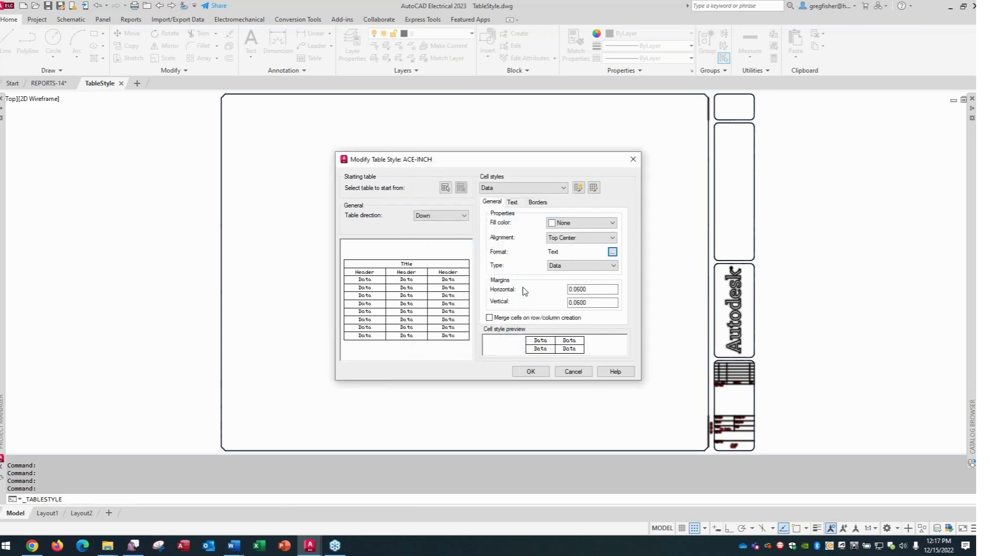
Review the text styles available to the Data cell style and inspect the Standard text style's definition
left_click(512, 202)
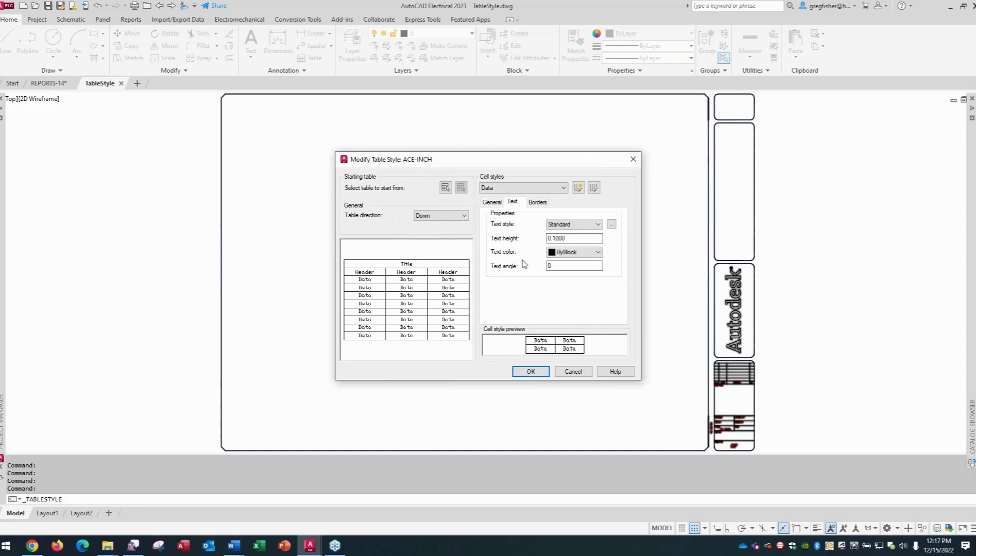
left_click(599, 226)
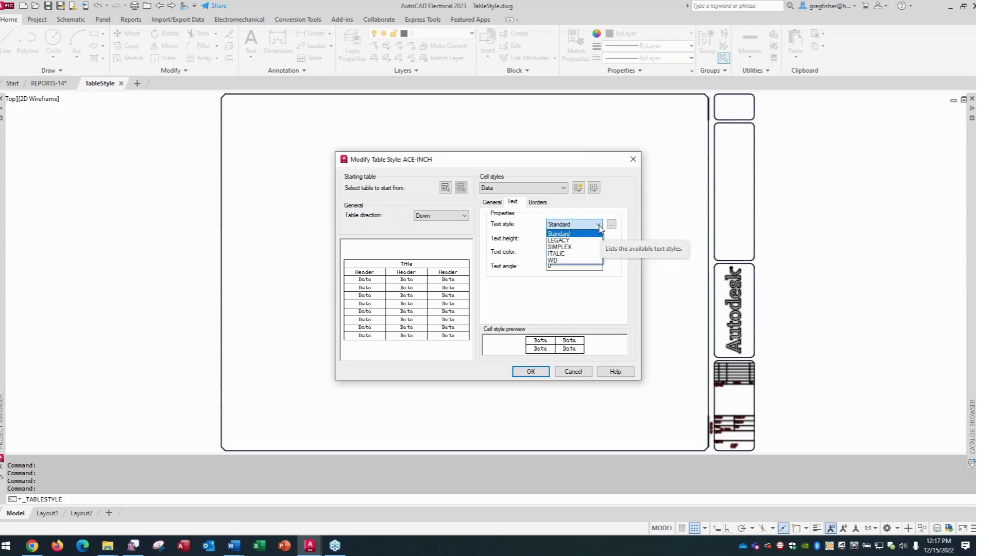
left_click(599, 227)
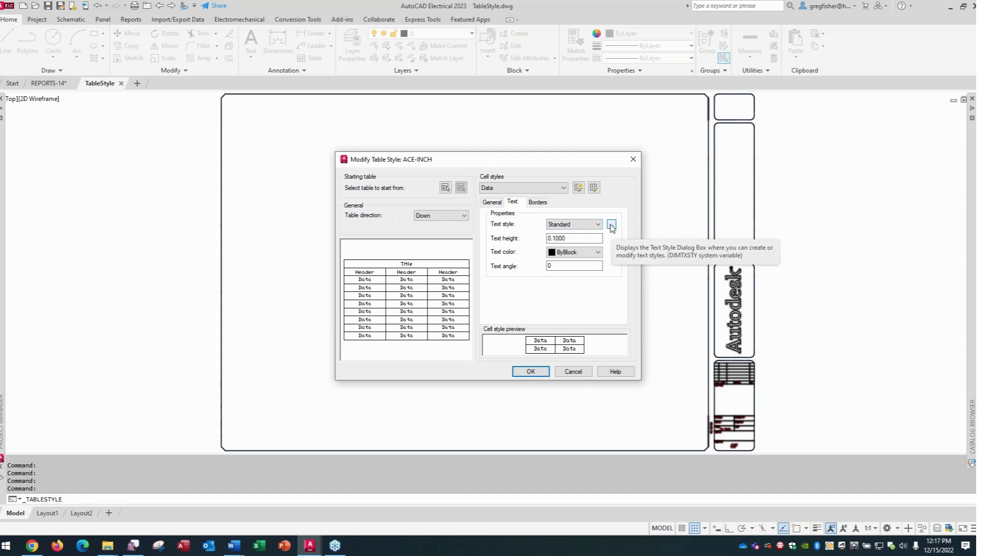
left_click(612, 225)
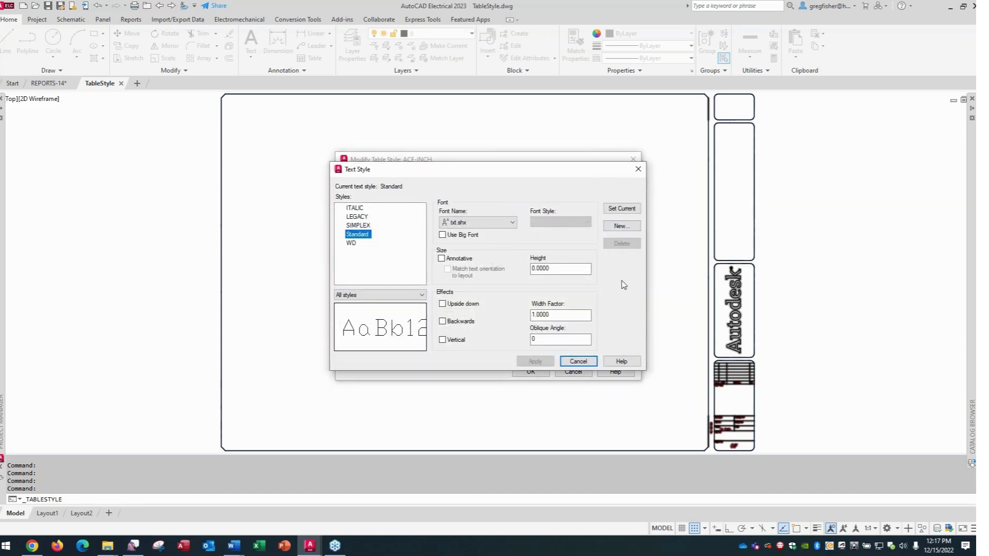
left_click(584, 363)
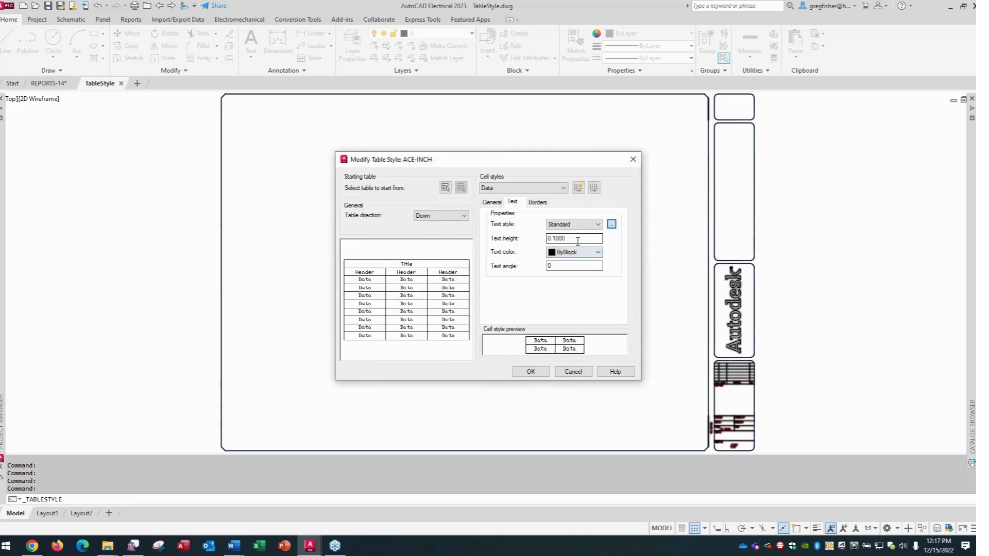
Check the Data cell style's text height, color and angle, along with its fill color and border properties
left_click_drag(578, 240, 546, 240)
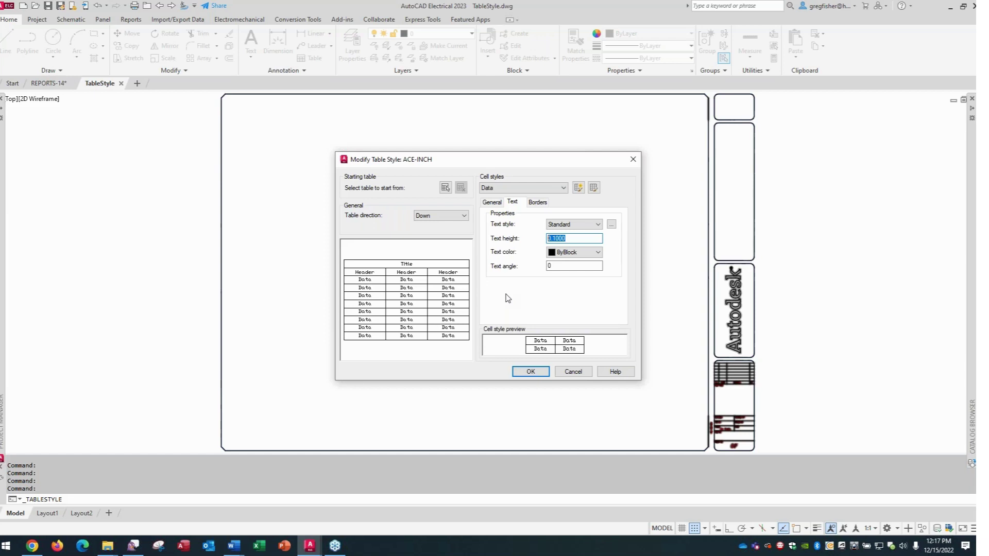
left_click(599, 255)
left_click(599, 258)
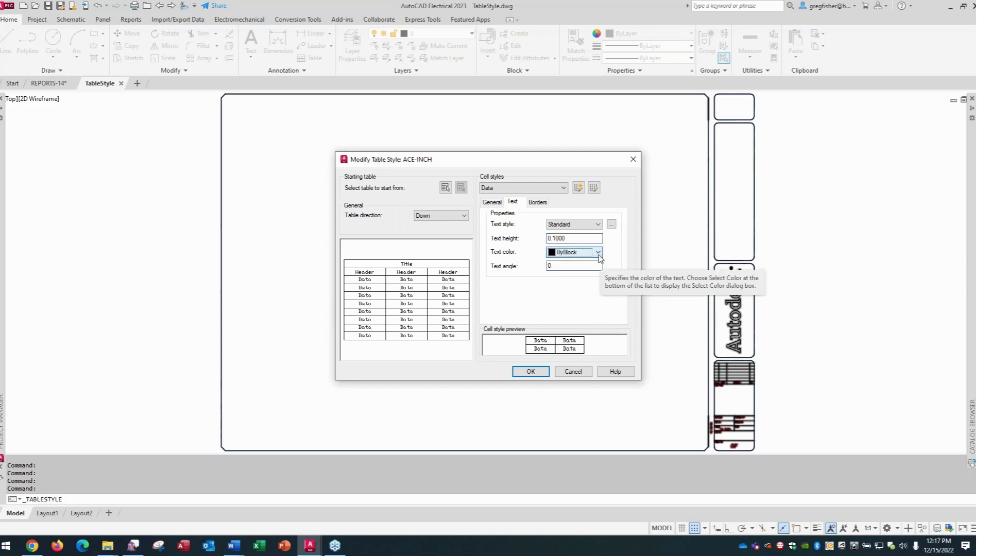
key("Tab")
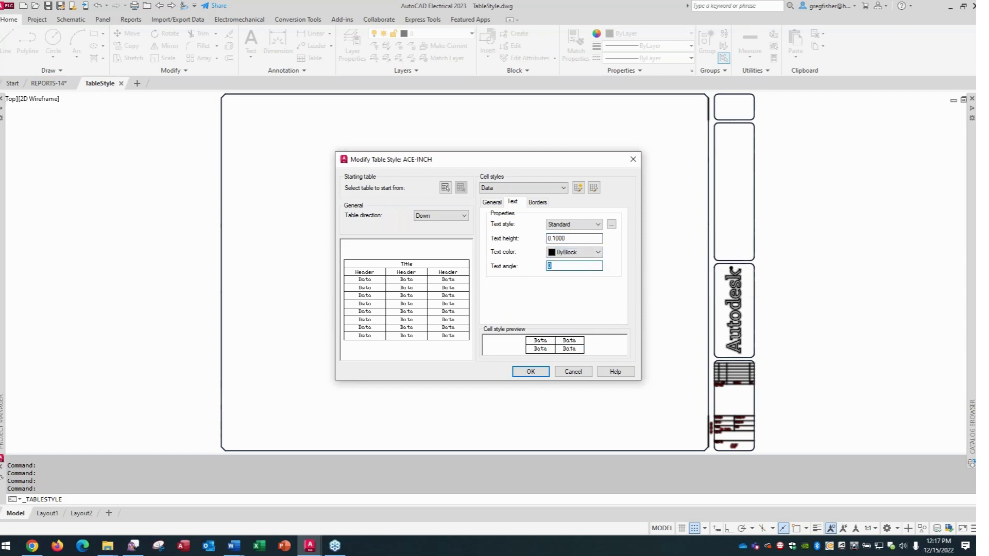
left_click(492, 203)
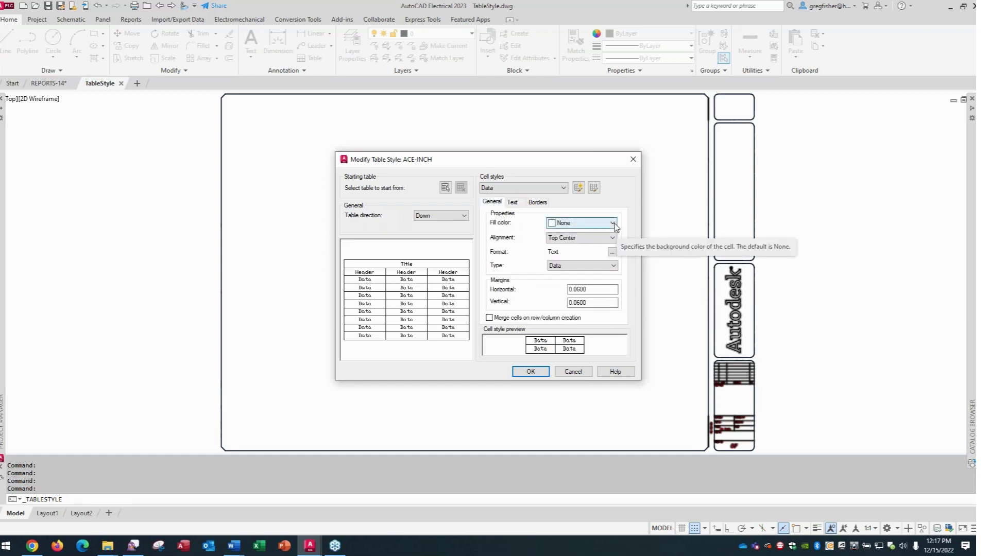
left_click(534, 204)
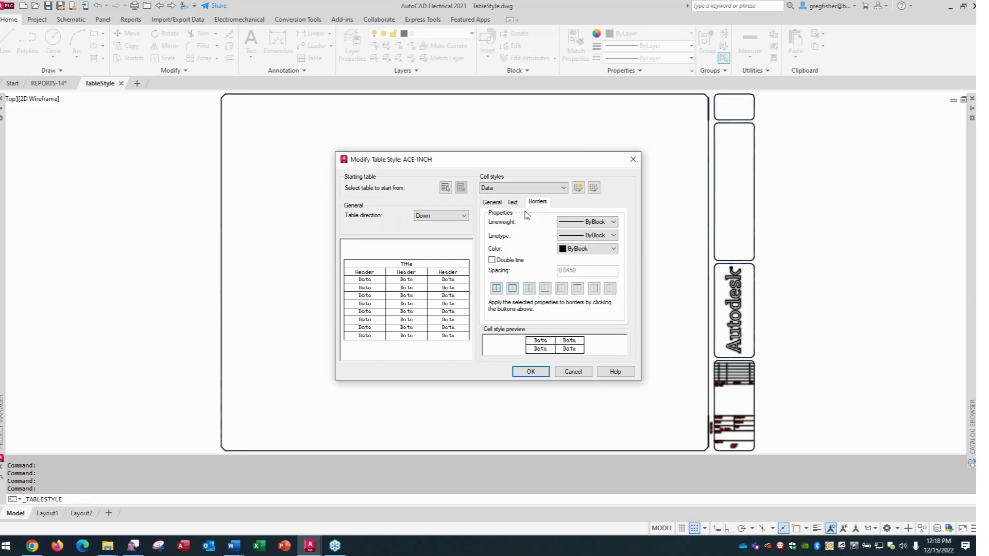
Review the Header cell style's alignment, text and border properties, and close the ACE-INCH style definition
left_click(563, 188)
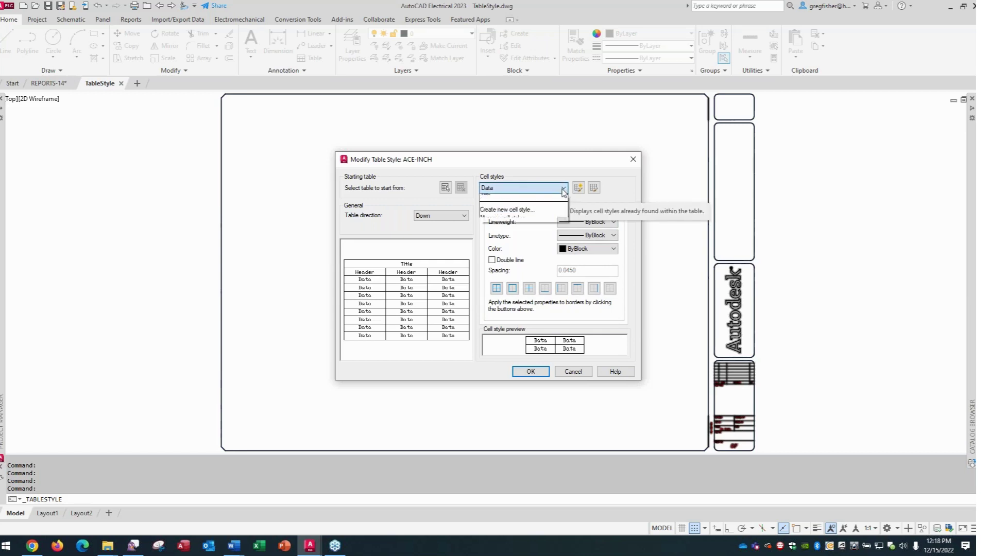
left_click(541, 209)
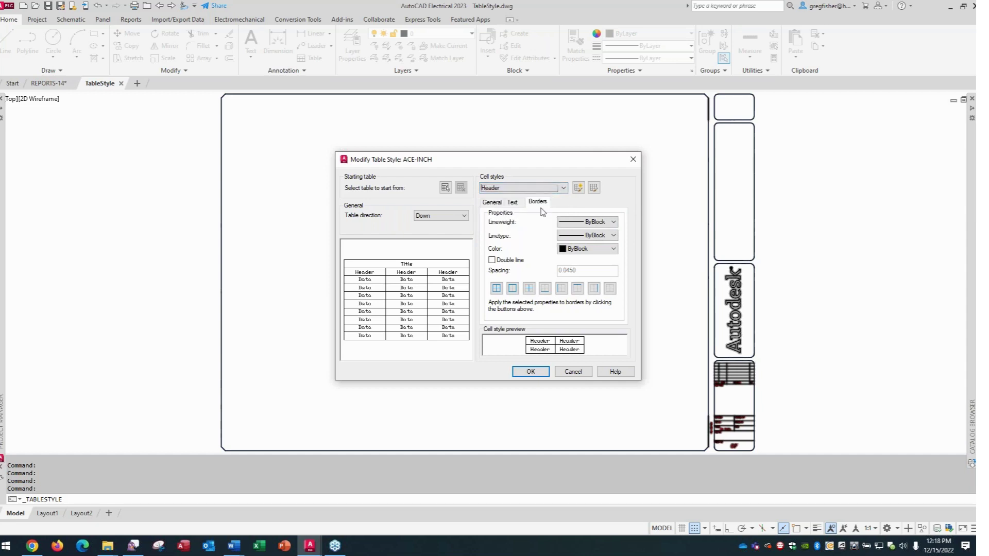
left_click(496, 205)
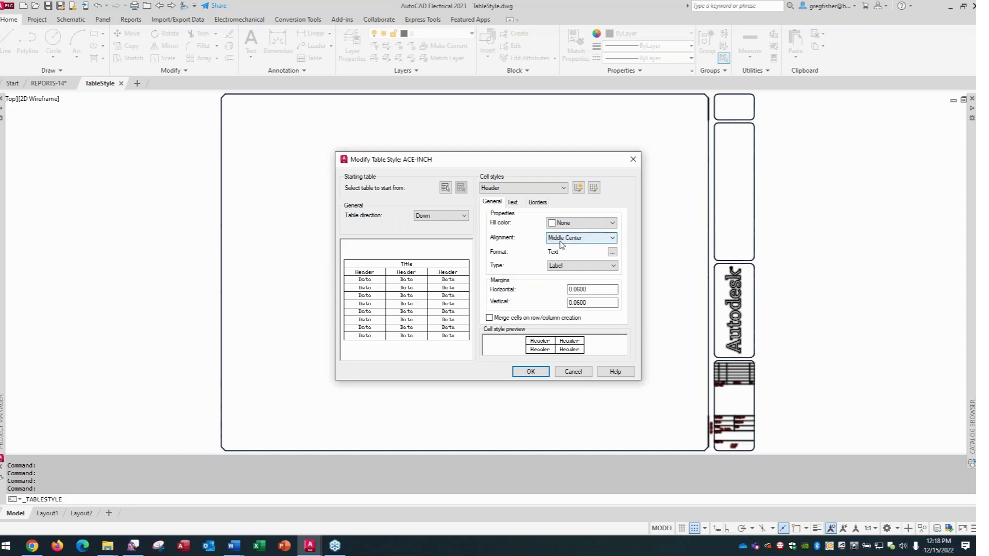
left_click(613, 239)
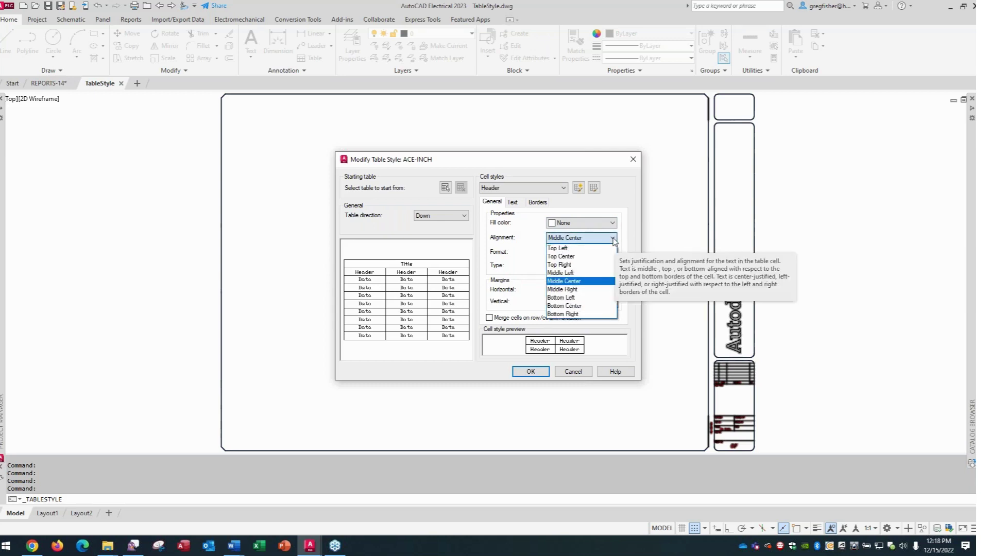
left_click(613, 239)
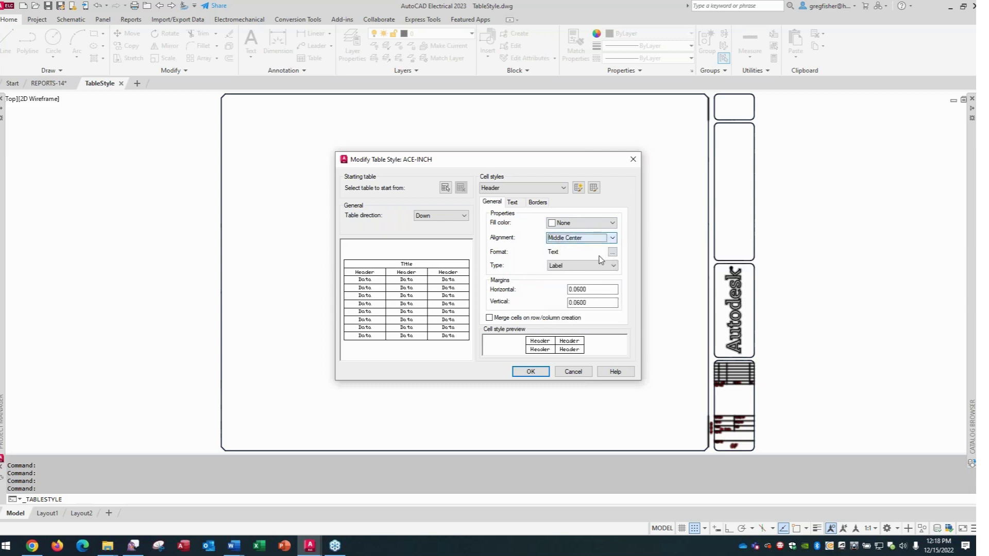
left_click(517, 206)
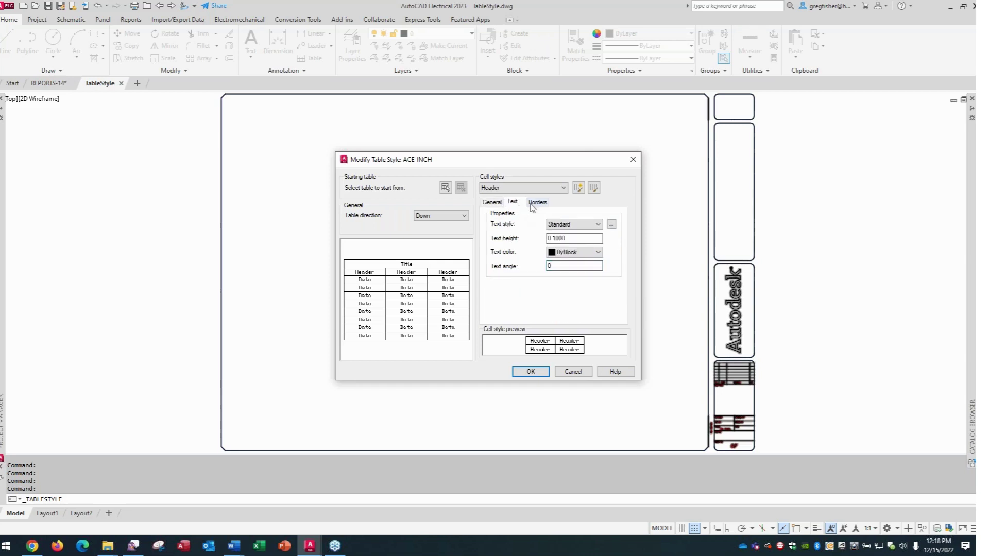
left_click(533, 206)
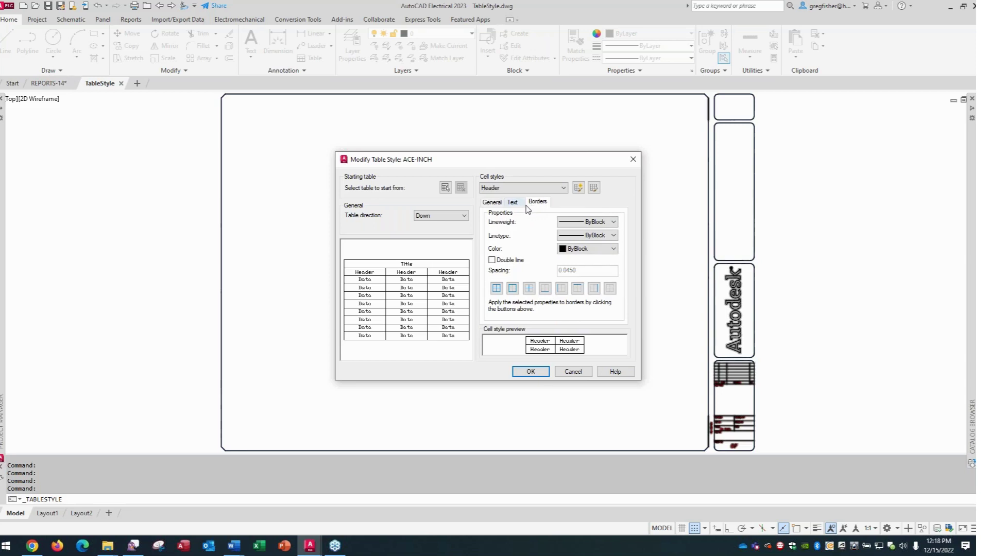
left_click(493, 206)
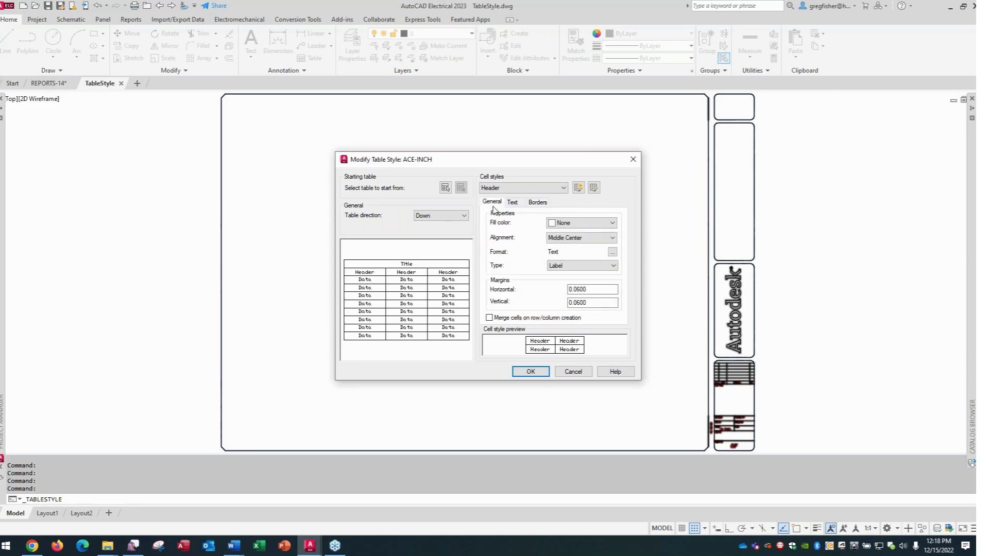
left_click(531, 372)
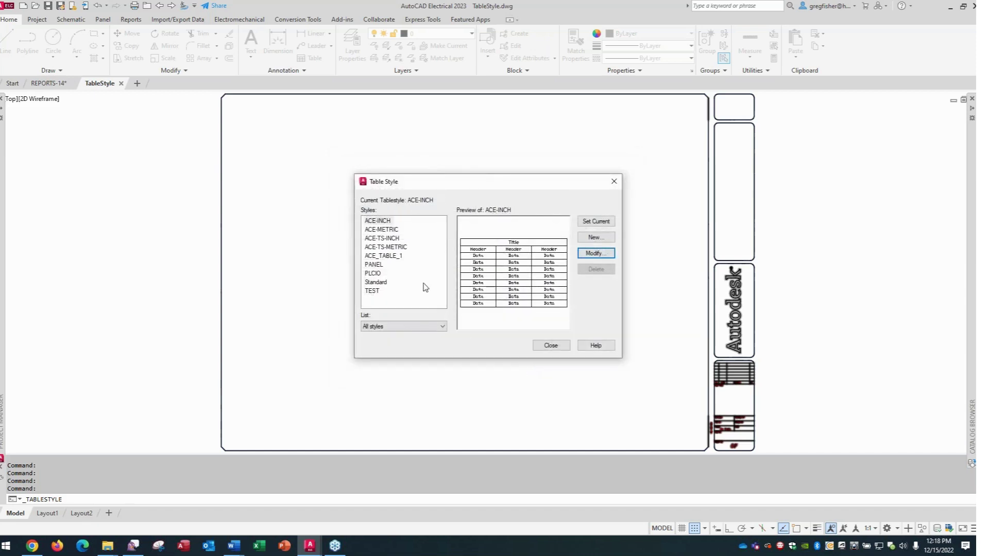
Open the ACE_TABLE_1 table style's definition, check its Data text height, and close it
left_click(397, 257)
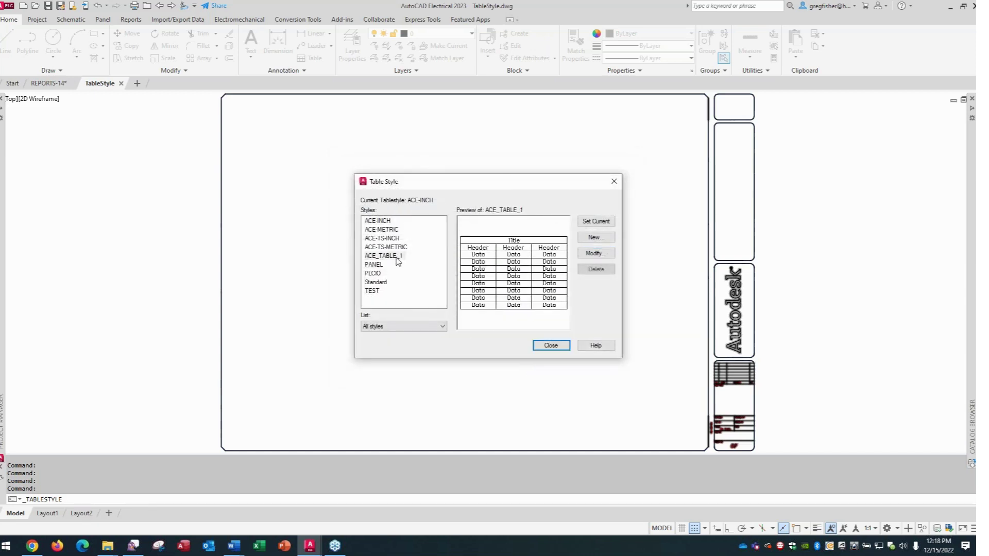
left_click(594, 255)
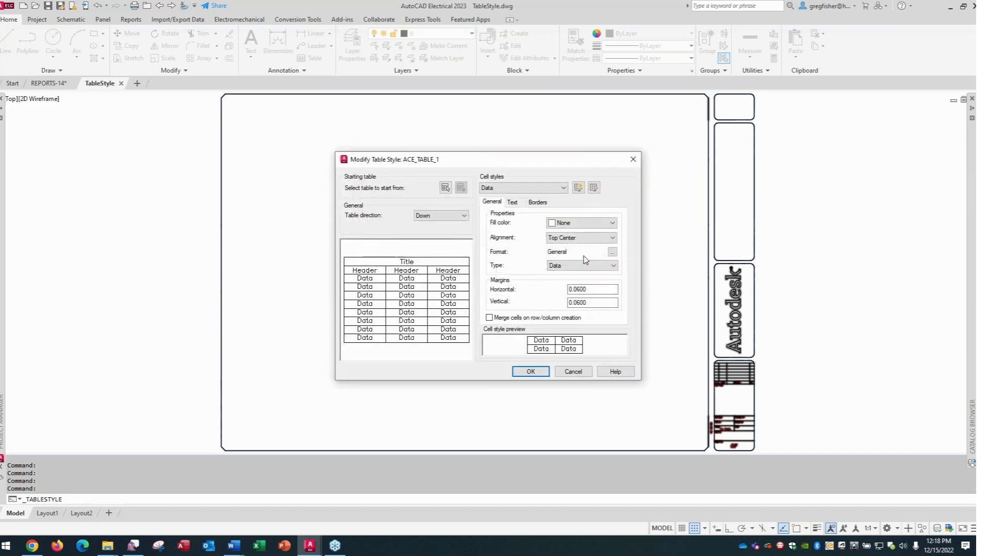
left_click(513, 203)
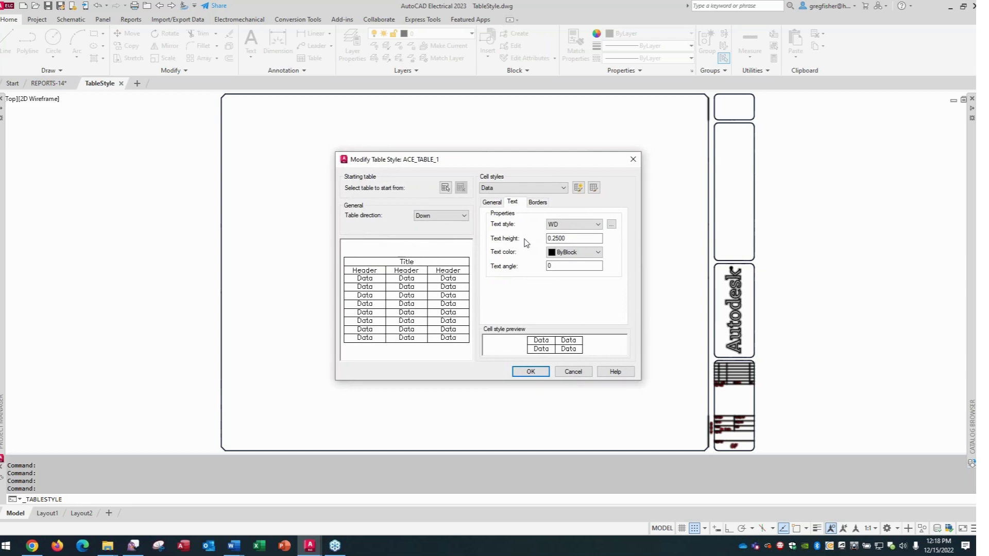
left_click_drag(566, 239, 539, 249)
left_click(549, 373)
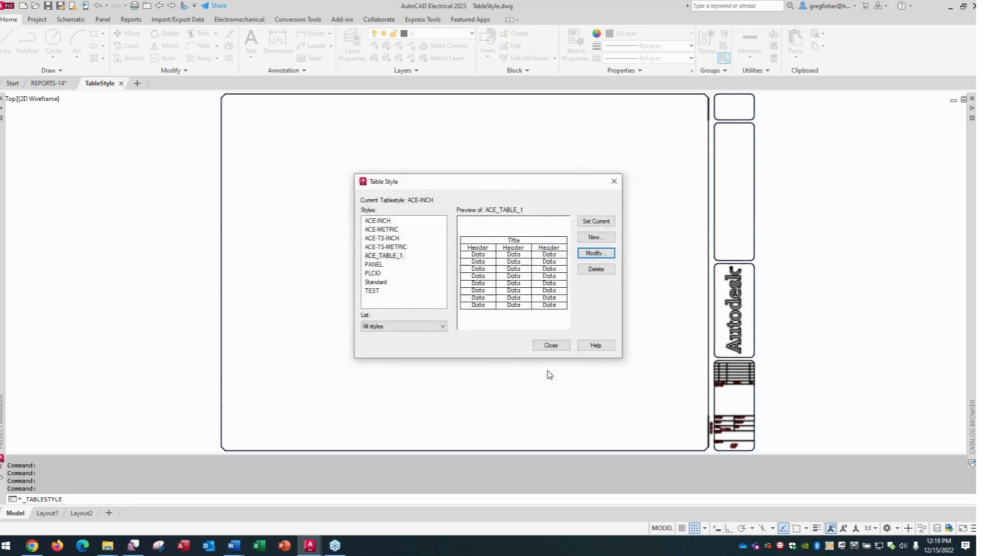
Preview the Standard table style and open the PLCIO table style for modification
left_click(377, 288)
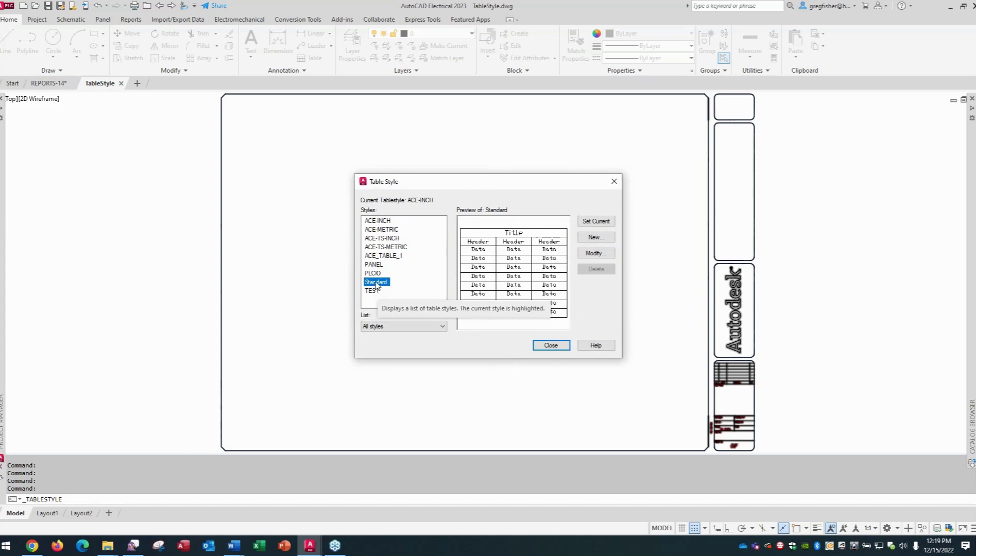
left_click(378, 274)
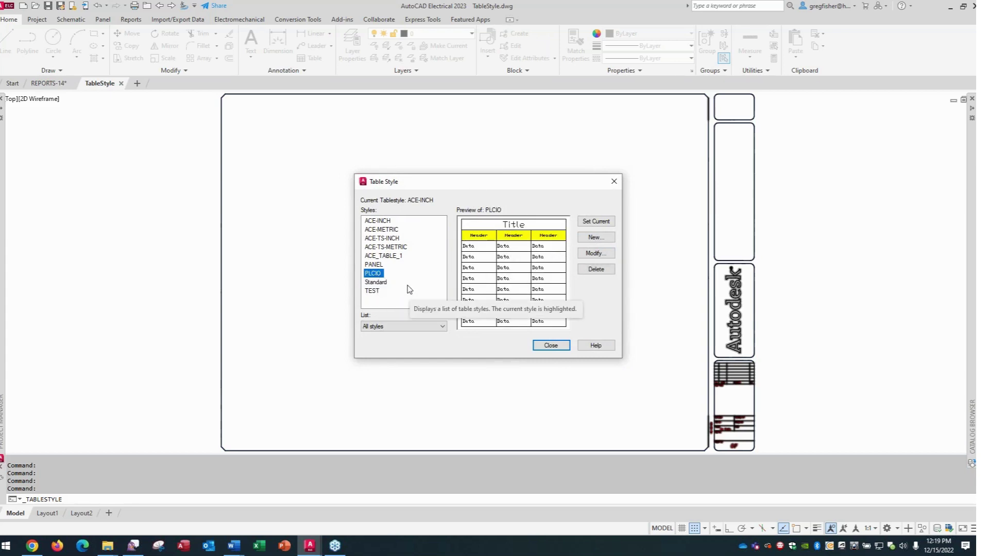
left_click(596, 253)
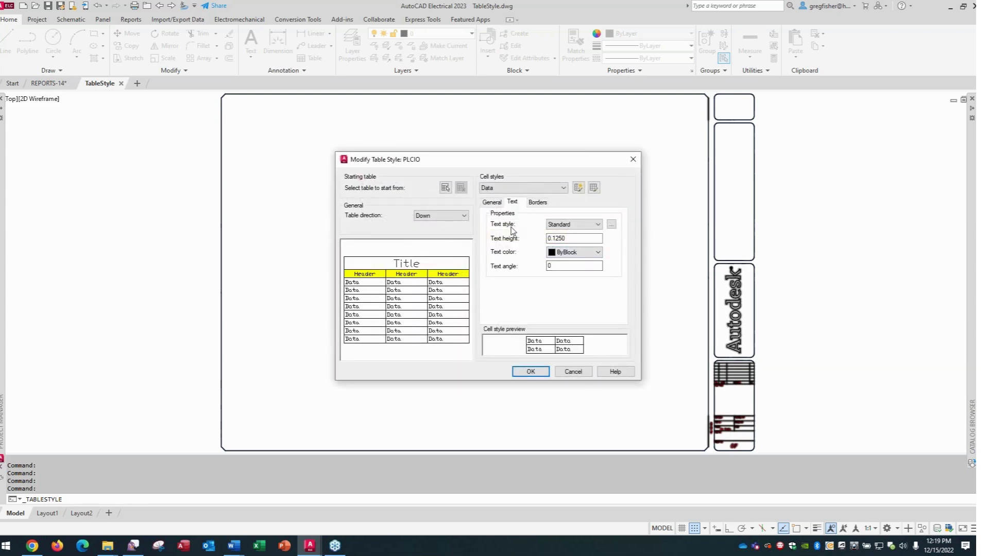
Check the PLCIO style's Data text height and Header fill color, accept the definition, and close the table style manager
left_click_drag(566, 238, 538, 240)
left_click(563, 189)
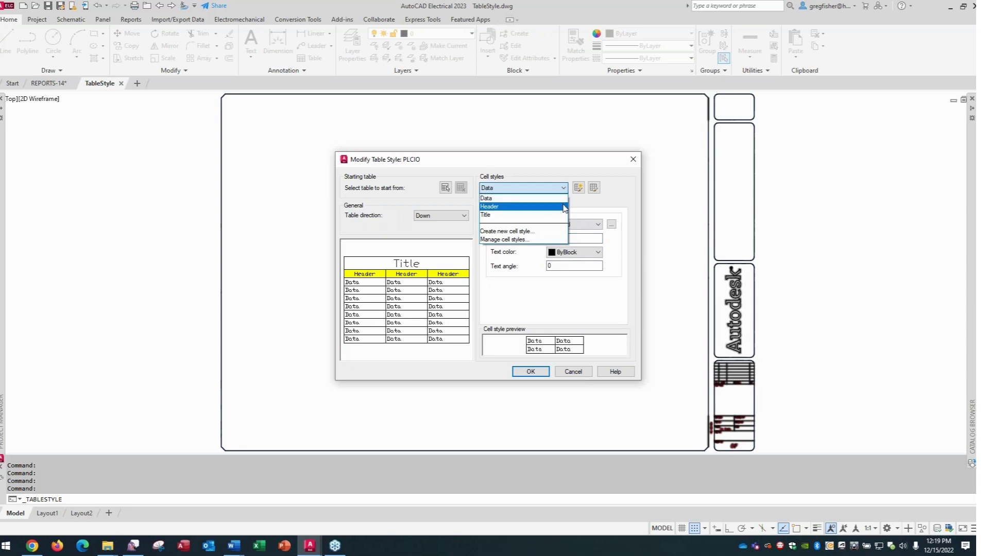
left_click(564, 207)
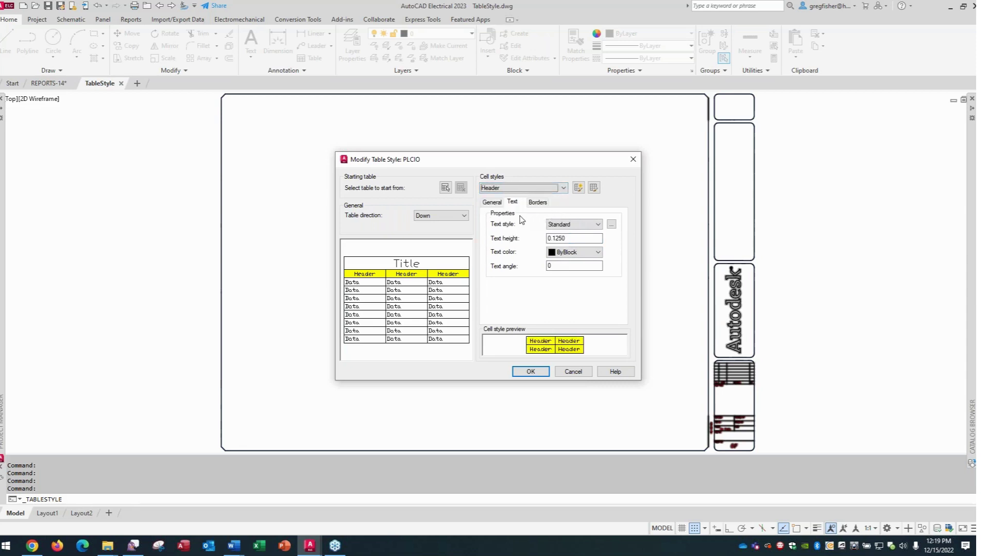
left_click(493, 204)
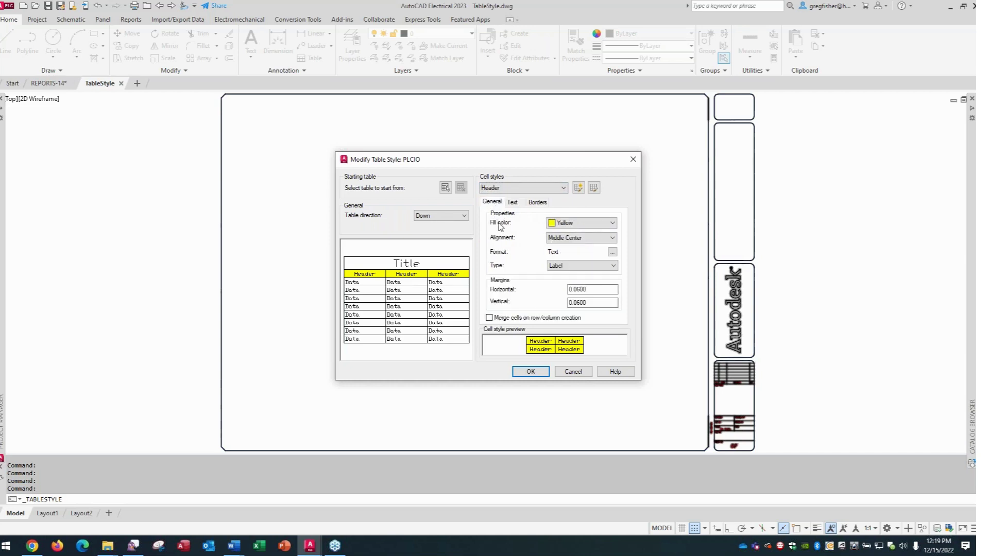
left_click(612, 225)
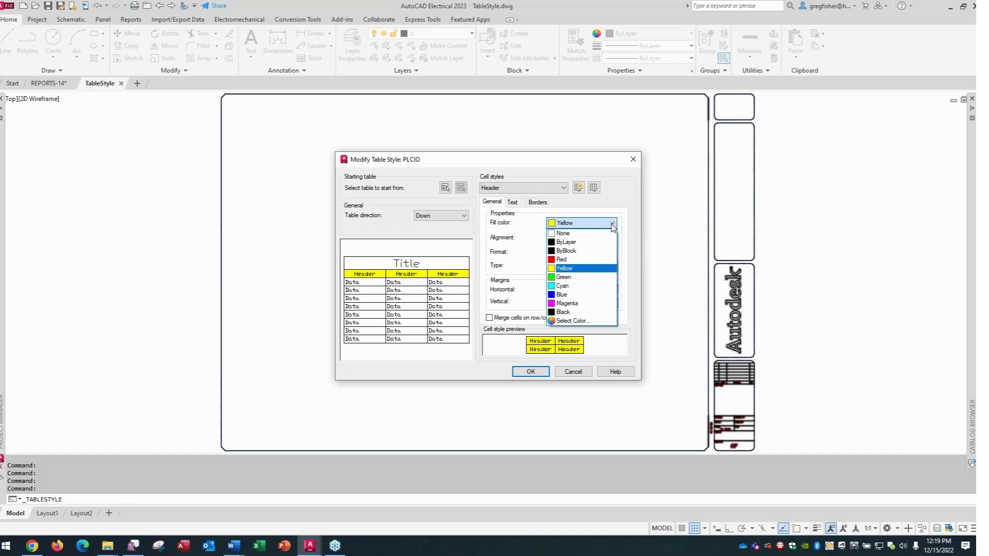
left_click(612, 225)
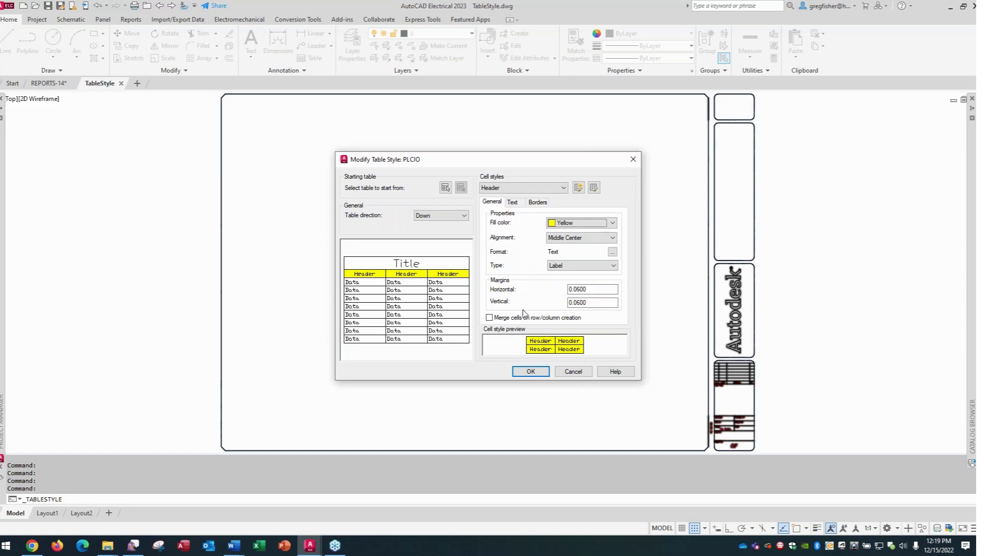
left_click(531, 373)
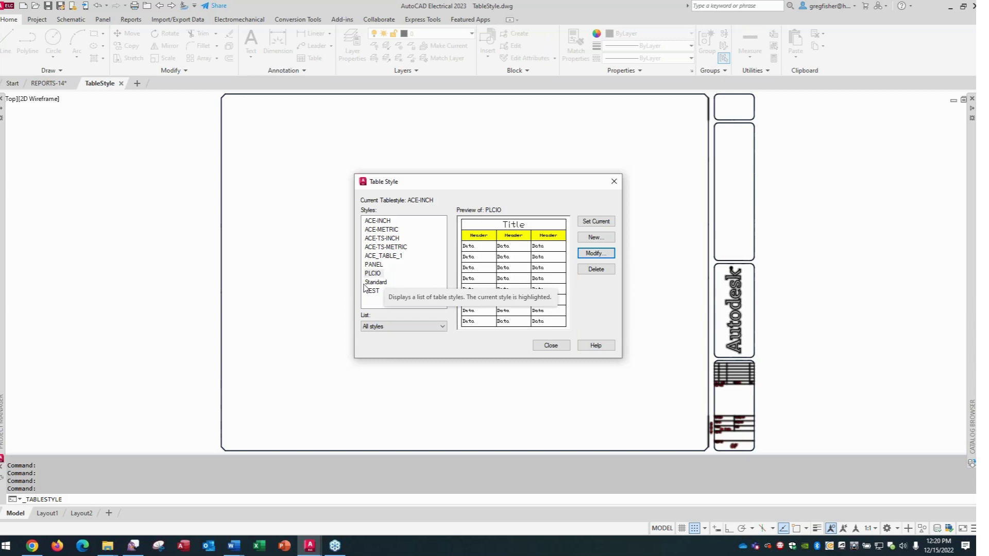
left_click(550, 346)
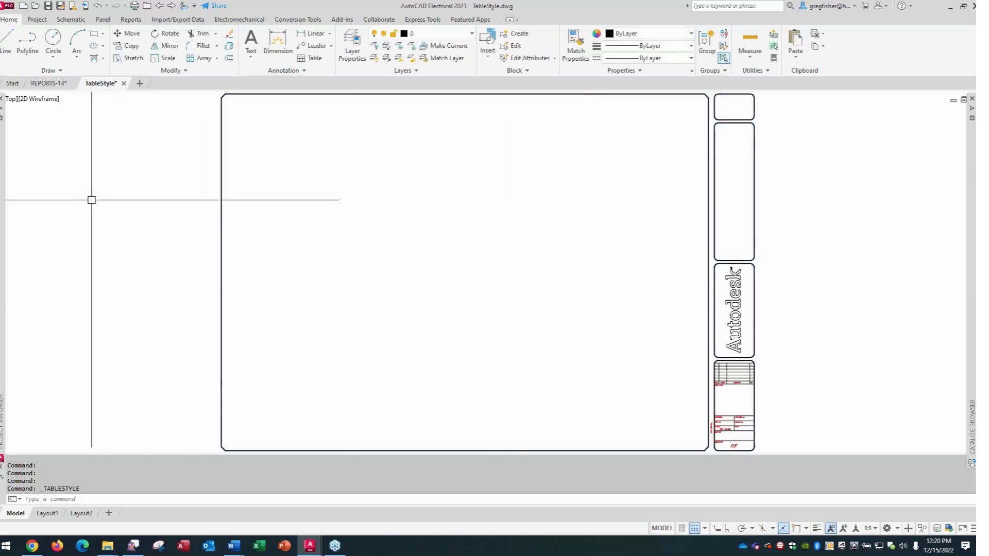
In REPORTS-14, run the PLC I/O Component Connection report for the whole project, processing all drawings
left_click(39, 84)
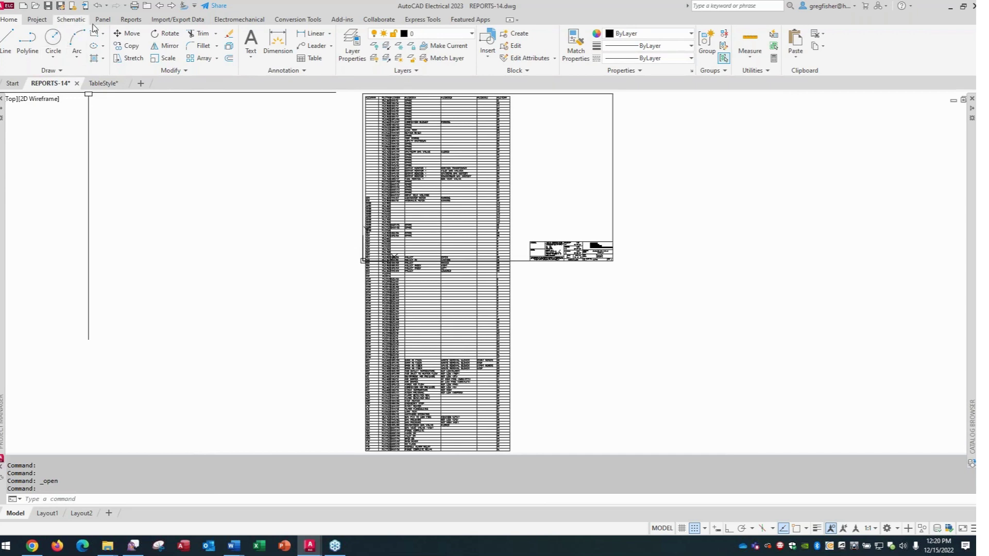
left_click(129, 21)
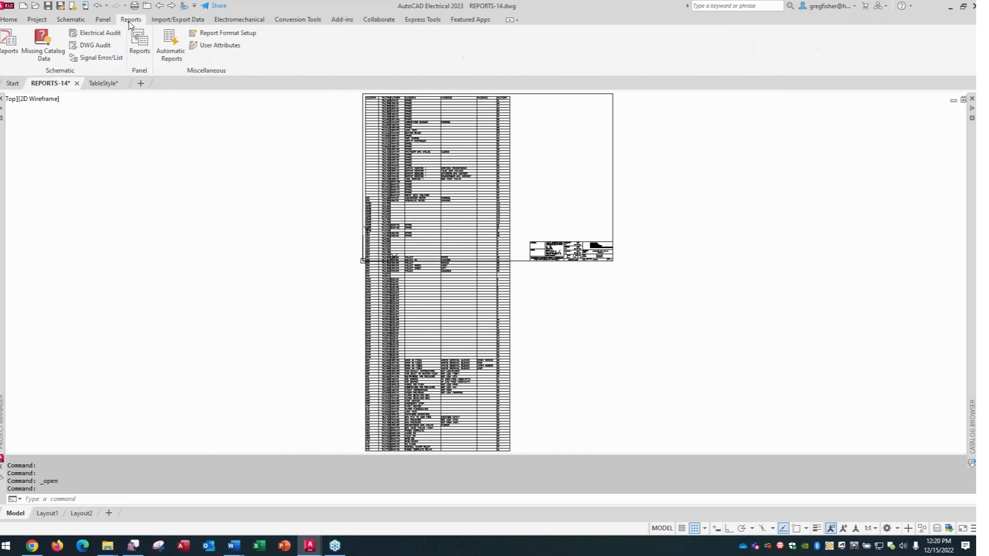
left_click(11, 44)
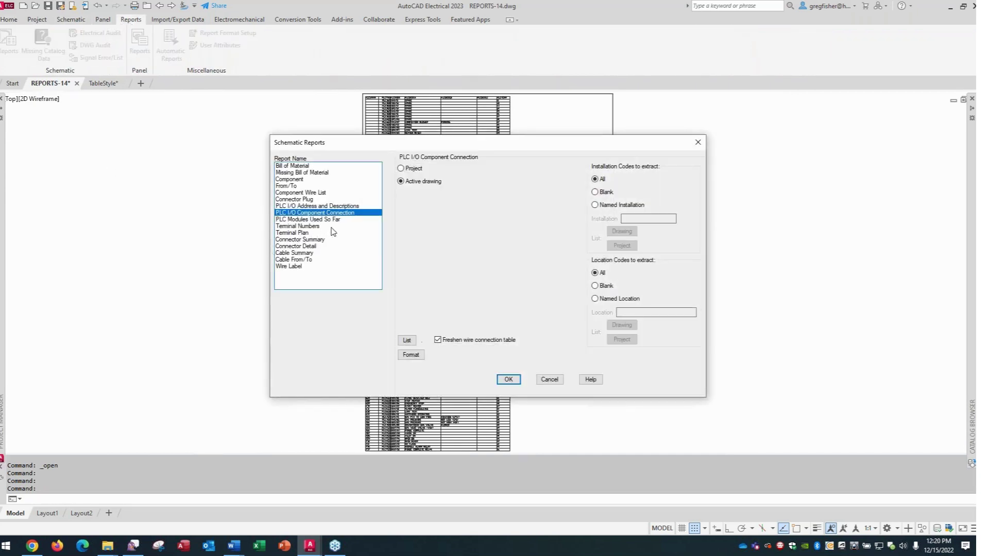
left_click(415, 169)
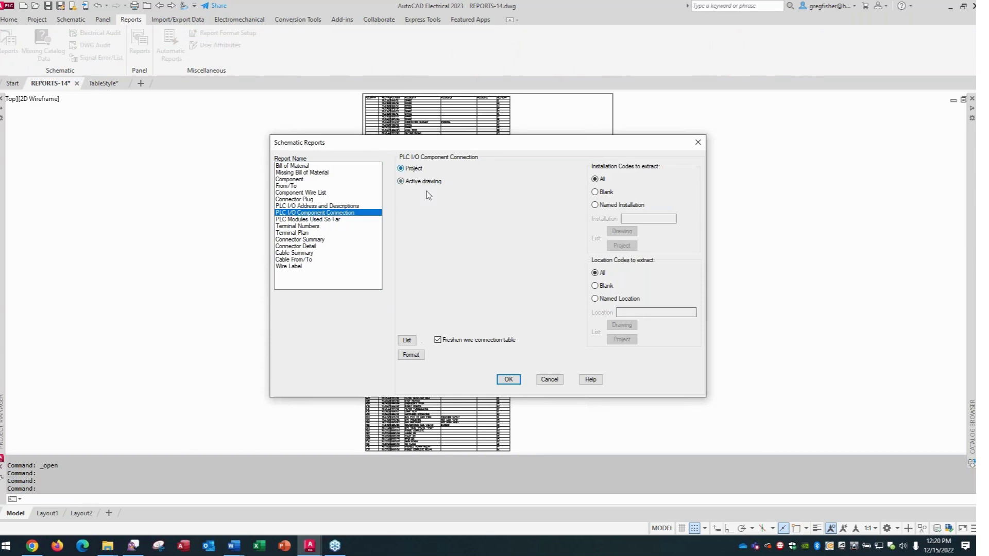
left_click(509, 379)
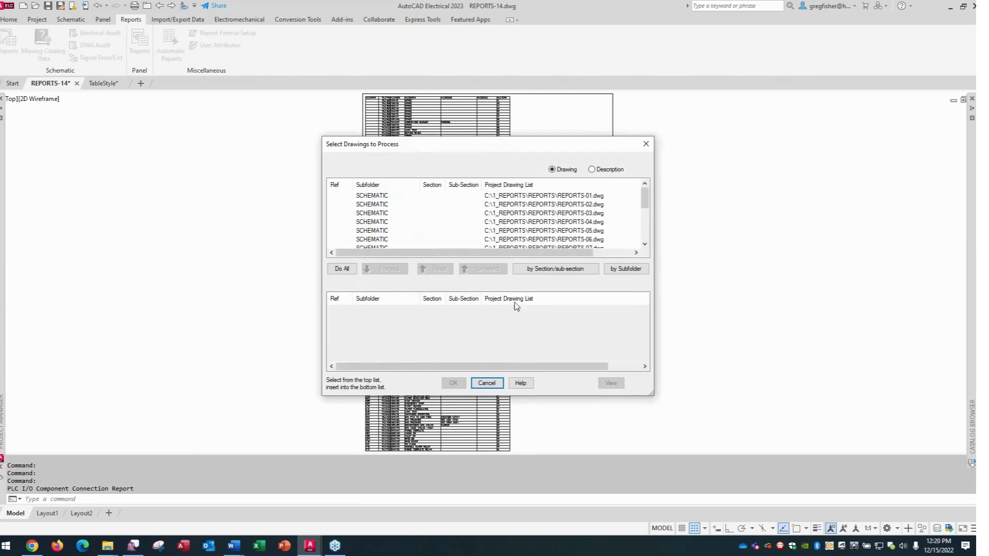
left_click(342, 268)
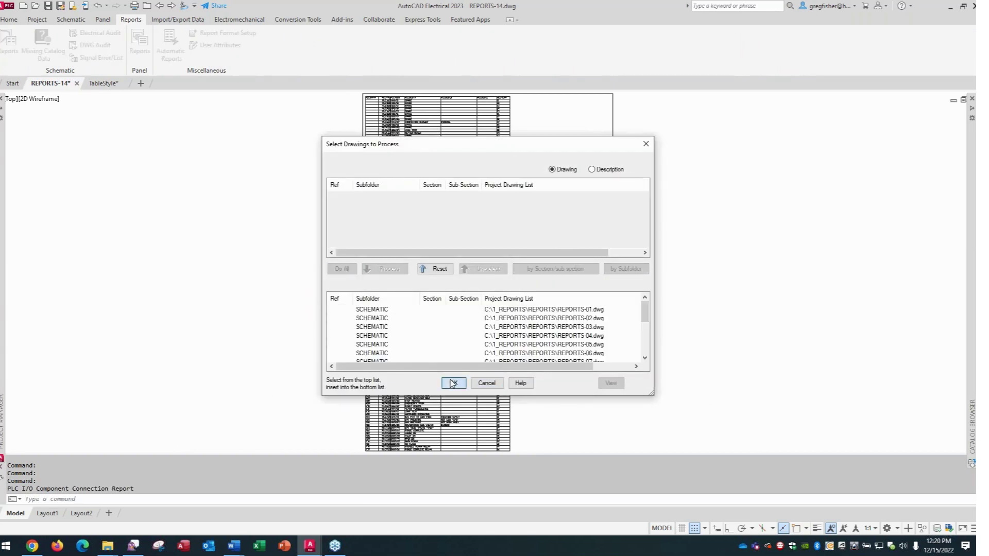
left_click(453, 383)
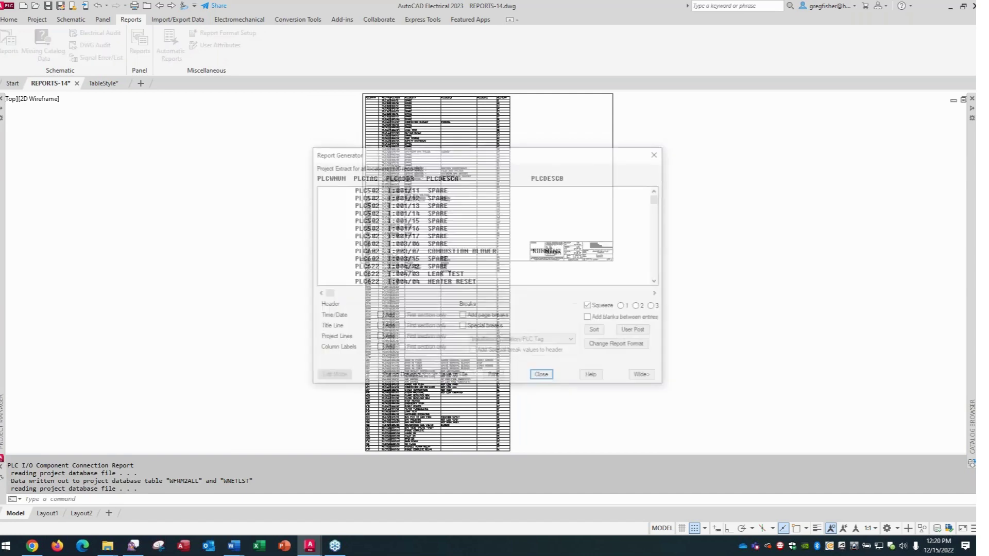
Update the existing report table on the drawing with the PLCIO table style, and close the report generator
left_click(400, 376)
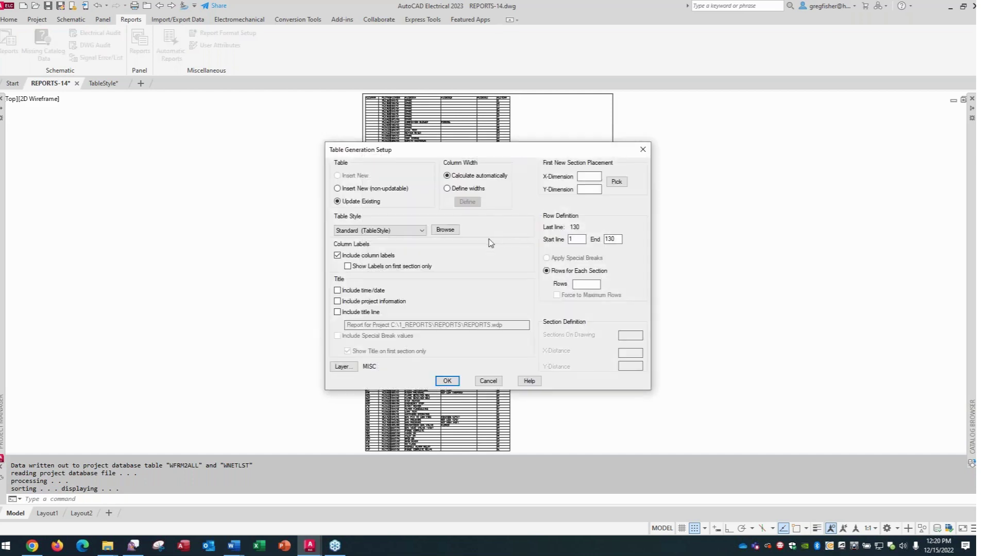
left_click(422, 231)
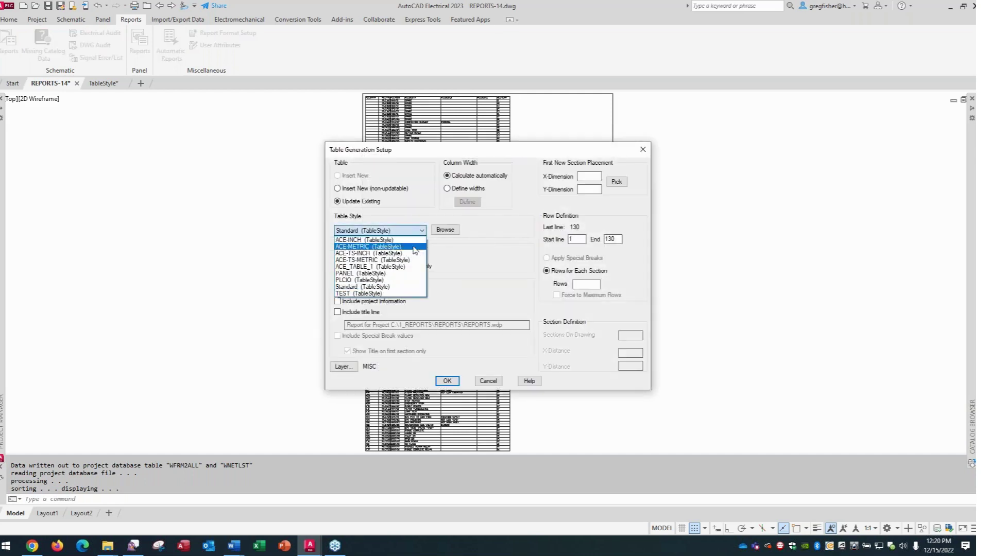
left_click(398, 281)
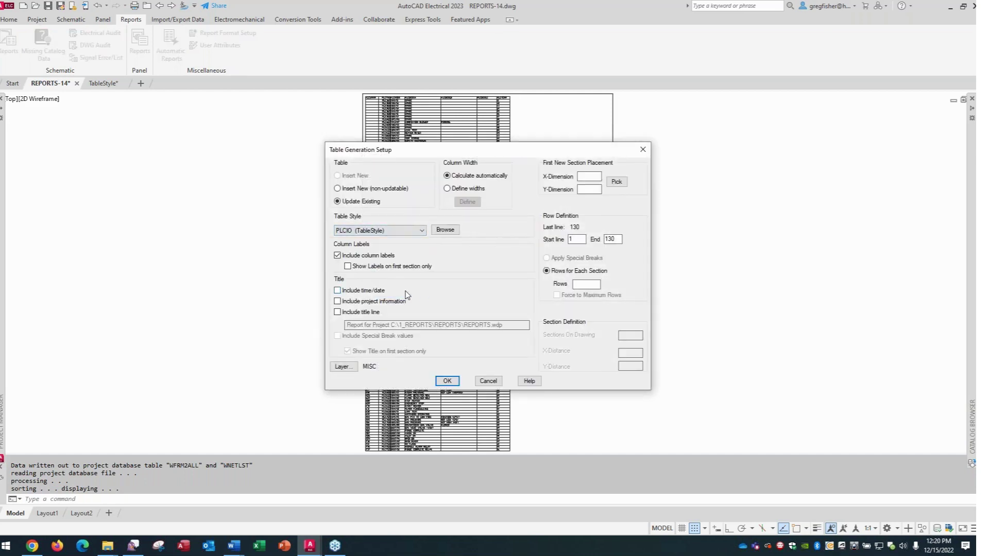
left_click(447, 382)
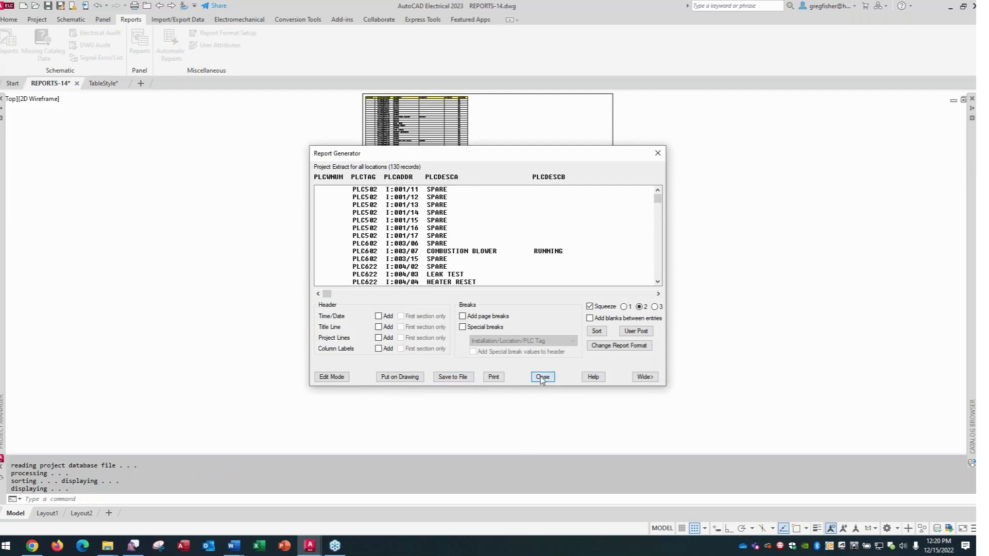
left_click(541, 377)
Inspect the restyled table and check the text height and justification of the wire number cell in the conveyor motor row
scroll(417, 135, "up", 2)
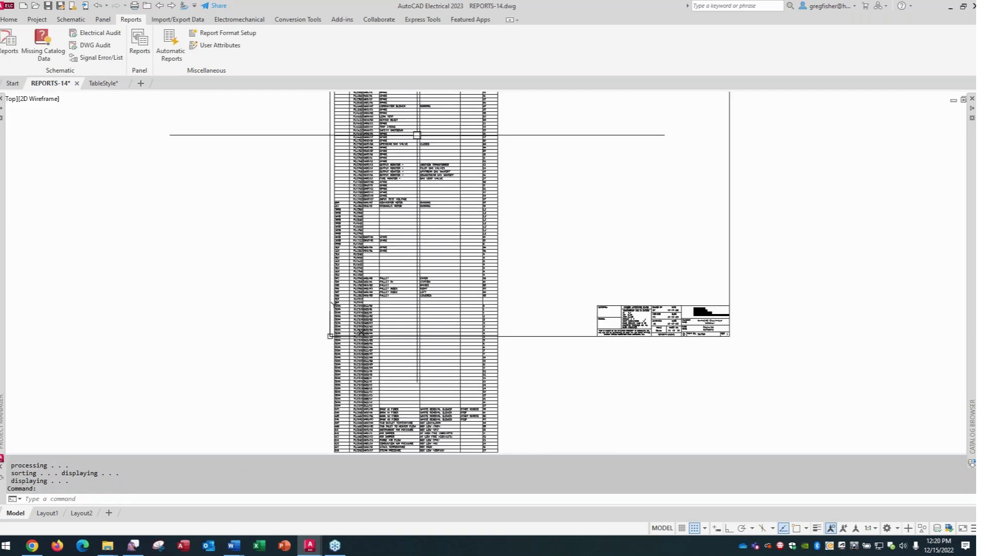
scroll(417, 135, "up", 4)
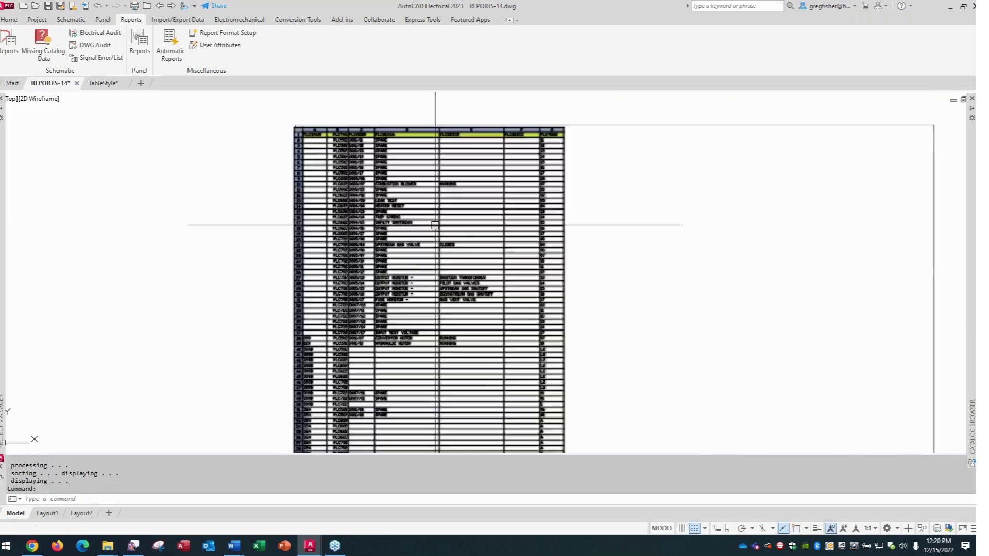
scroll(366, 176, "up", 3)
mouse_move(367, 176)
middle_mouse_down()
mouse_move(398, 225)
mouse_move(394, 128)
middle_mouse_up()
middle_click_drag(394, 304, 388, 197)
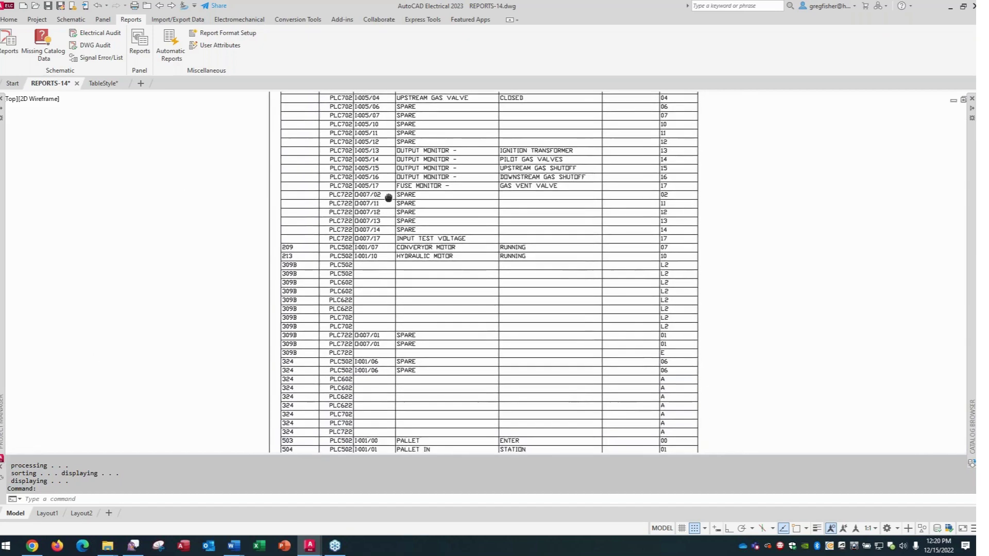
left_click(289, 246)
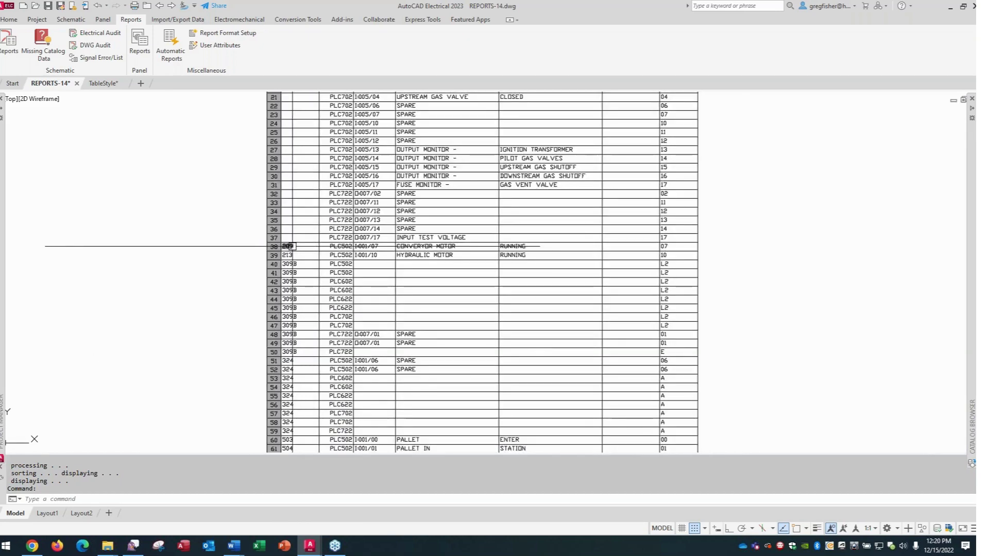
double_click(289, 246)
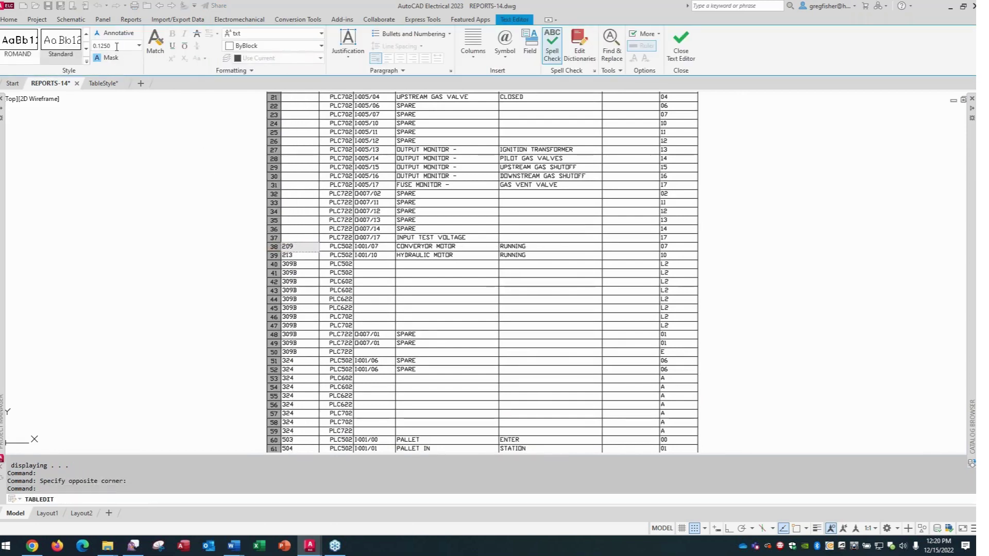
left_click(349, 57)
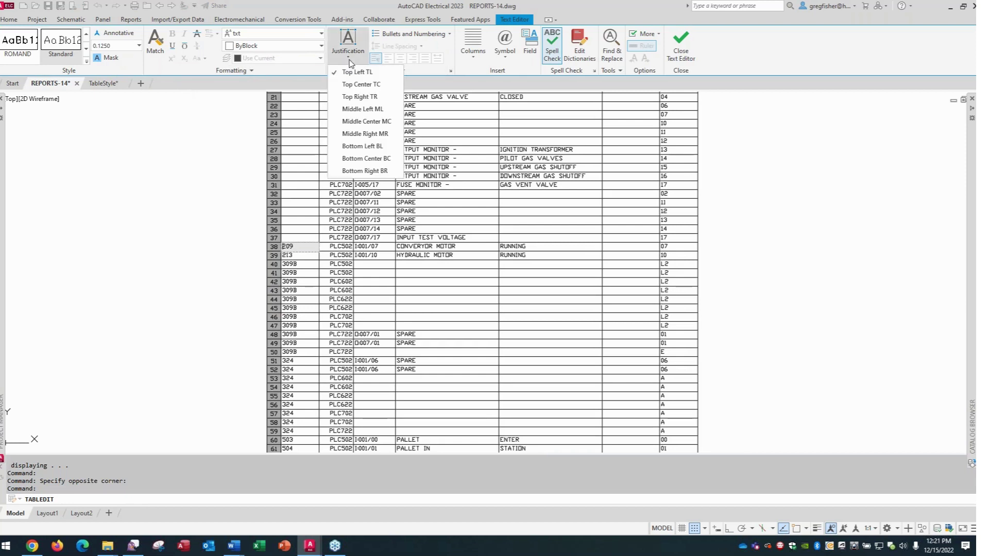
left_click(349, 62)
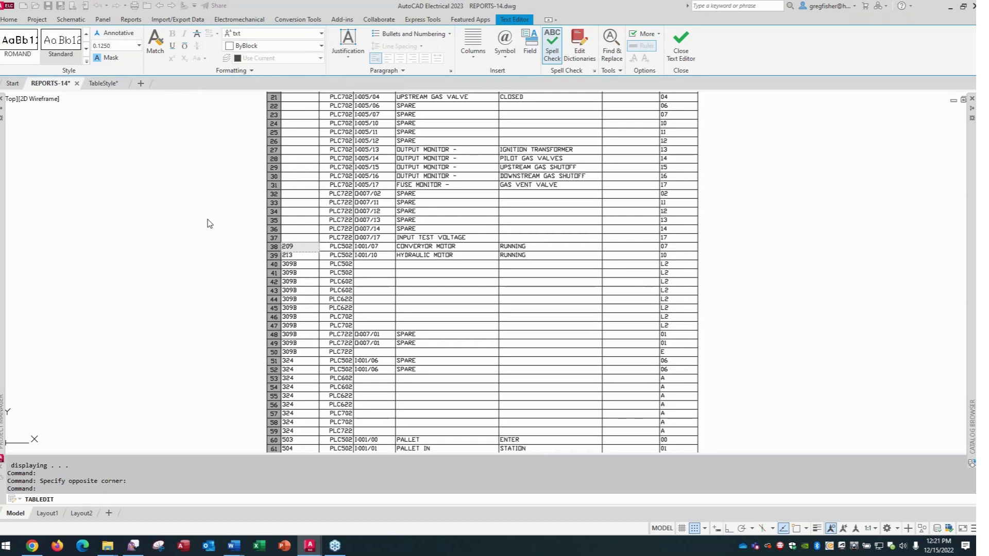
key("Escape")
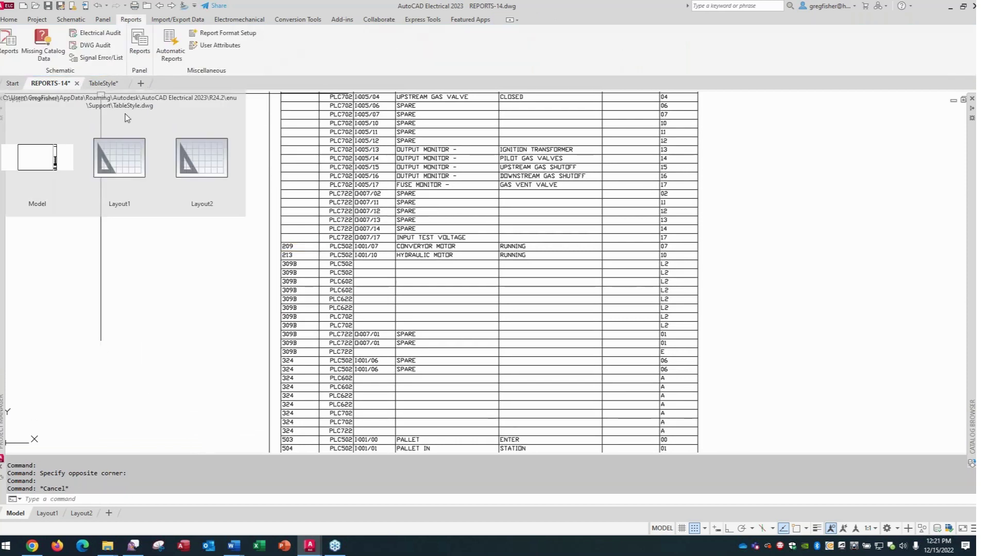
Check the text justification of the PLC tag cell in the conveyor motor row, leaving the cell unedited
left_click(358, 345)
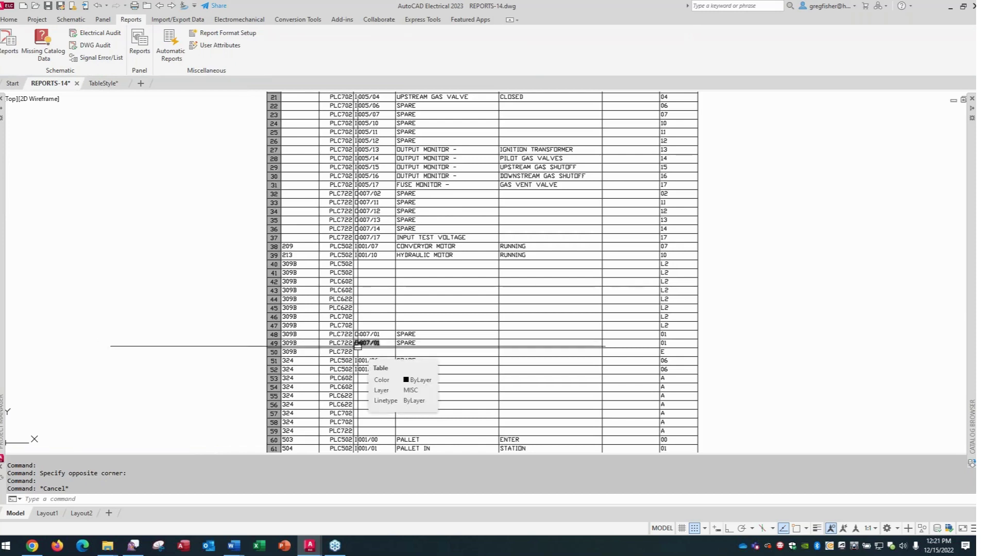
left_click(330, 246)
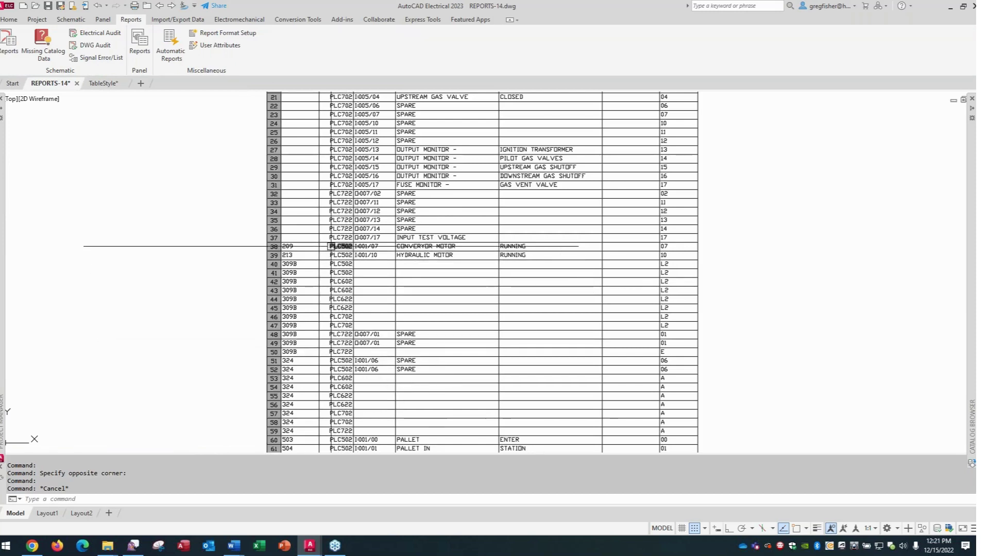
double_click(330, 247)
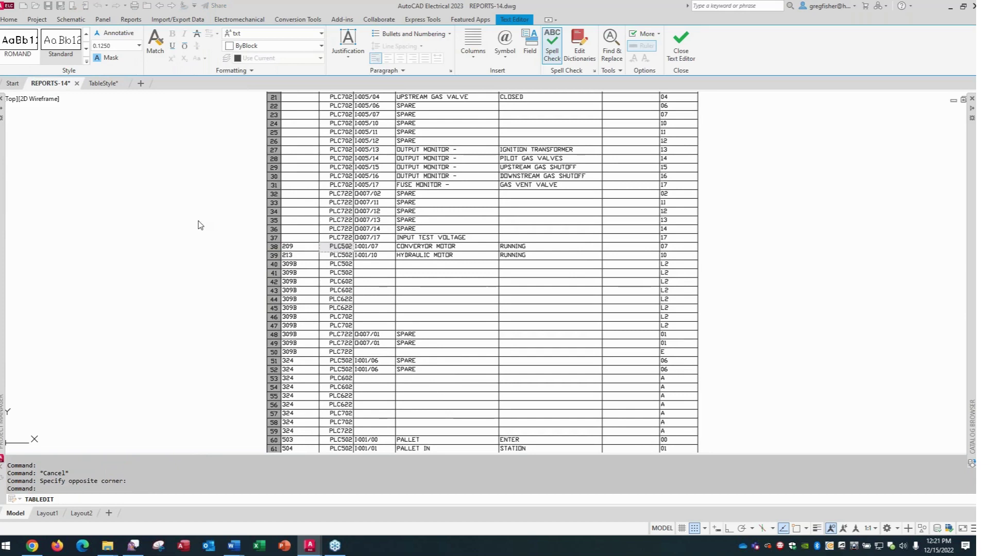
left_click(338, 61)
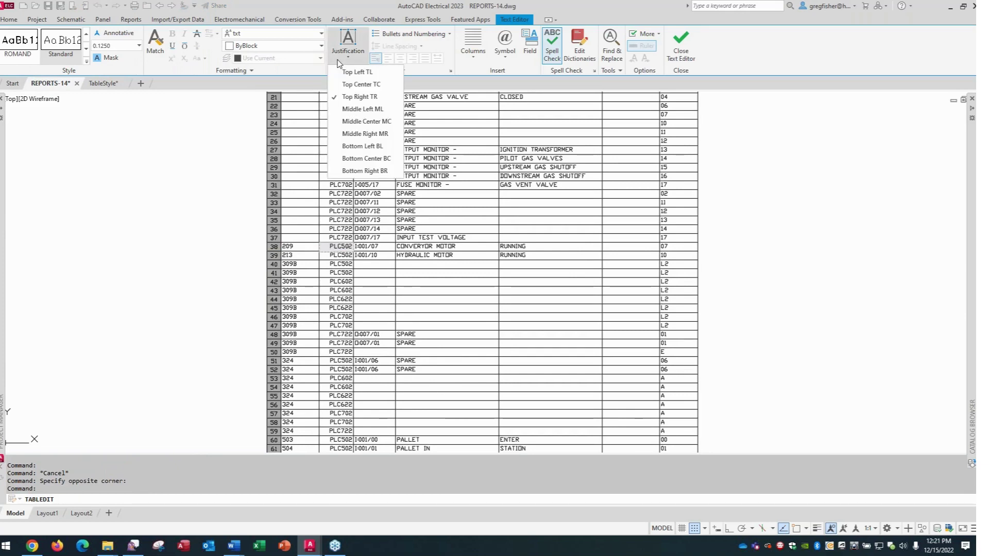
key("Escape")
key("Escape")
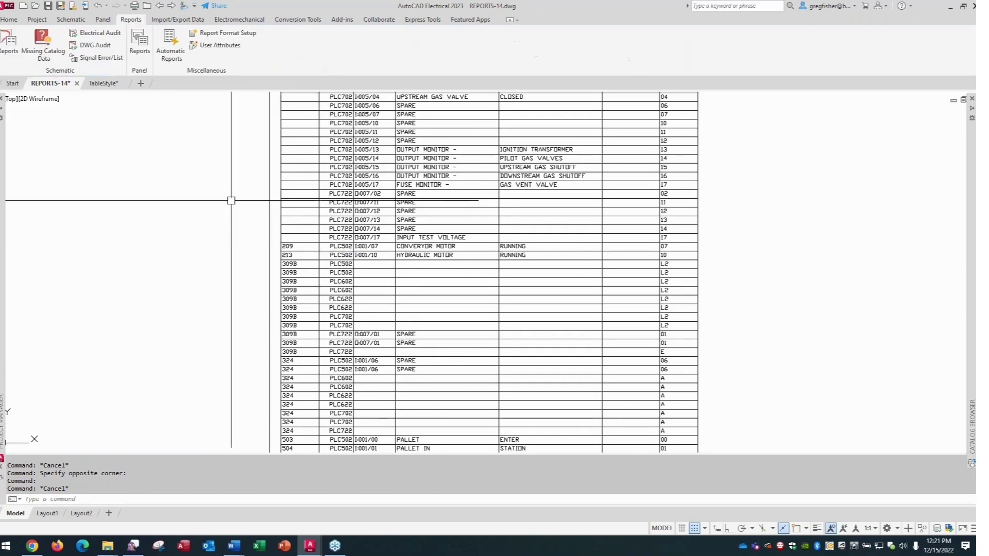
key("Escape")
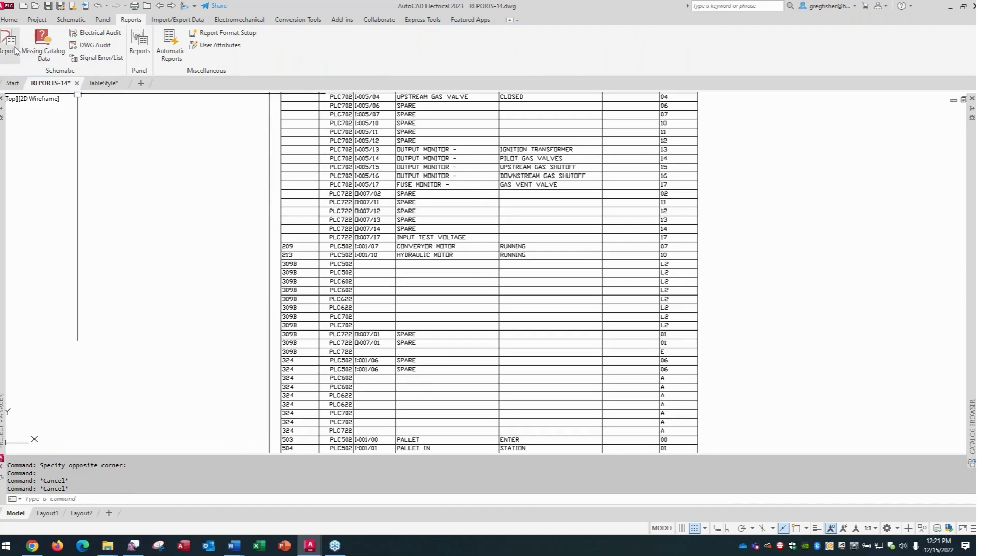
In TableStyle.dwg, review the header cell alignment options of the PLCIO table style, and leave the style unmodified
left_click(98, 84)
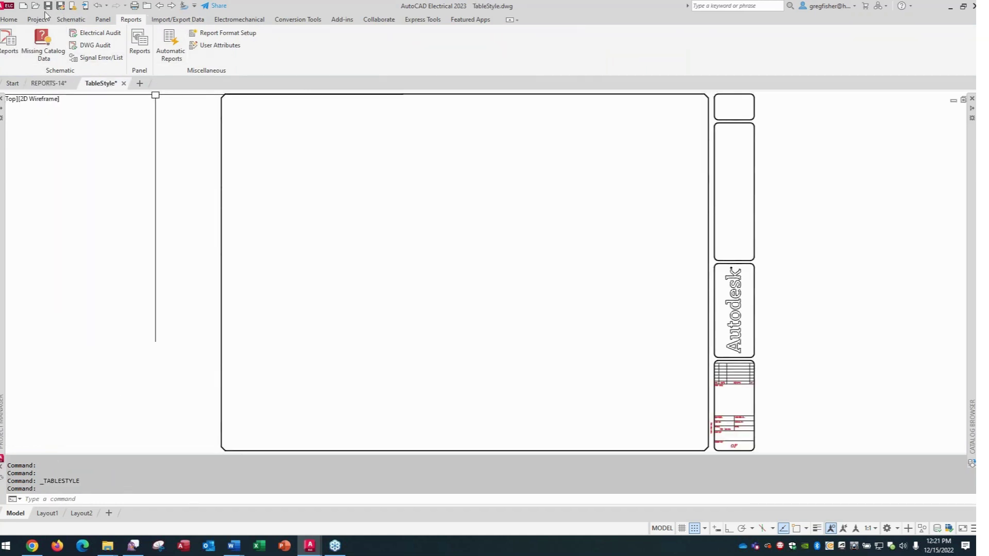
left_click(9, 19)
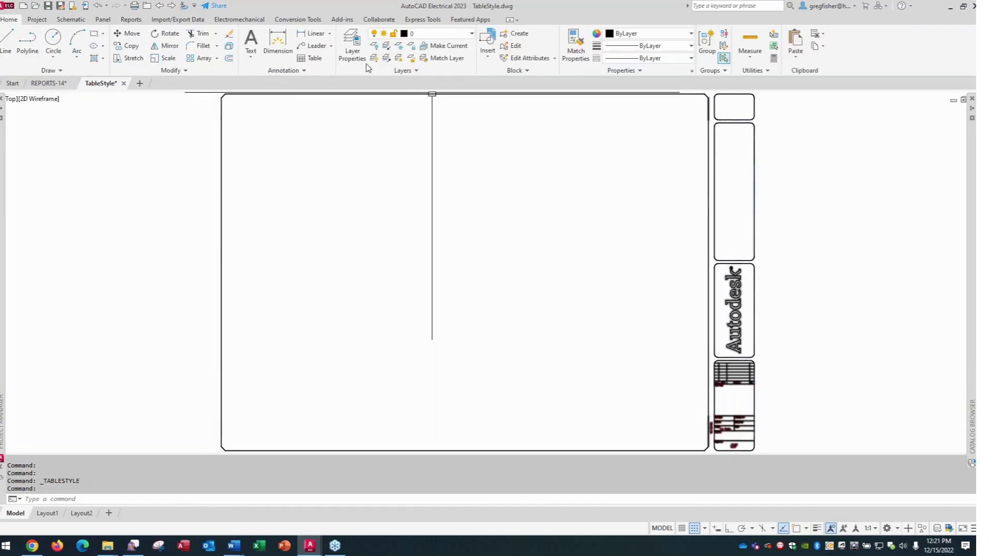
left_click(304, 72)
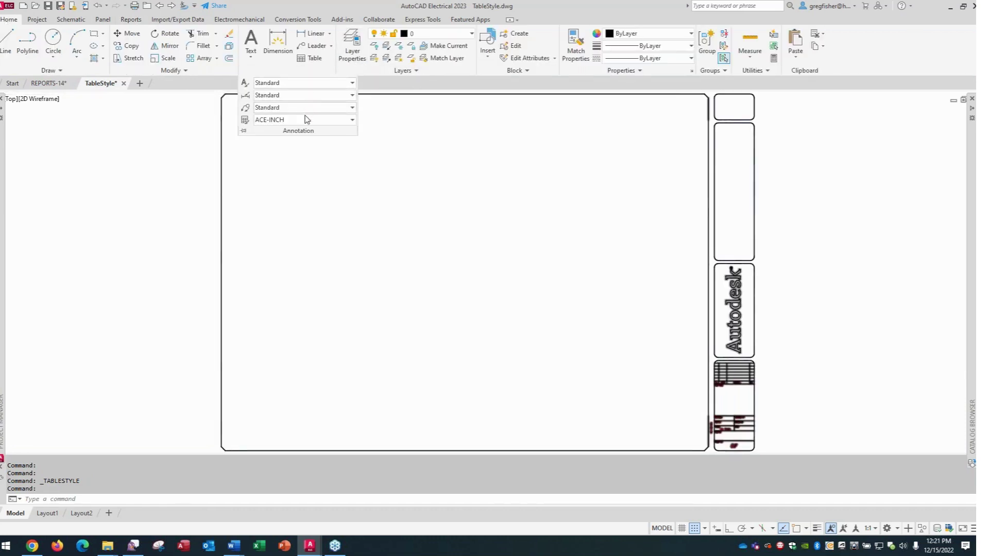
left_click(351, 121)
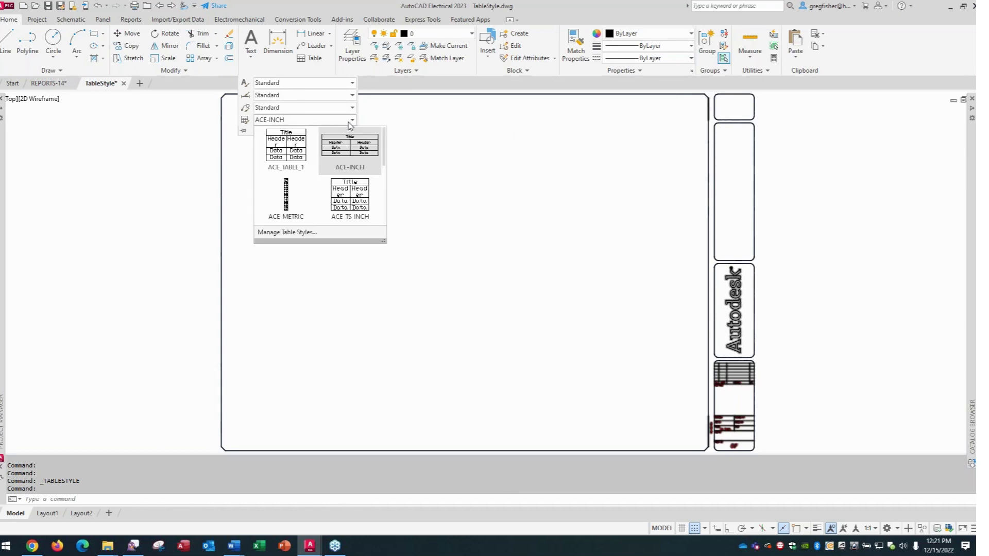
left_click(287, 232)
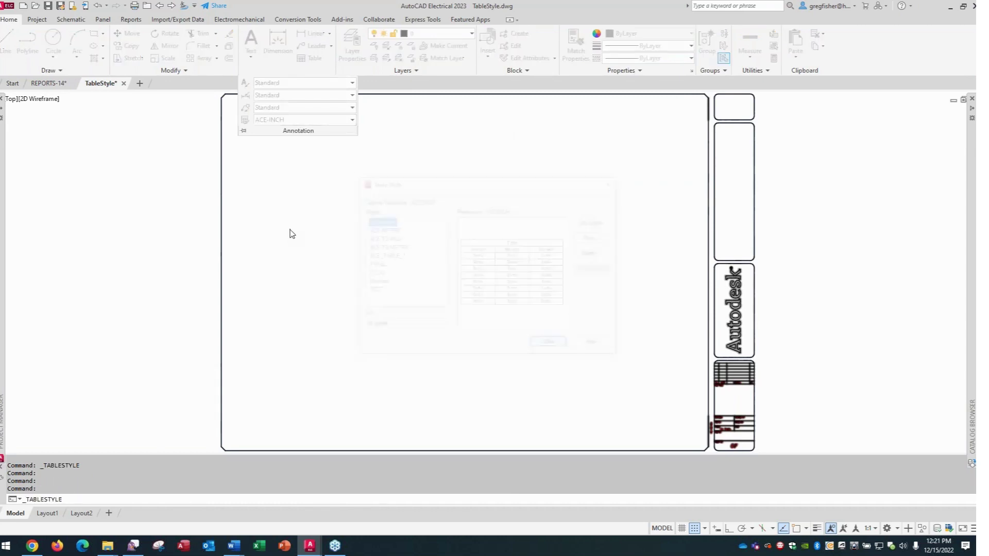
left_click(376, 273)
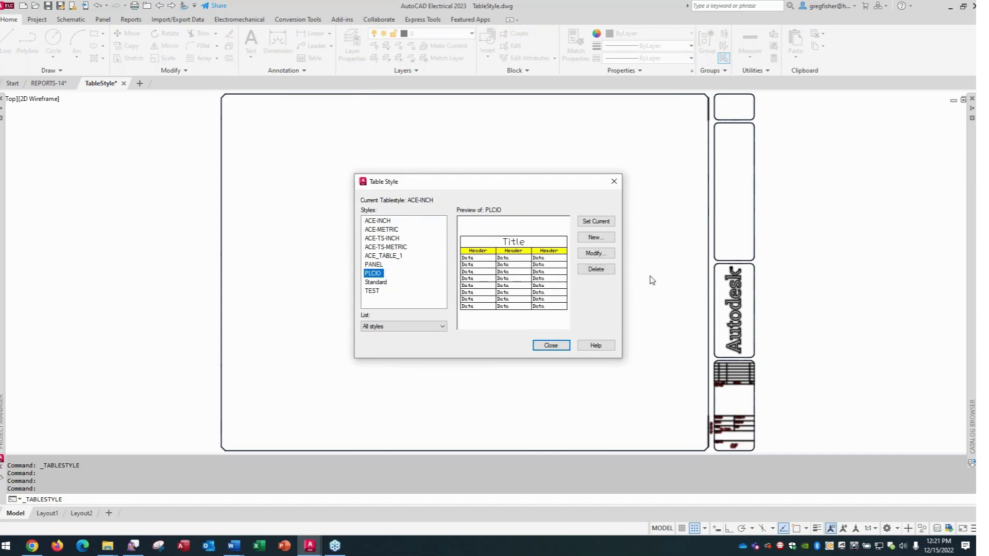
left_click(597, 253)
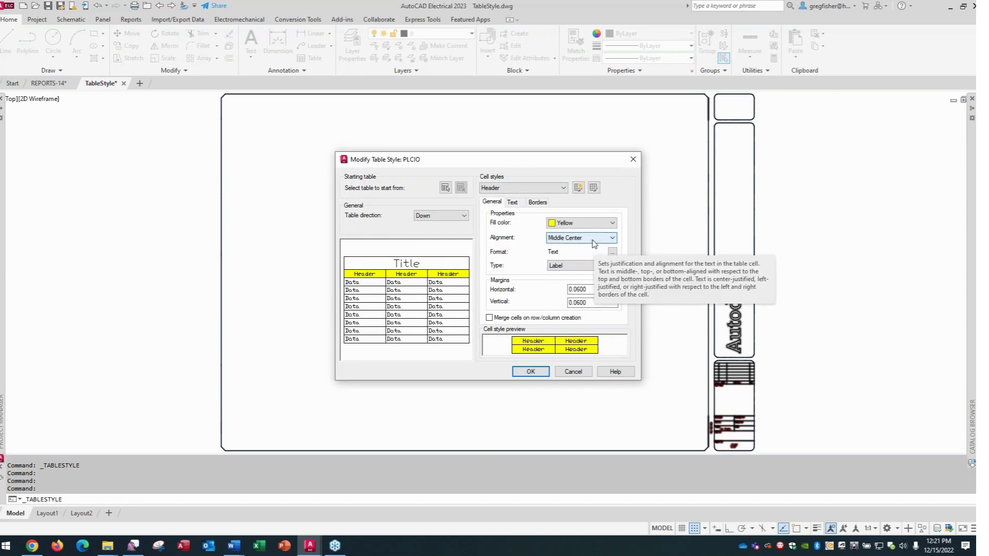
left_click(613, 238)
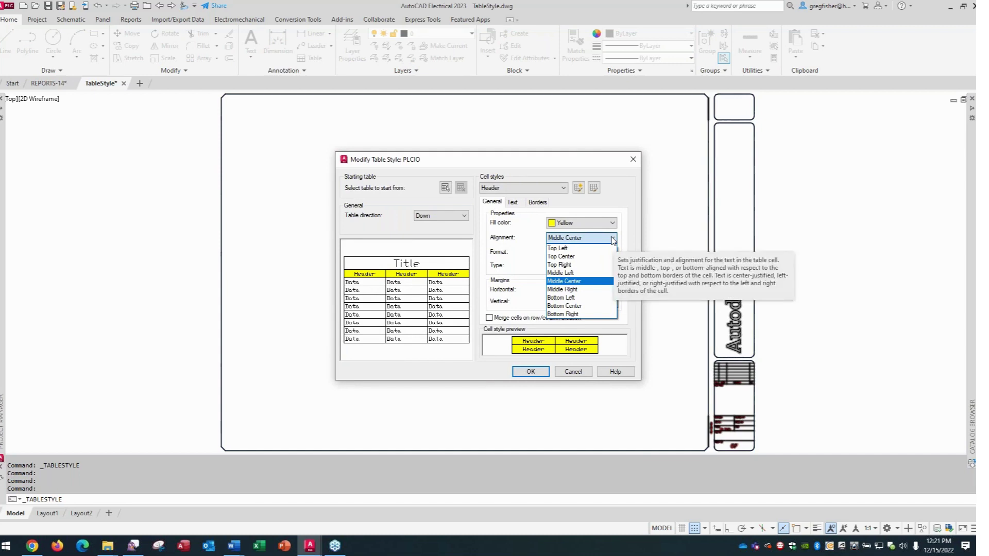
left_click(612, 239)
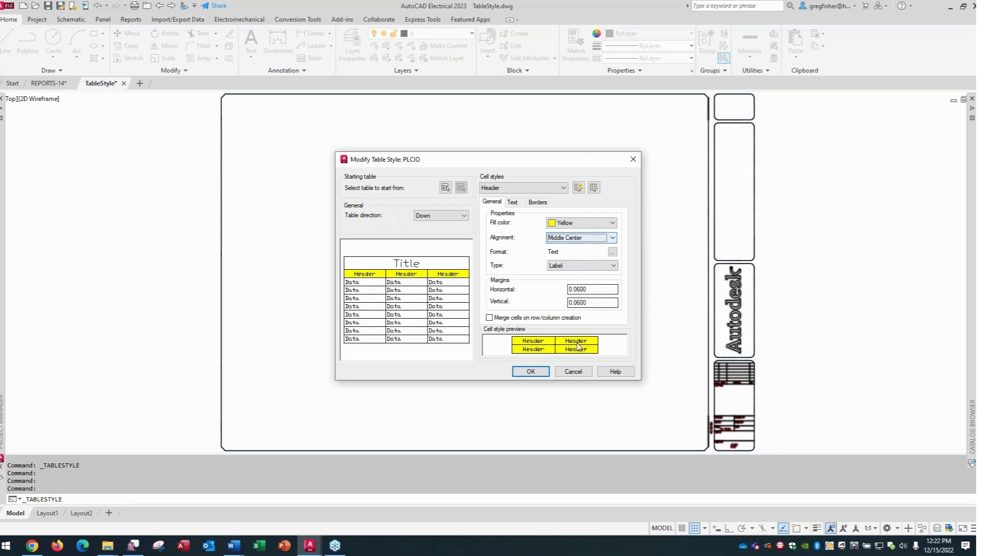
left_click(571, 371)
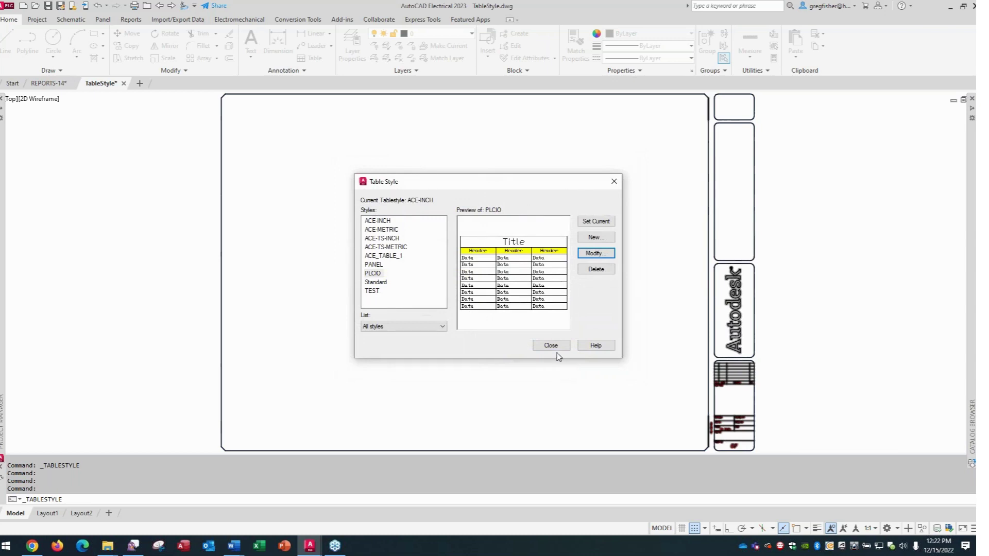
left_click(555, 347)
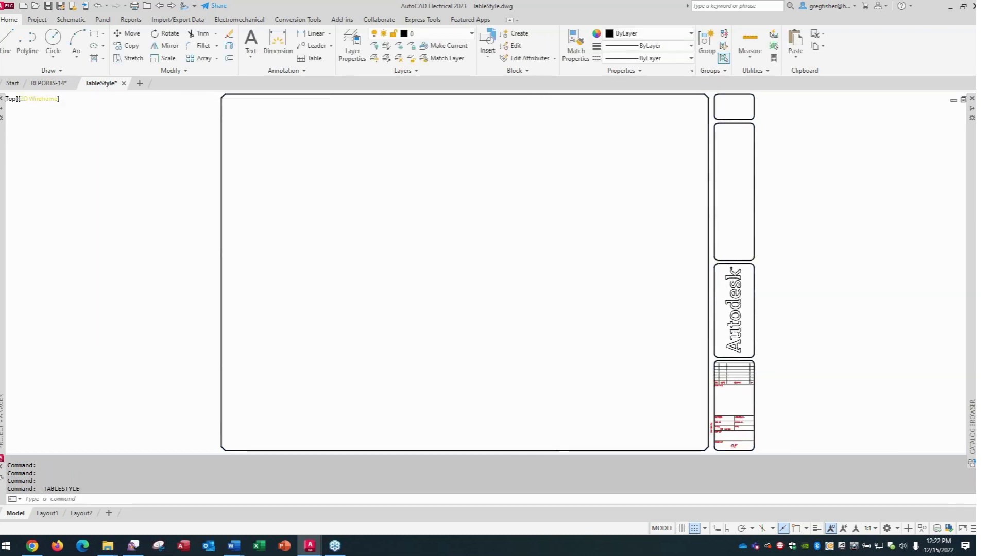
In REPORTS-14, rerun the PLC I/O Component Connection report for the whole project, processing all drawings
left_click(39, 84)
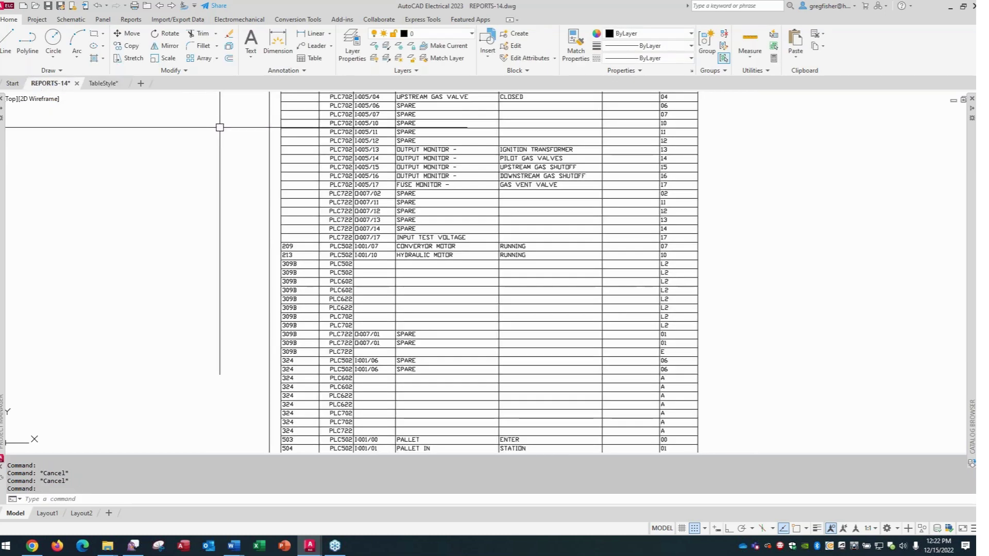
left_click(131, 19)
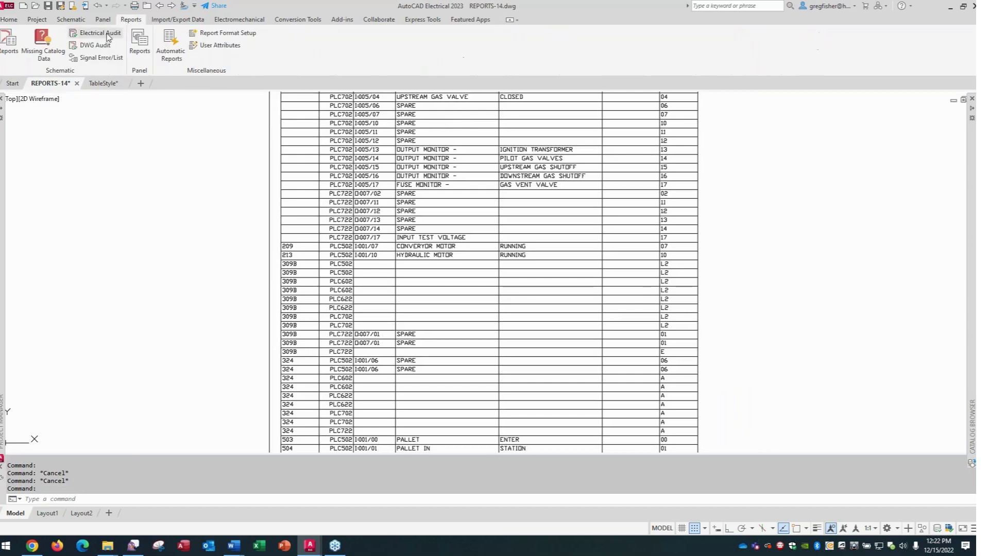
left_click(13, 51)
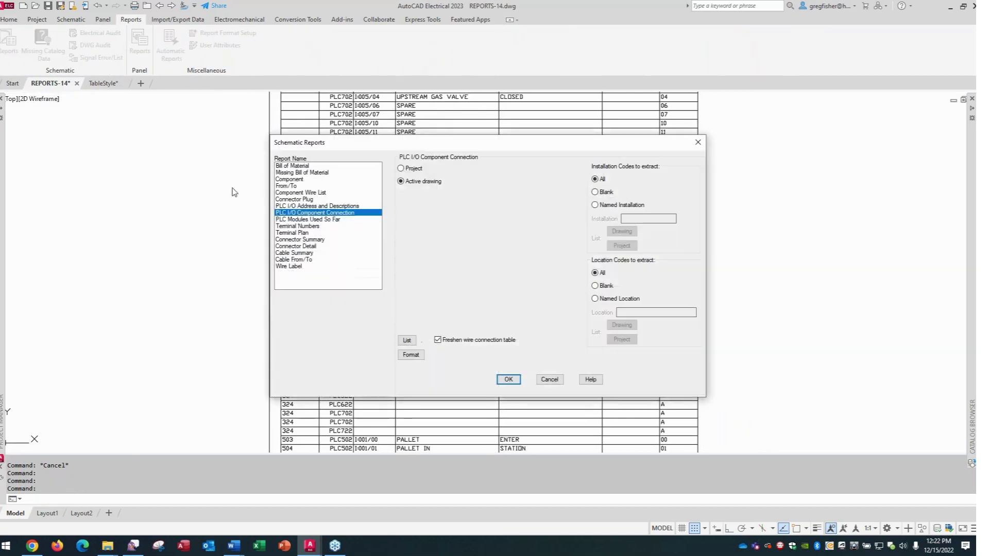
left_click(415, 170)
left_click(509, 380)
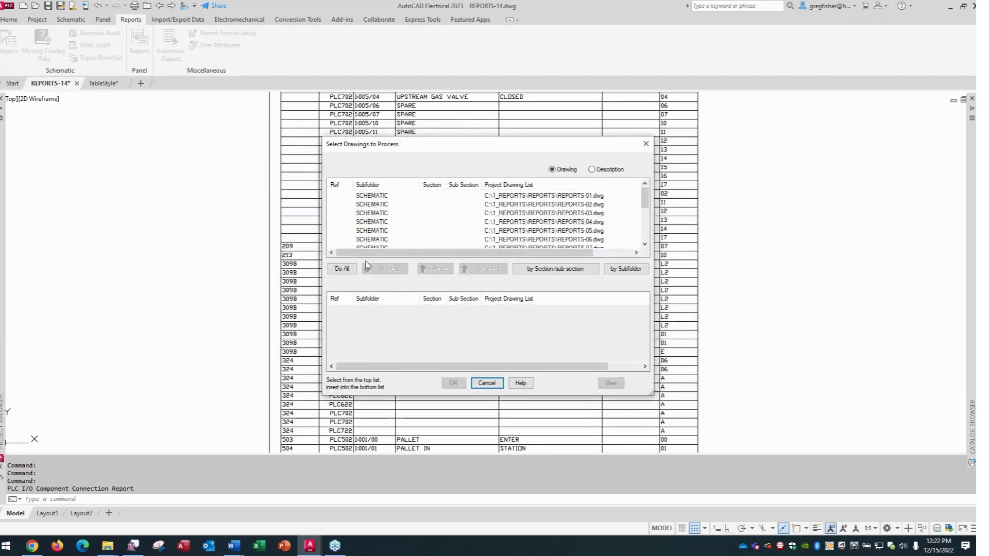
left_click(344, 271)
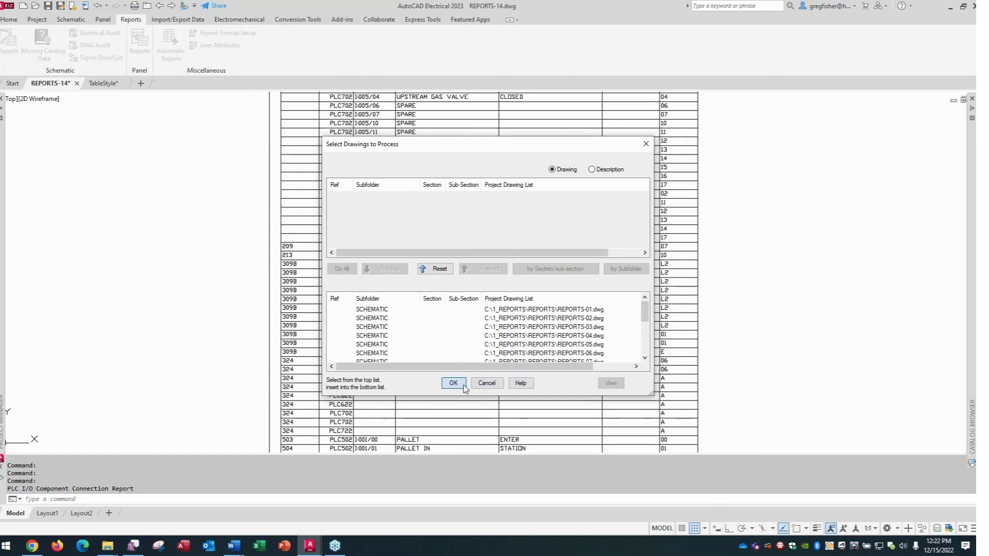
left_click(456, 383)
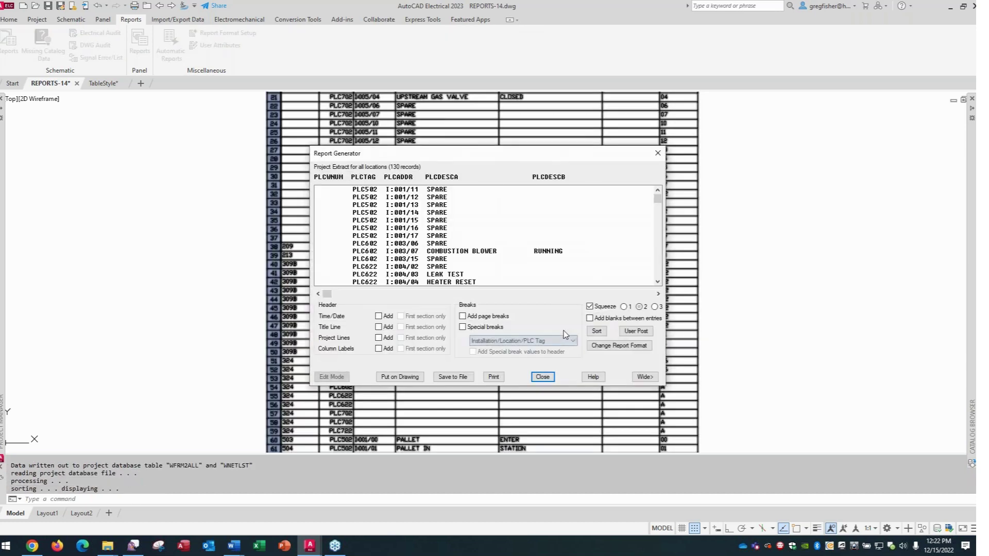
In the report format, set the justification of the PLCWNUM field to Middle Left
left_click(610, 347)
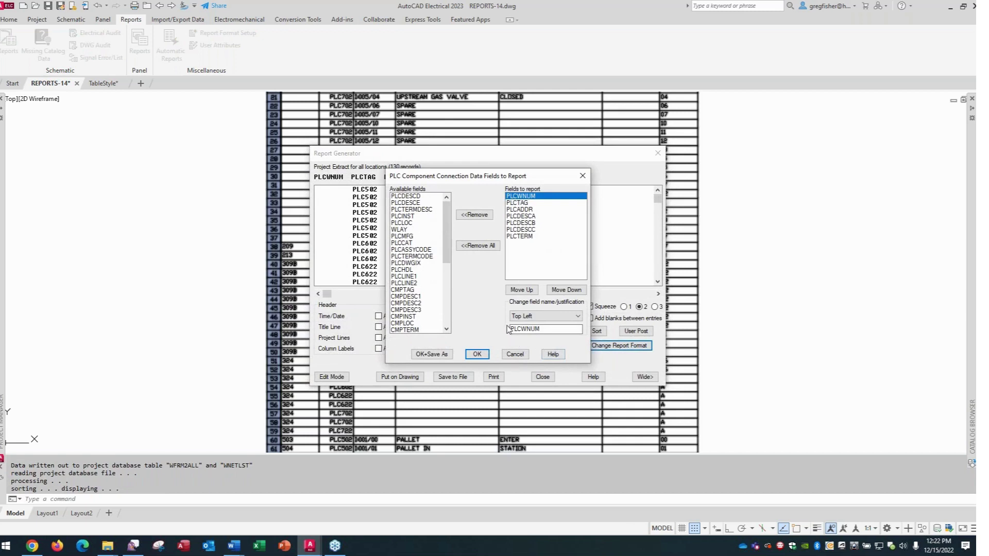
left_click(578, 318)
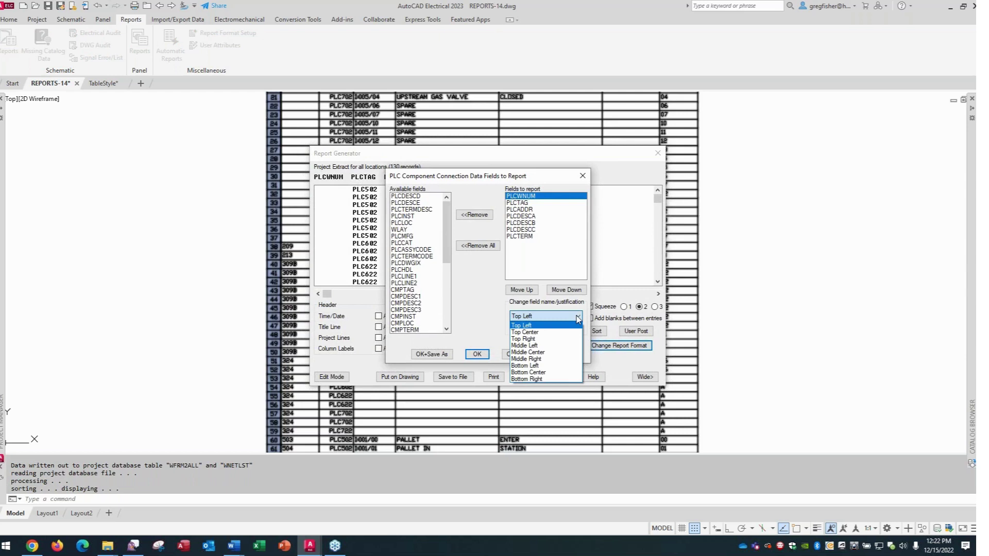
left_click(578, 318)
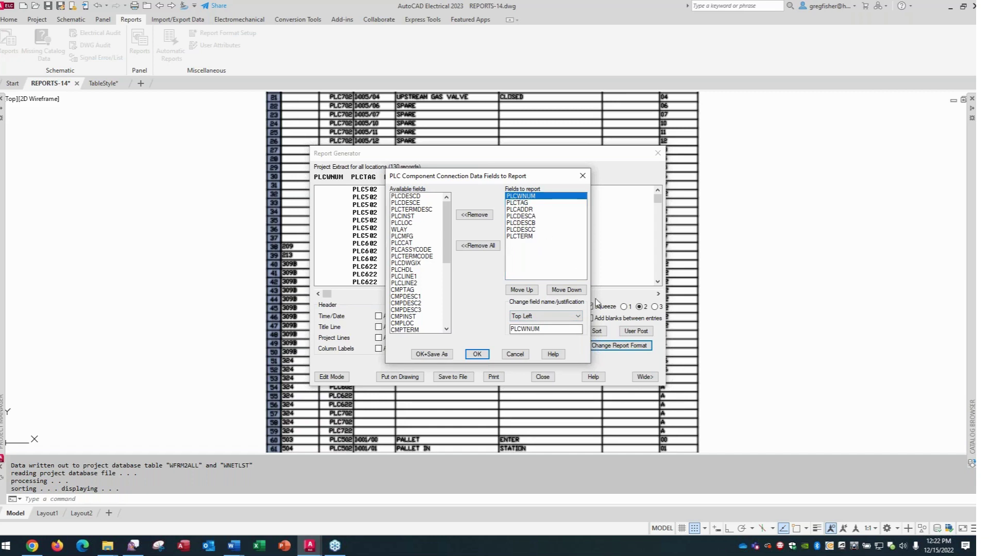
left_click(578, 317)
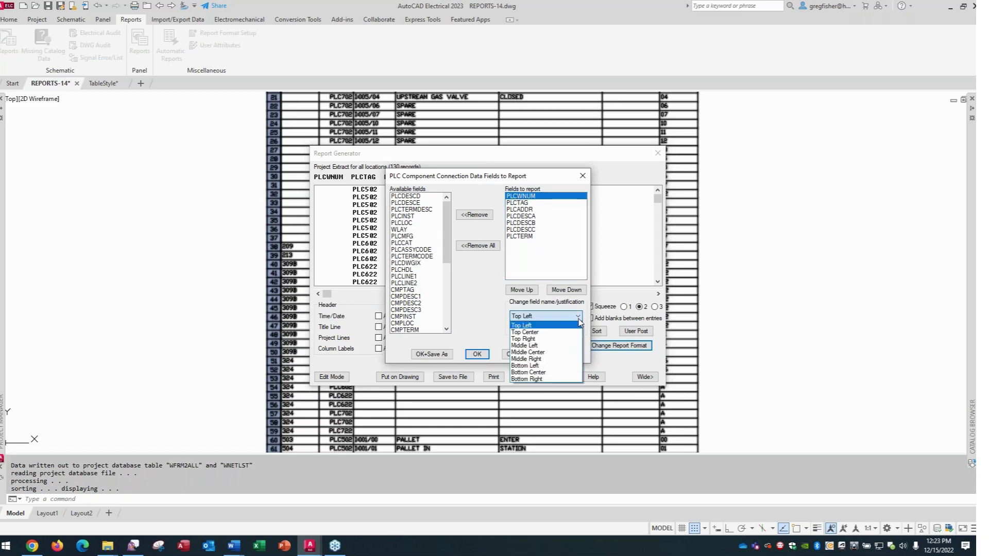
left_click(554, 348)
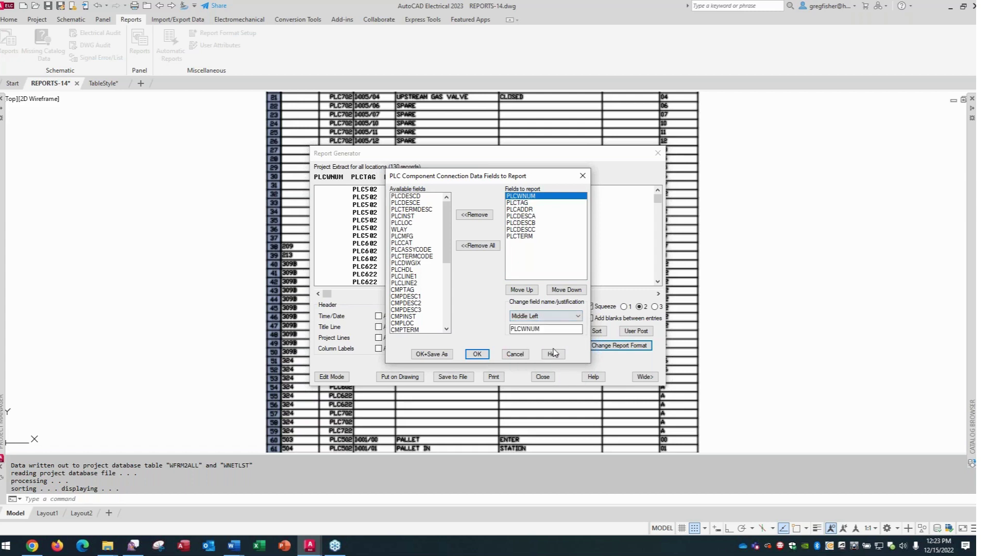
Set the justification of the PLCTAG field to Middle Center and of the PLCADDR field to Middle Left
left_click(527, 203)
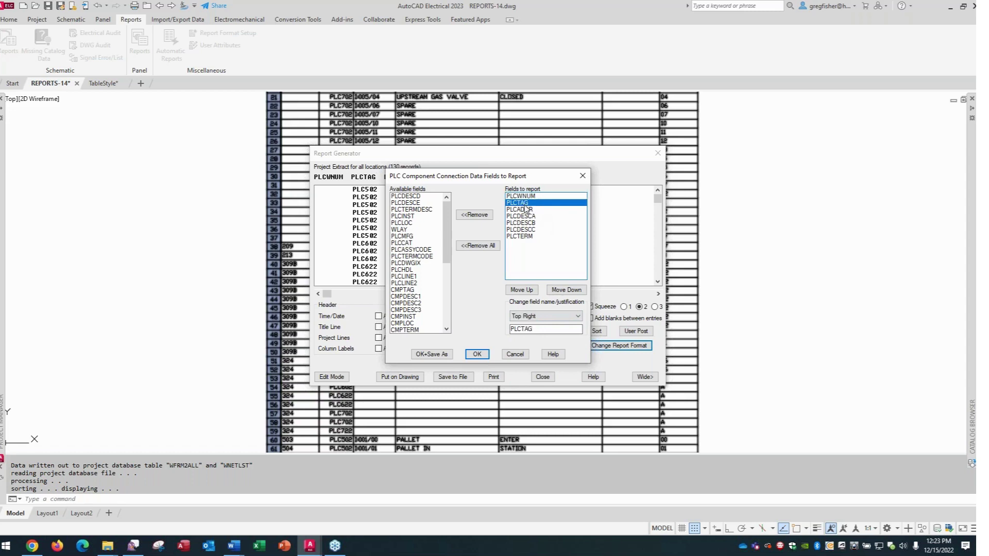
left_click(578, 316)
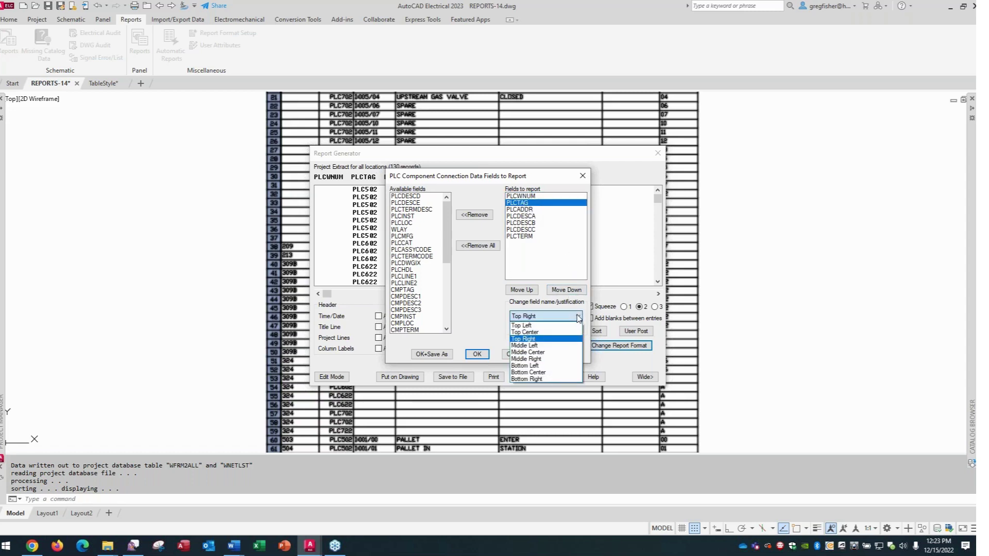
left_click(553, 353)
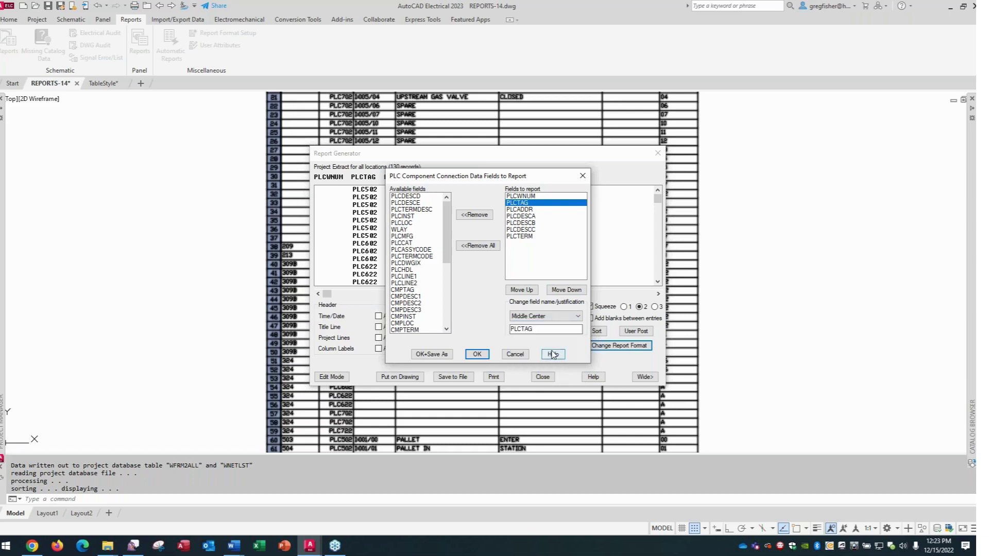
left_click(527, 209)
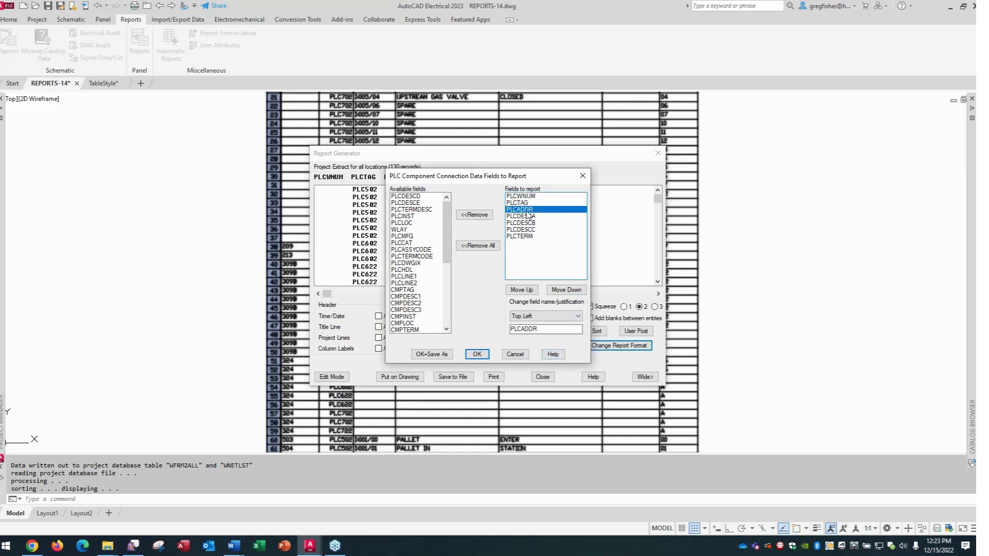
left_click(579, 317)
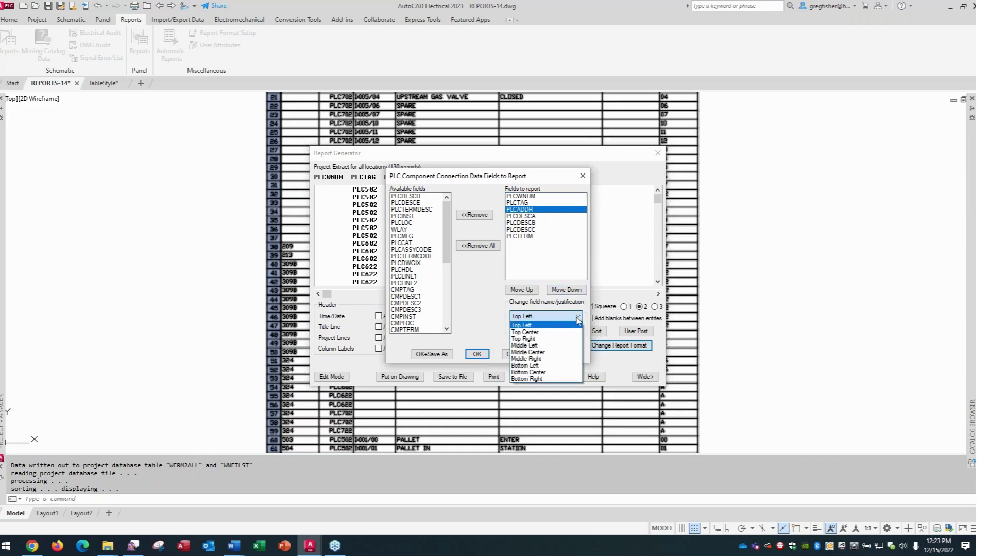
left_click(554, 345)
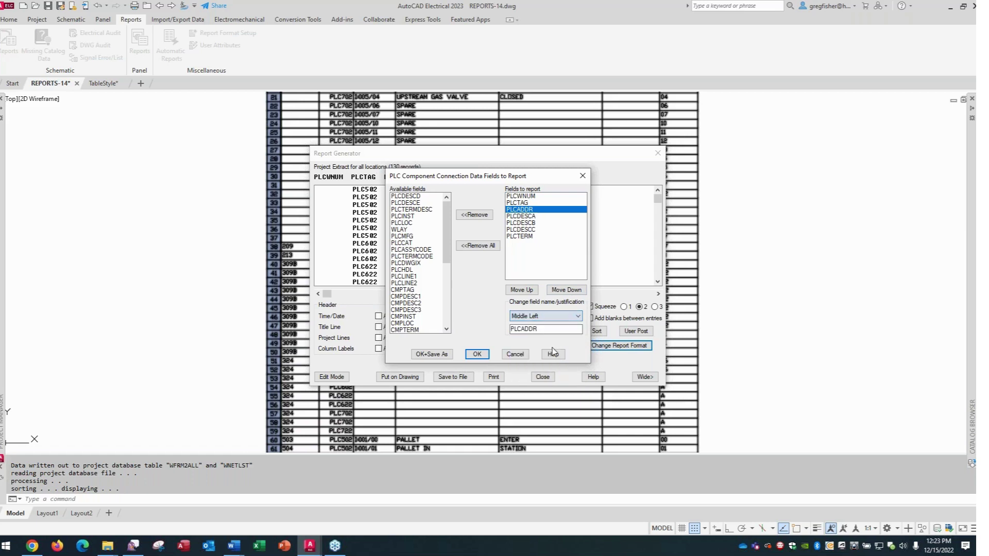
Check the justification of the PLCDESCA, PLCDESCB and PLCDESCC fields, and set the PLCTERM field to Middle Right
left_click(537, 216)
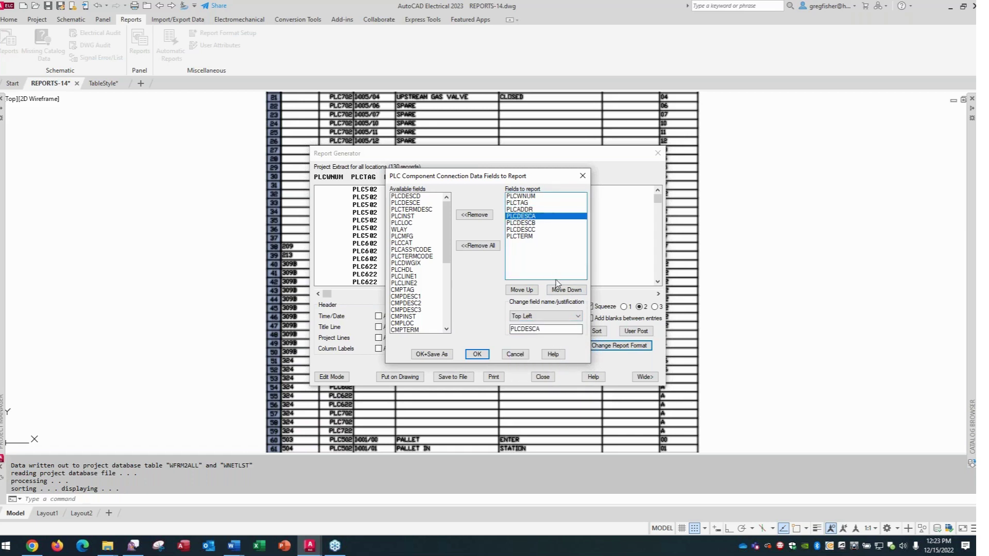
left_click(578, 317)
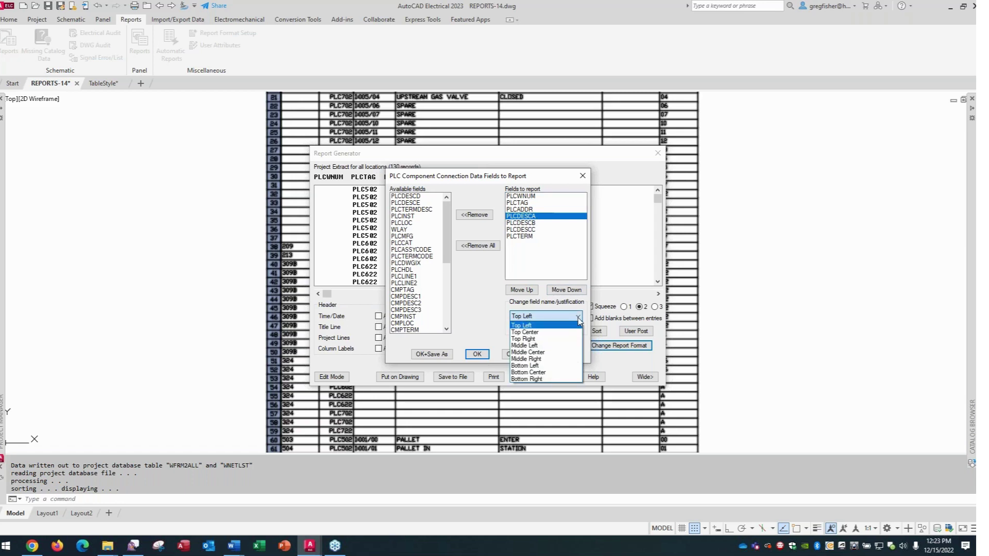
left_click(577, 318)
left_click(538, 223)
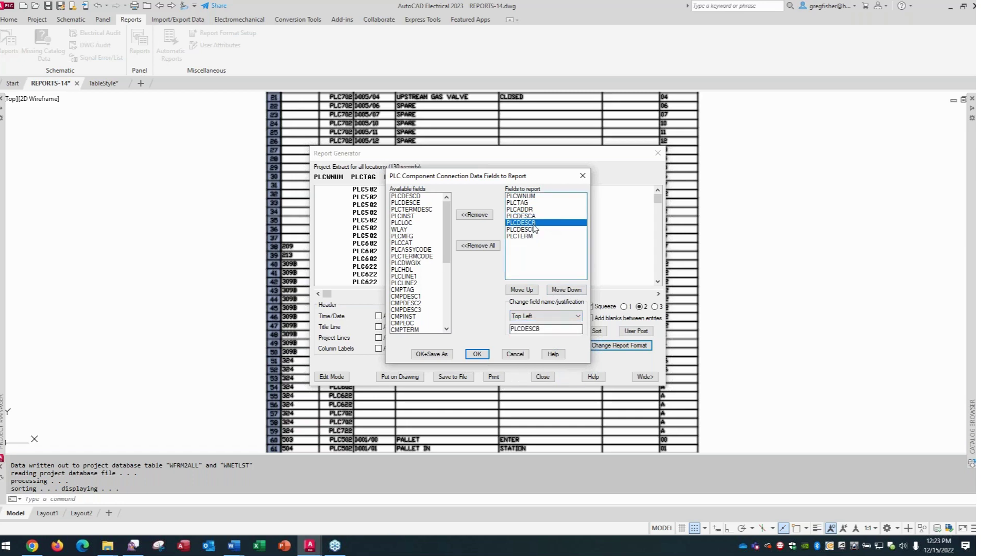
left_click(536, 230)
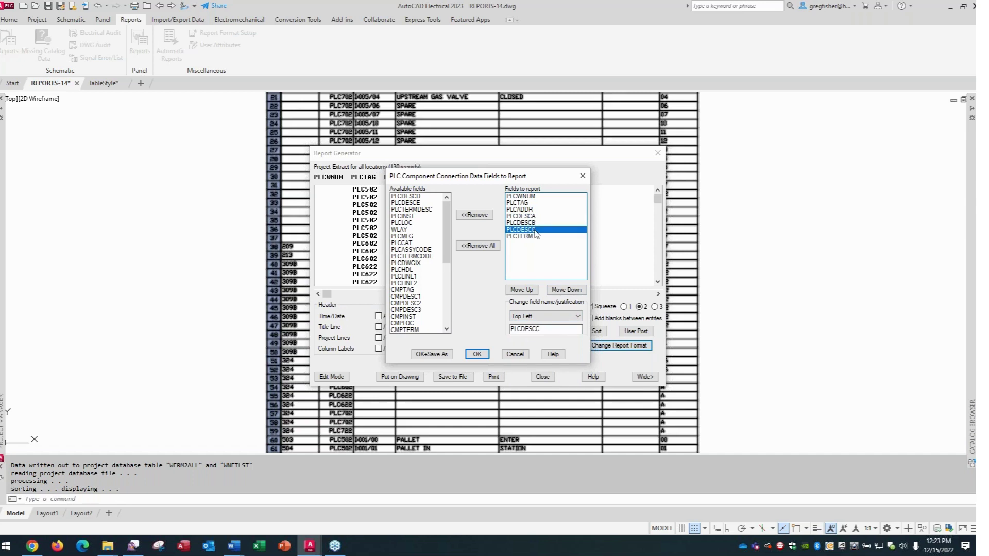
left_click(536, 237)
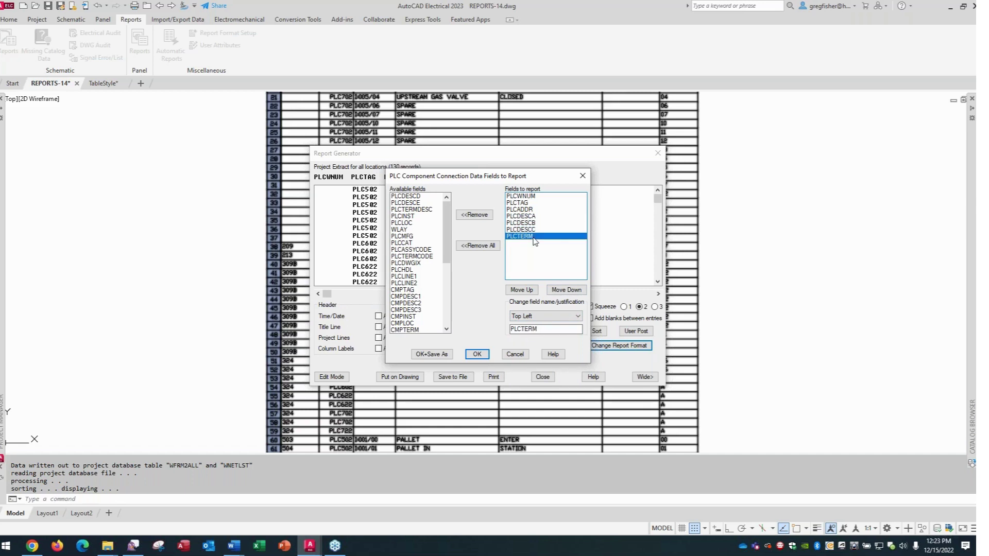
left_click(571, 318)
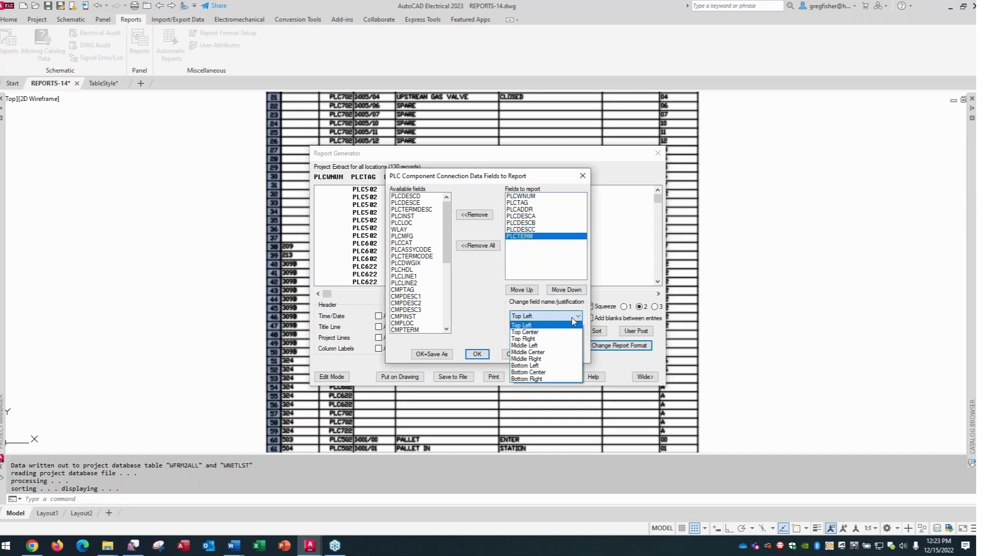
left_click(560, 359)
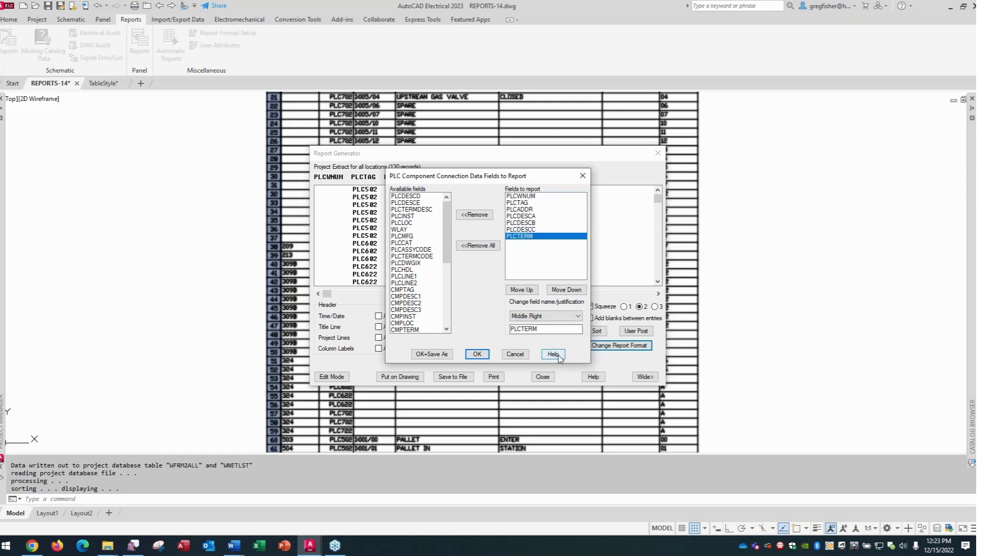
Accept the report format changes and update the existing report table on the drawing with the PLCIO table style
left_click(478, 354)
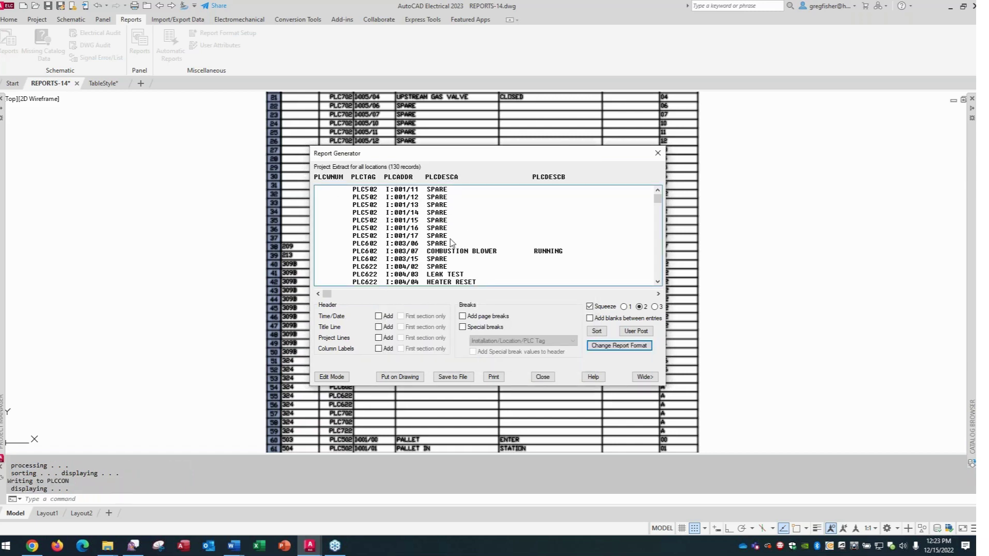
left_click(407, 378)
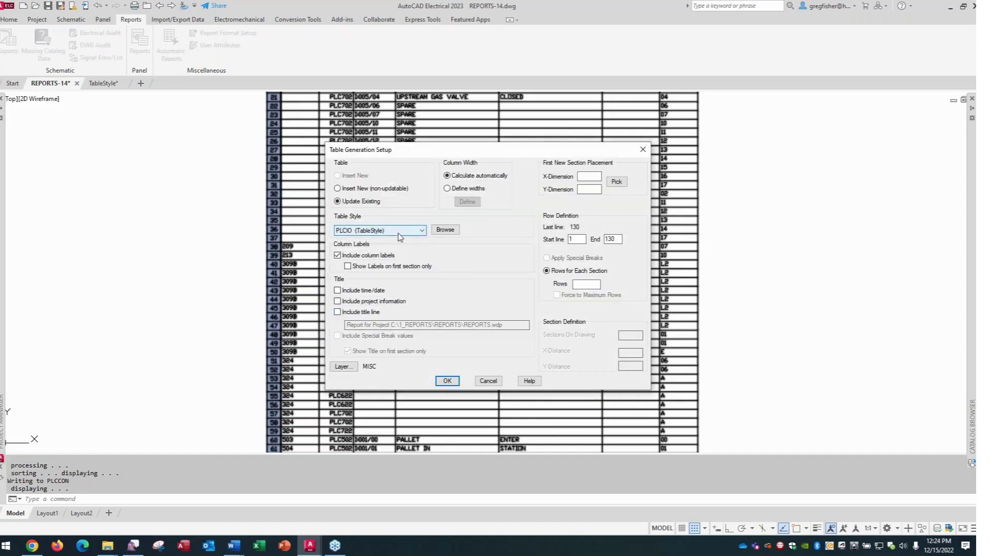
left_click(447, 381)
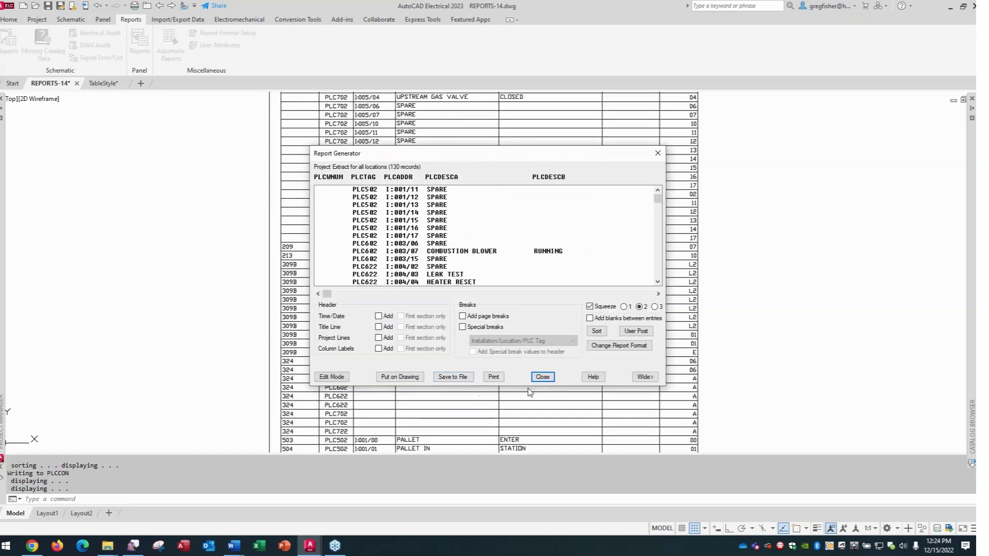
left_click(541, 379)
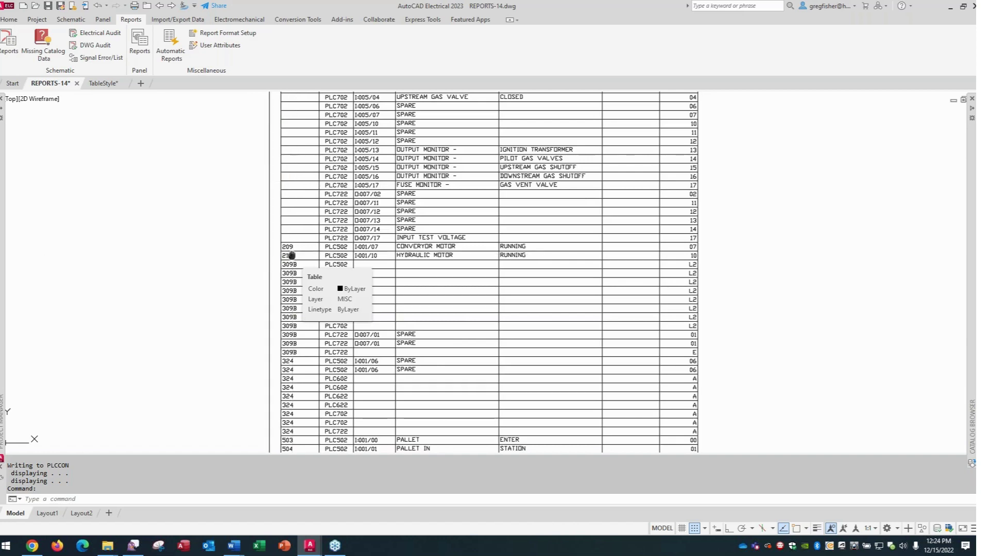
Check the text justification of the PLCWNUM cell containing 209 in the updated table, leaving the cell unedited
right_click(291, 257)
key("Escape")
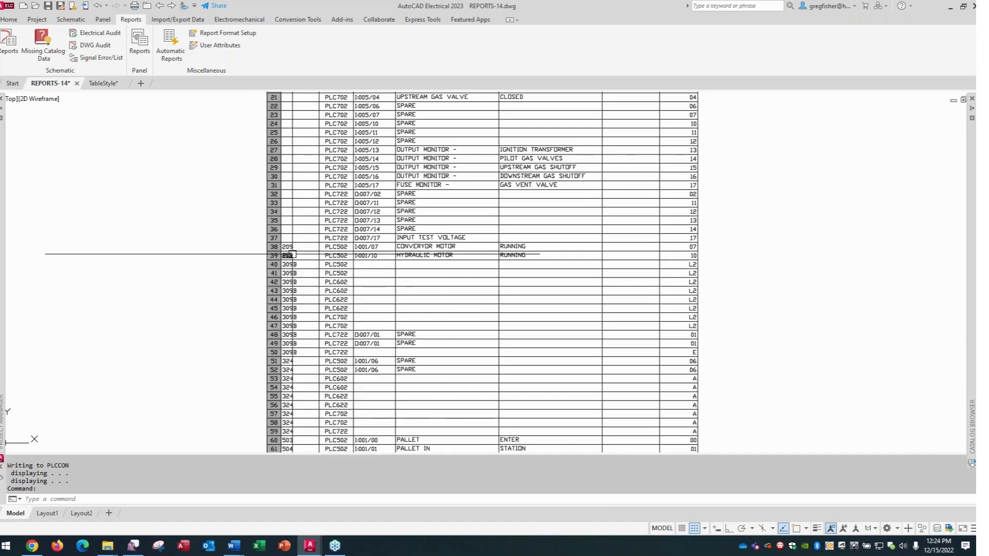
scroll(292, 255, "up", 2)
scroll(292, 254, "up", 2)
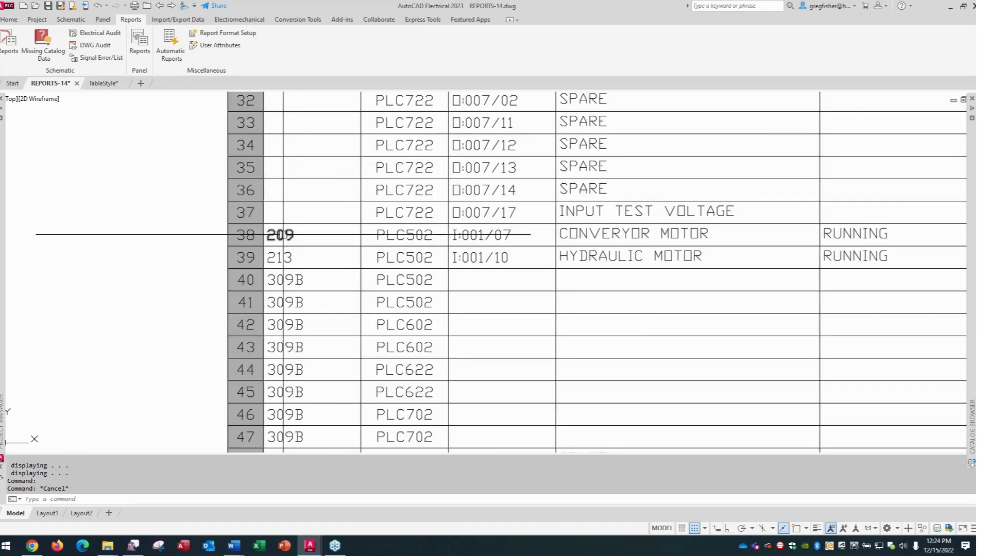
double_click(288, 236)
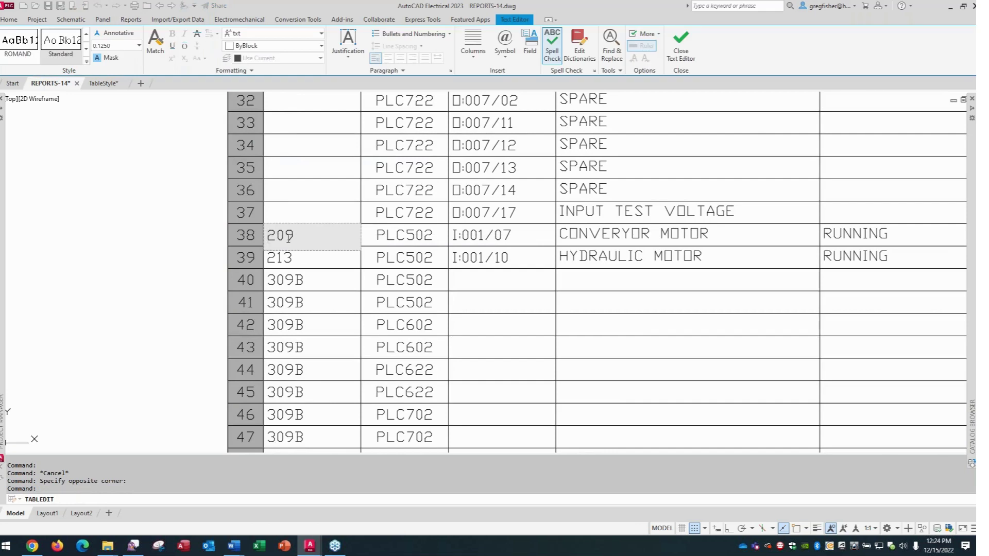
left_click(361, 61)
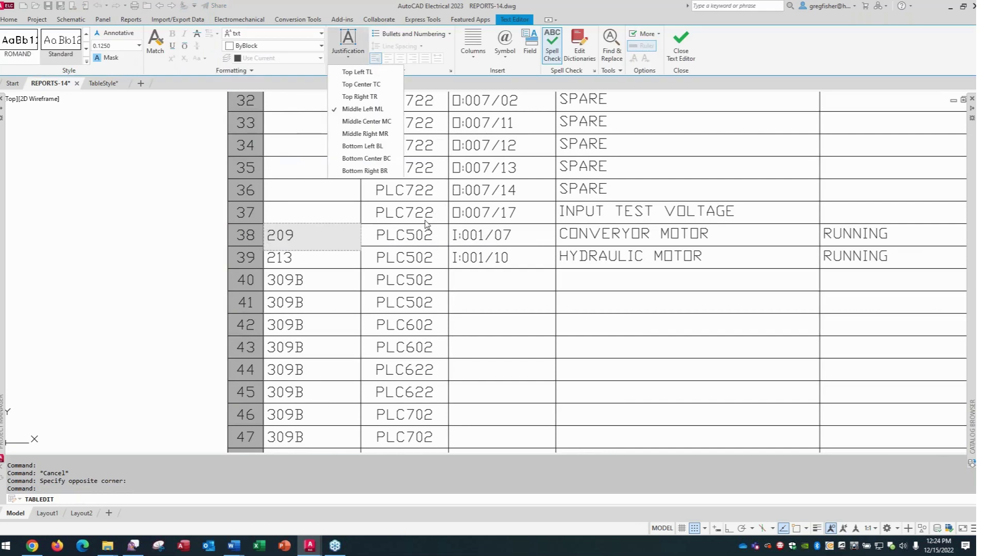
left_click(412, 242)
key("Escape")
key("Escape")
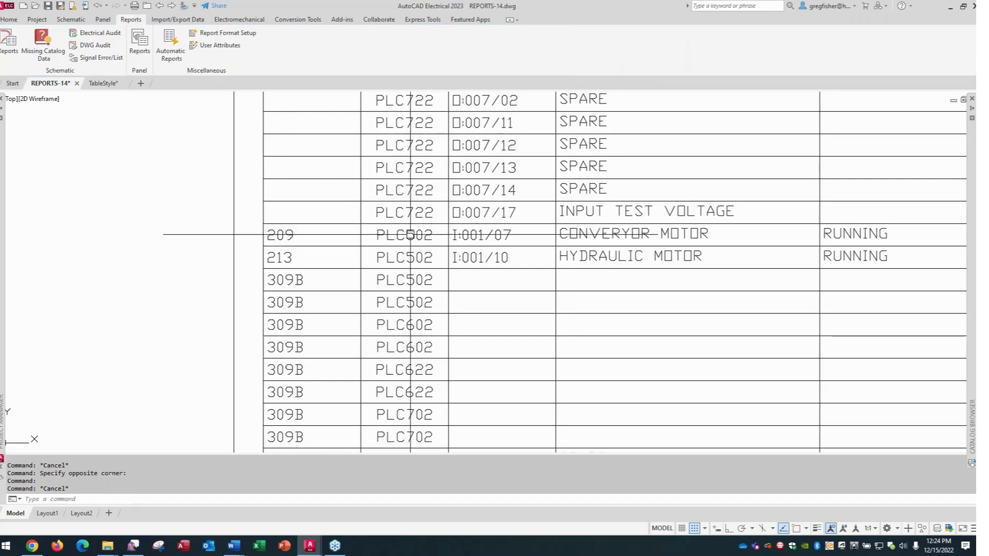
Check the text justification of the PLCTAG cell in the CONVERYOR MOTOR row without editing the cell
left_click(411, 235)
double_click(404, 235)
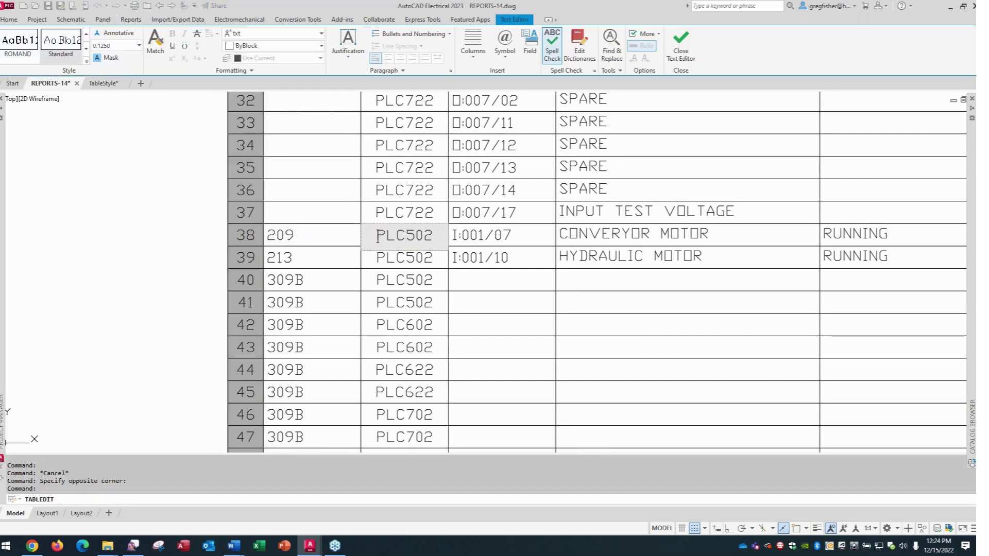
left_click(352, 60)
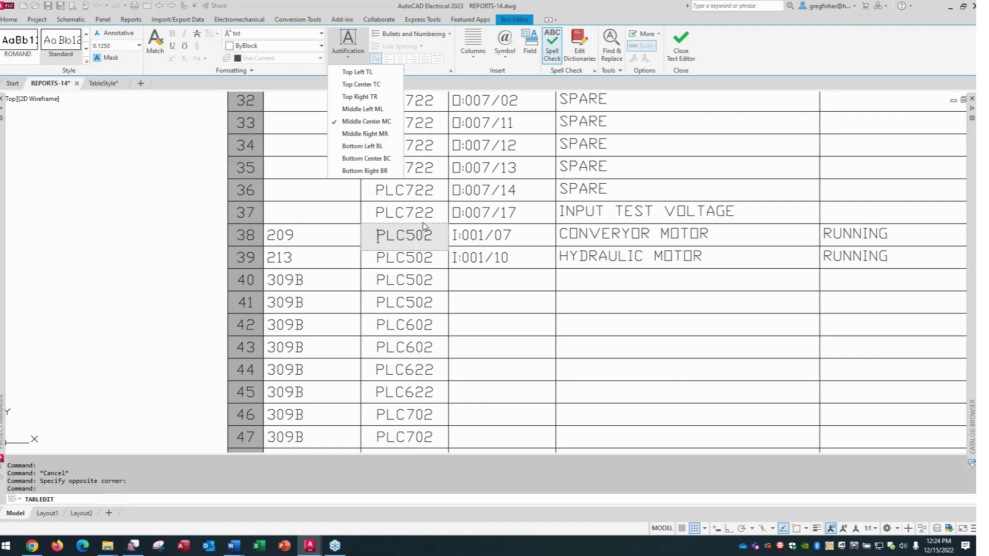
key("Escape")
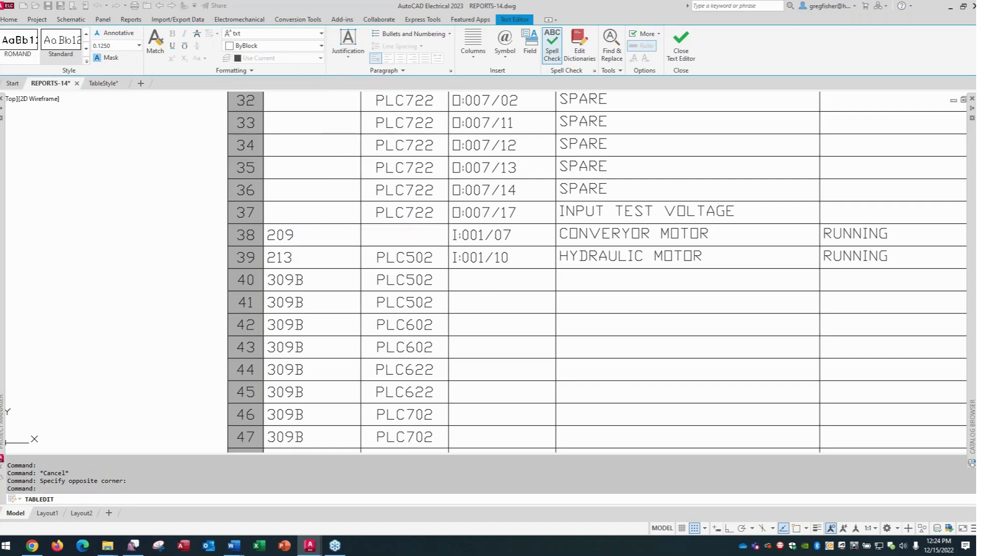
key("Escape")
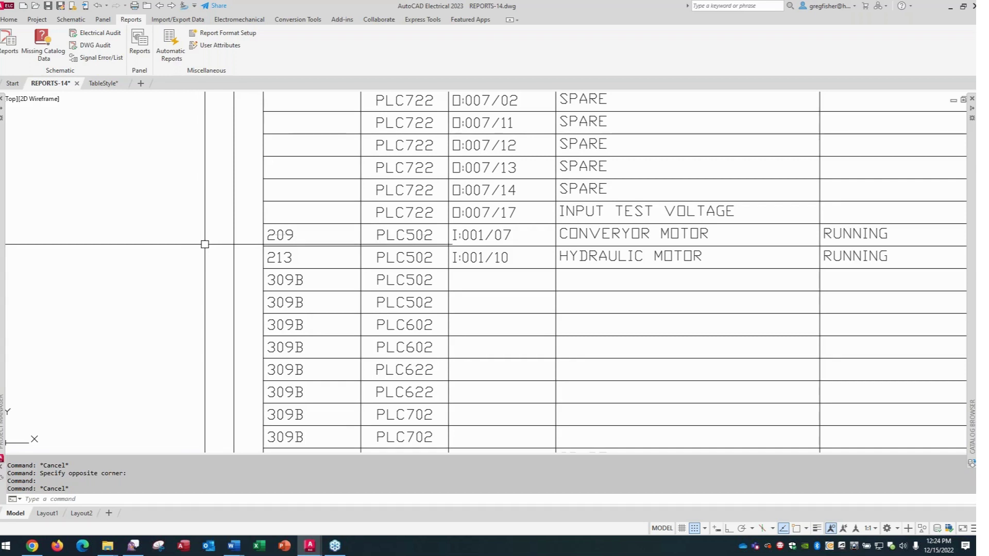
Run the PLC I/O Component Connection report for the whole project, processing all drawings
scroll(348, 195, "down", 8)
middle_click(222, 277)
middle_click(222, 276)
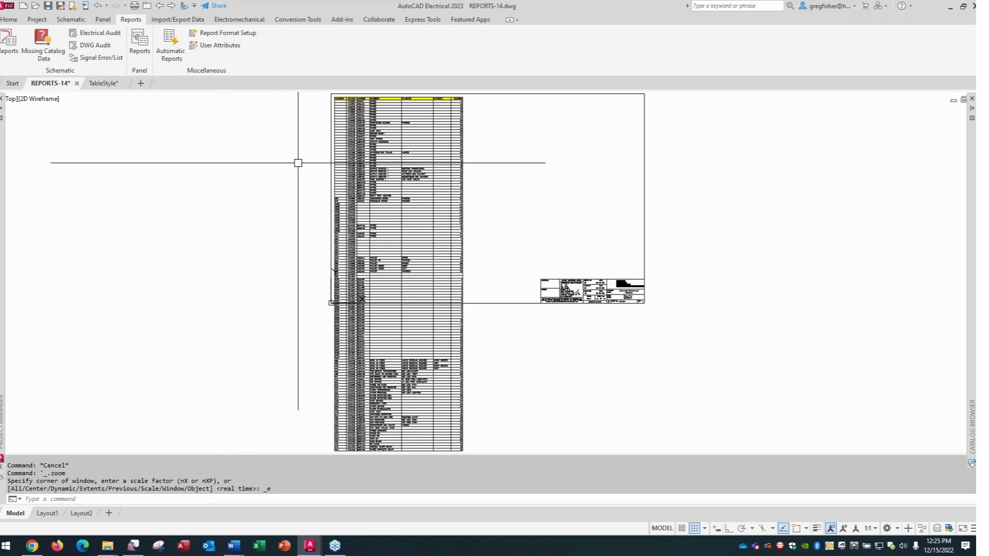
left_click(12, 41)
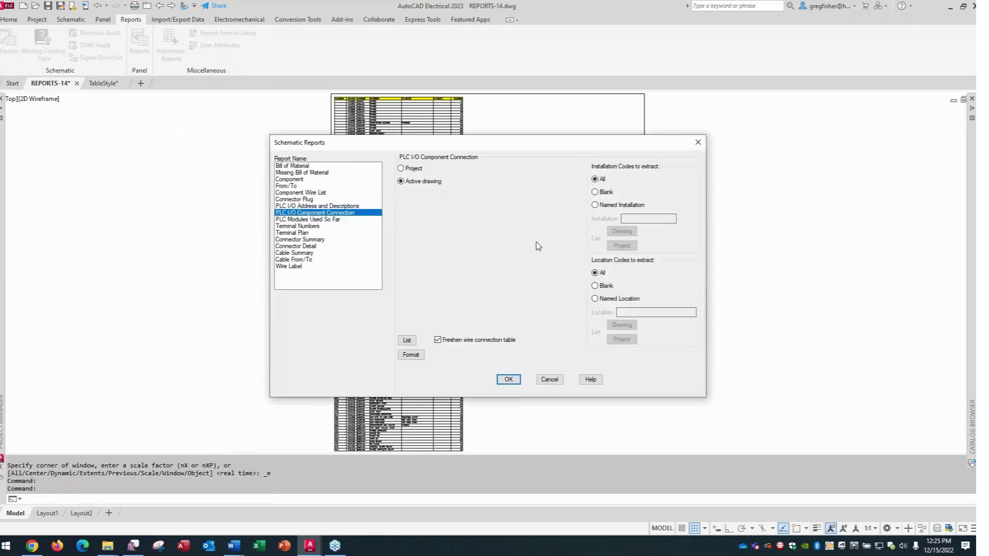
left_click(418, 170)
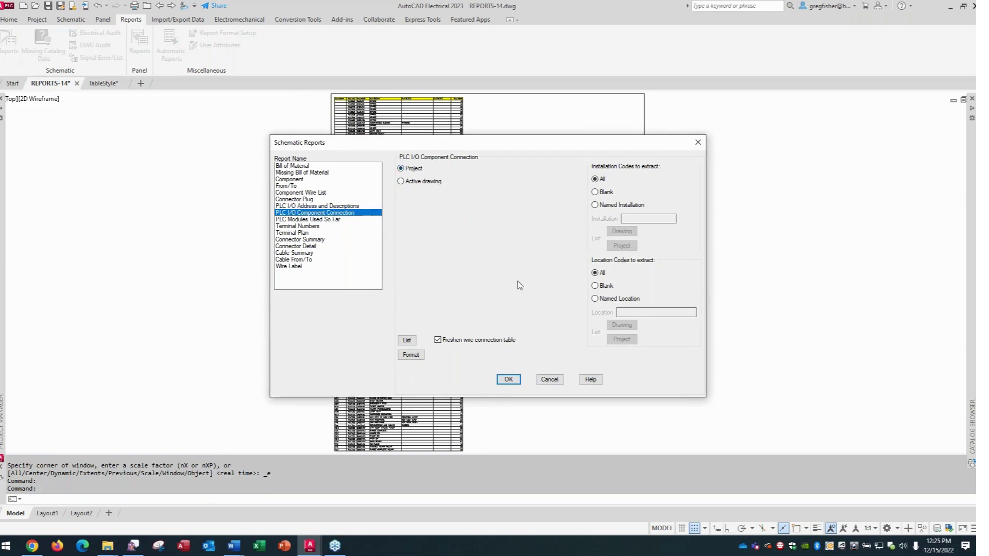
left_click(512, 382)
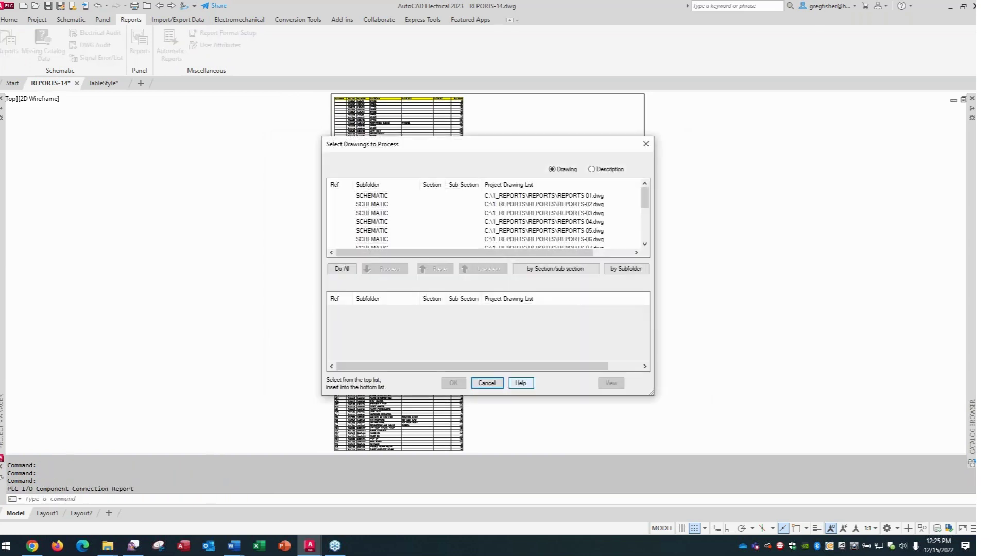
left_click(340, 272)
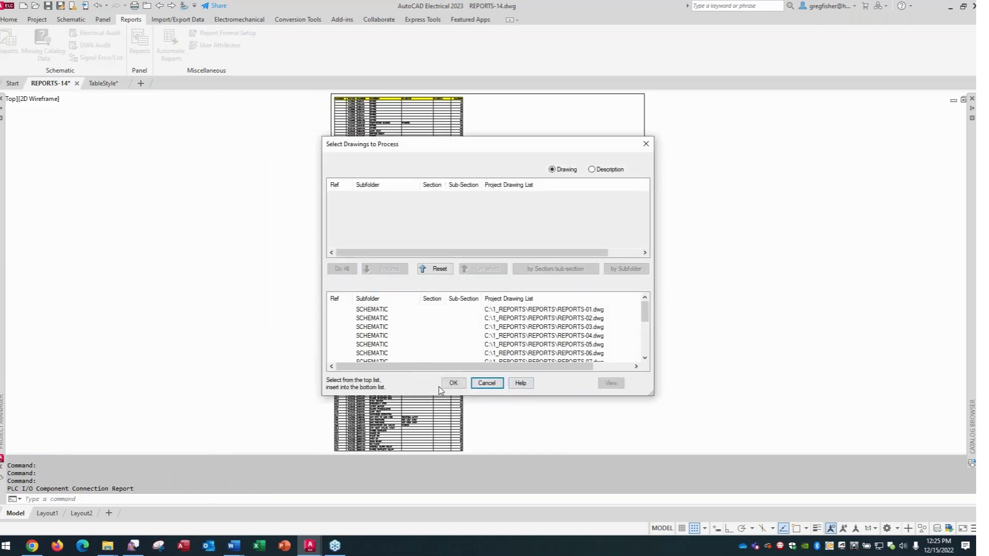
left_click(452, 384)
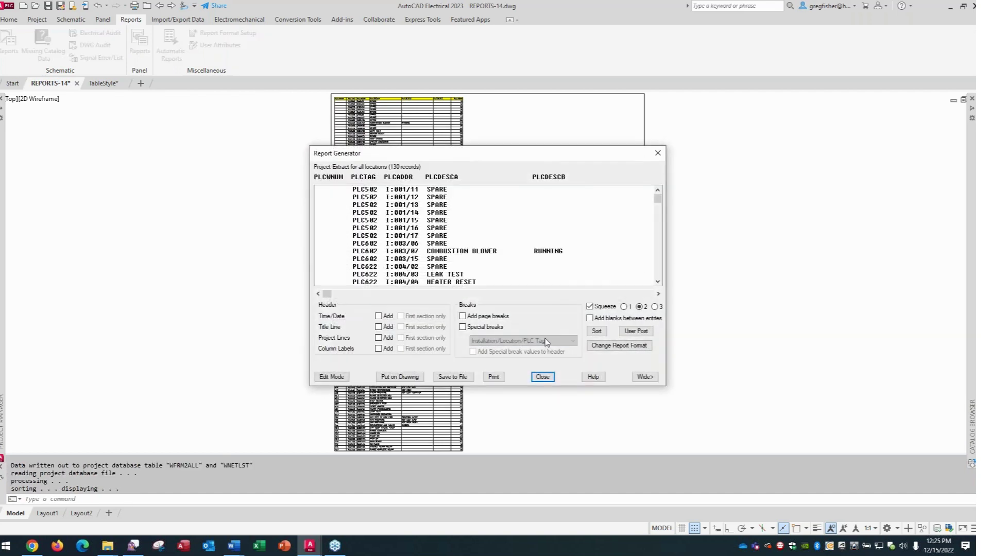
Update the existing table on the drawing, split into 2 sections of 65 rows with an X-distance of .5 and a Y-distance of 20
left_click(417, 378)
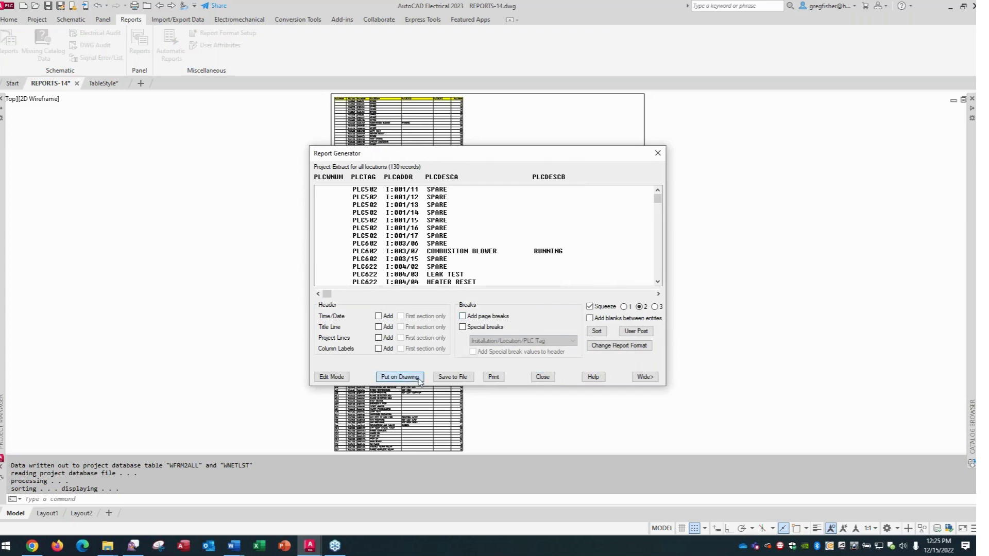
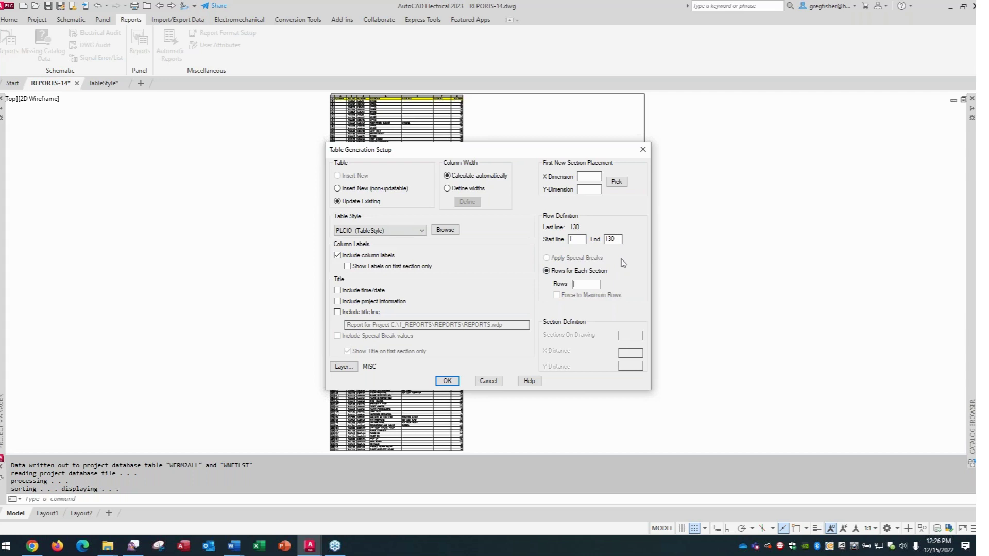
left_click(613, 272)
type("65")
key("Tab")
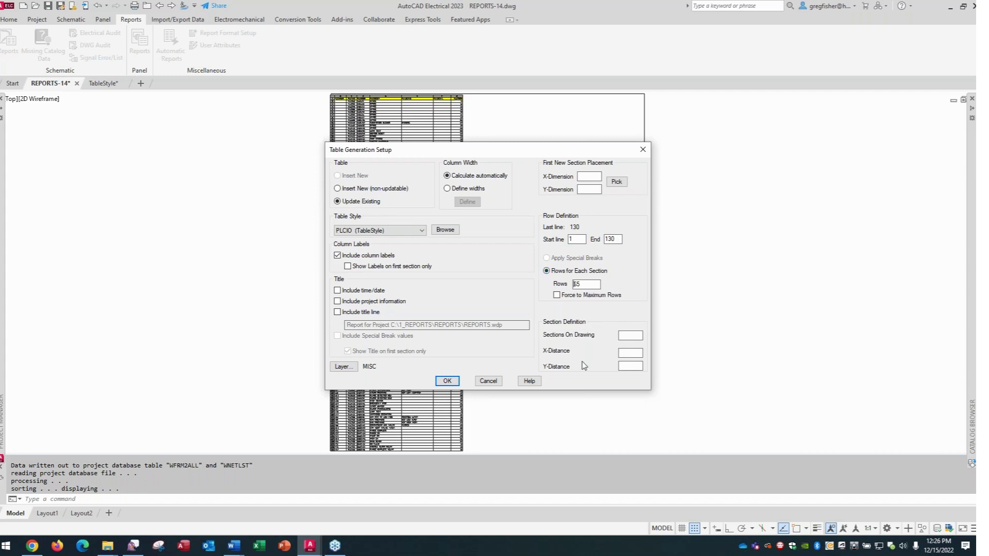
left_click(624, 338)
type("2")
type(".5")
type("20")
left_click(447, 381)
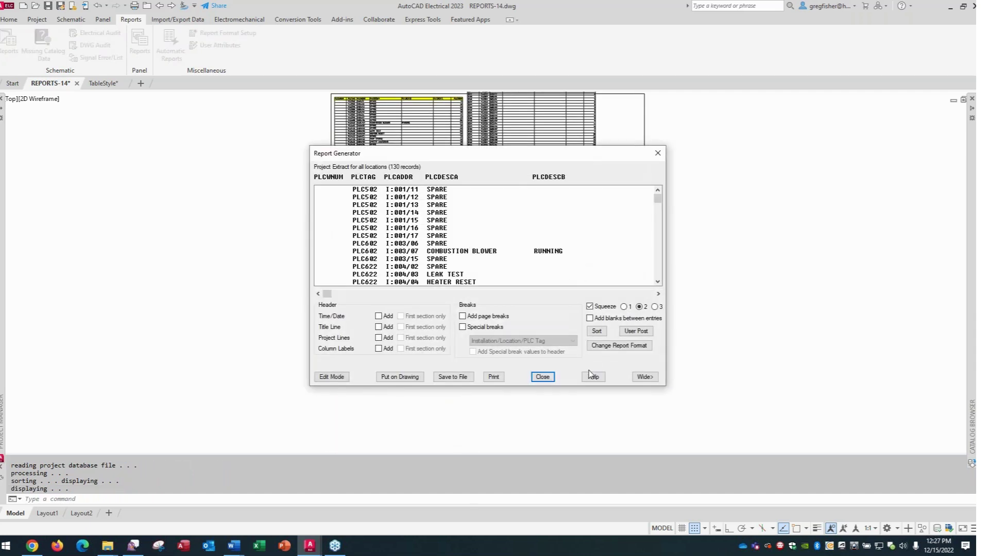
left_click(546, 378)
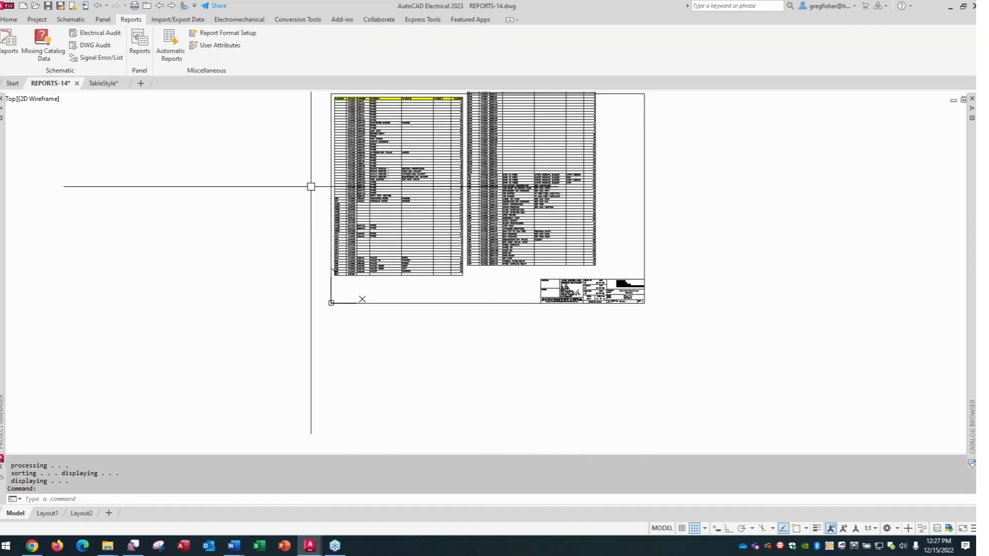
Rerun the PLC I/O Component Connection report at project scope with all drawings to rework the two-section table
mouse_move(311, 187)
middle_mouse_down()
mouse_move(296, 257)
mouse_move(164, 249)
middle_mouse_up()
scroll(297, 257, "up", 2)
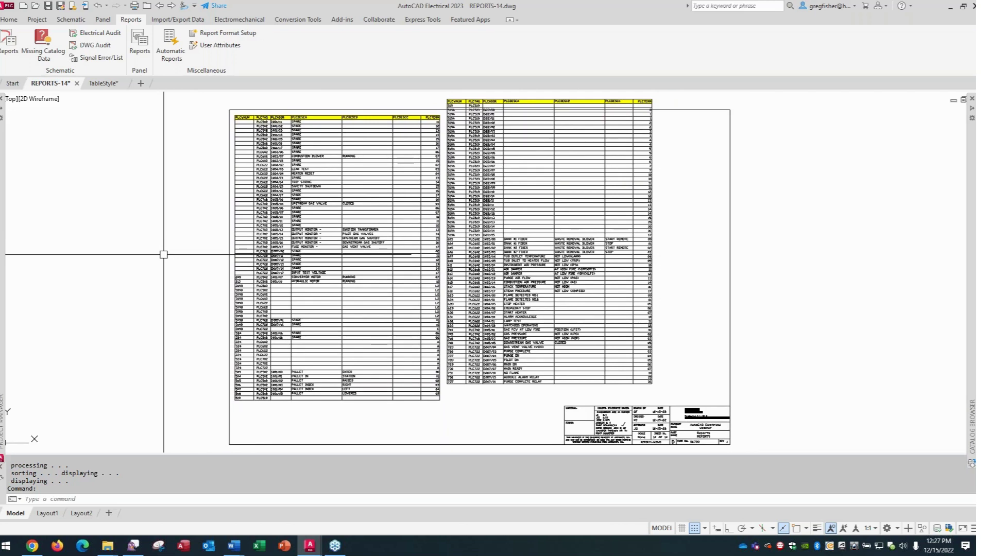
left_click(15, 58)
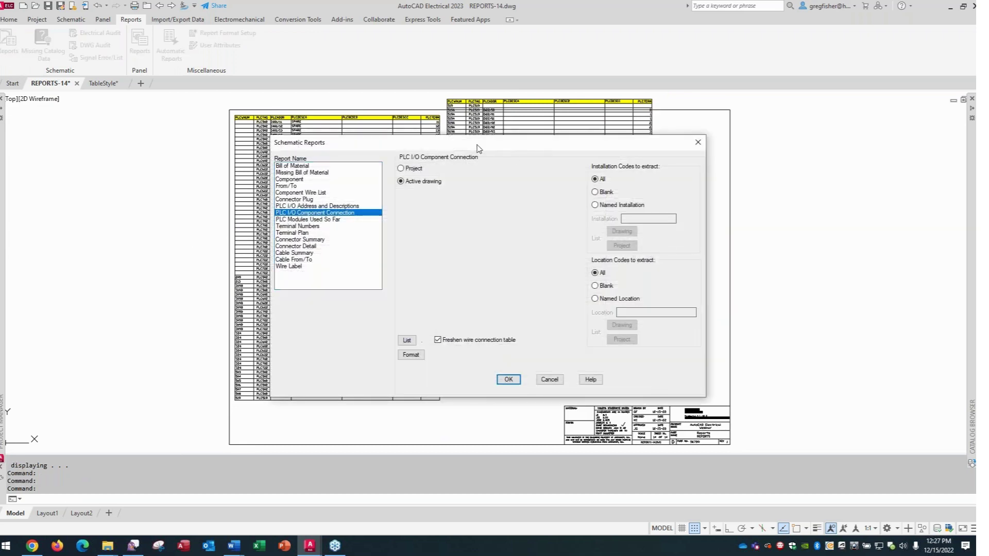
left_click(415, 169)
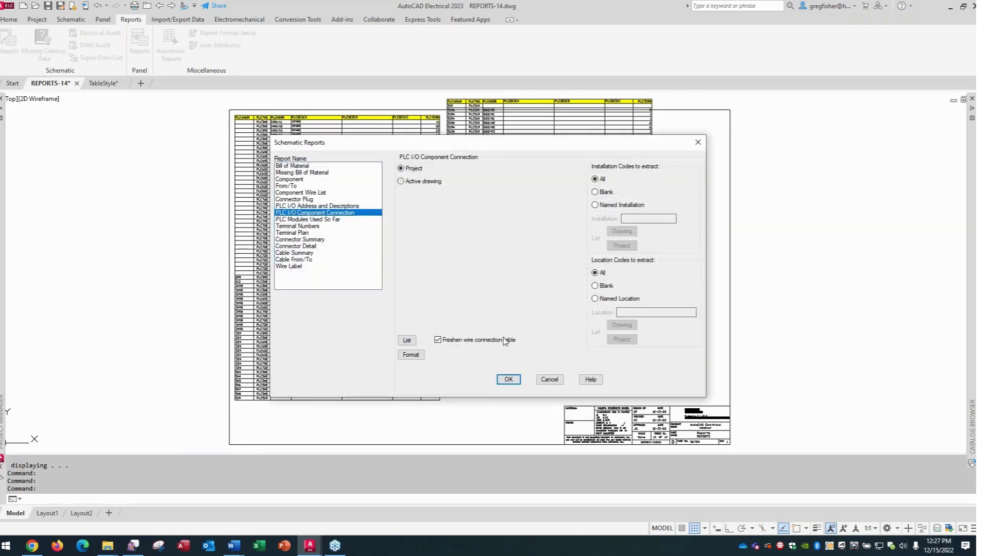
left_click(508, 378)
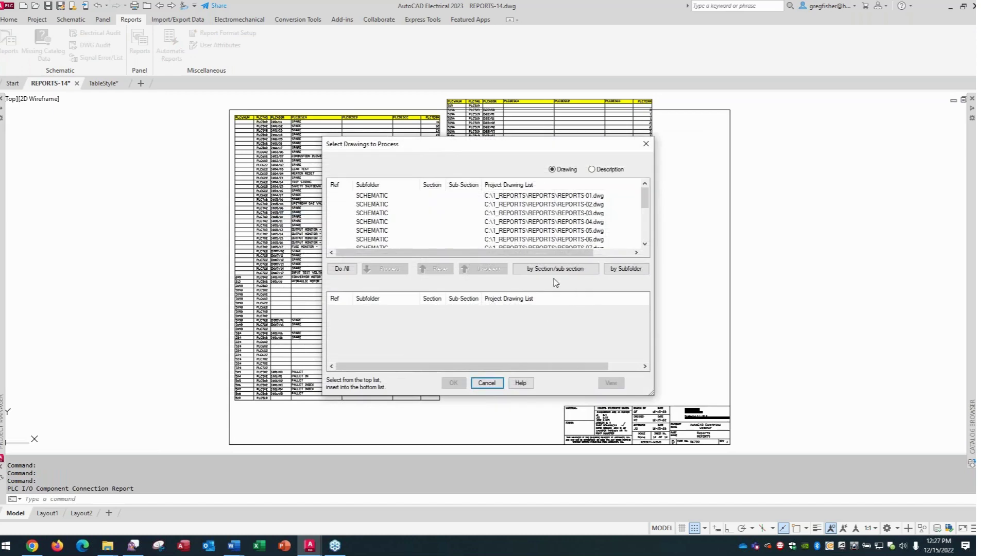
left_click(352, 268)
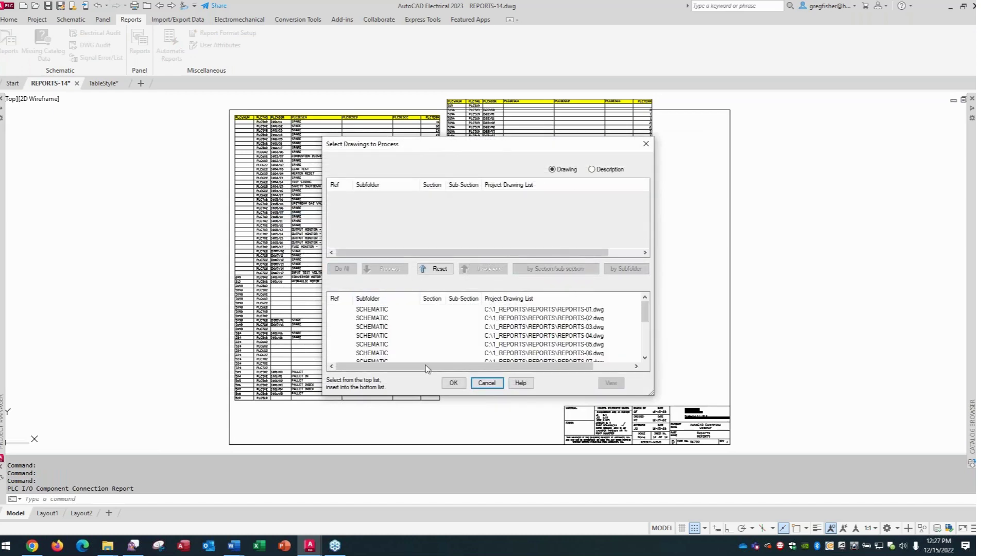
left_click(452, 384)
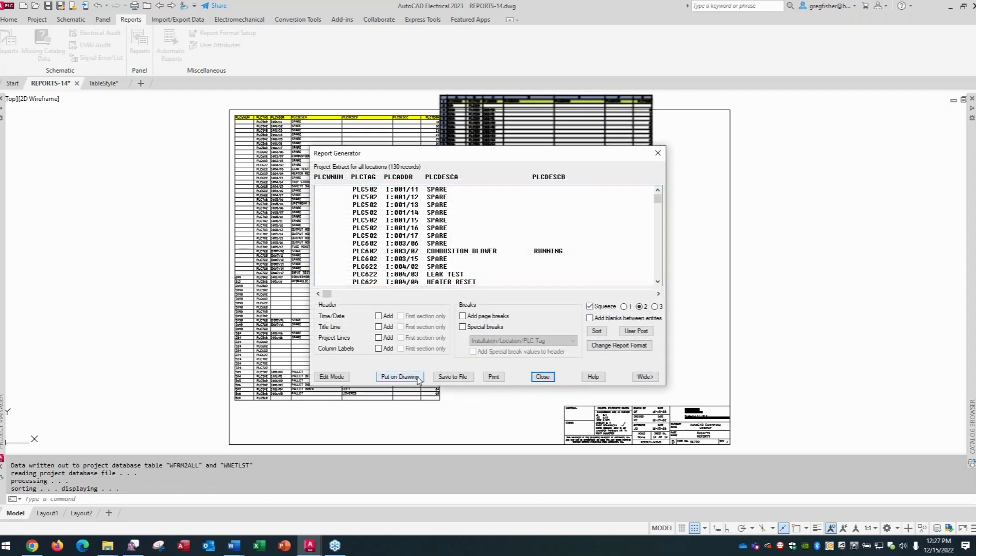
Update the existing two-section table with the section Y-distance set to 18.875
left_click(400, 377)
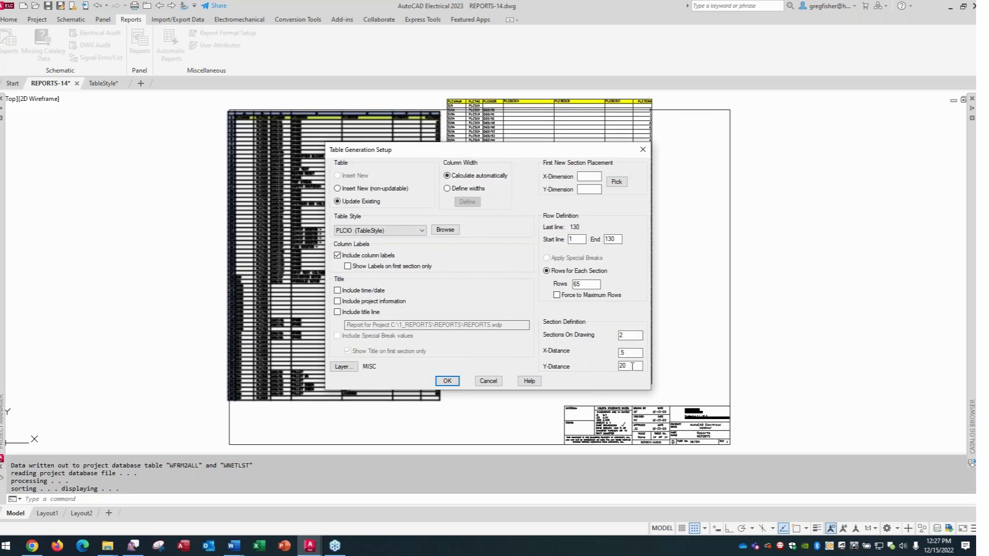
left_click_drag(633, 366, 597, 368)
type("18.875")
left_click(448, 382)
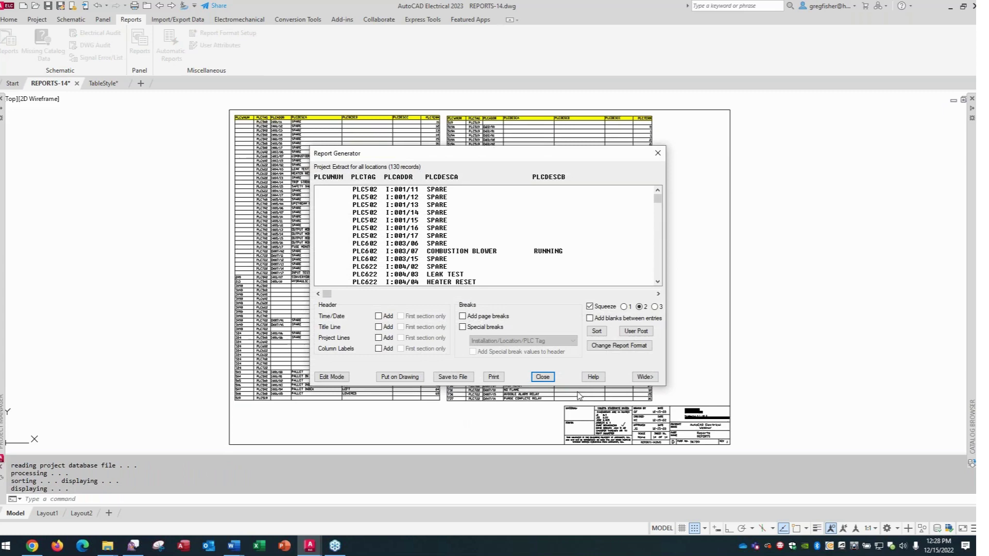
left_click(542, 376)
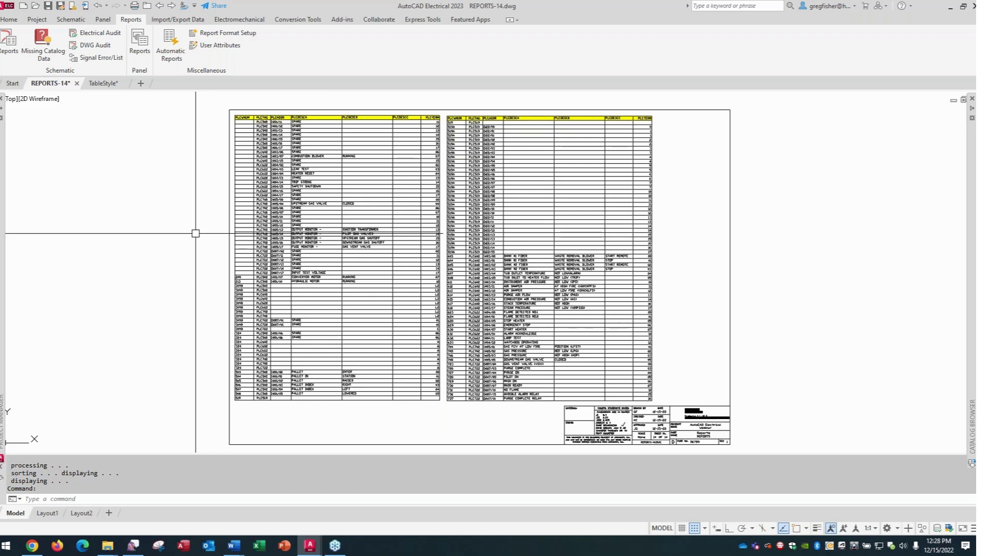
Go to drawing REPORTS-15 and run the project-wide From/To report on all drawings, with every location code in both From and To
left_click(171, 9)
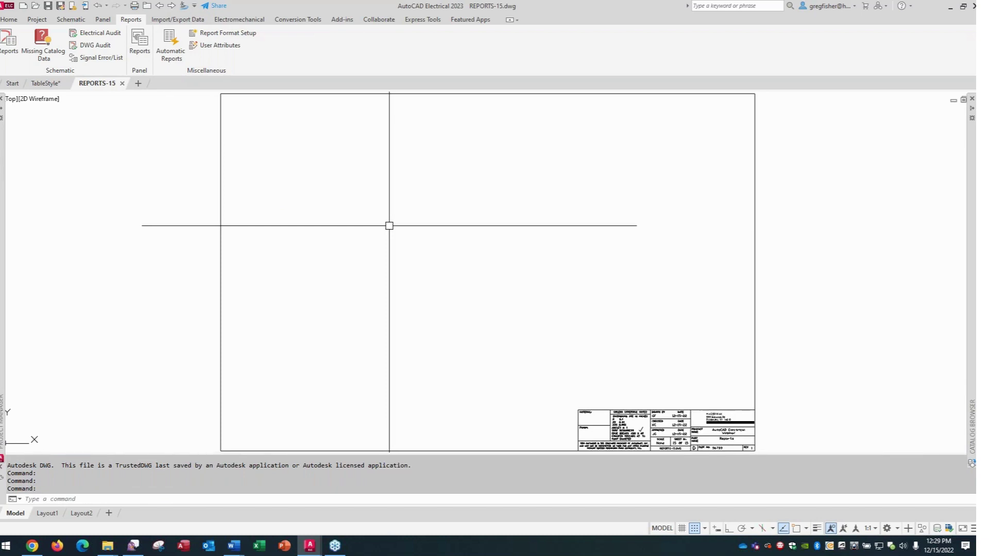
left_click(9, 41)
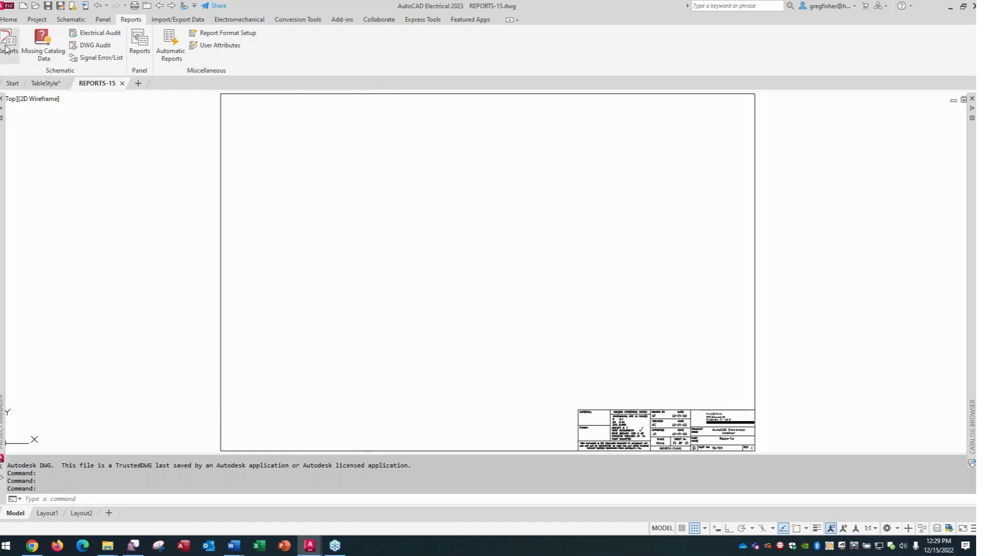
left_click(292, 186)
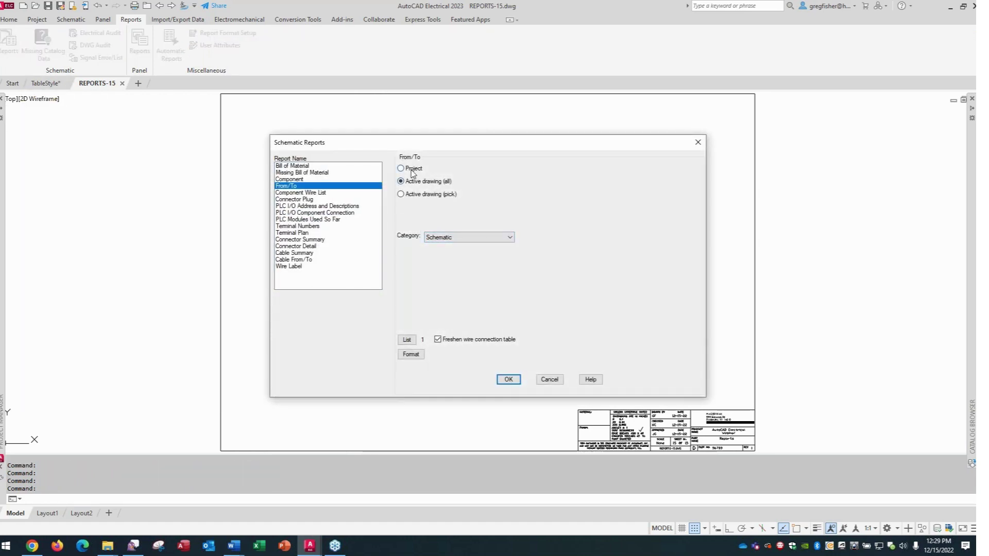
left_click(411, 170)
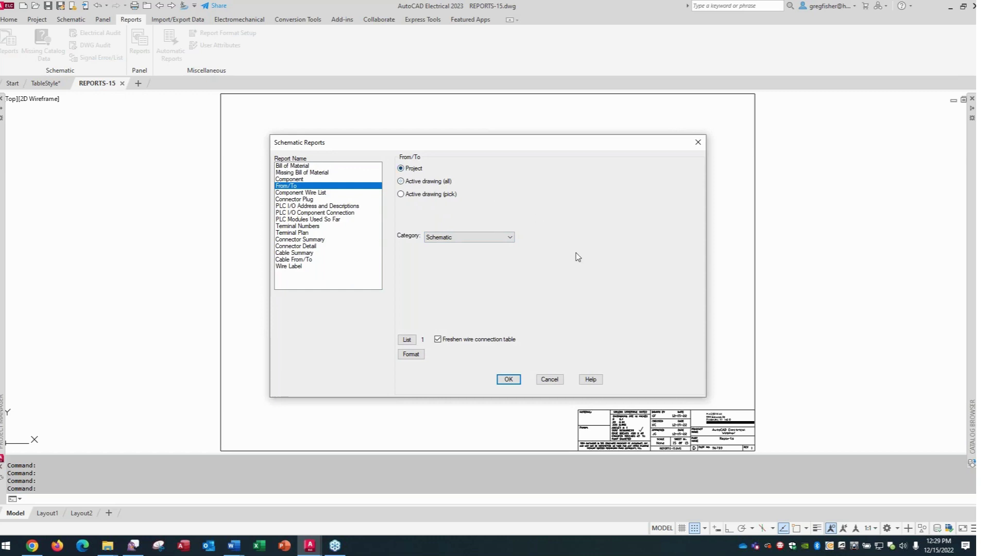
left_click(508, 380)
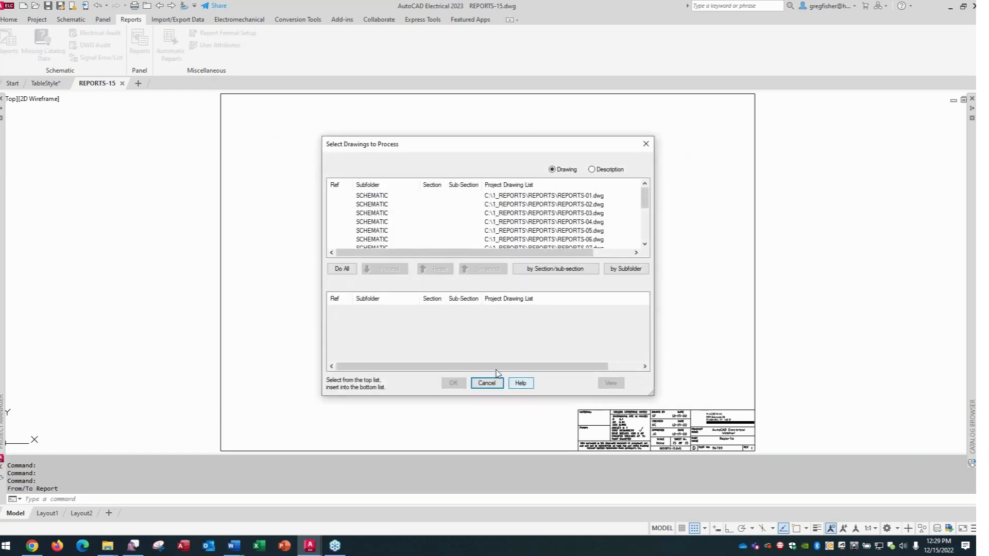
left_click(345, 269)
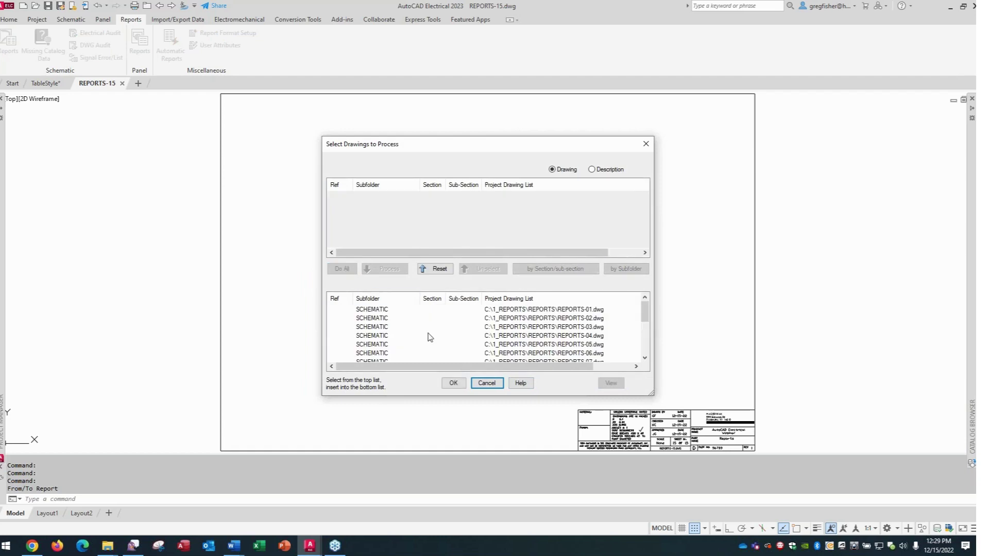
left_click(453, 384)
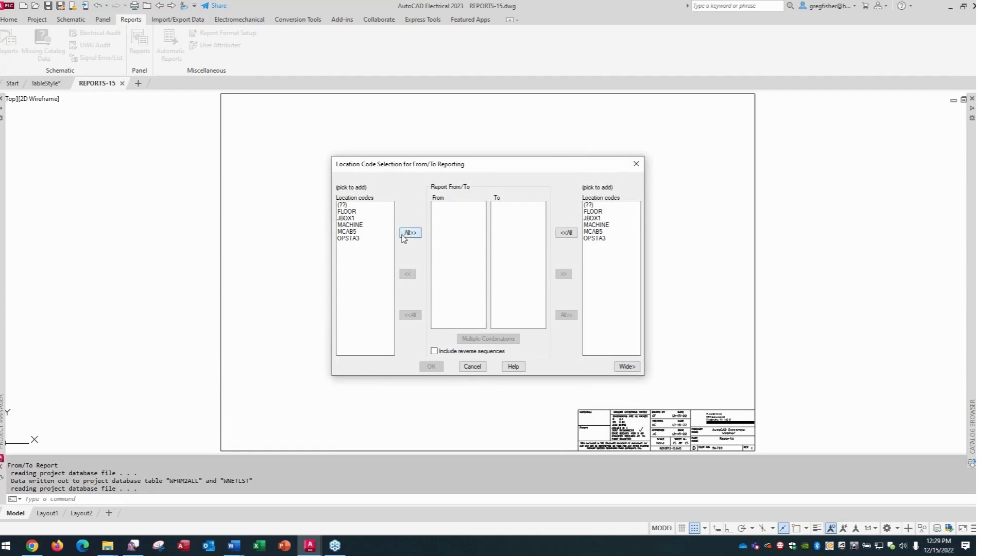
left_click(566, 232)
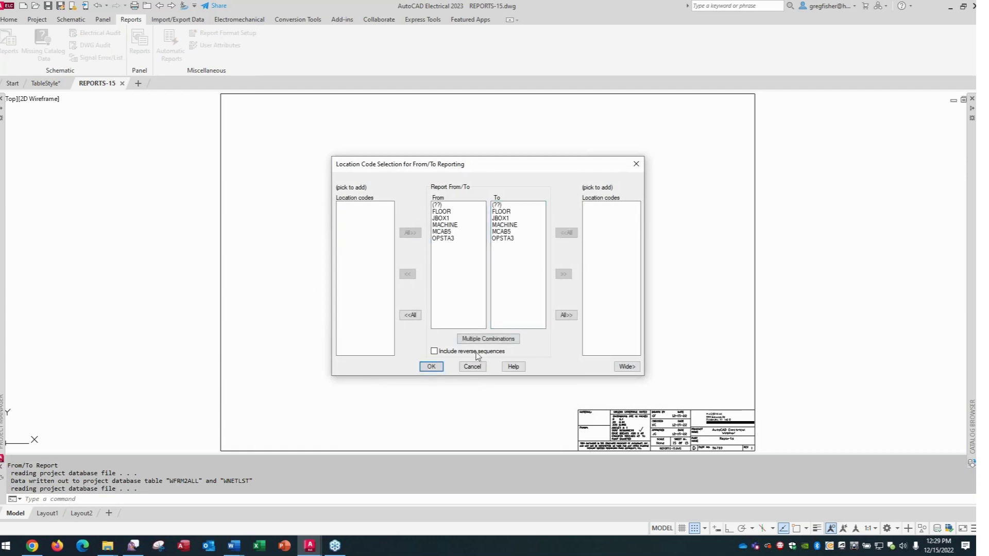
left_click(431, 366)
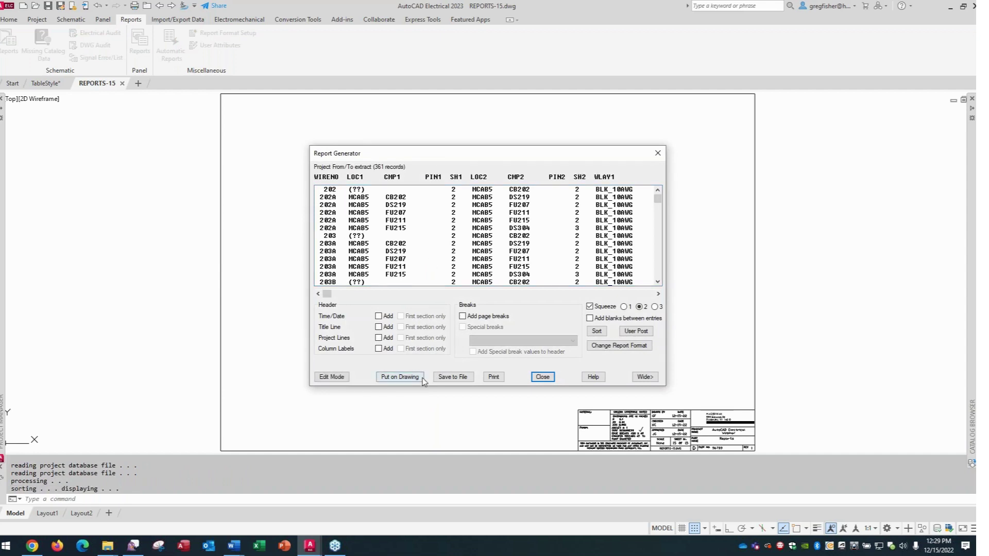
Check the table styles available for placing the From/To report on the drawing, and cancel the report without inserting a table
left_click(400, 377)
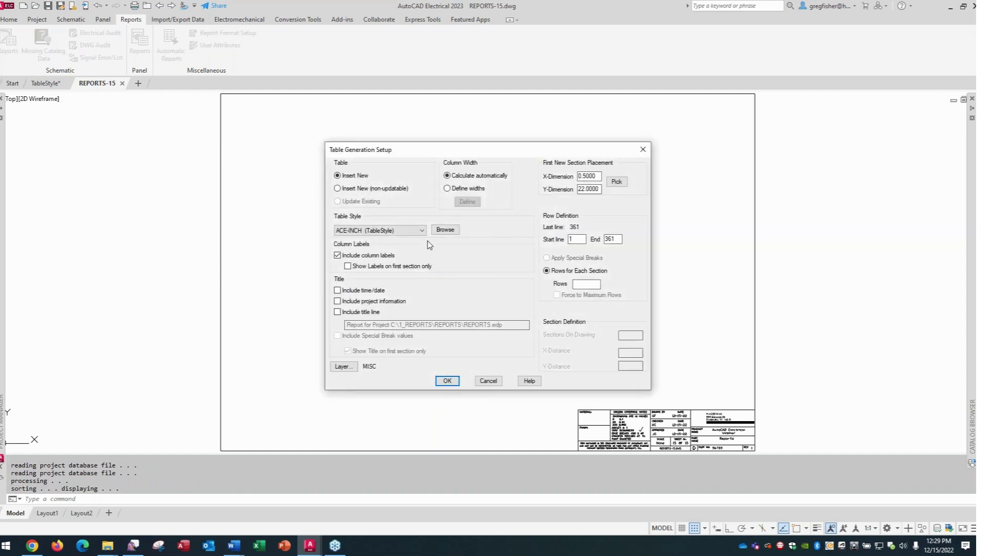
left_click(422, 230)
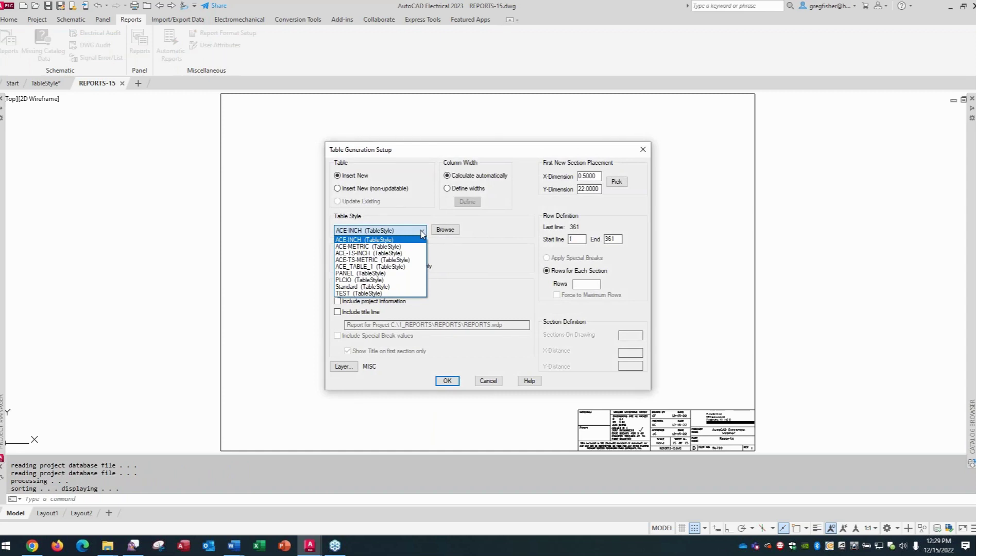
left_click(422, 231)
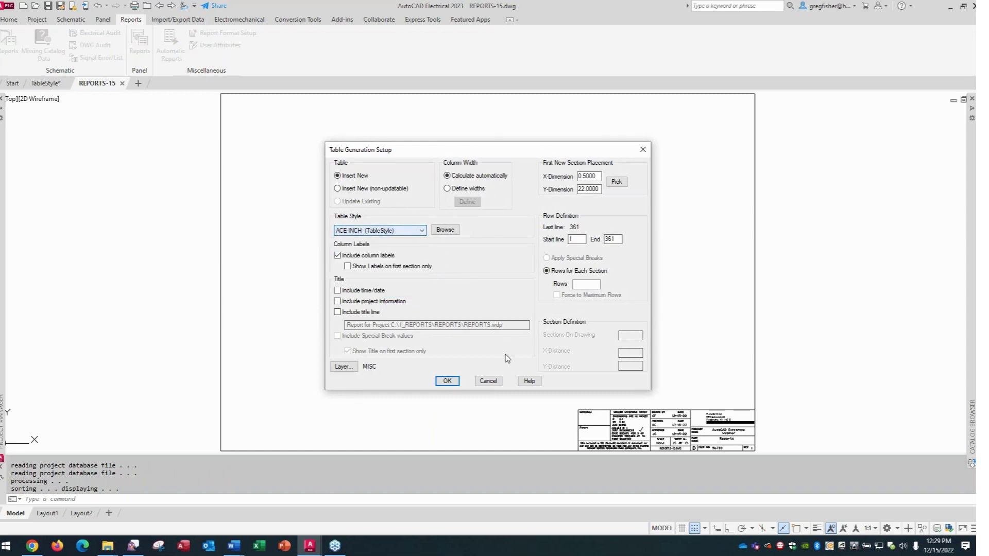
left_click(494, 383)
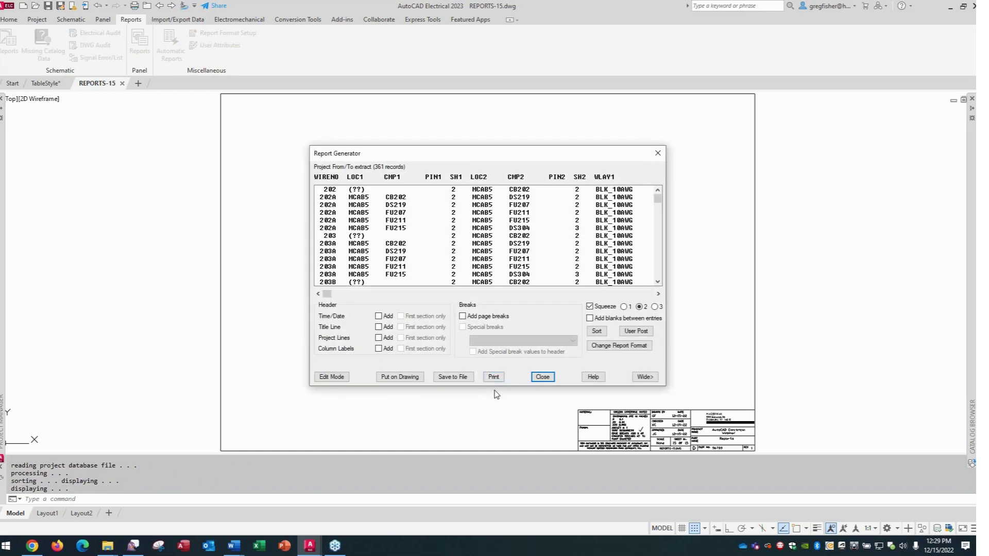
left_click(536, 381)
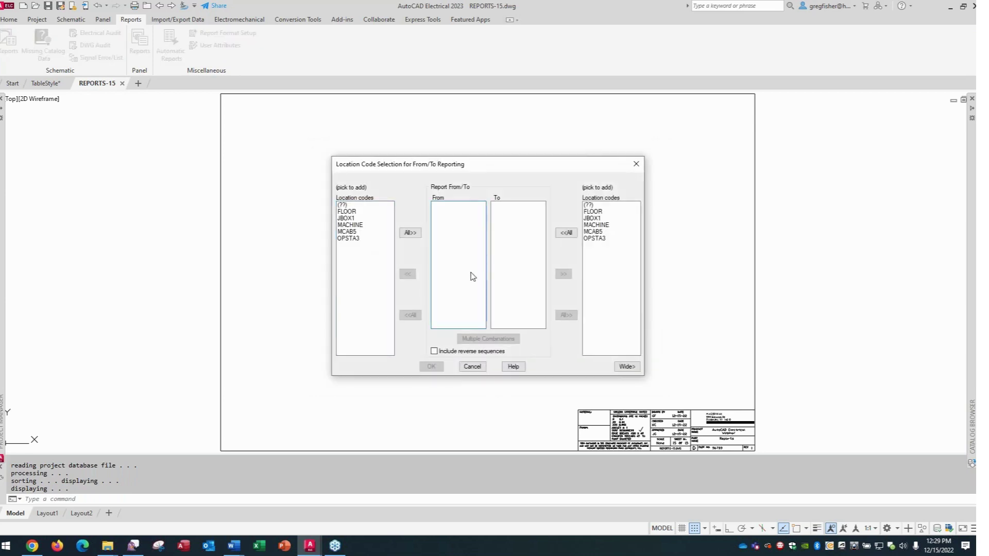
left_click(472, 367)
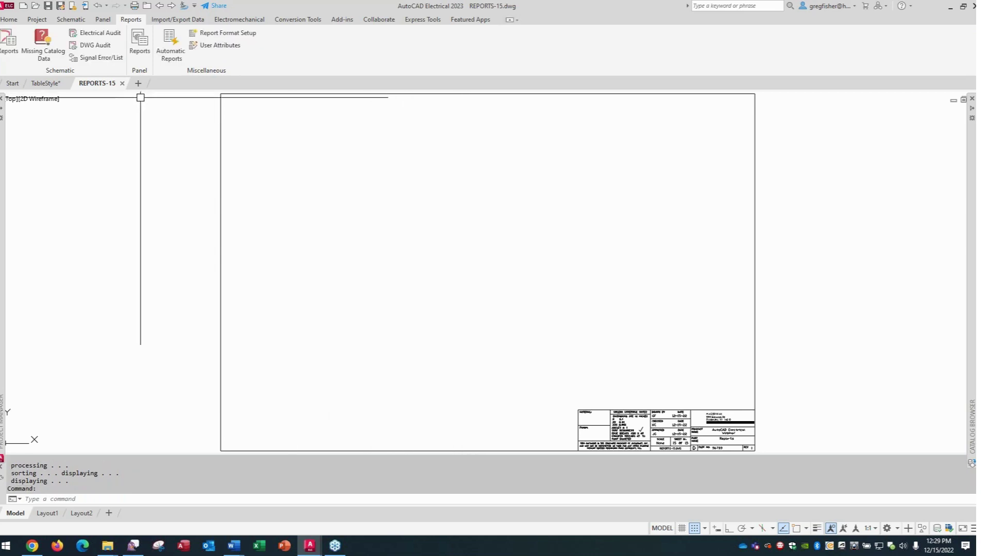
Switch to the TableStyle drawing and bring up its annotation style settings, including the current table style
left_click(55, 84)
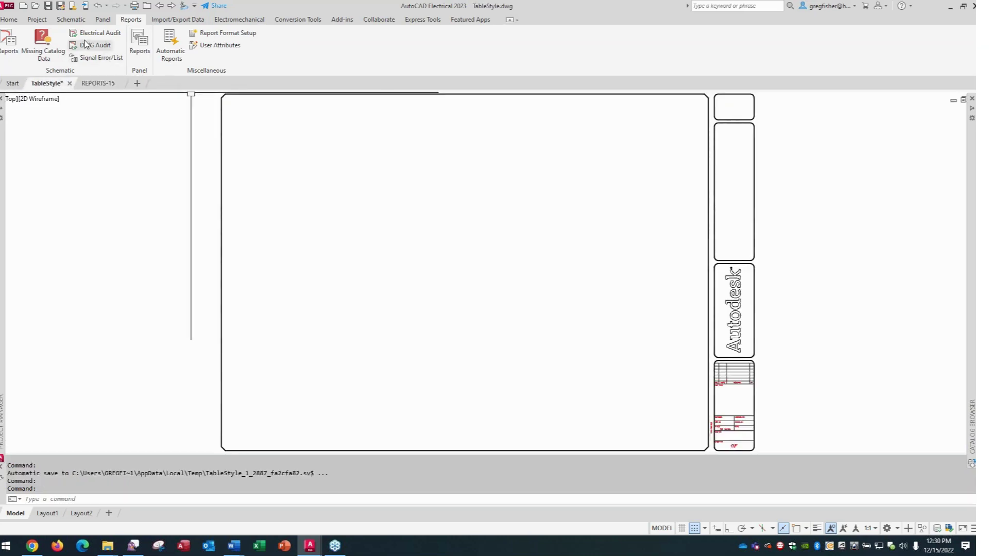
left_click(9, 20)
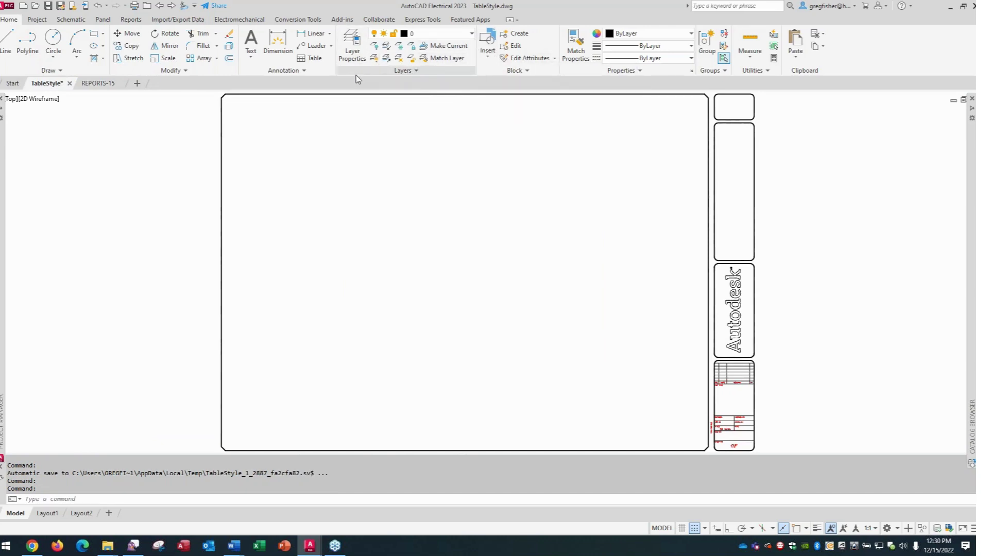
left_click(305, 72)
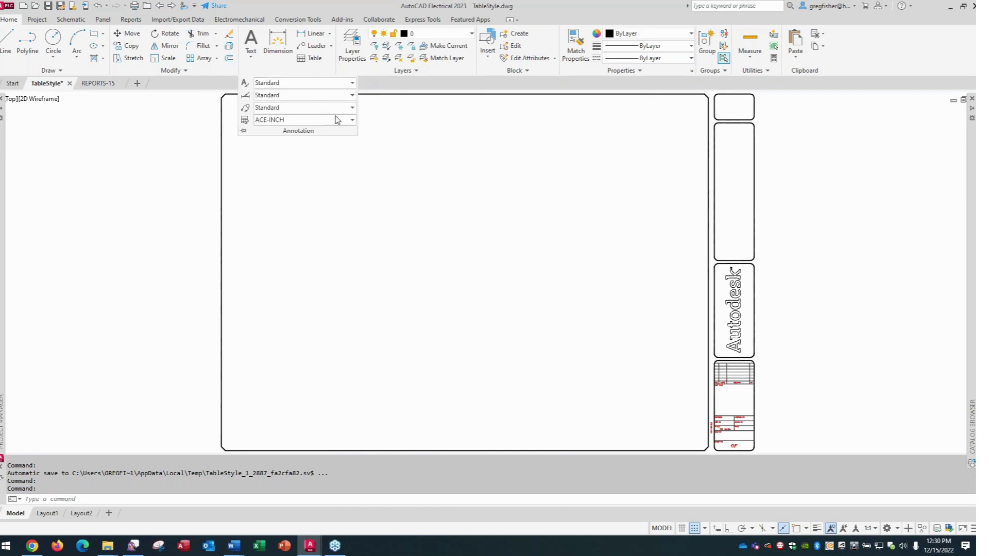
Create a new table style named FROM TO based on the PLCIO style
left_click(350, 124)
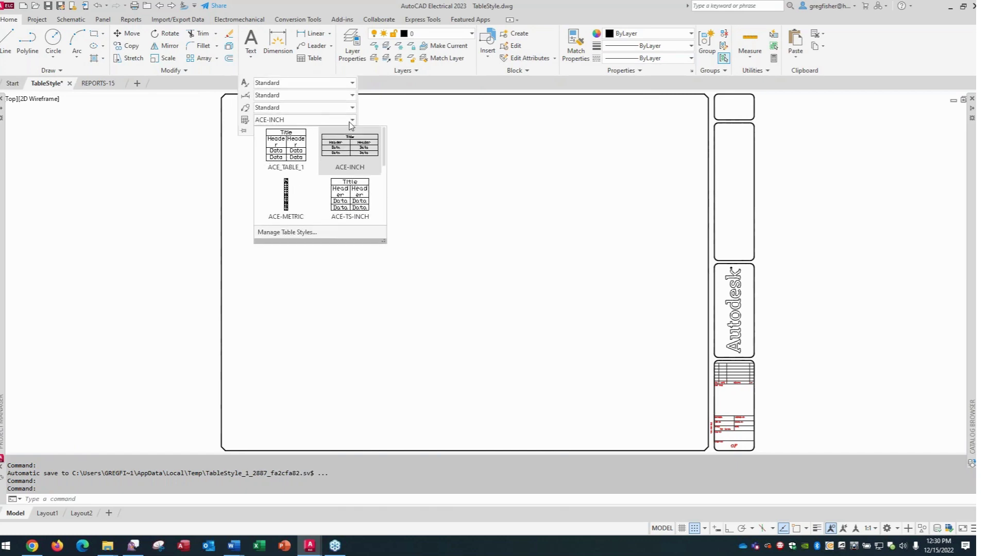
left_click(301, 233)
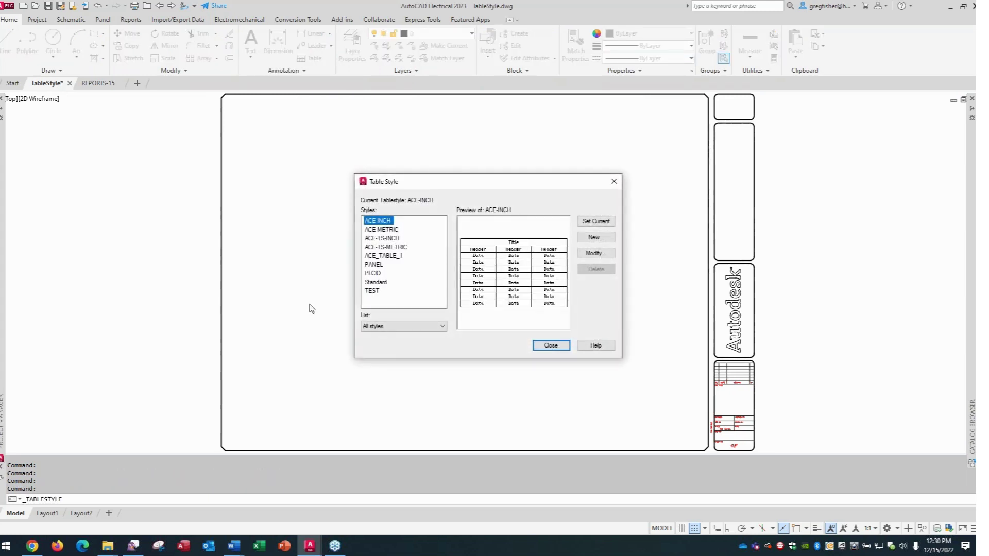
left_click(382, 274)
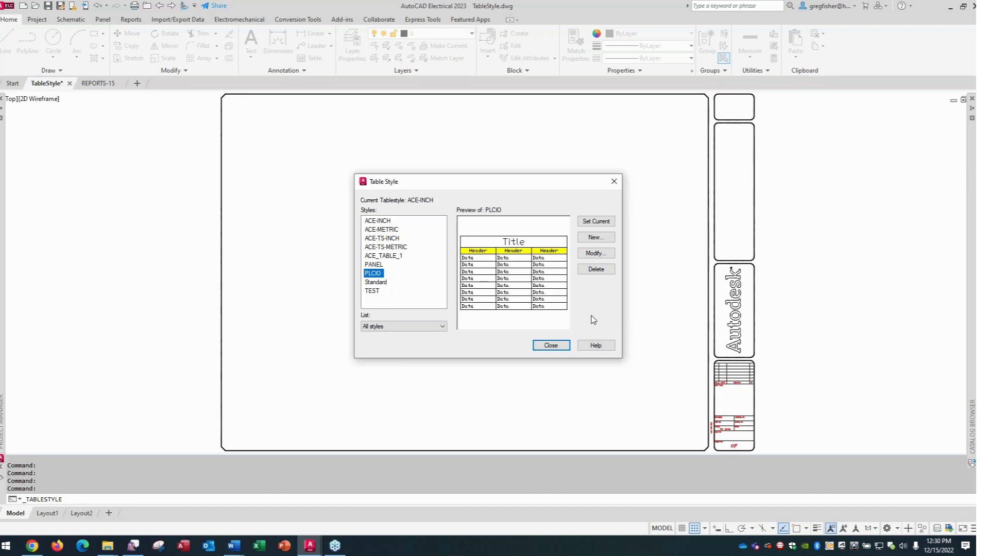
left_click(596, 238)
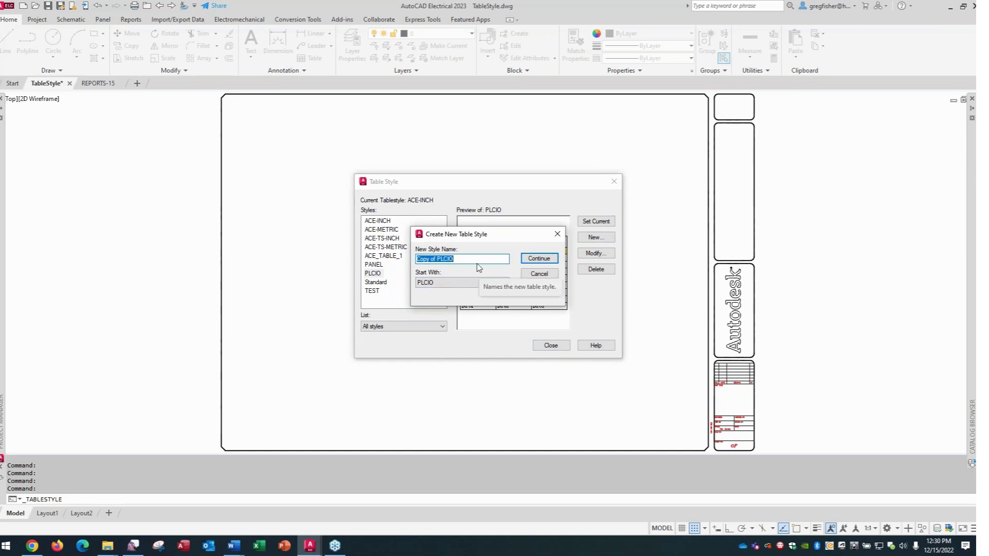
type("FROM TO")
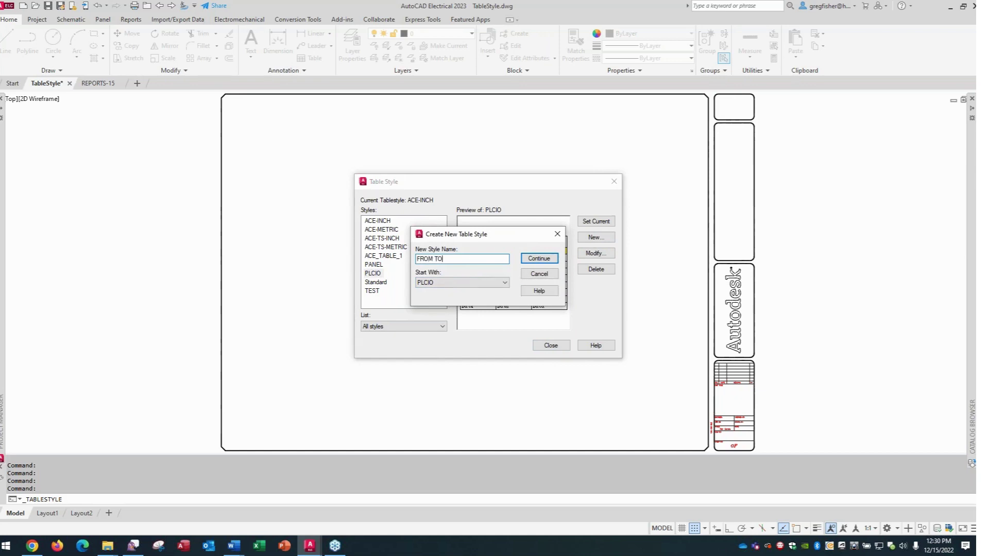
left_click(536, 259)
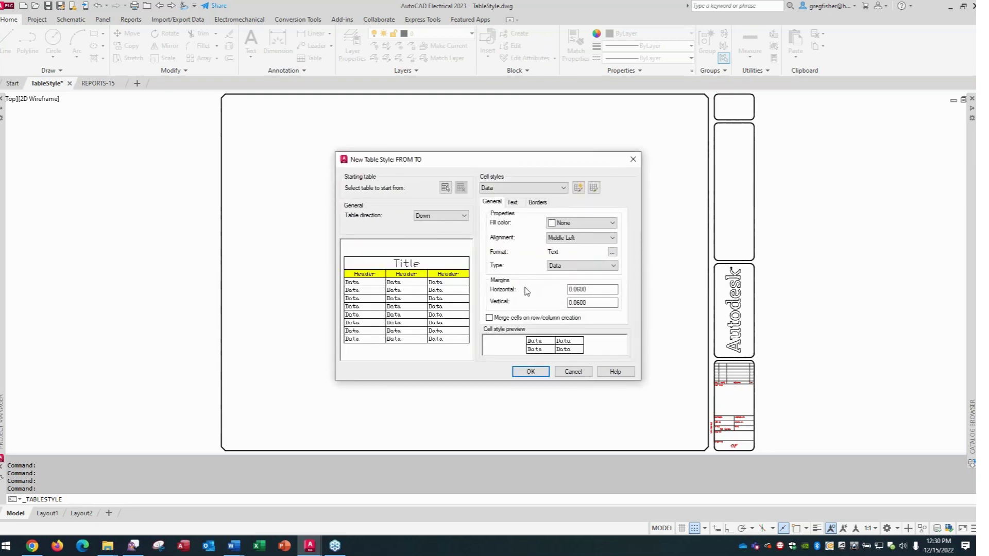
Set the Header cell fill colour of the FROM TO style to Cyan and save the table style
left_click(540, 192)
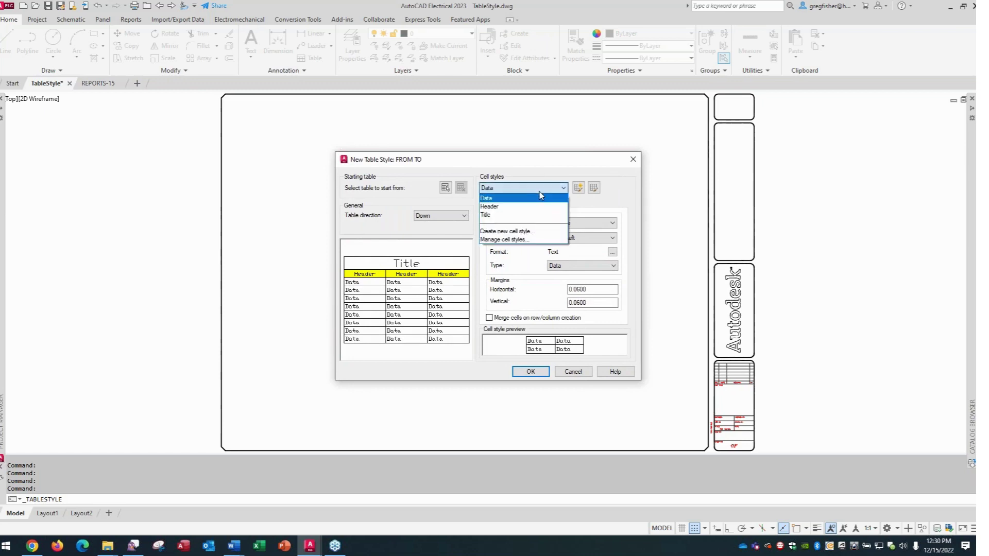
left_click(526, 207)
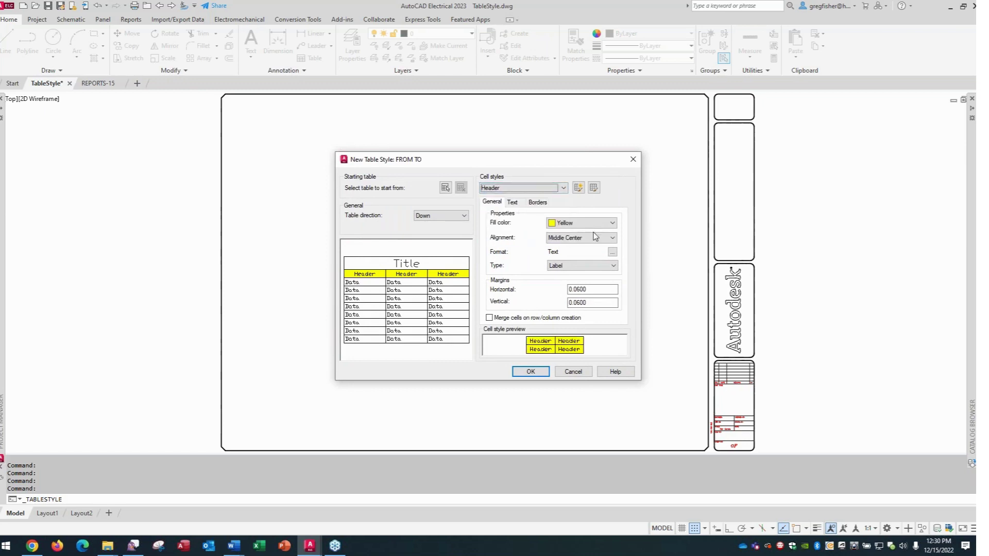
left_click(615, 224)
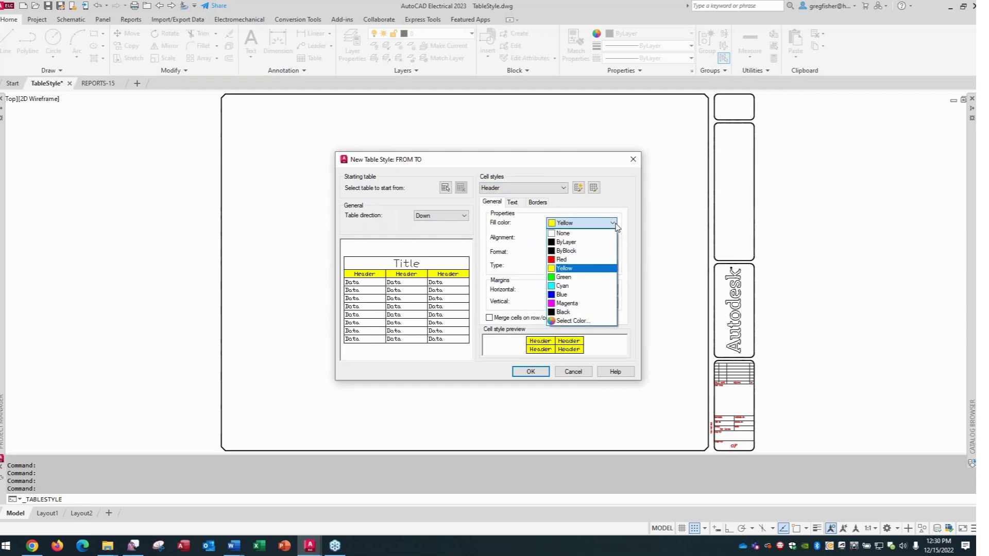
left_click(572, 287)
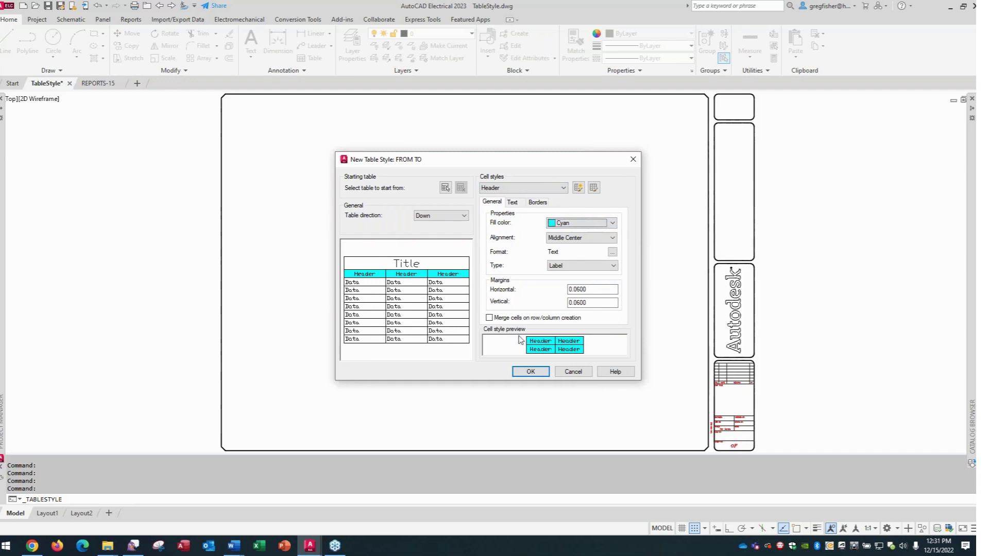
left_click(530, 372)
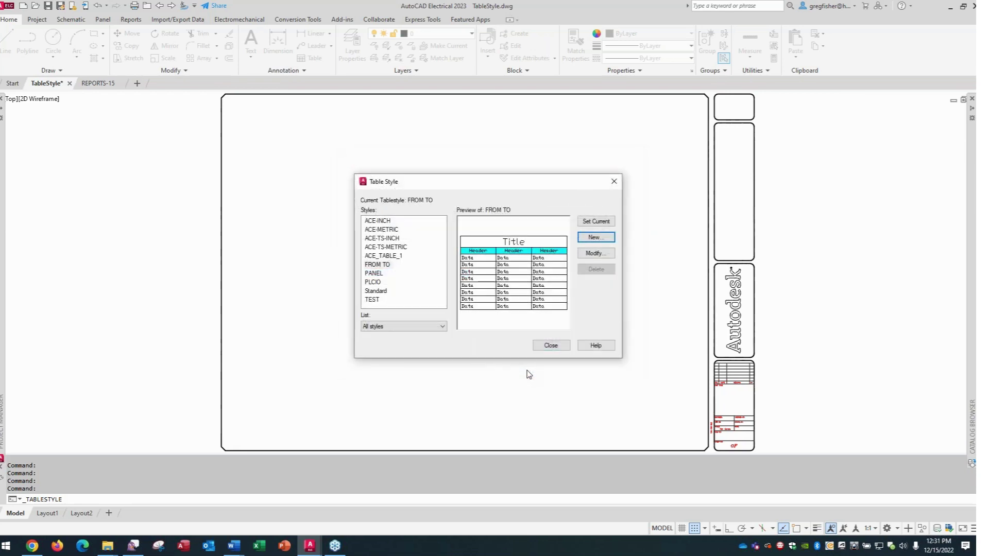
left_click(548, 346)
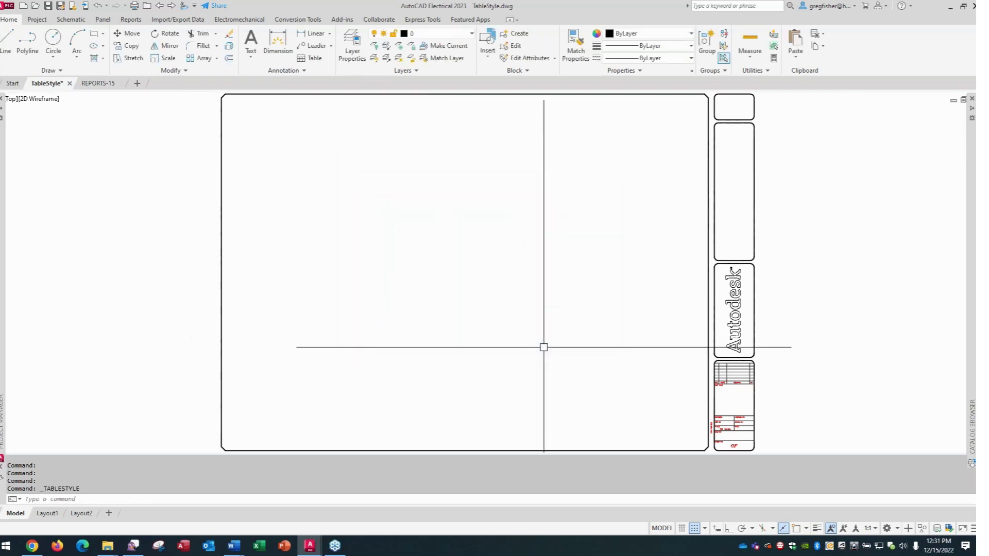
In the REPORTS-15 drawing, run the schematic From/To report for the whole project, processing all drawings
left_click(101, 88)
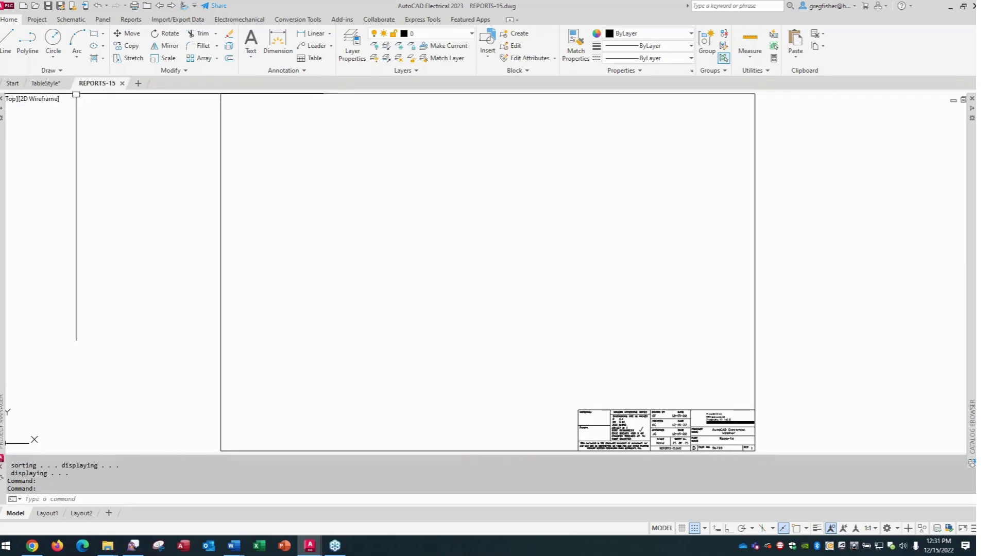
left_click(135, 20)
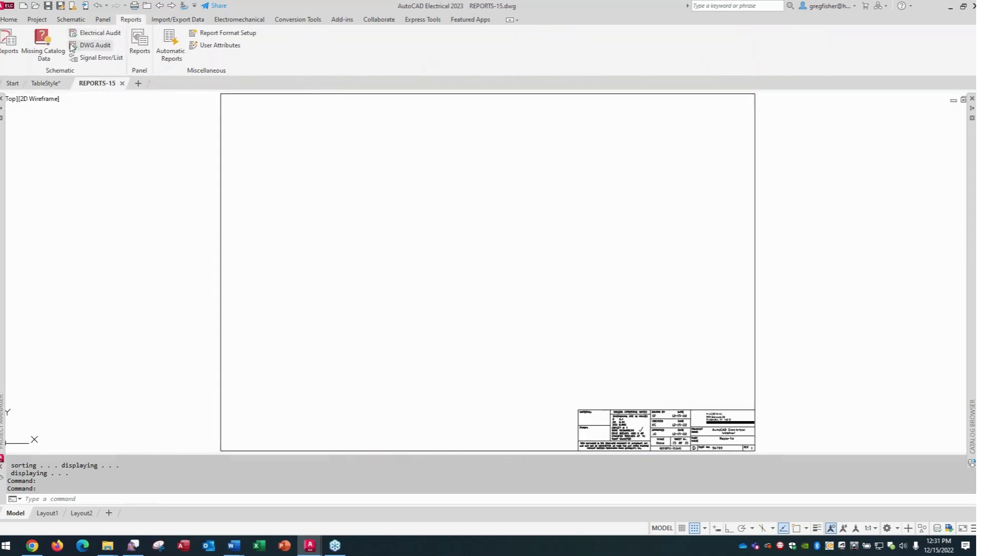
left_click(10, 44)
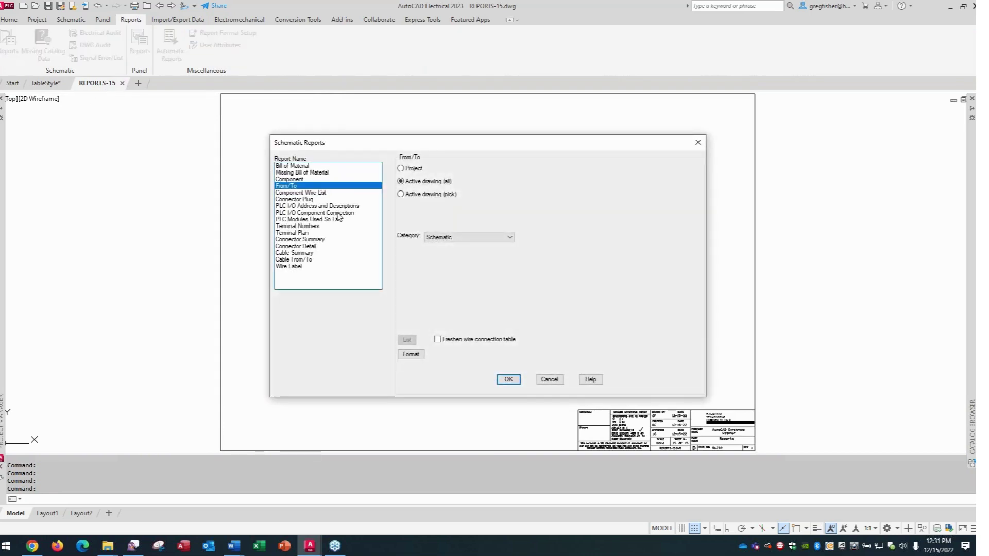
left_click(414, 170)
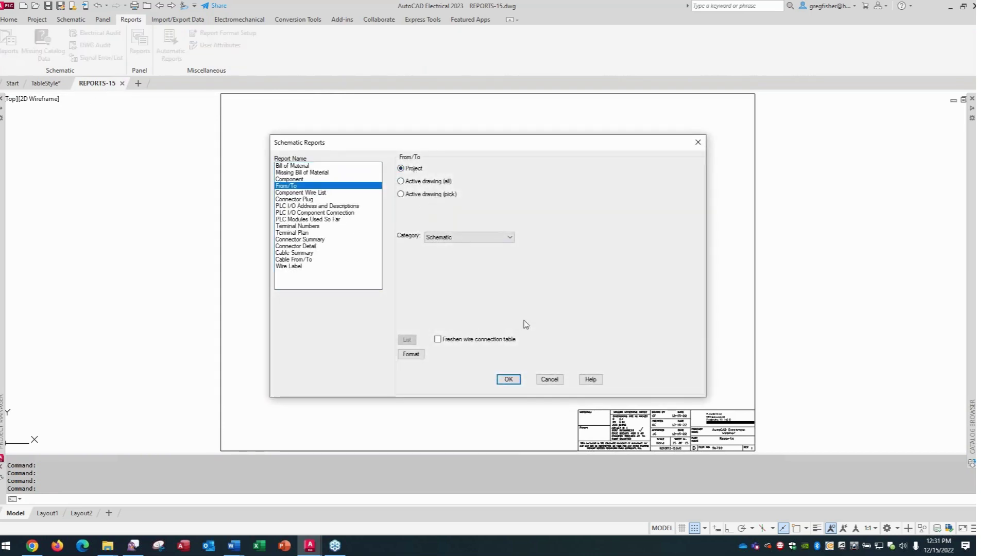
left_click(509, 380)
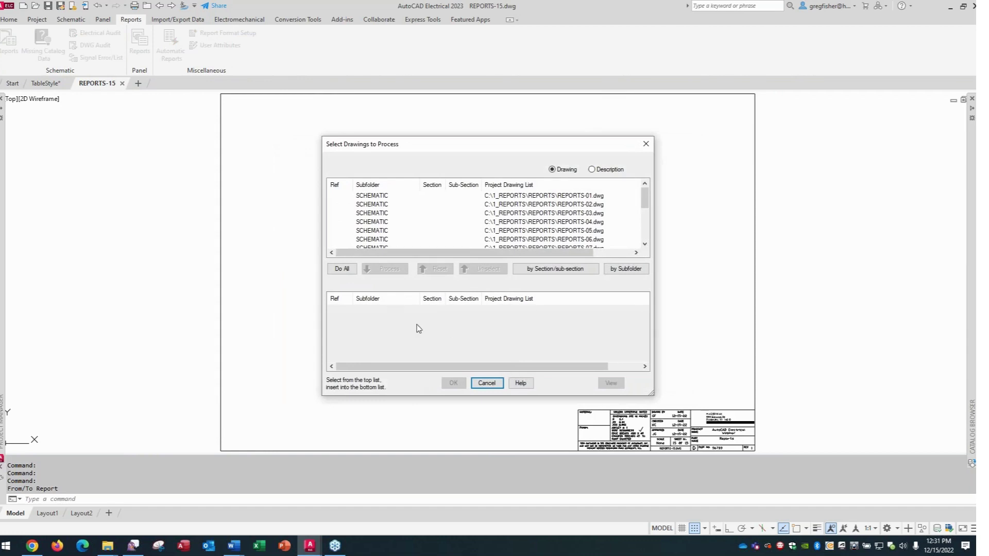
left_click(342, 268)
left_click(453, 383)
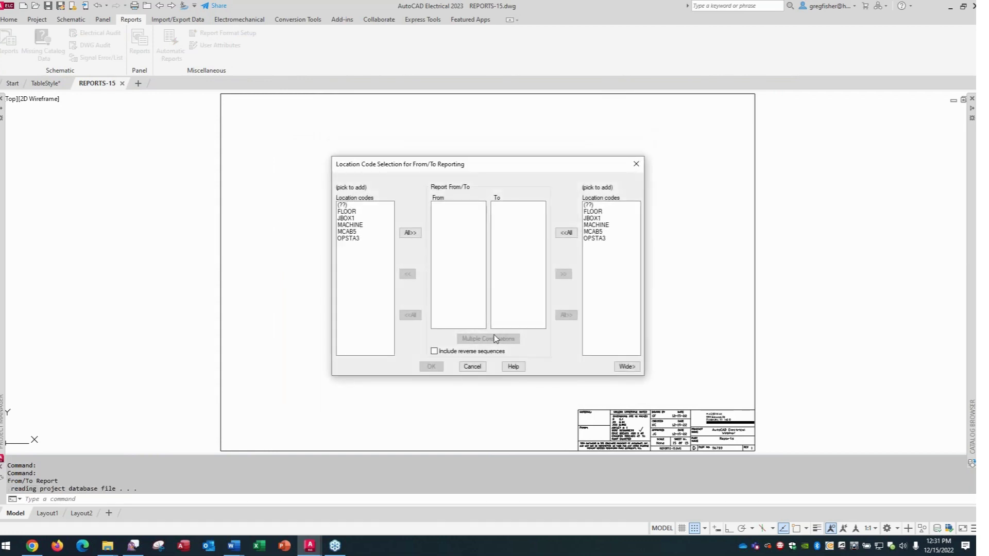
Include all location codes on both the From and To sides and generate the report
left_click(410, 233)
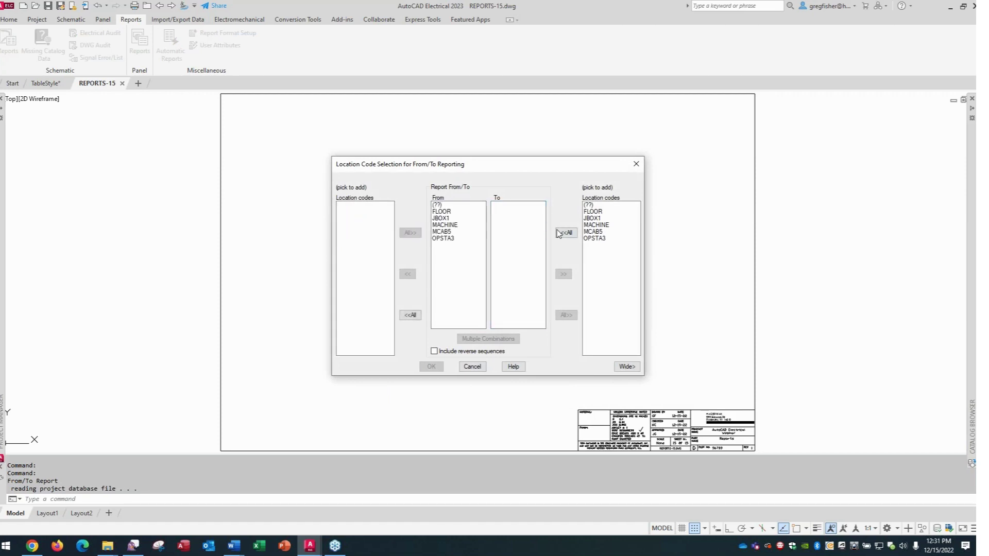
left_click(567, 233)
left_click(438, 370)
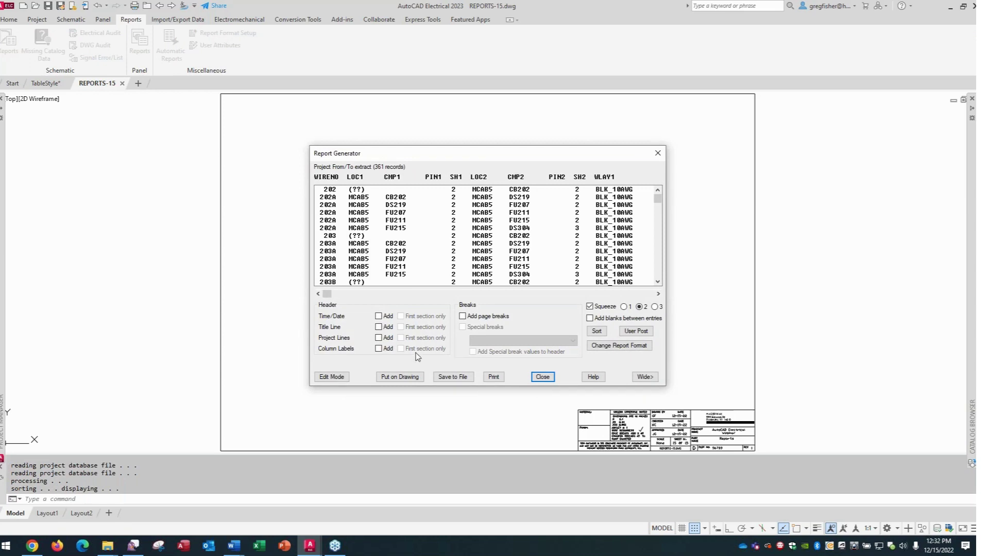
Set up the report for placement on the drawing with the FROM TO table style and 65 rows per section
left_click(400, 377)
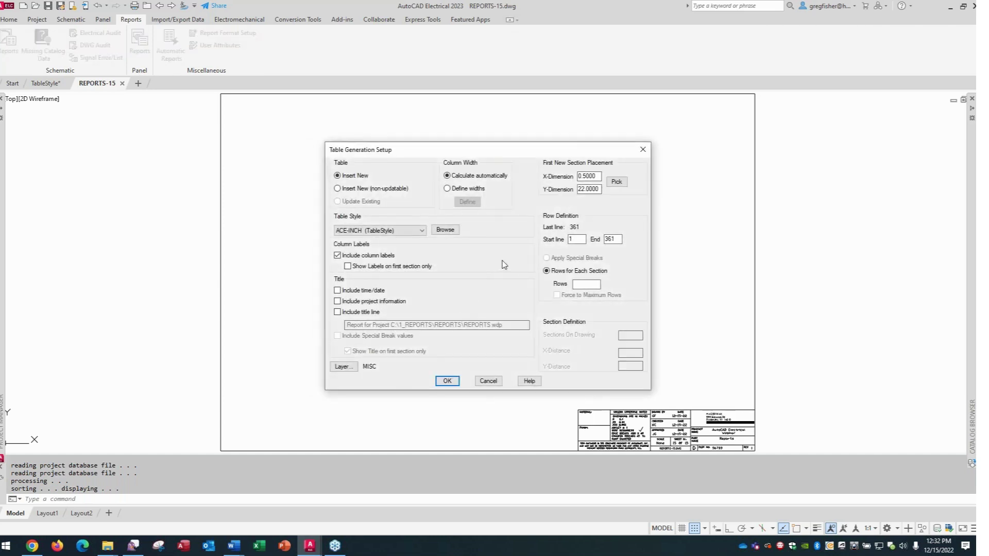
left_click(422, 231)
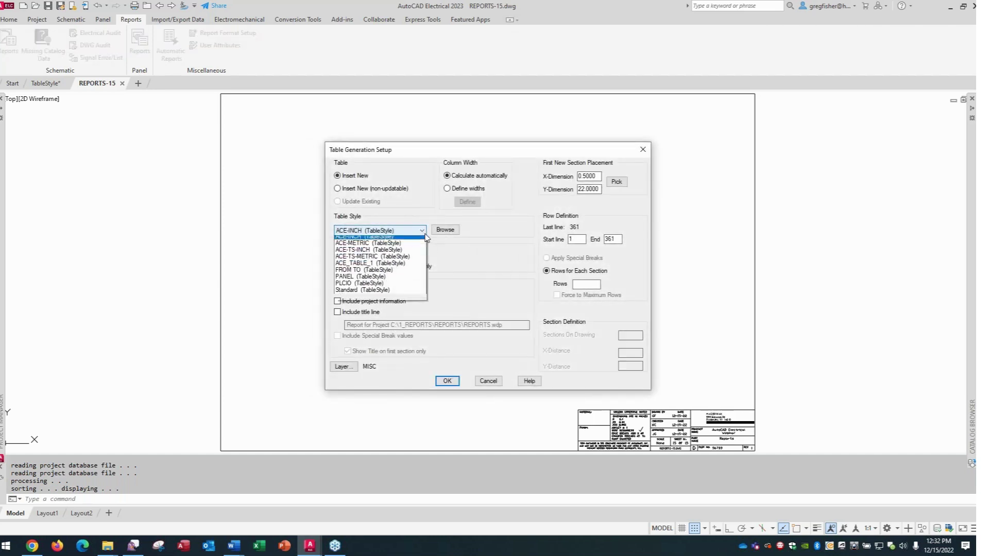
left_click(387, 274)
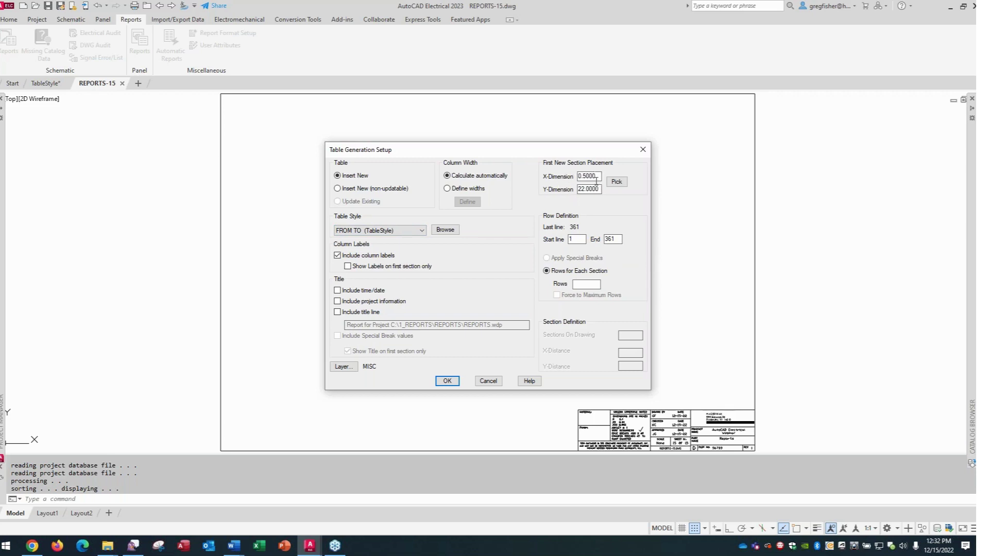
left_click(584, 193)
left_click(592, 284)
type("65")
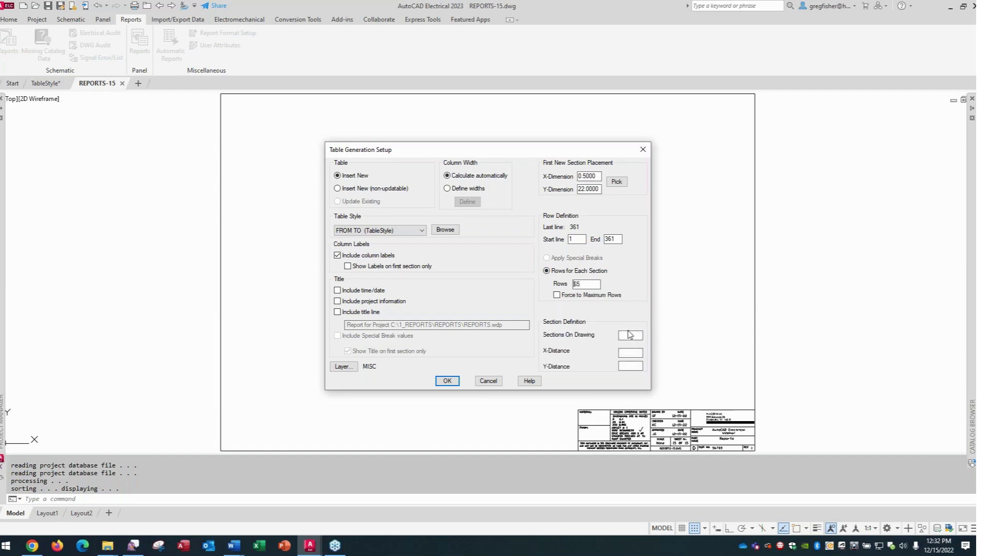
Define 2 sections per drawing with X-distance 2 and Y-distance 18.875, and insert the table sections
left_click(628, 333)
type("22")
left_click(623, 367)
type("18.875")
left_click(447, 382)
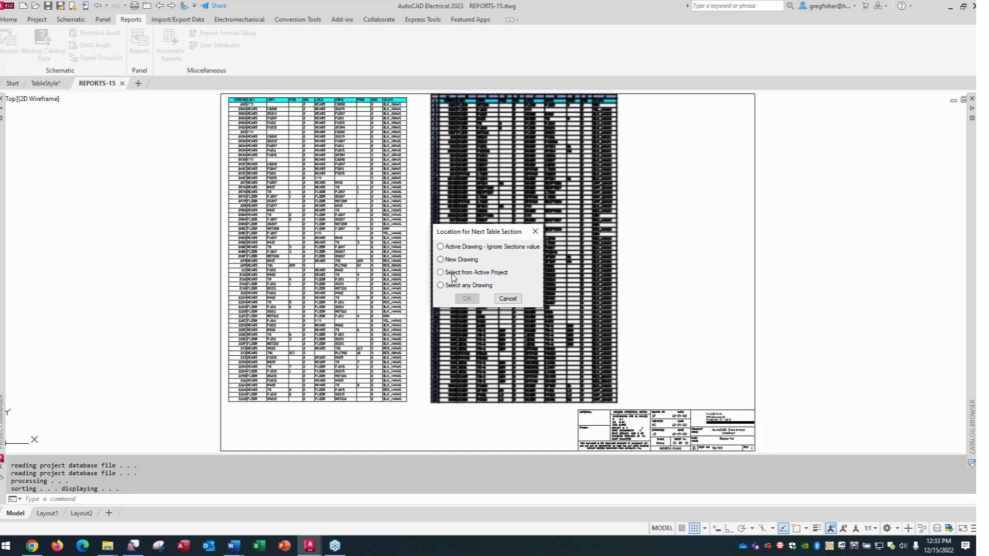
Continue the table in a new drawing, reports-16.dwg, using the template Hagerman D SIZE blank.dwt from C:\1_Seminar\HAGERMAN-TEMPLATE
left_click(443, 260)
left_click(467, 299)
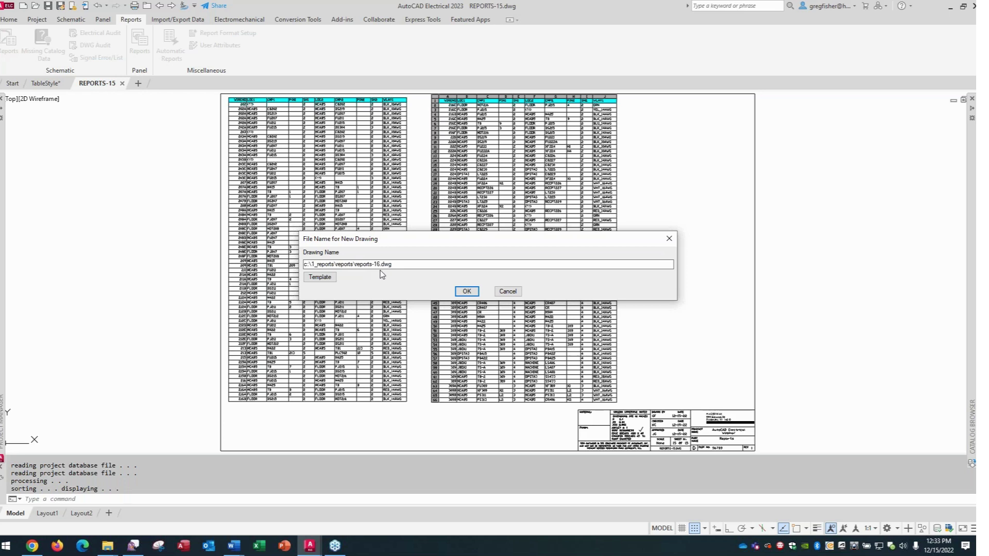
left_click(325, 280)
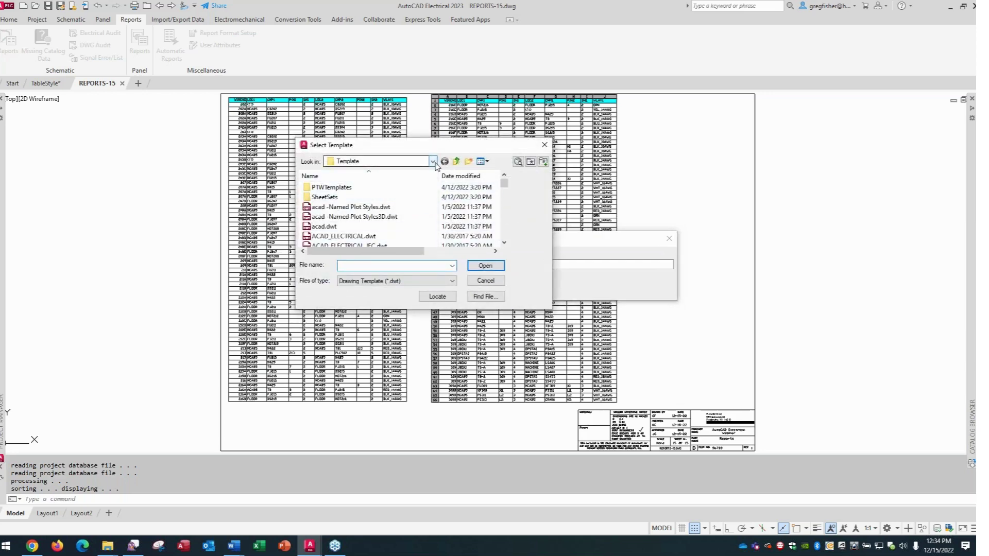
left_click(433, 161)
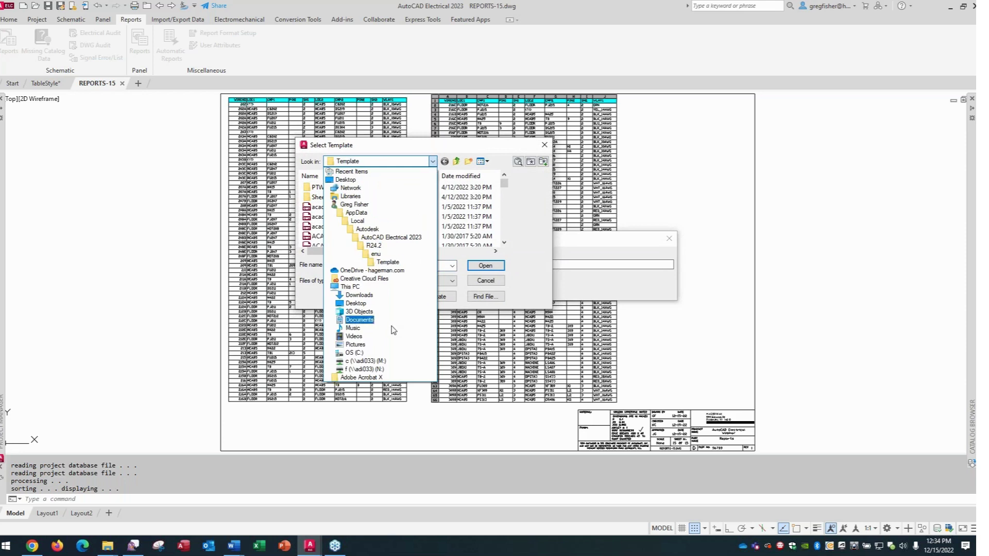
left_click(390, 353)
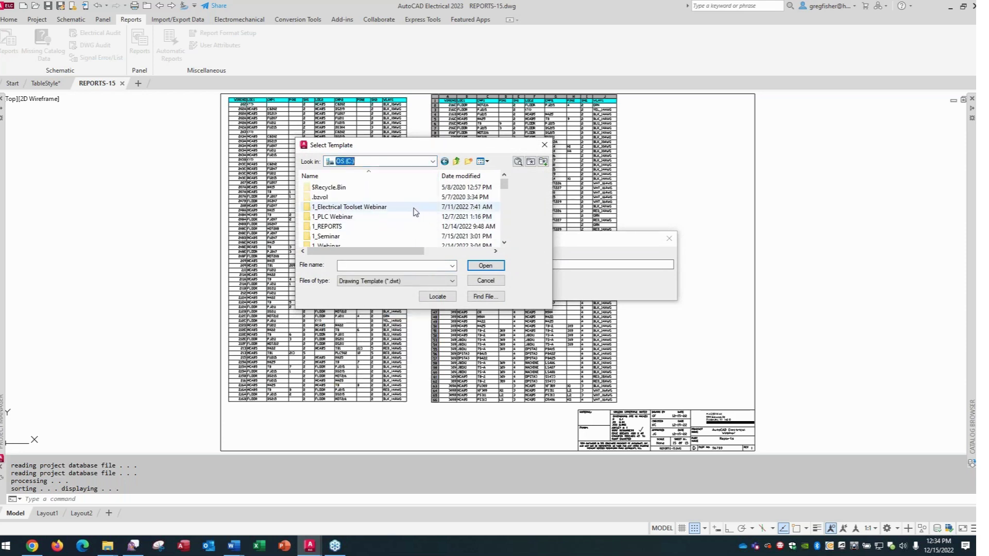
scroll(415, 211, "down", 1)
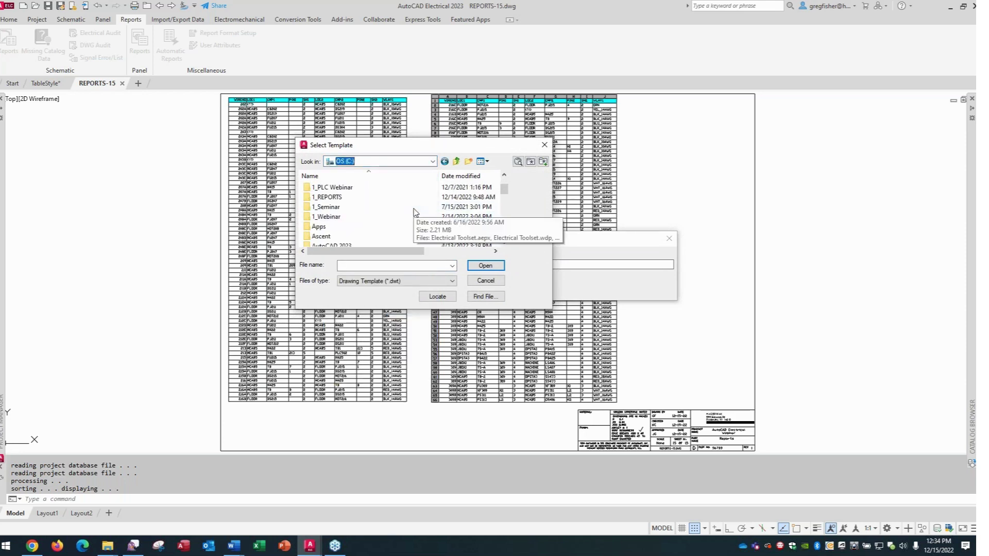
double_click(377, 209)
scroll(379, 219, "down", 2)
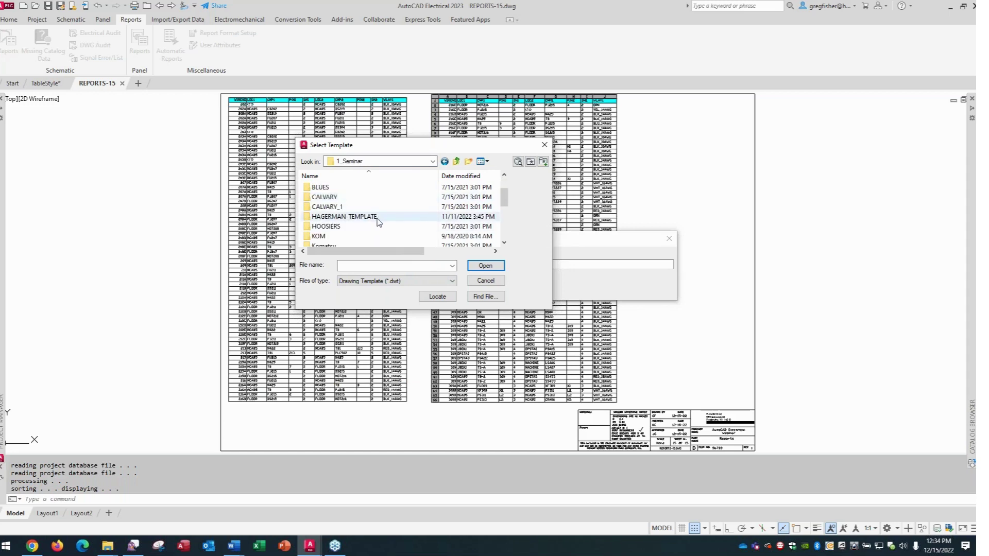
double_click(377, 217)
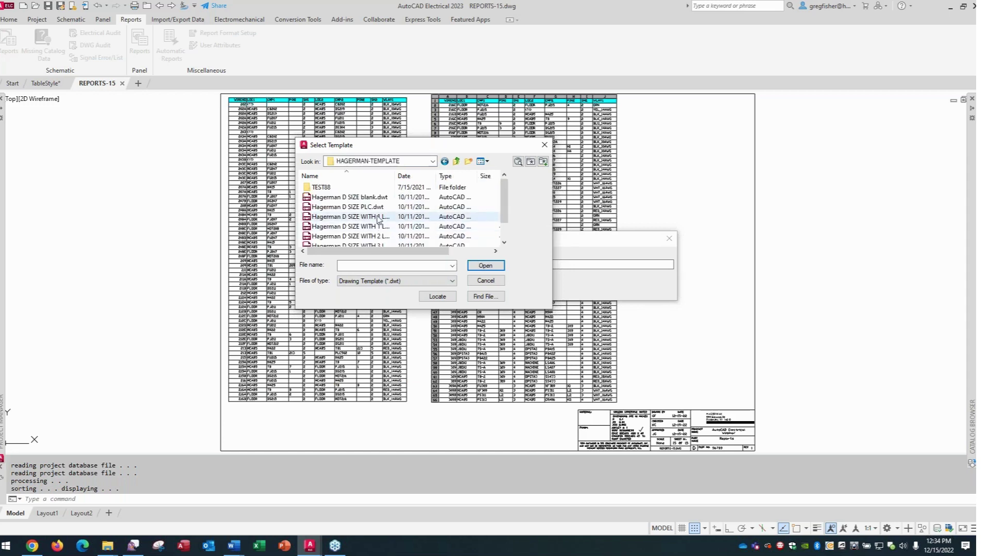
left_click(373, 198)
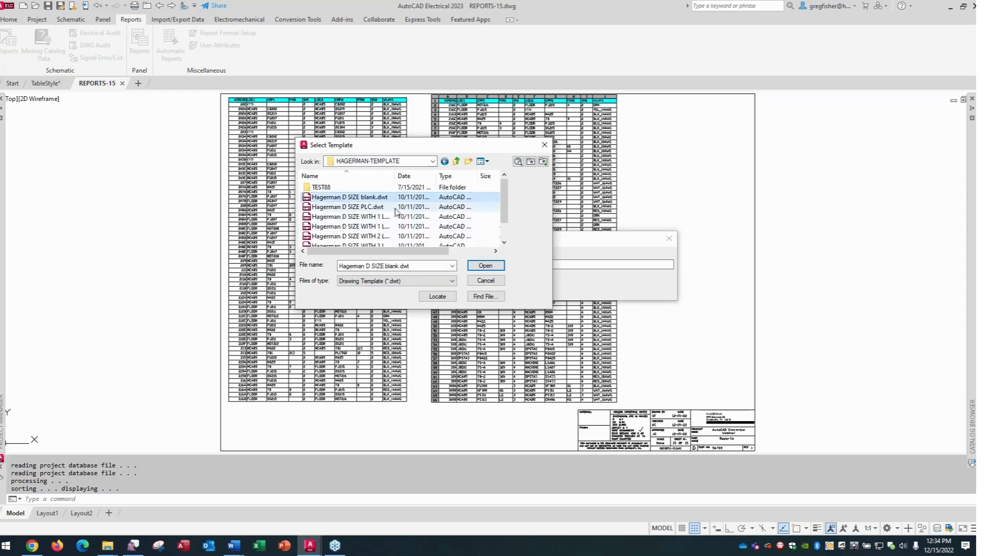
left_click(486, 266)
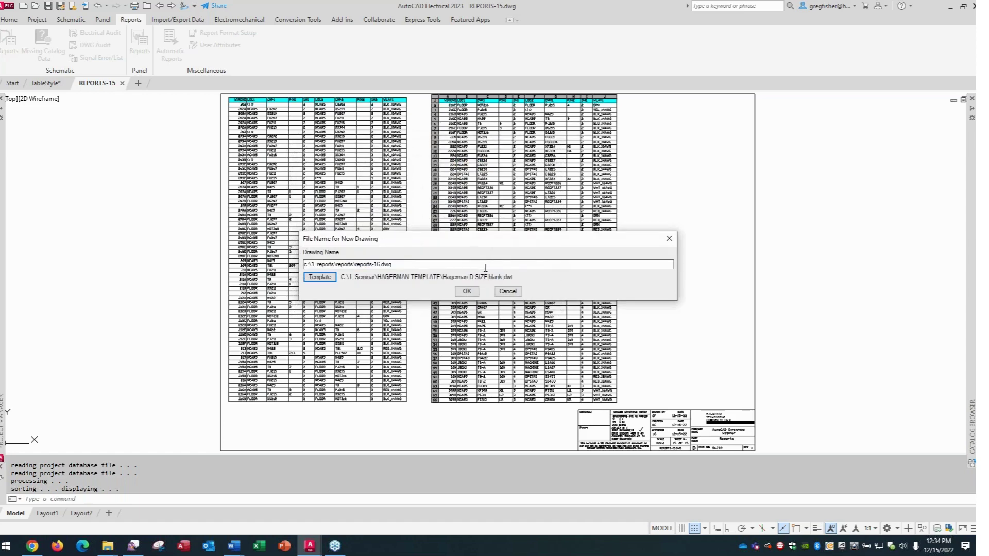
left_click(468, 292)
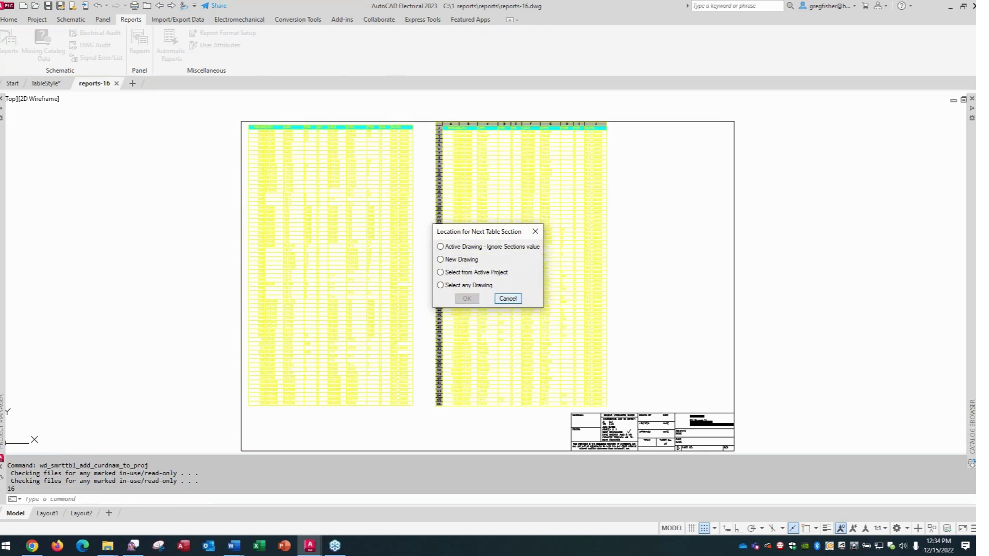
Continue the wire table in another new drawing, reports-17.dwg, based on the template Hagerman D SIZE blank.dwt
left_click(441, 260)
left_click(467, 298)
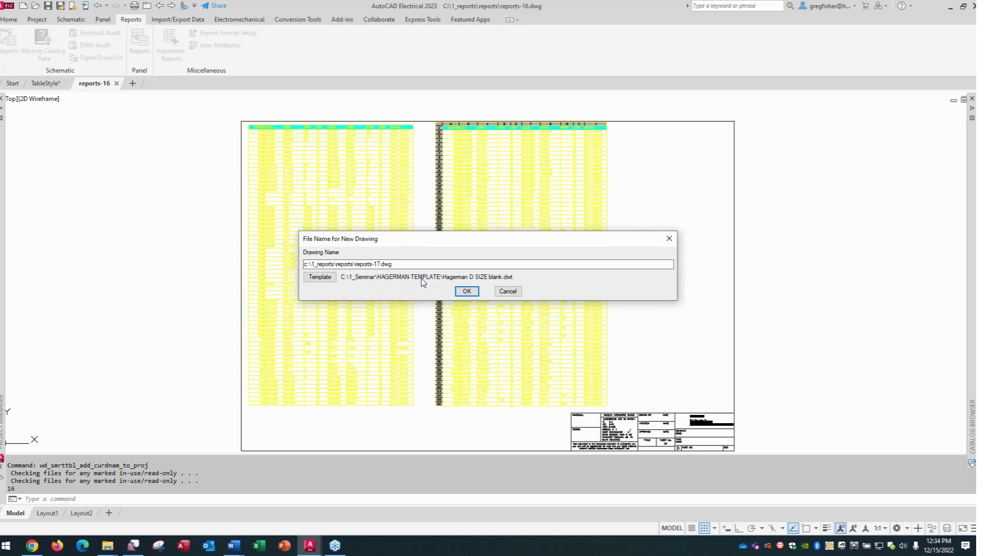
left_click(467, 292)
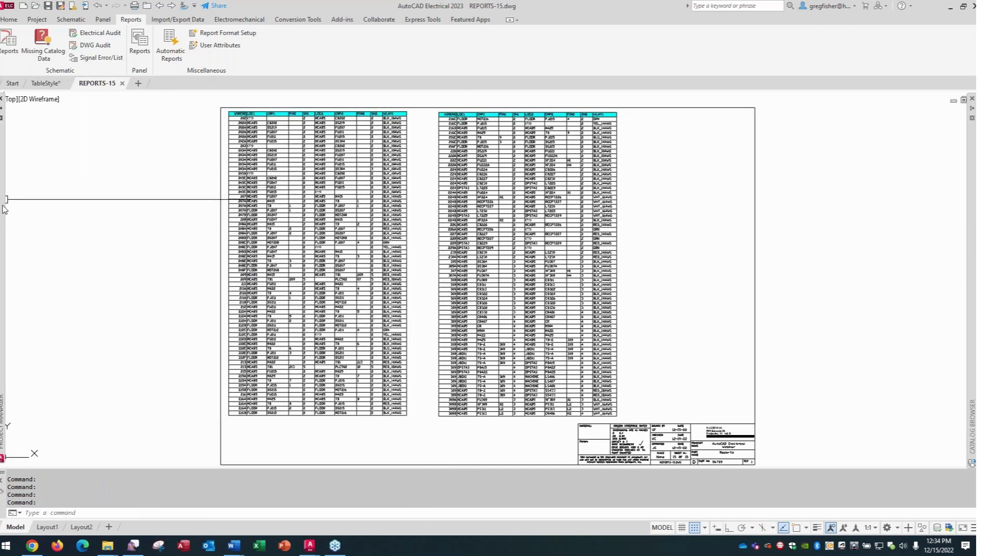
Preview REPORTS-16 and REPORTS-17 in the project, open REPORTS-16, and compare its tables with those in REPORTS-15
mouse_move(5, 208)
scroll(83, 212, "down", 1)
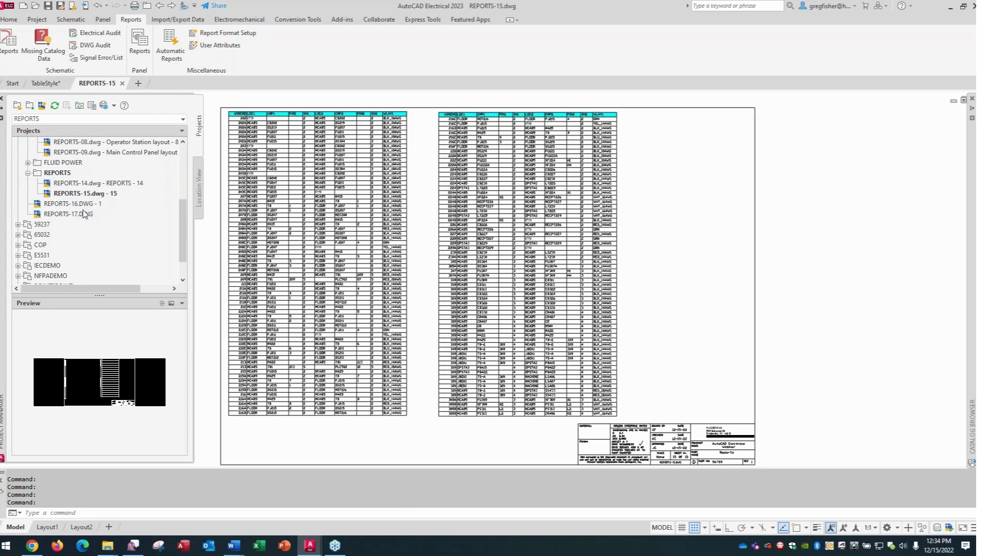
left_click(79, 206)
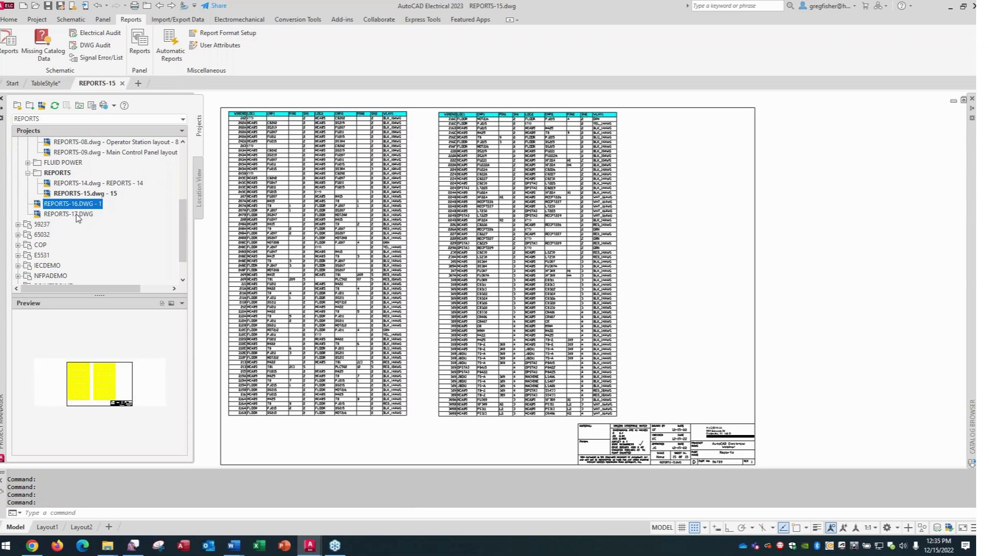
left_click(77, 216)
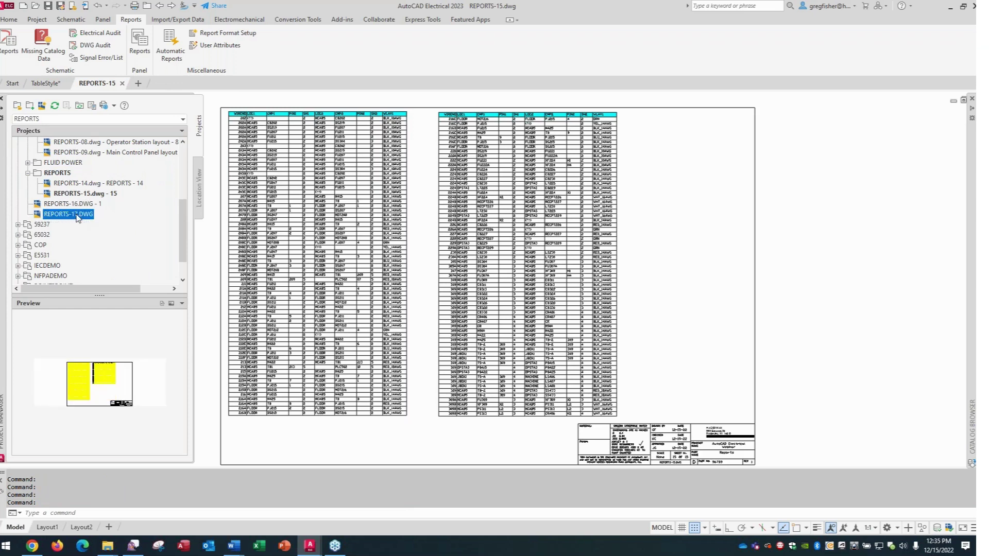
double_click(41, 205)
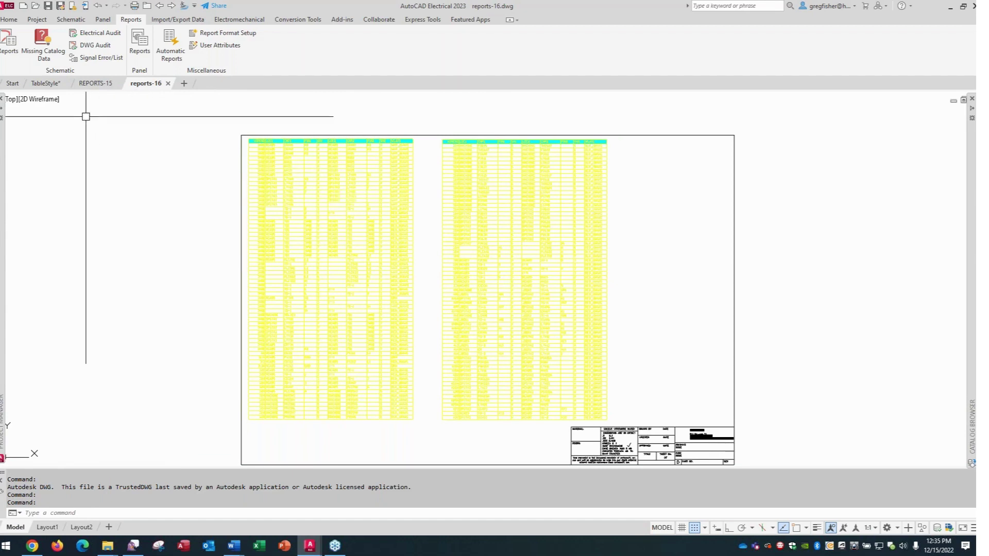
left_click(93, 84)
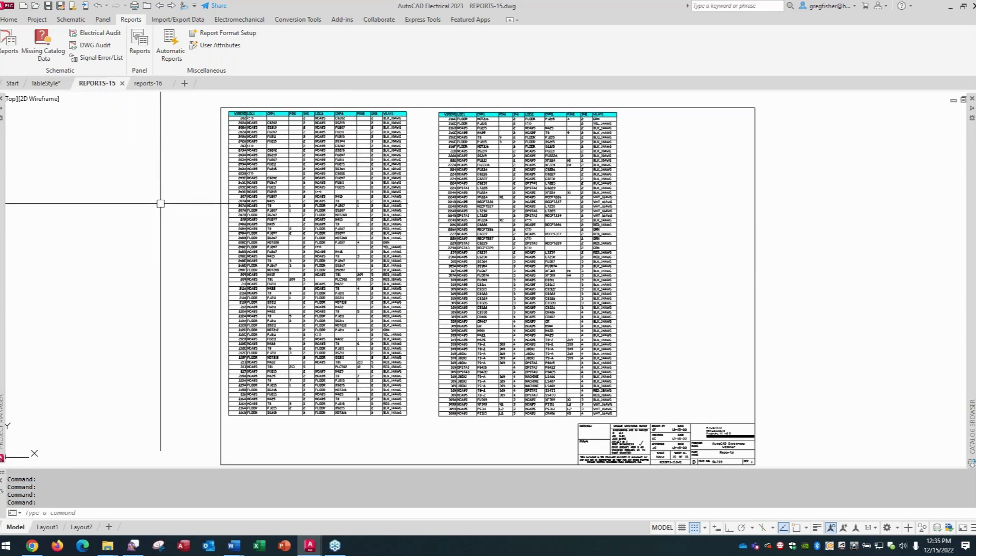
left_click(148, 84)
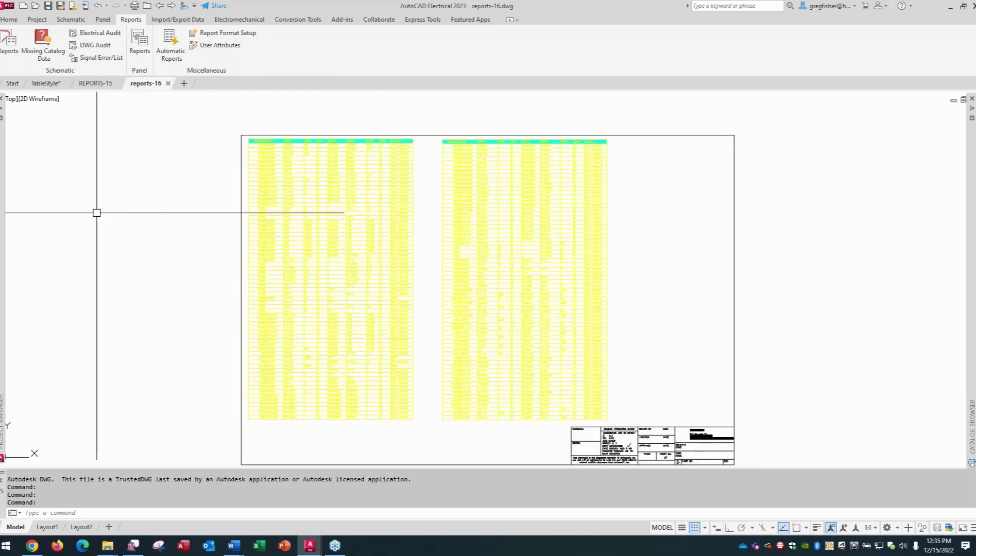
Check which layer the reports-16 table is on and change the MISC layer's color to white
left_click(12, 23)
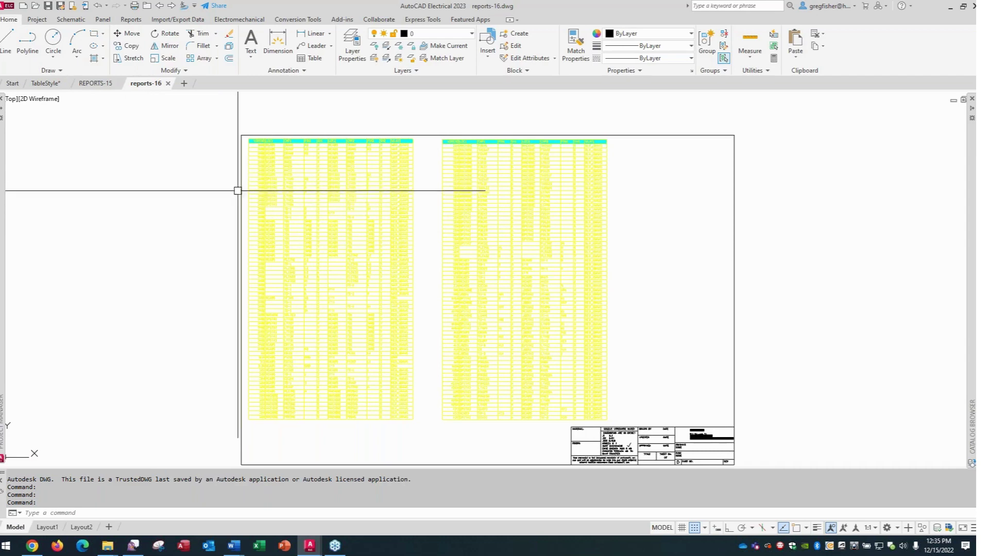
left_click(272, 202)
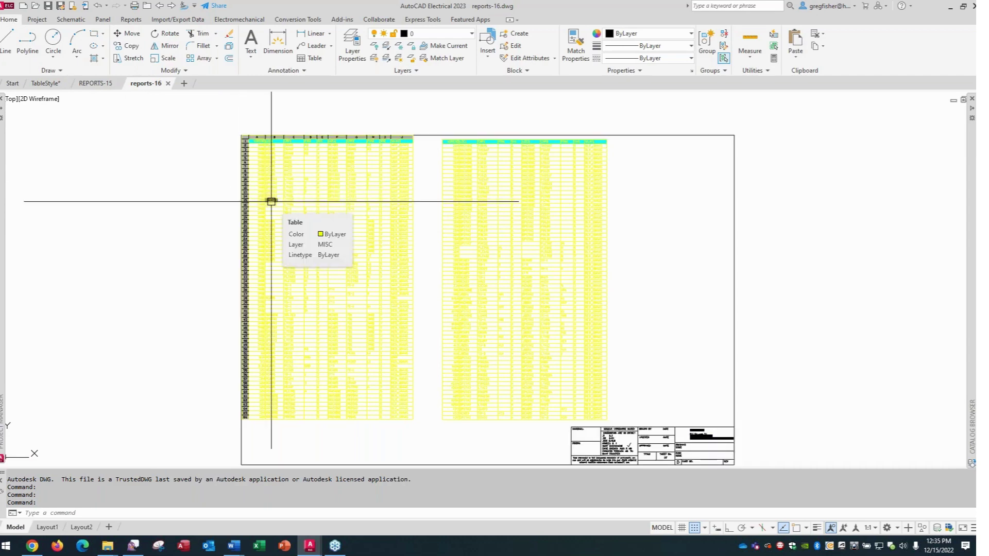
key("Escape")
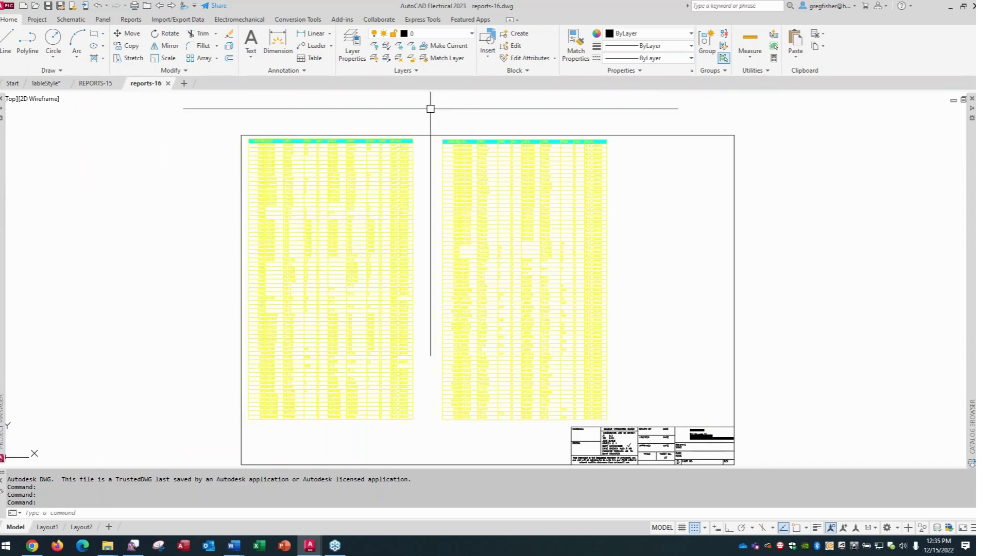
left_click(352, 52)
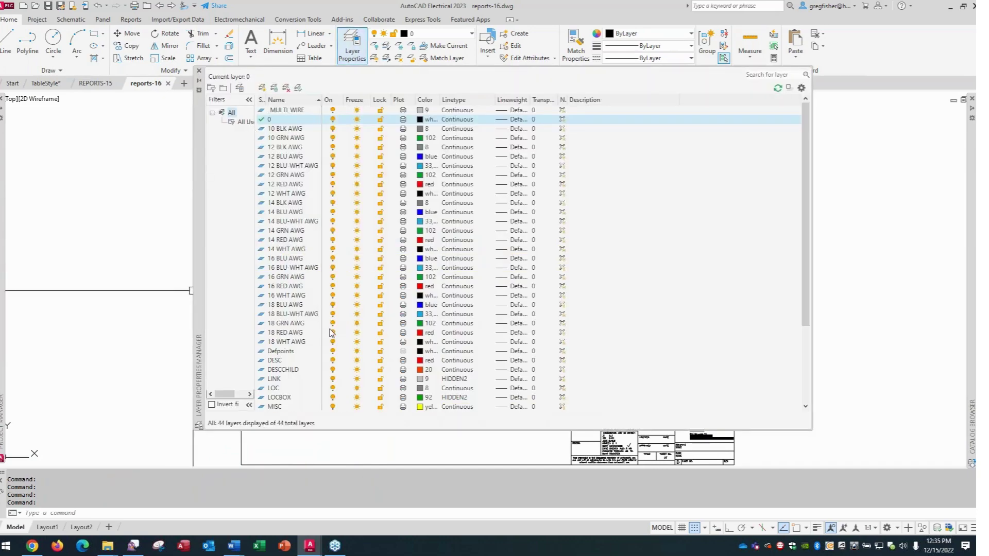
left_click(421, 407)
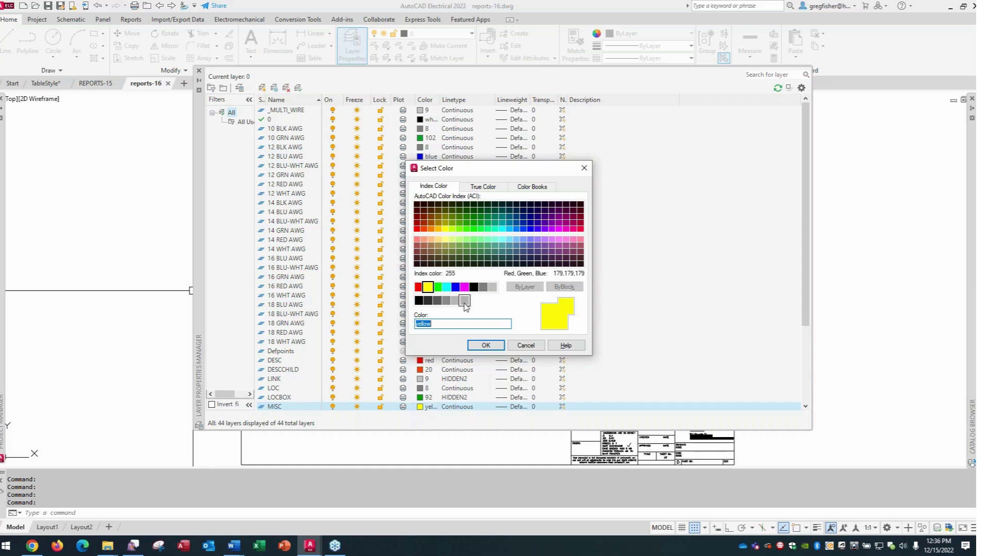
left_click(473, 288)
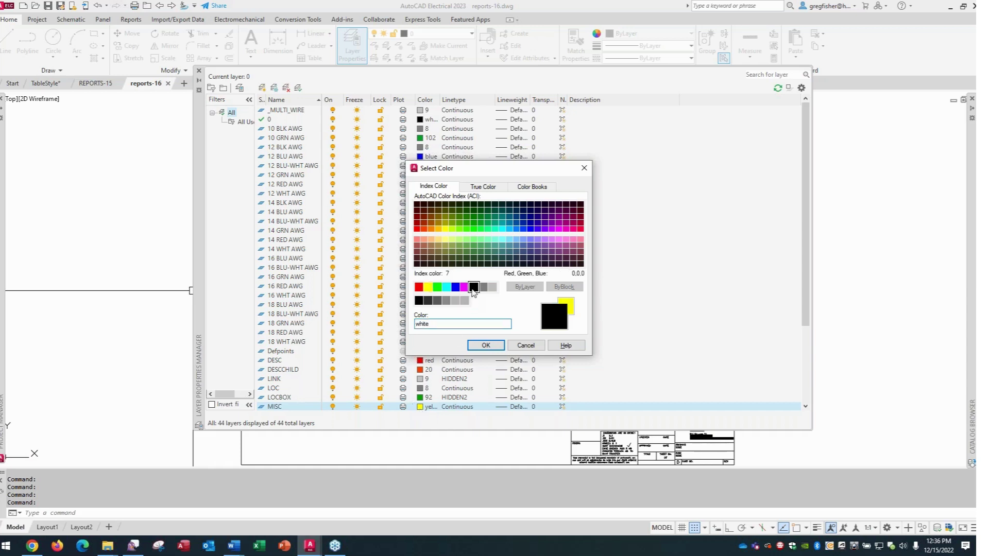
left_click(485, 346)
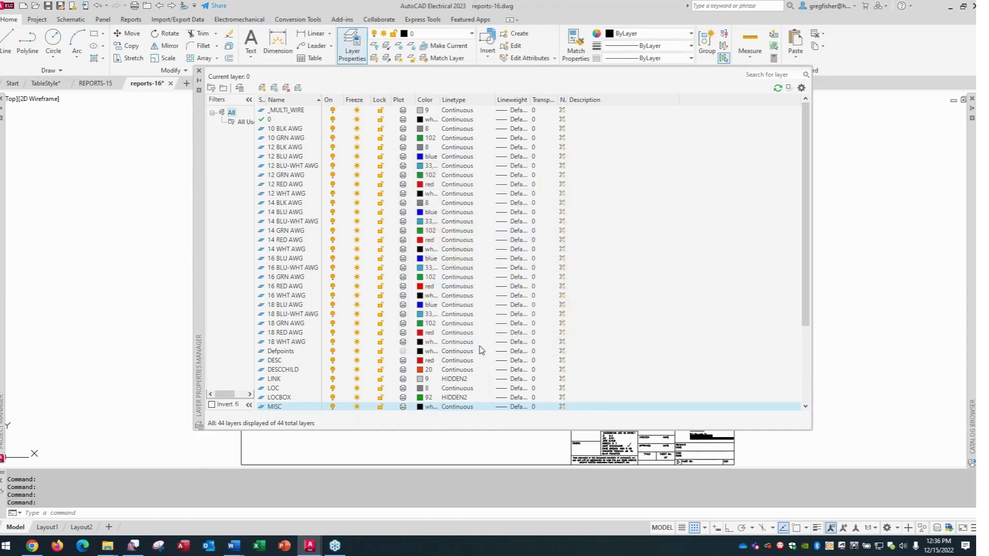
left_click(199, 71)
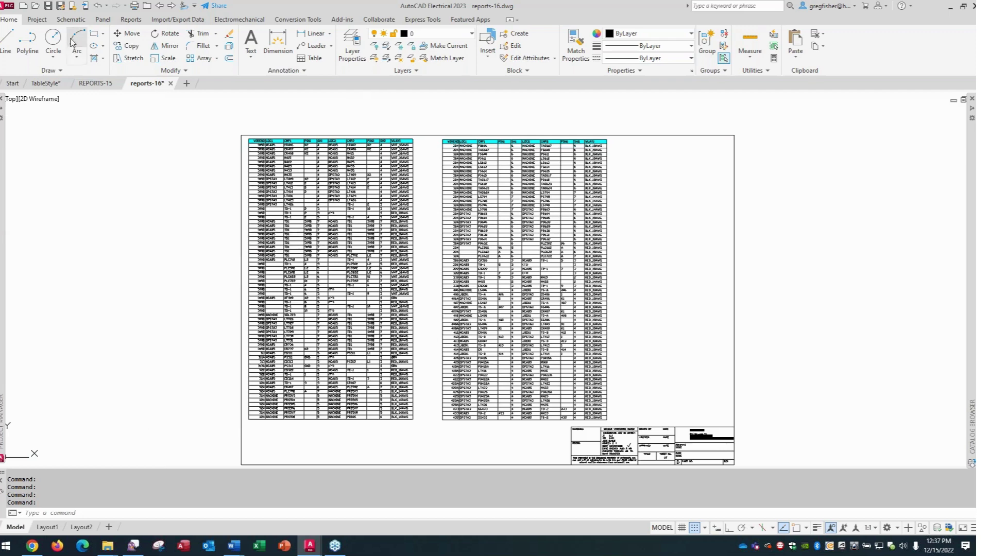
Generate the project-wide panel Bill of Material report for all drawings and look through its records
left_click(131, 19)
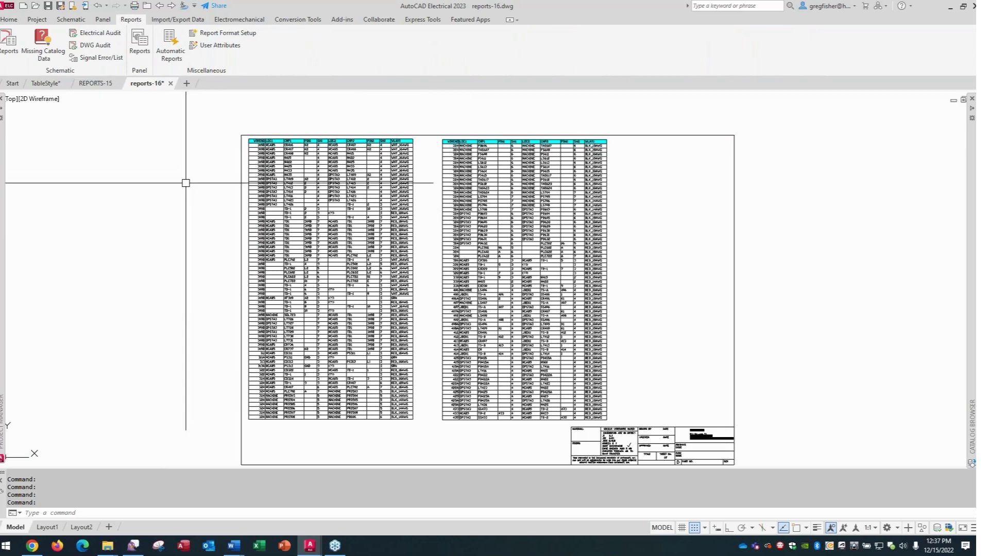
left_click(145, 47)
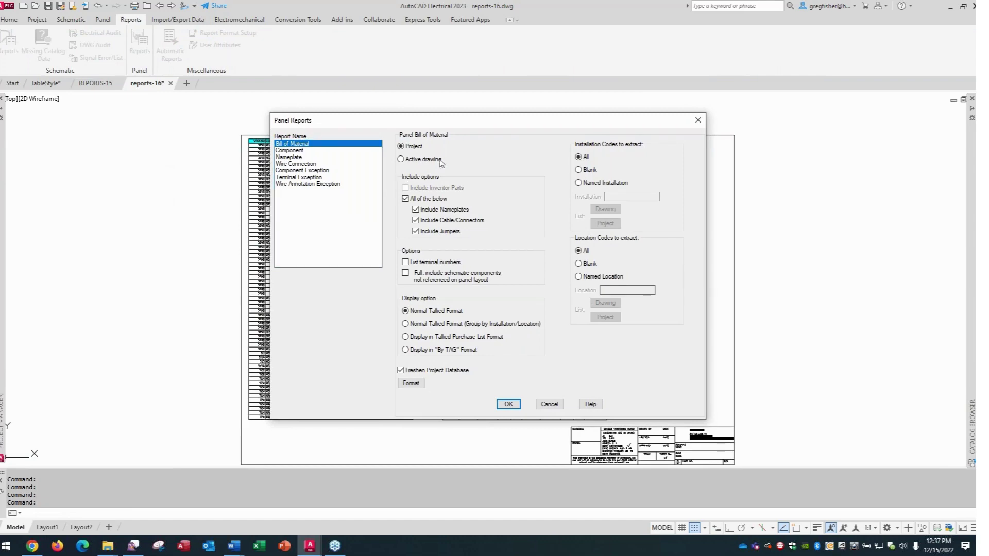
left_click(508, 404)
left_click(342, 268)
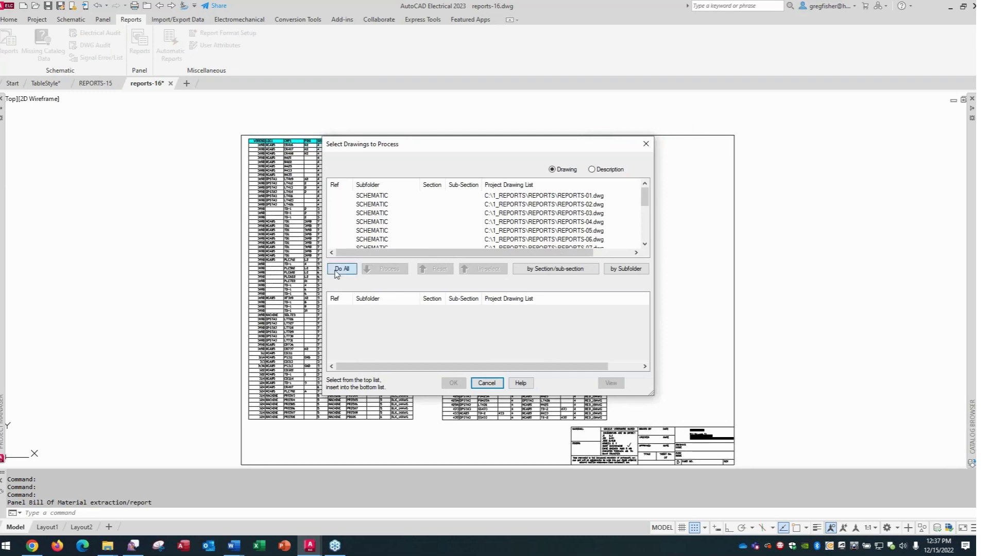
left_click(454, 382)
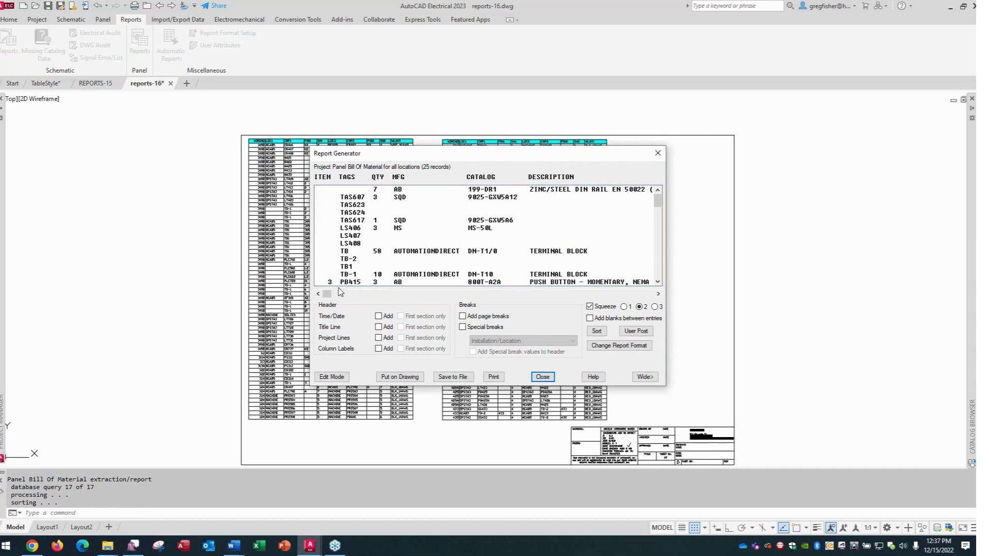
mouse_move(327, 293)
left_mouse_down()
mouse_move(530, 295)
mouse_move(326, 294)
left_mouse_up()
mouse_move(659, 203)
left_mouse_down()
mouse_move(660, 273)
mouse_move(659, 201)
left_mouse_up()
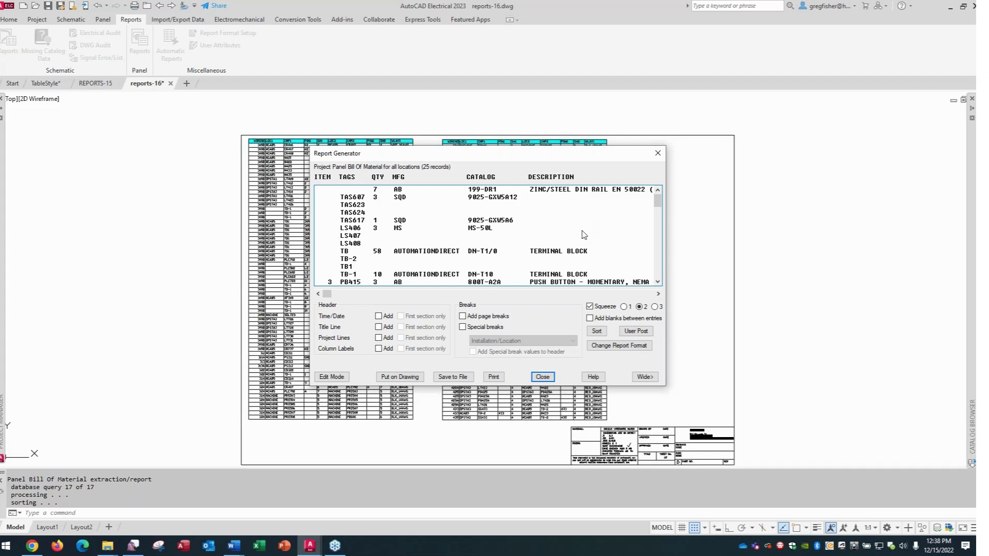
Add USER1 after CATALOG and SH after DESCRIPTION to the report fields, apply the format, and close the report
left_click(617, 346)
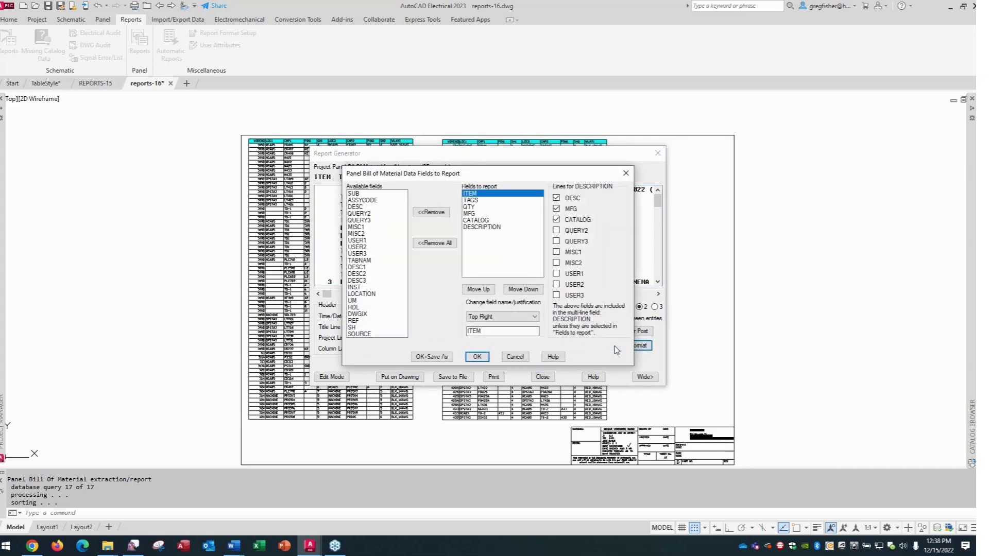
left_click(476, 220)
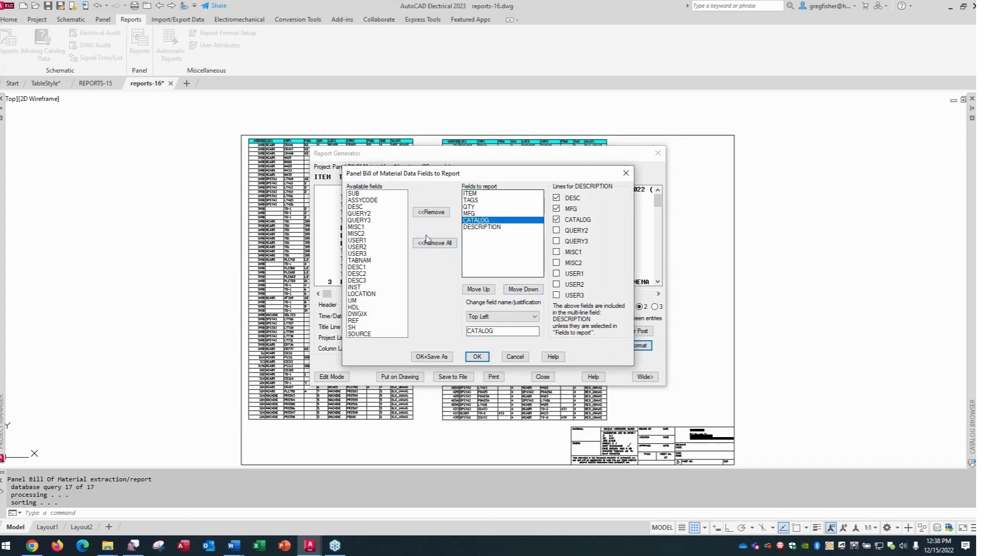
double_click(368, 241)
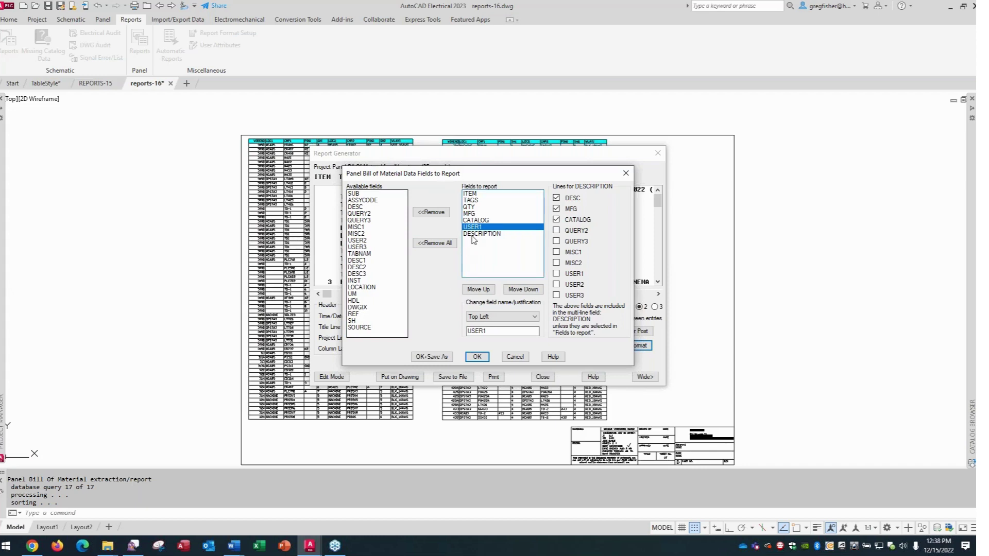
double_click(356, 321)
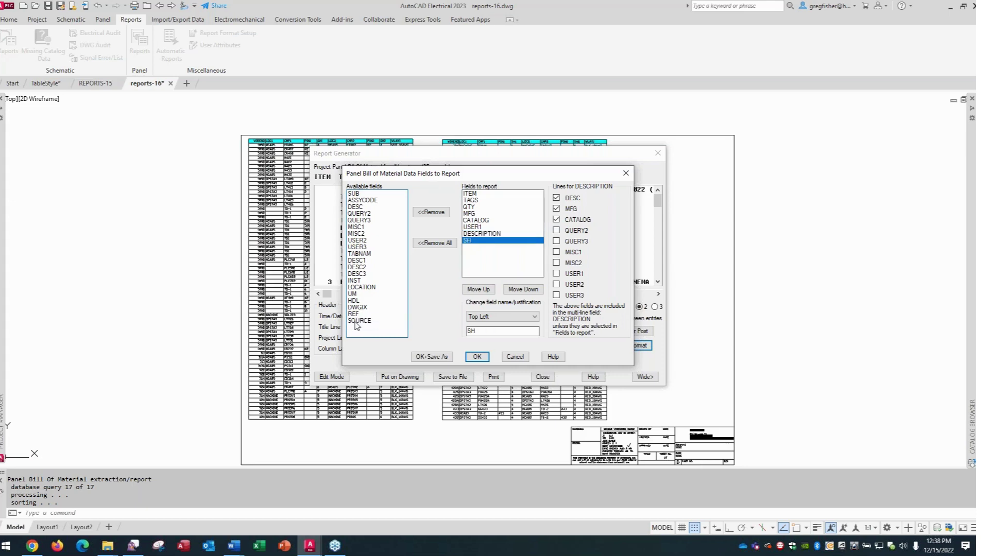
left_click(477, 357)
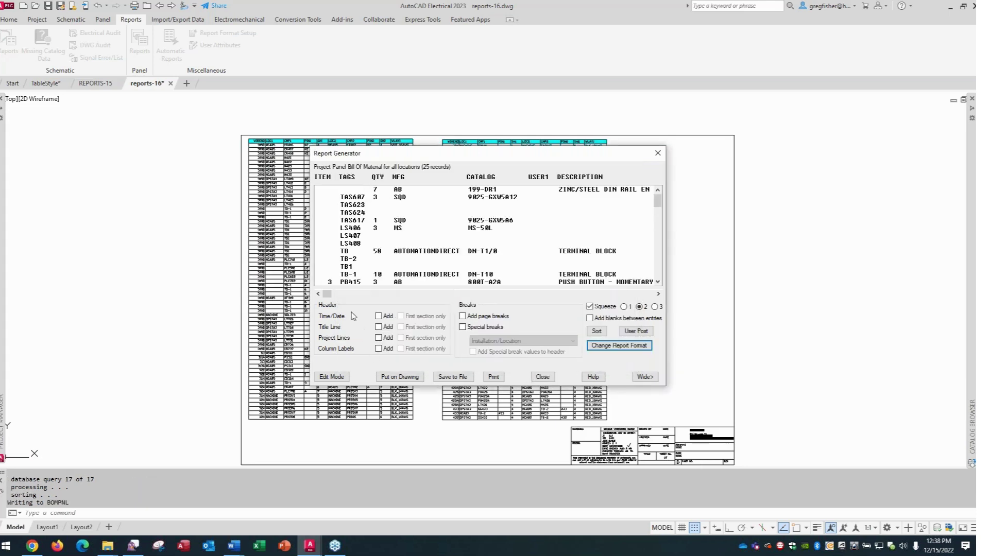
mouse_move(333, 300)
left_mouse_down()
mouse_move(505, 311)
mouse_move(655, 305)
mouse_move(327, 303)
left_mouse_up()
left_click(545, 377)
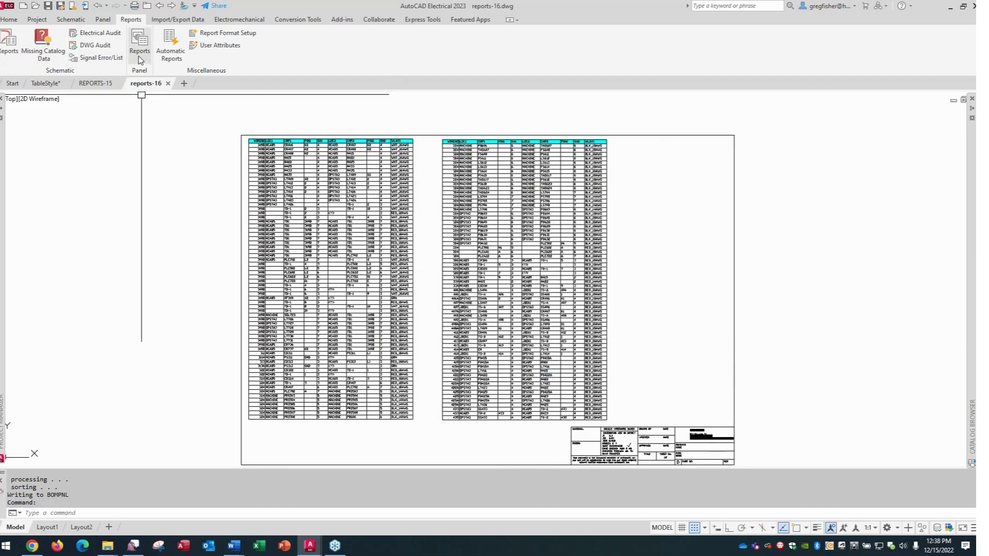
Run the panel Bill of Material report again for every drawing in the project
left_click(139, 52)
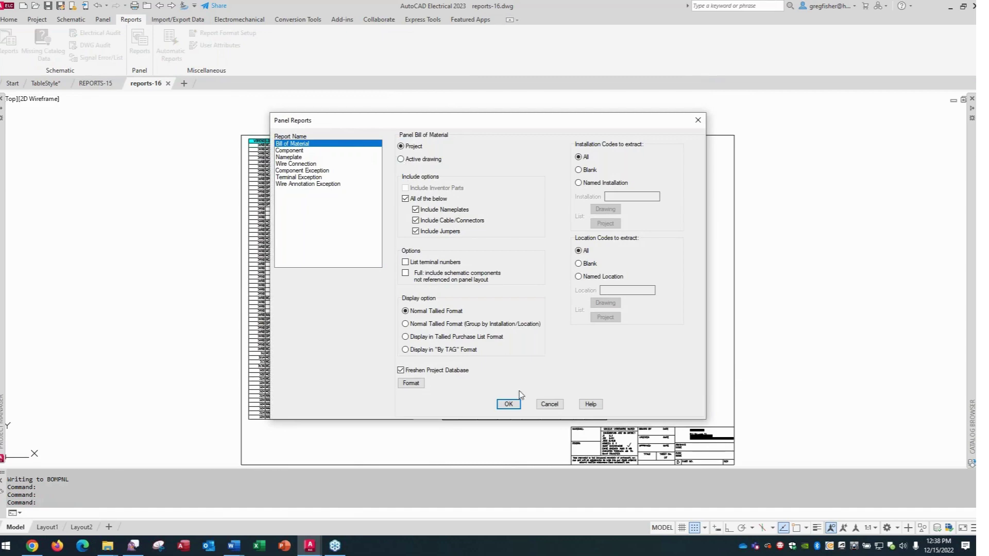
left_click(508, 404)
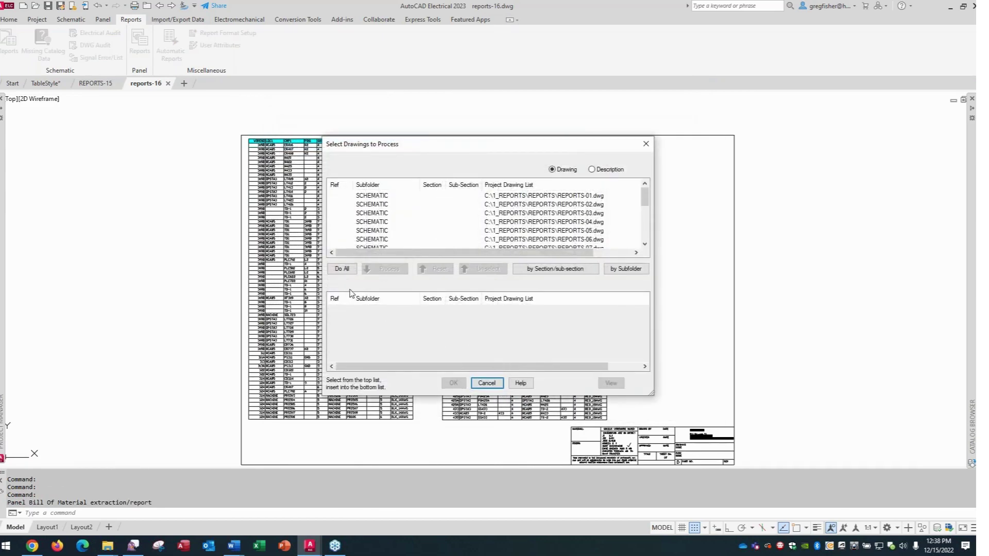
left_click(341, 269)
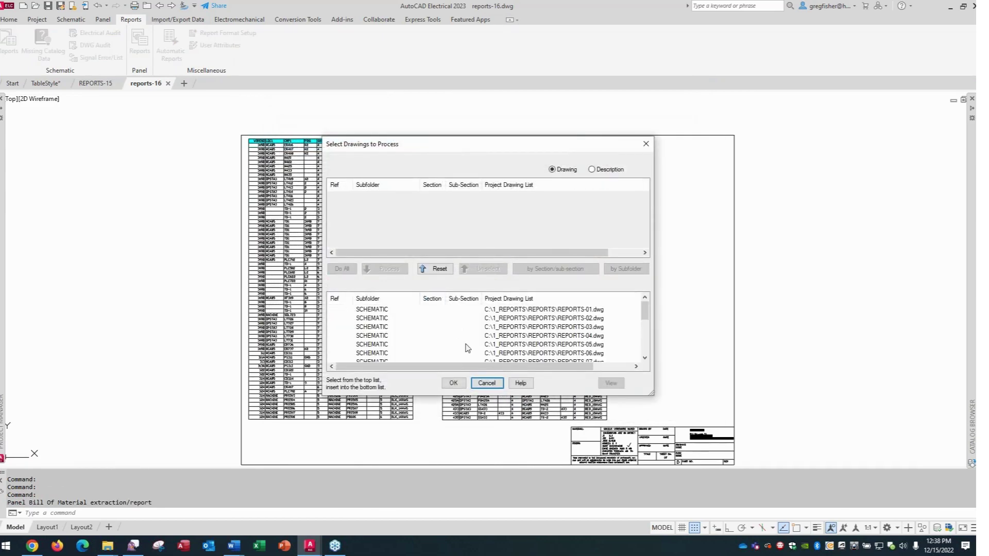
left_click(453, 383)
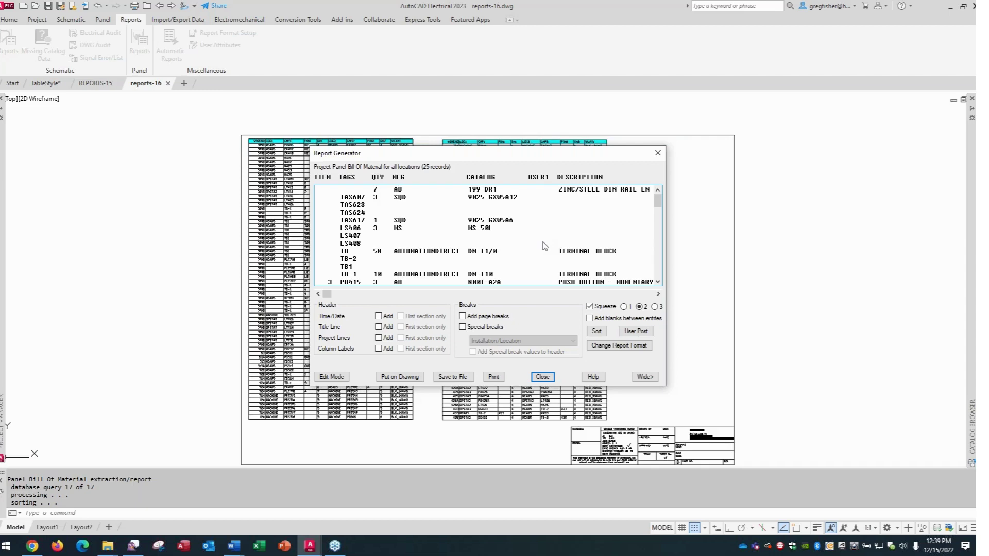
Save the current panel Bill of Material field format as bompnl_1.set in the C:\1_REPORTS\REPORTS folder
left_click(619, 347)
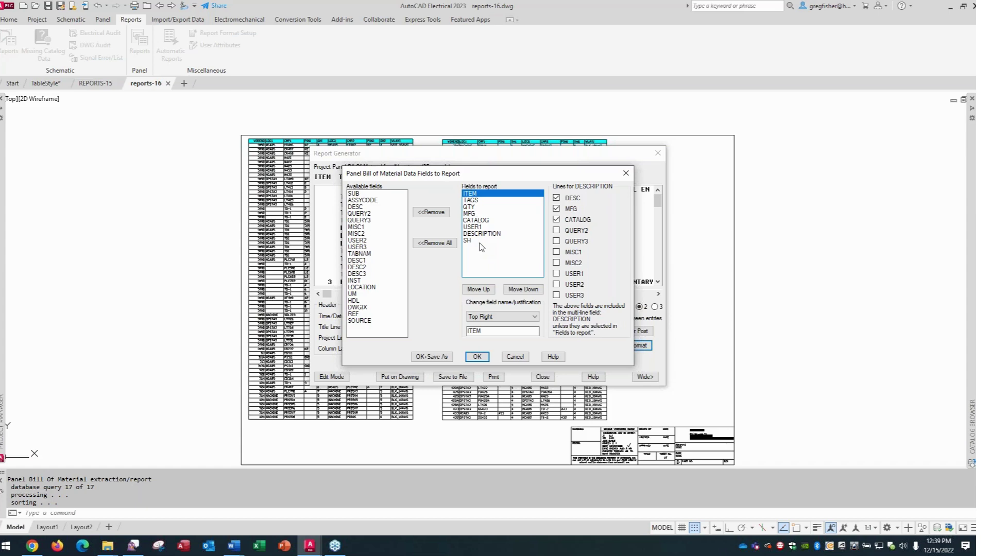
left_click(432, 357)
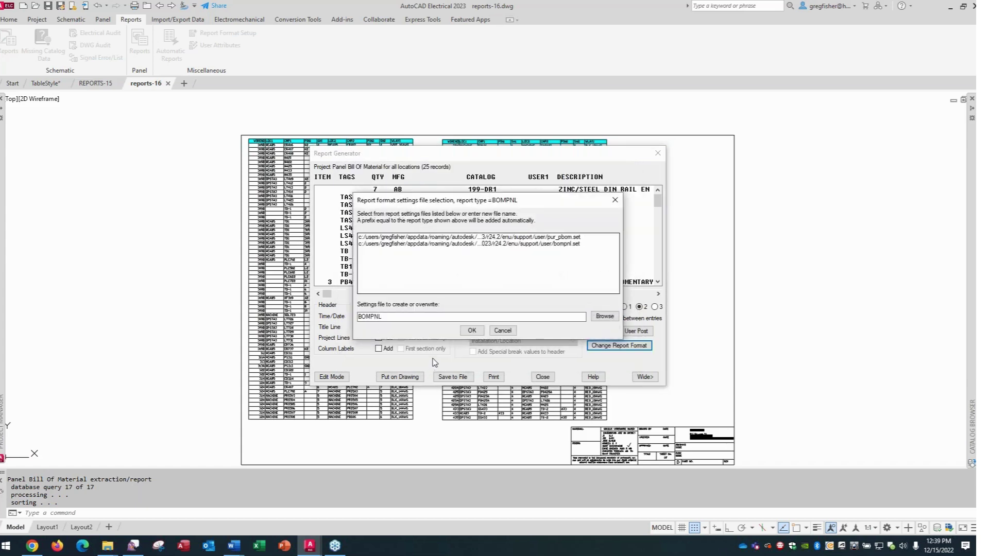
left_click(605, 316)
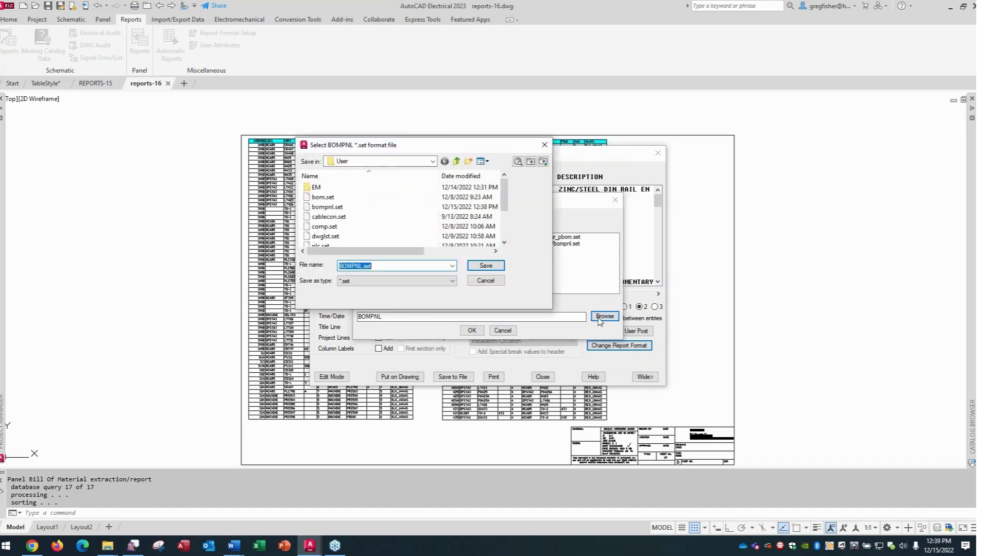
left_click(432, 162)
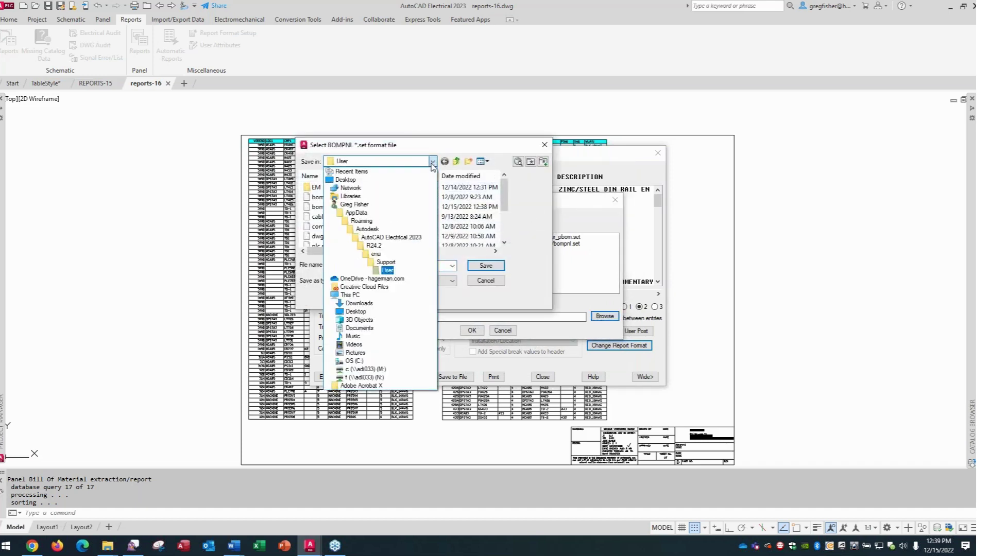
left_click(355, 362)
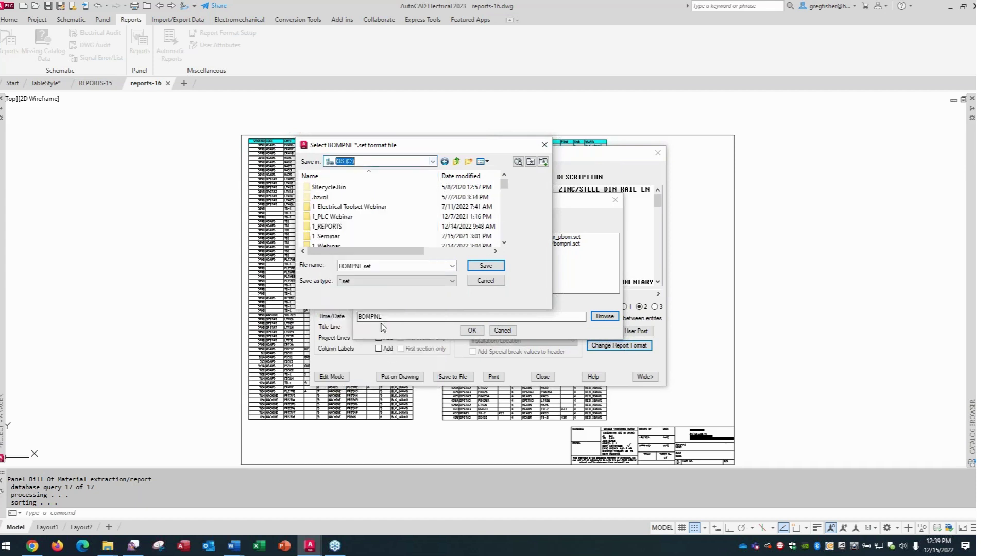
double_click(354, 227)
double_click(330, 190)
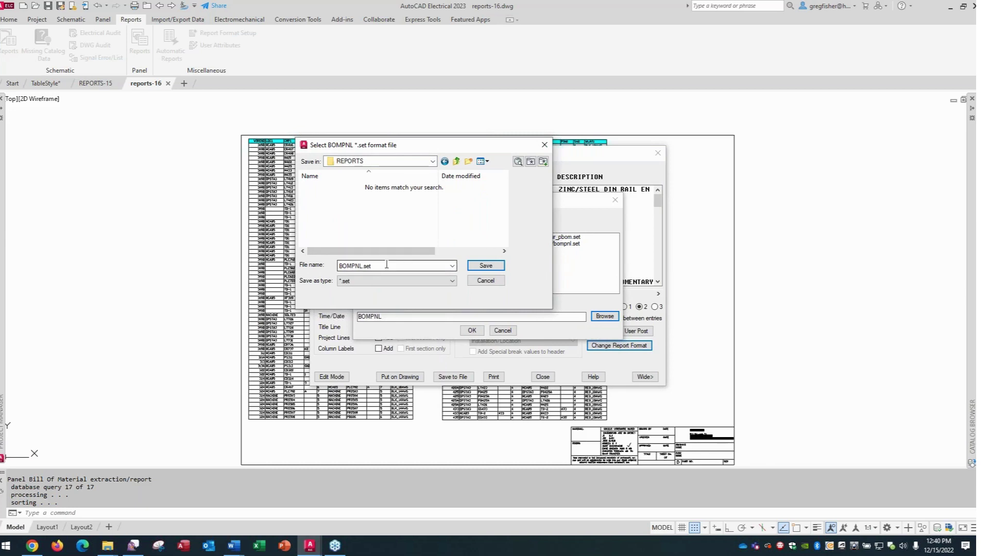
left_click(366, 267)
left_click(362, 267)
left_click(471, 266)
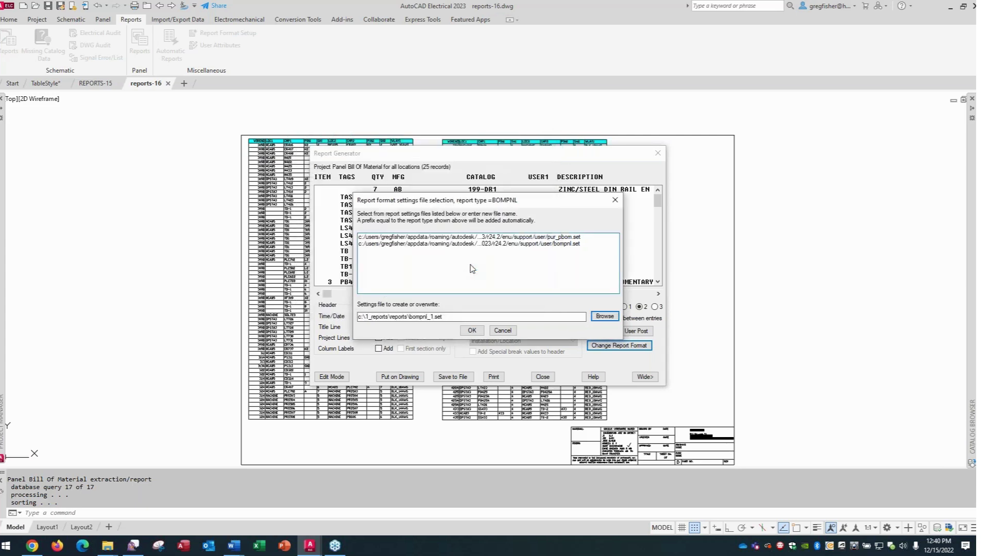
left_click(472, 331)
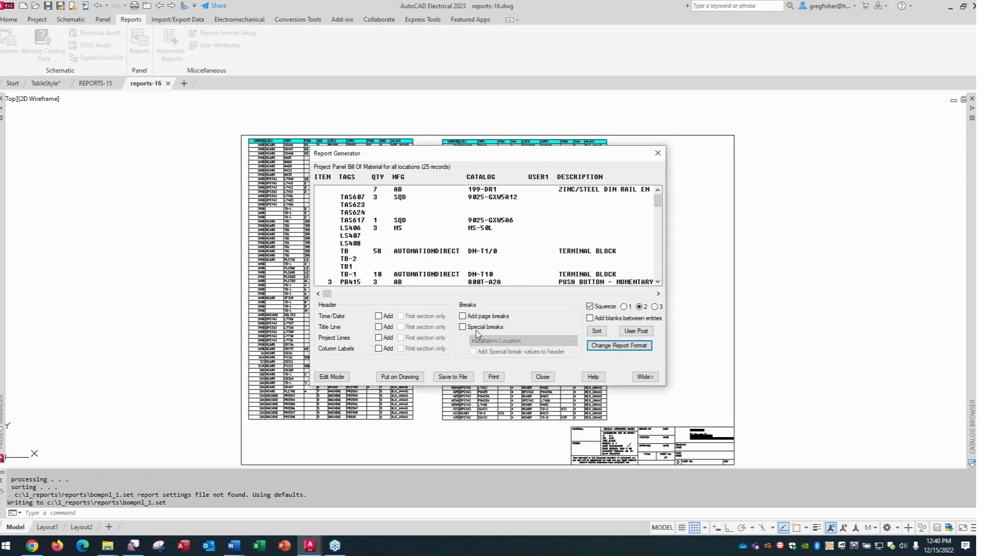
Remove the USER1 and SH fields from the panel Bill of Material report and apply the format
left_click(623, 349)
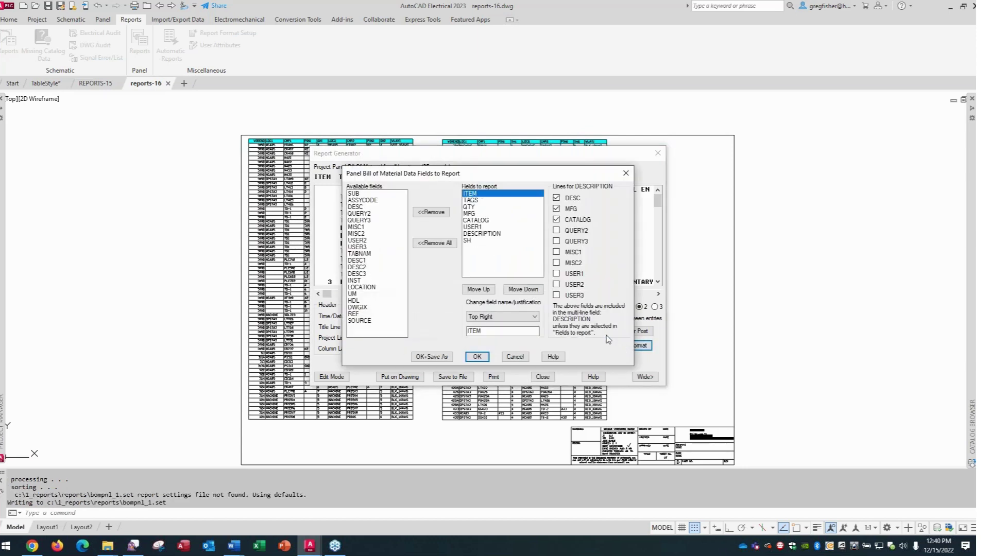
left_click(472, 227)
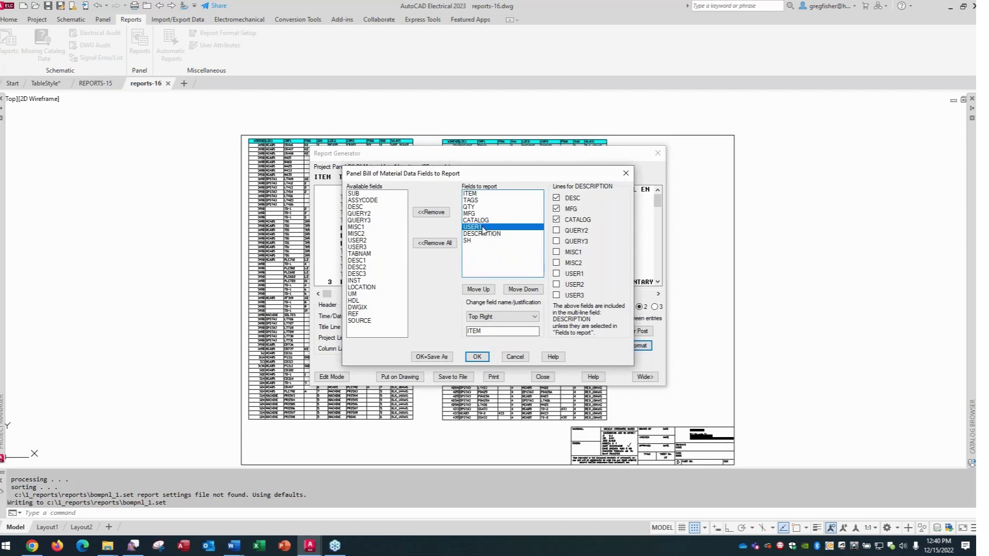
left_click(430, 213)
left_click(468, 235)
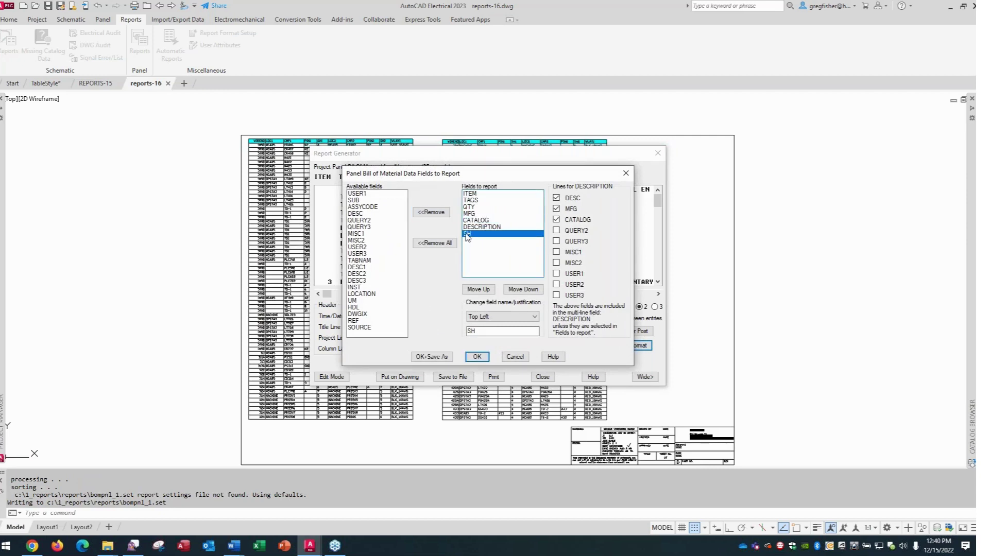
left_click(431, 213)
left_click(476, 359)
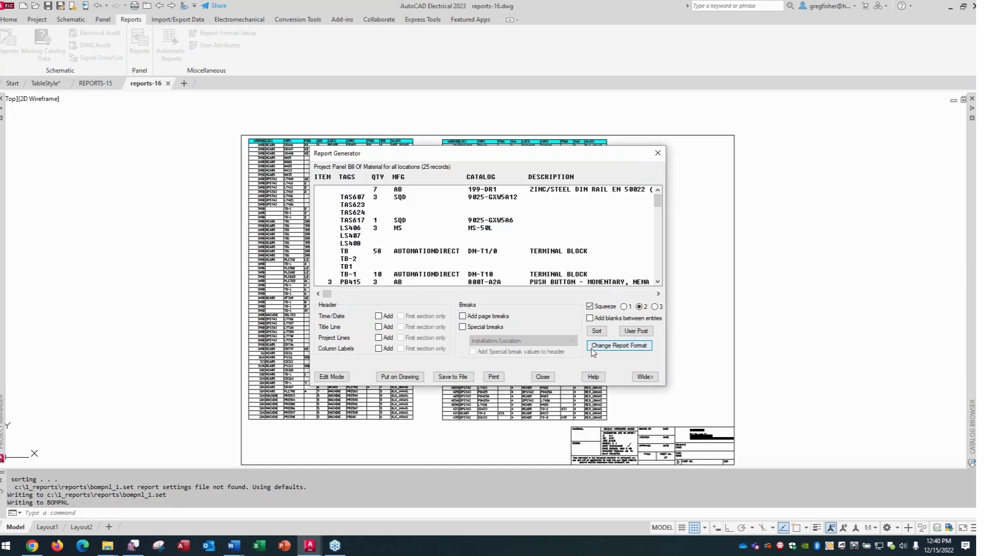
Save the reduced field format as bompnl_2.set in the C:\1_REPORTS\REPORTS folder and close the report
left_click(615, 346)
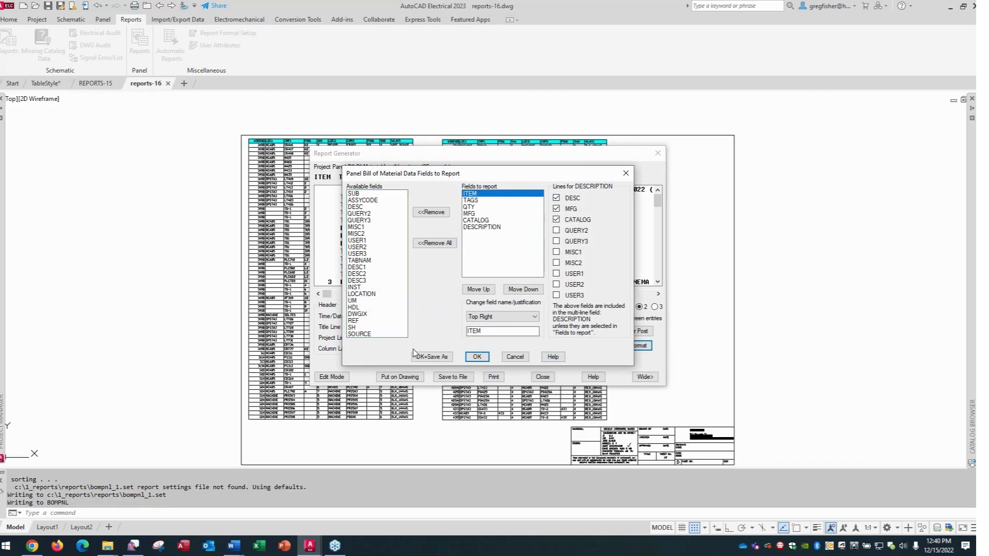
left_click(427, 358)
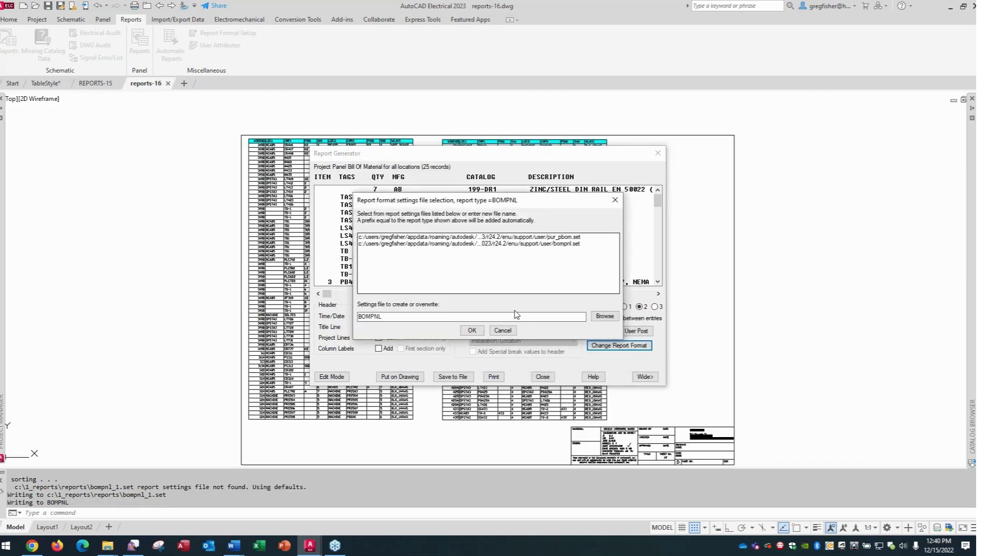
left_click(600, 317)
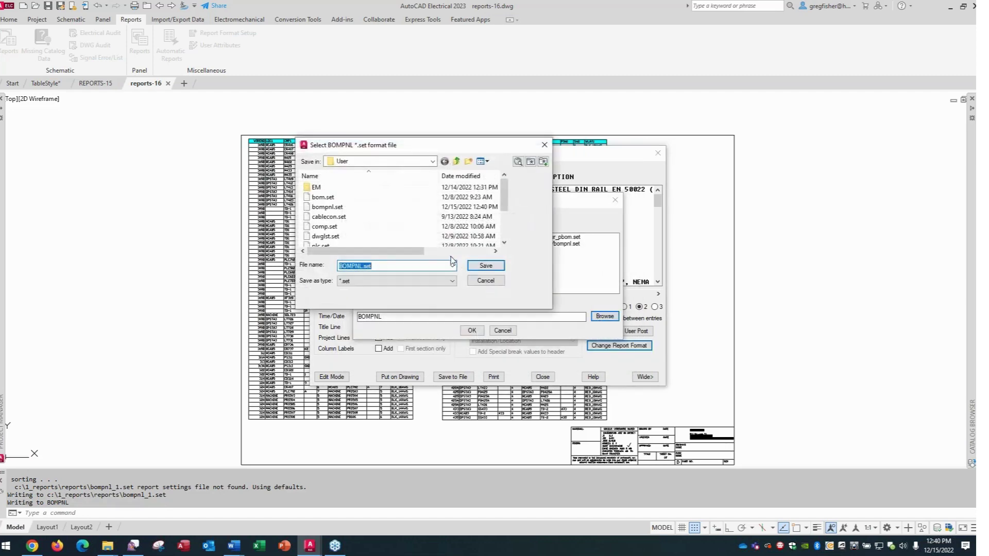
left_click(433, 162)
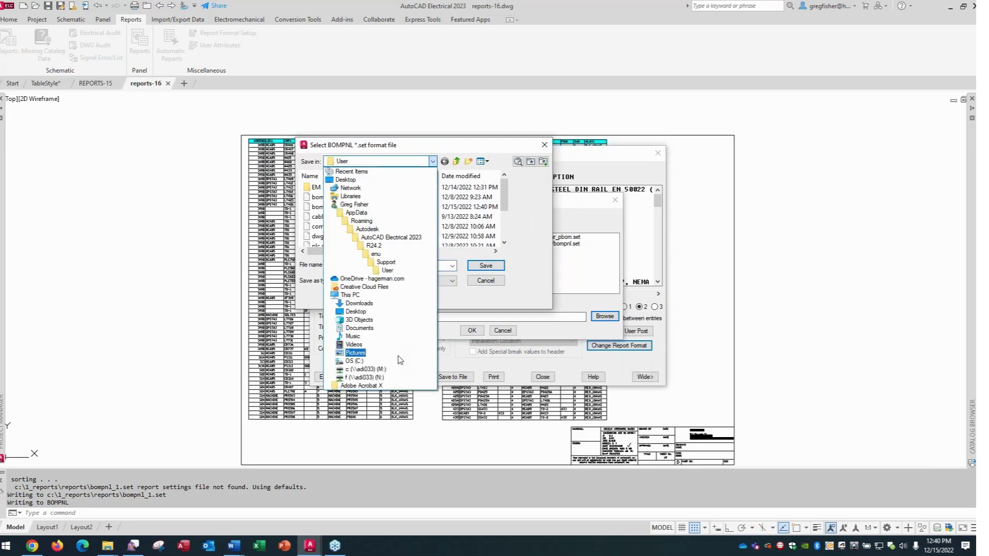
left_click(399, 361)
double_click(361, 238)
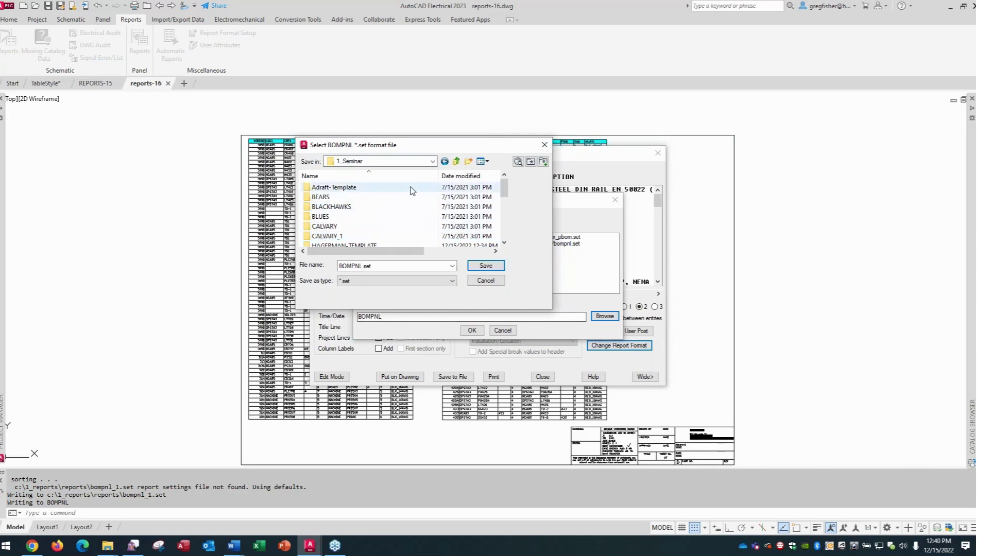
left_click(456, 161)
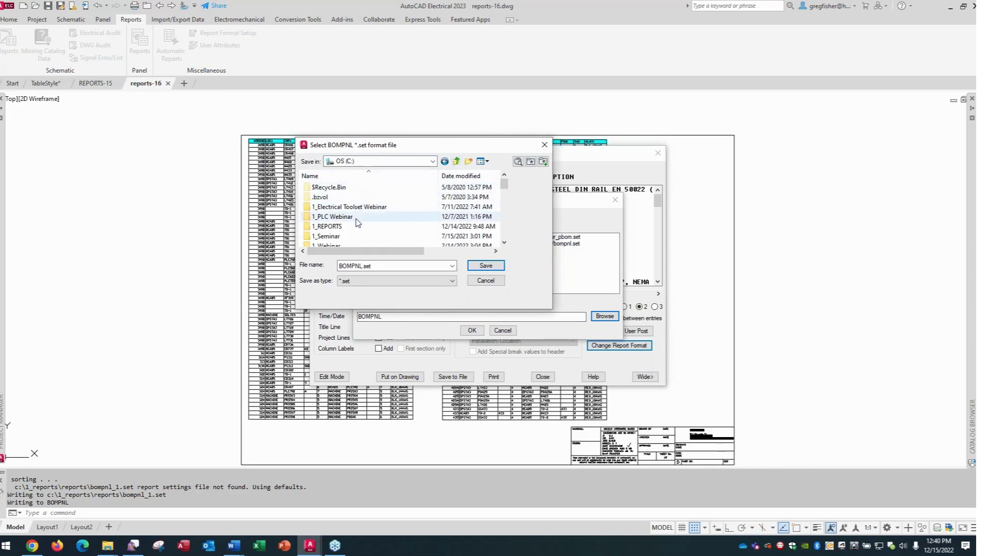
double_click(354, 226)
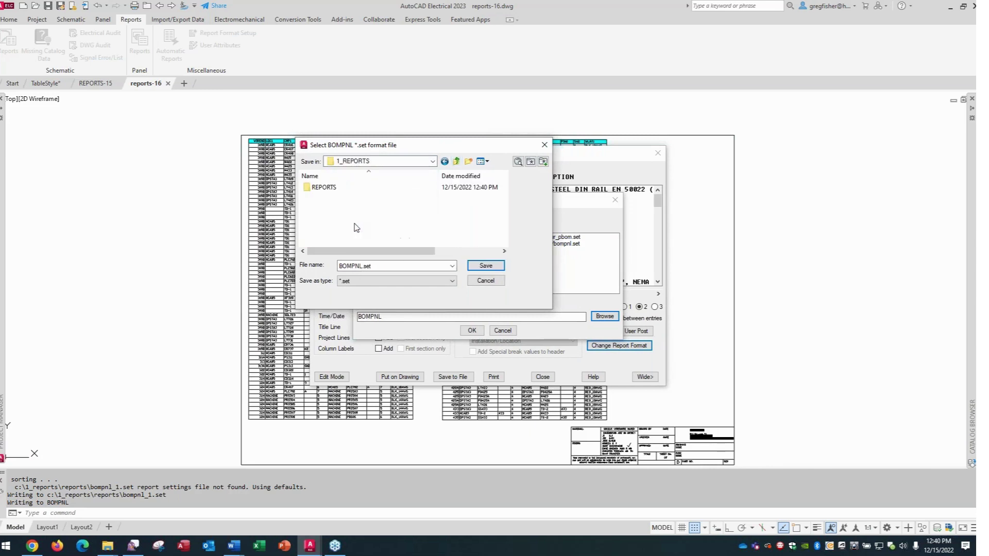
double_click(336, 189)
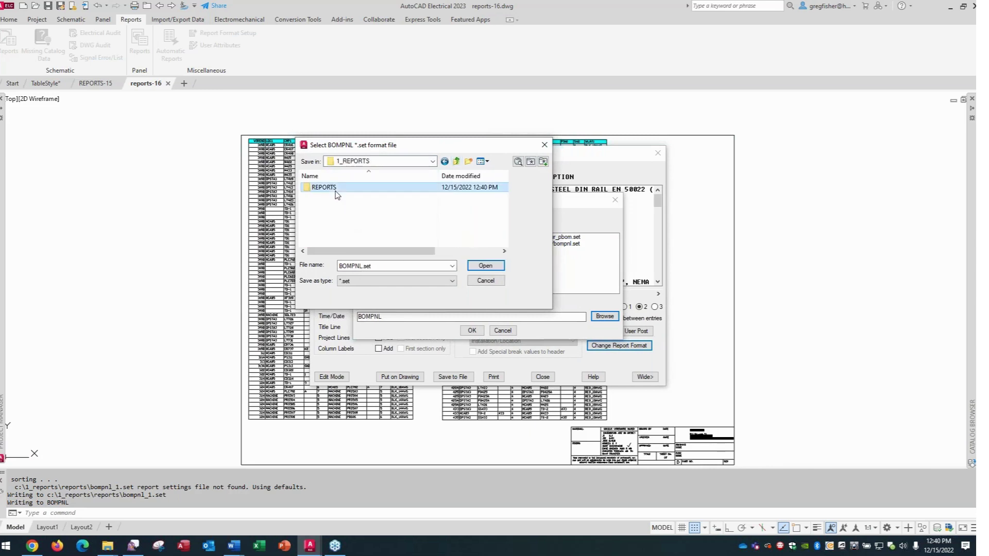
double_click(363, 267)
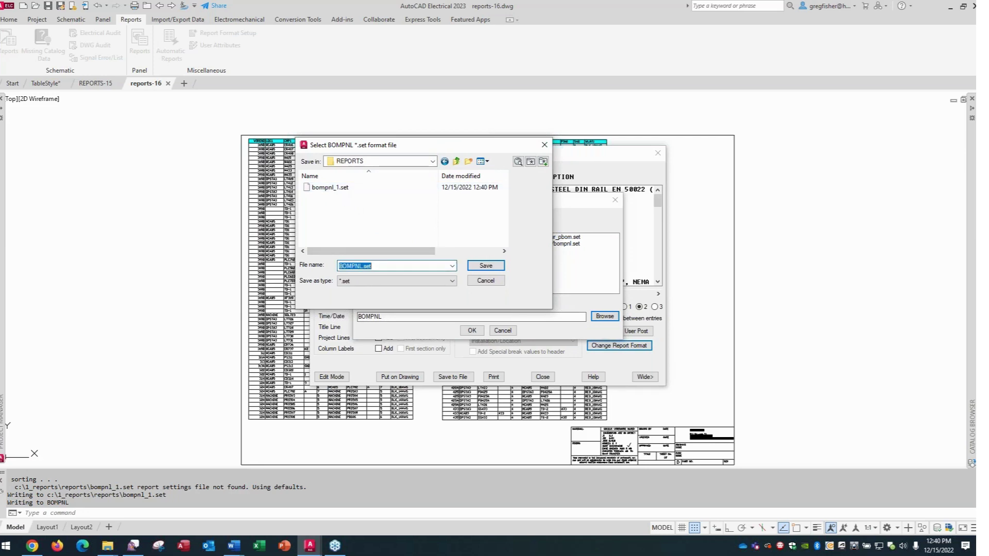
left_click(364, 268)
left_click(486, 266)
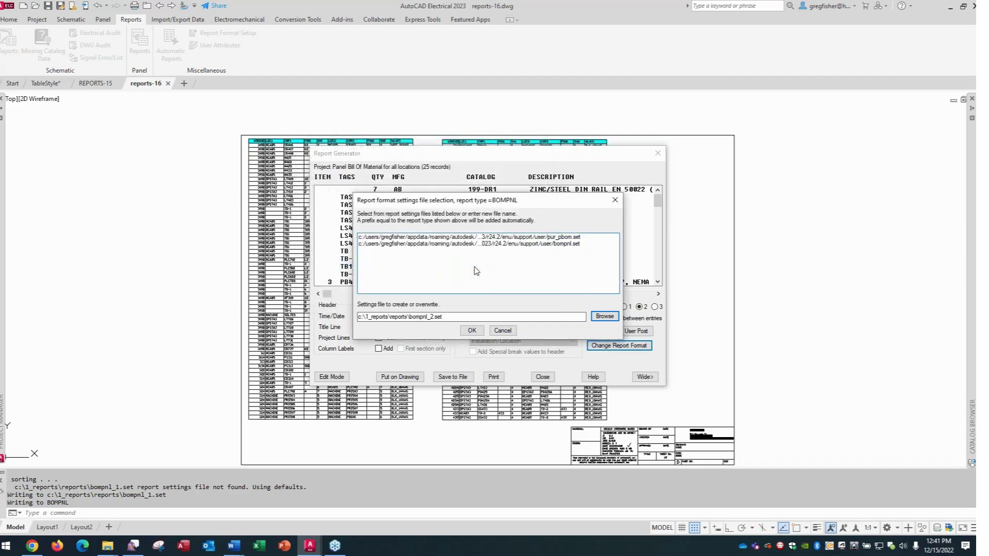
left_click(473, 331)
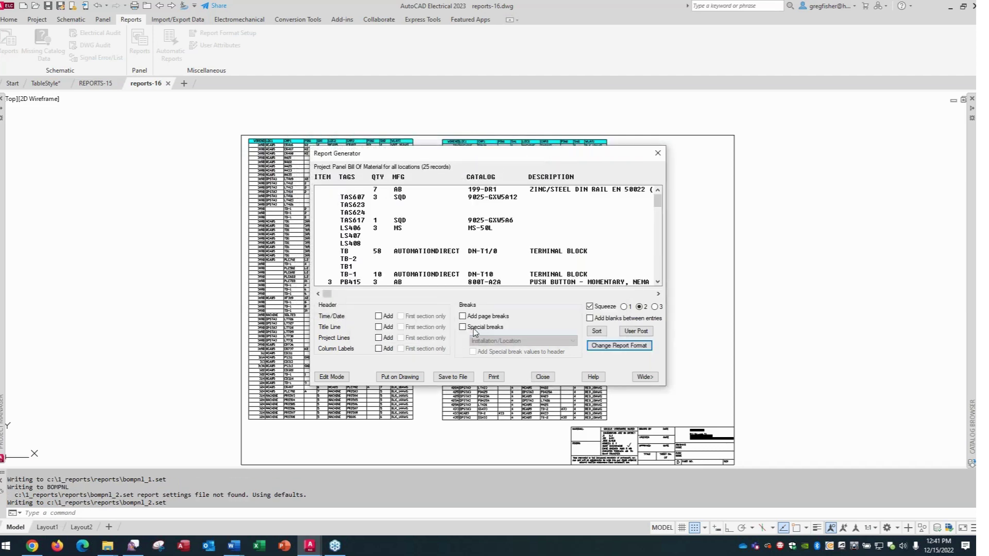
left_click(546, 380)
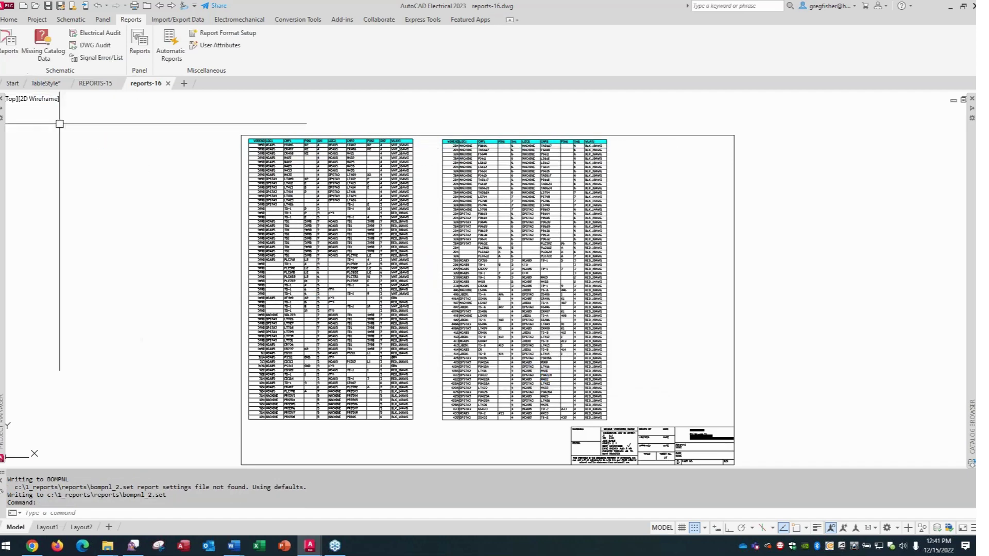
Start a new project-wide panel Bill of Material report and load bompnl_1.set from C:\1_REPORTS\REPORTS as its format
left_click(138, 52)
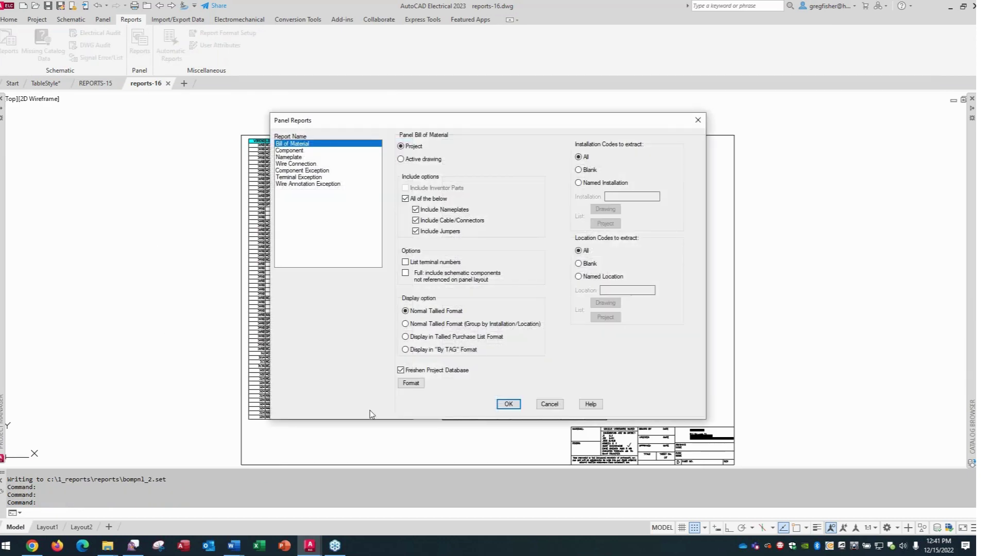
left_click(411, 384)
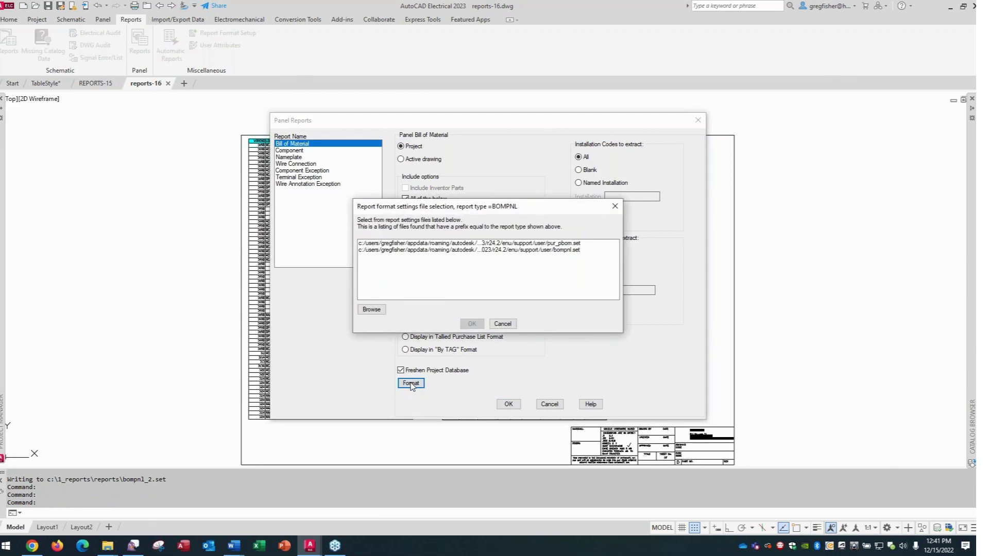
left_click(372, 310)
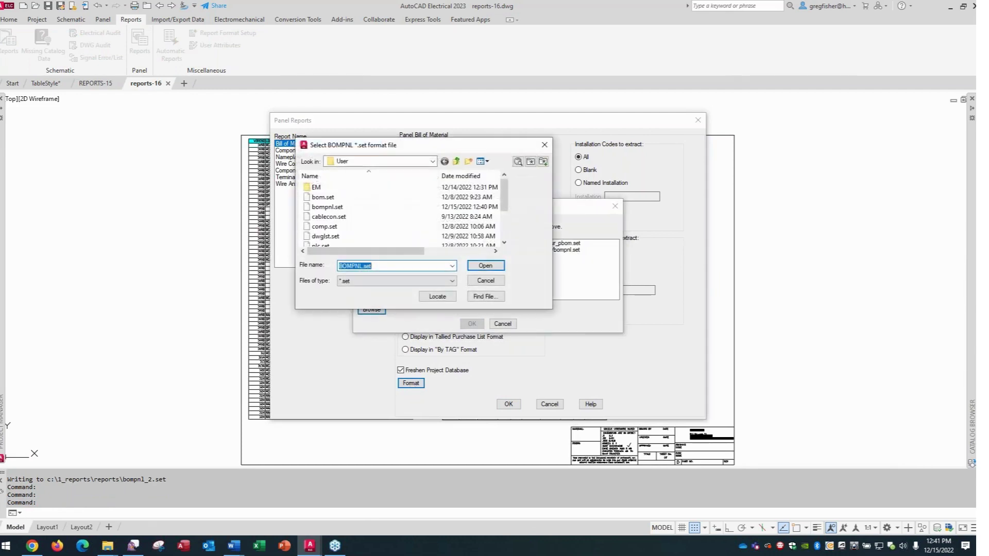
left_click(431, 162)
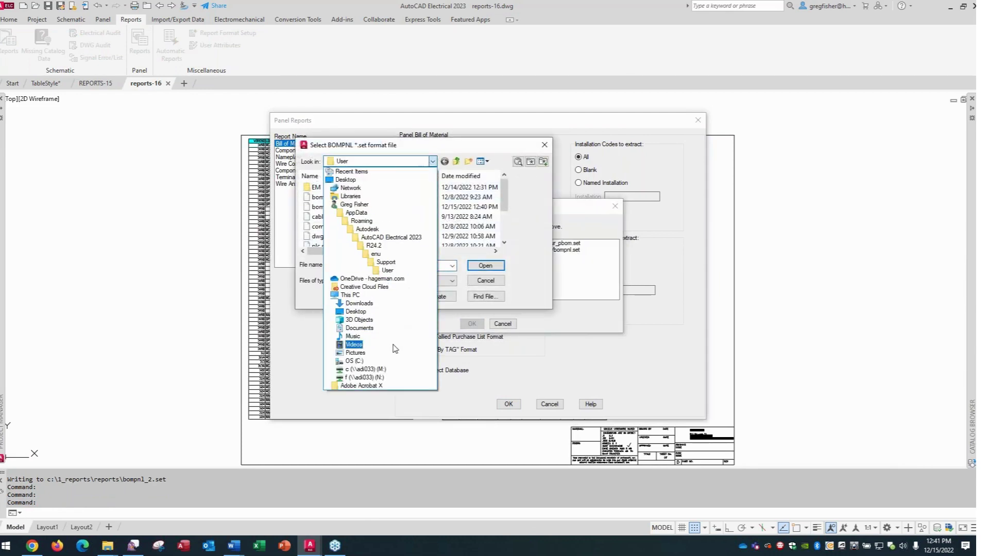
left_click(393, 364)
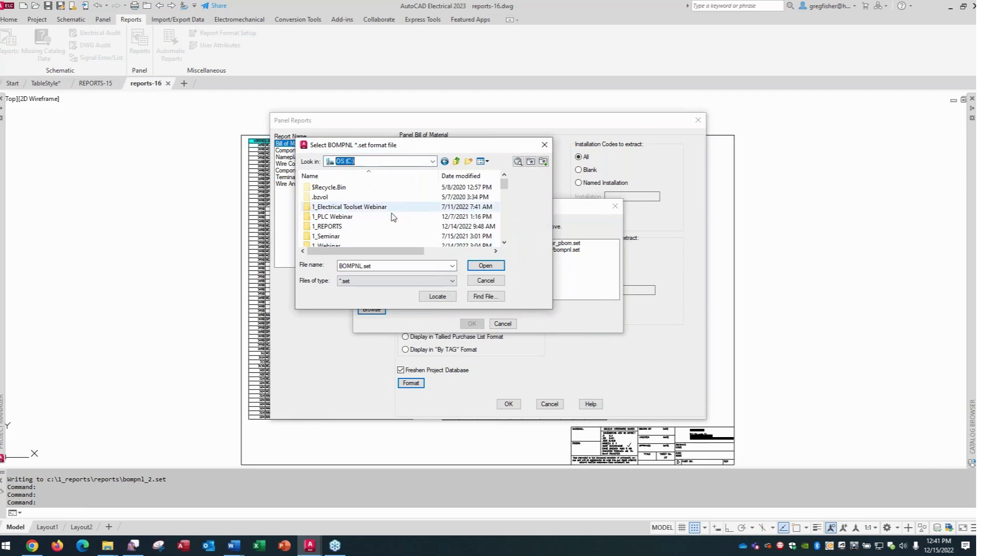
double_click(380, 230)
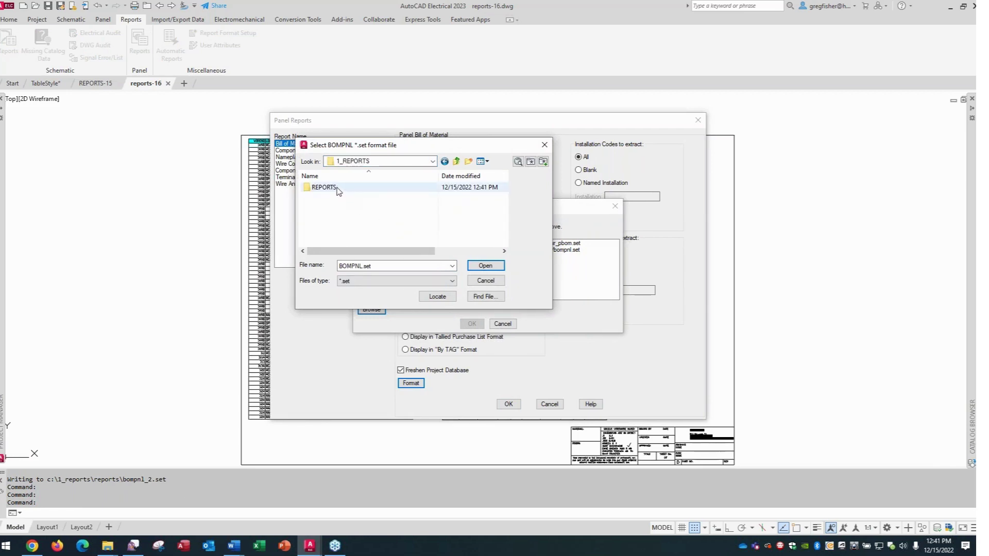
double_click(338, 190)
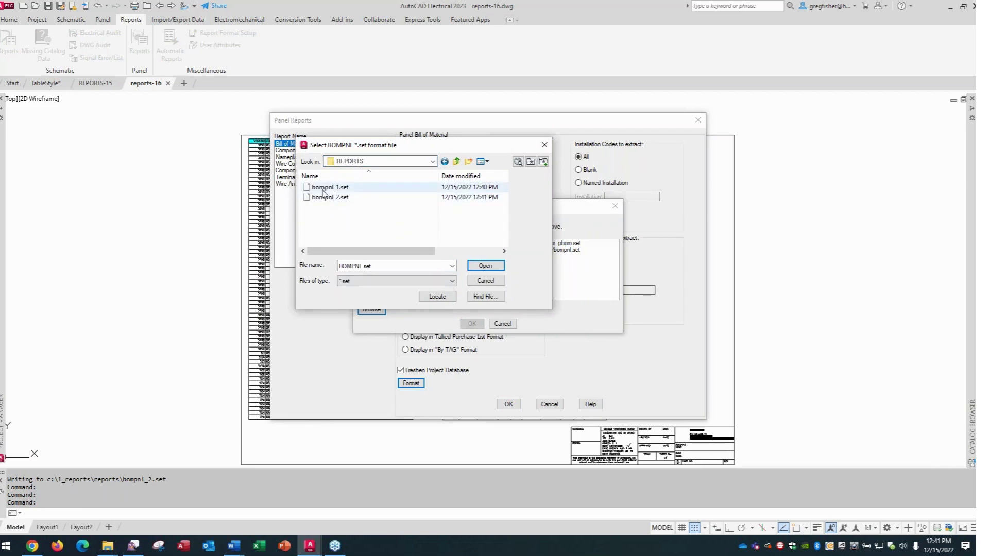
left_click(323, 190)
left_click(486, 266)
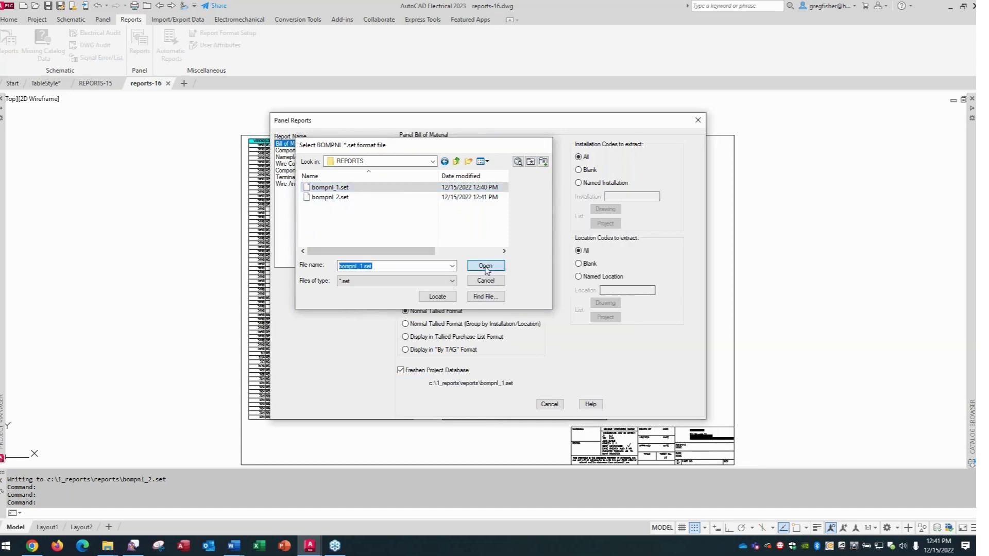
Generate the panel Bill of Material report with the loaded format for all drawings in the project
left_click(508, 404)
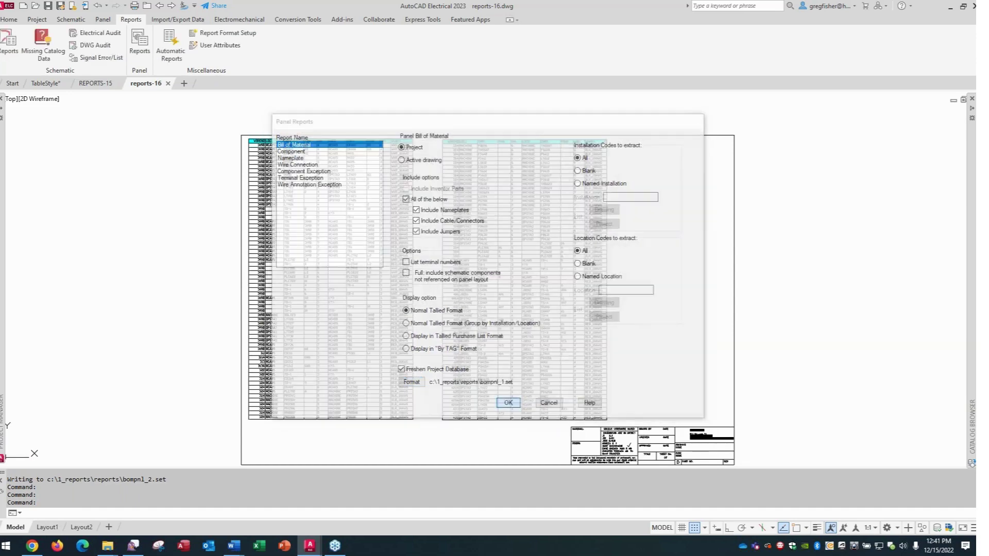
left_click(342, 268)
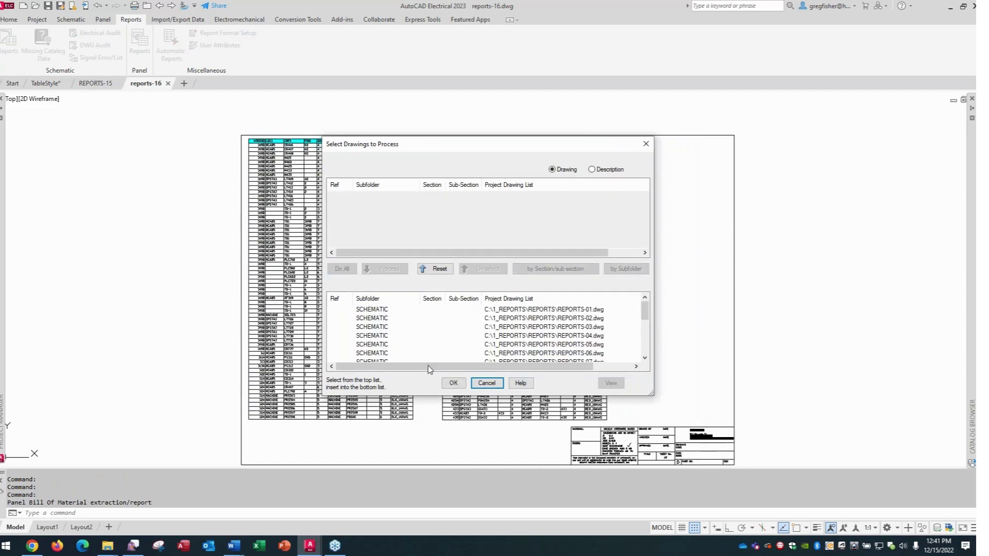
left_click(453, 384)
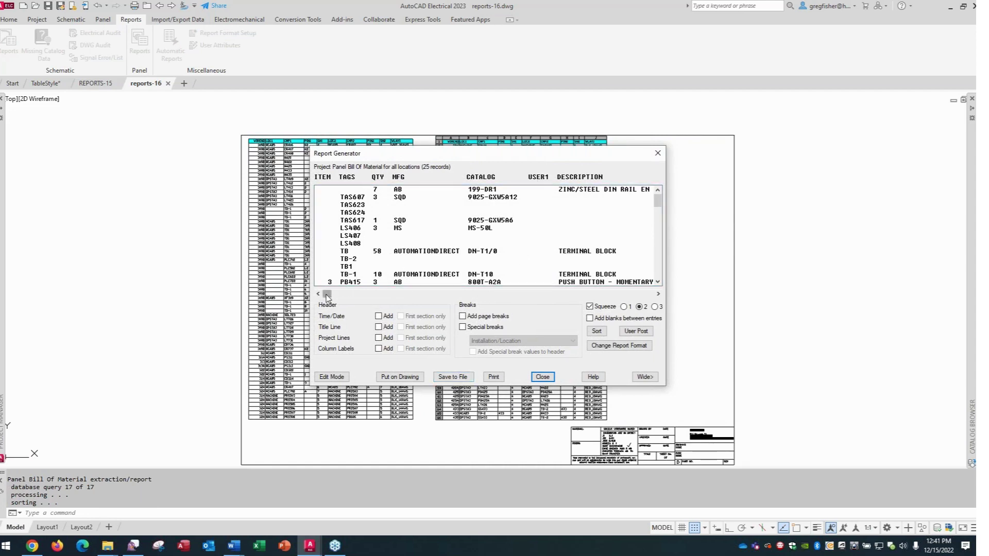
Look through the columns of the generated panel Bill of Material report and close it
left_click_drag(327, 293, 519, 377)
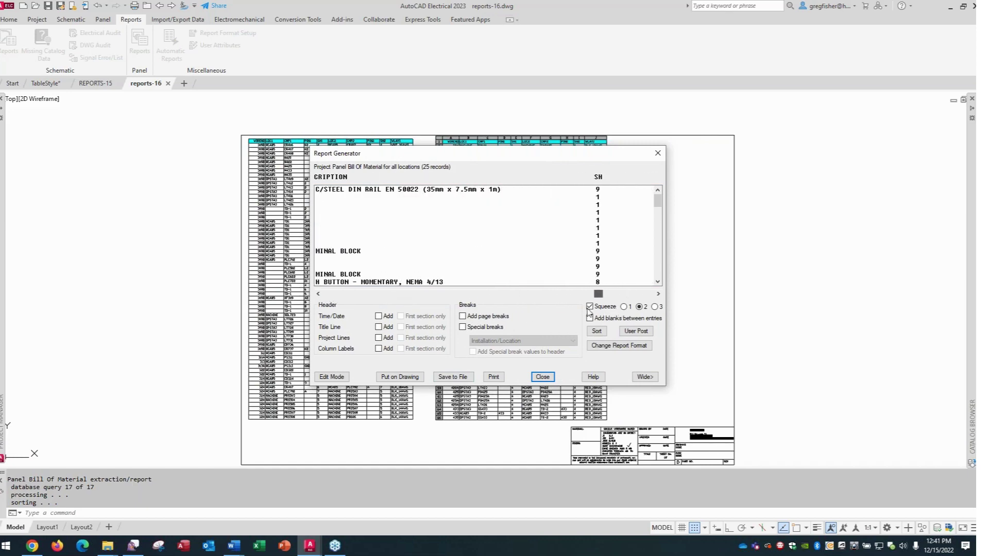
left_click(542, 376)
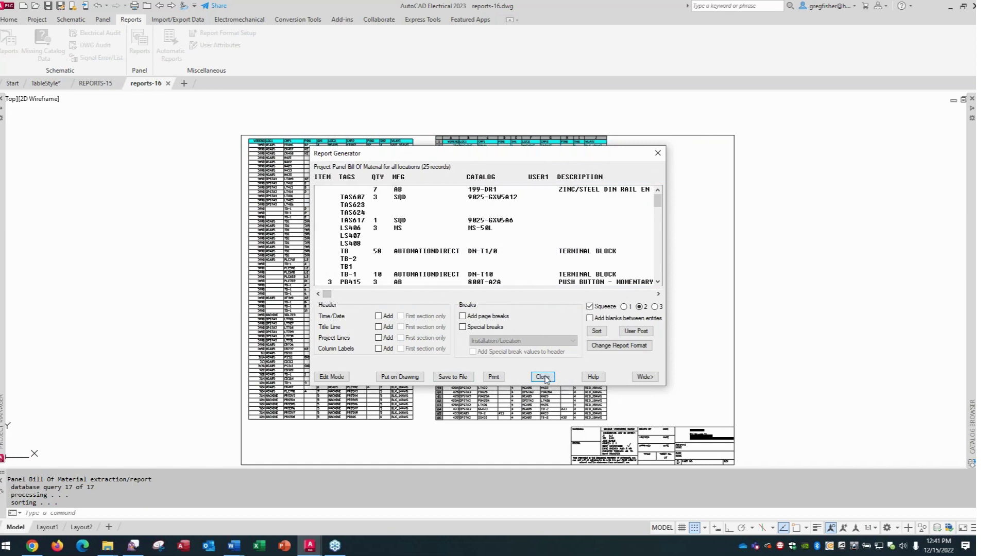
left_click(11, 47)
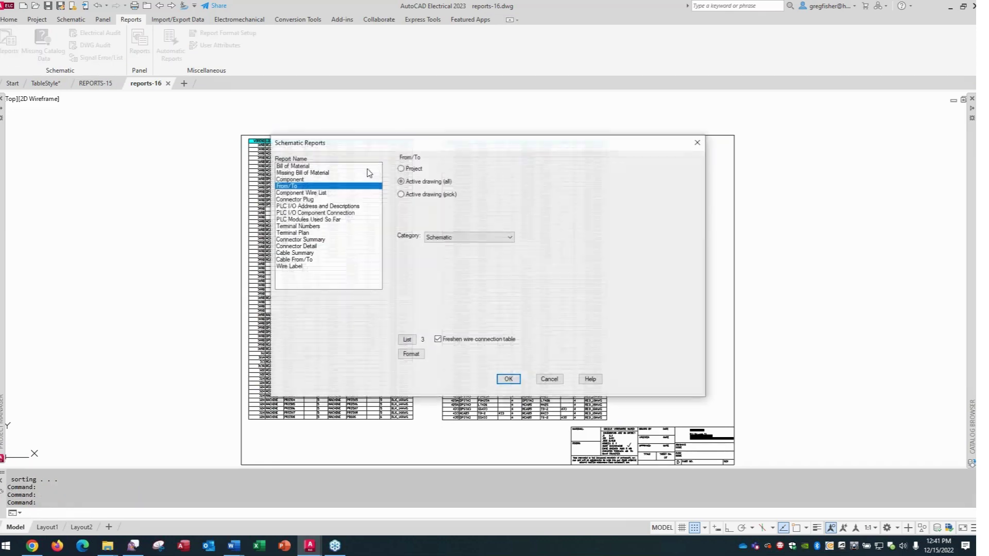
left_click(410, 354)
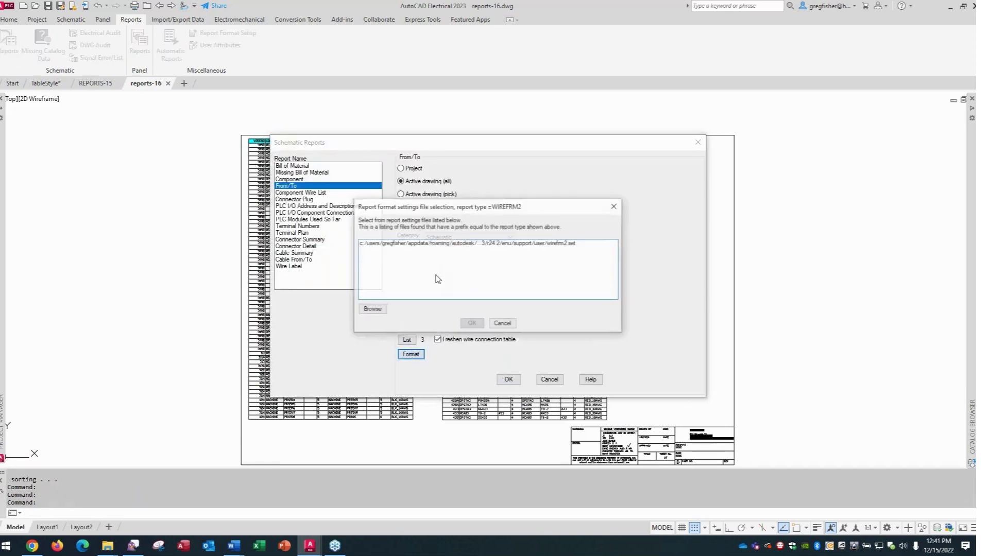
left_click(503, 323)
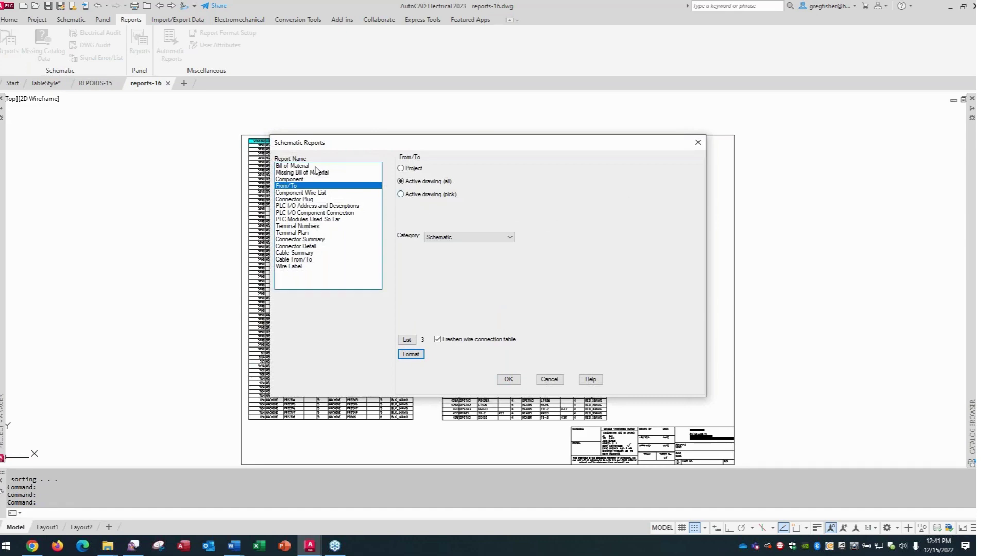
left_click(549, 379)
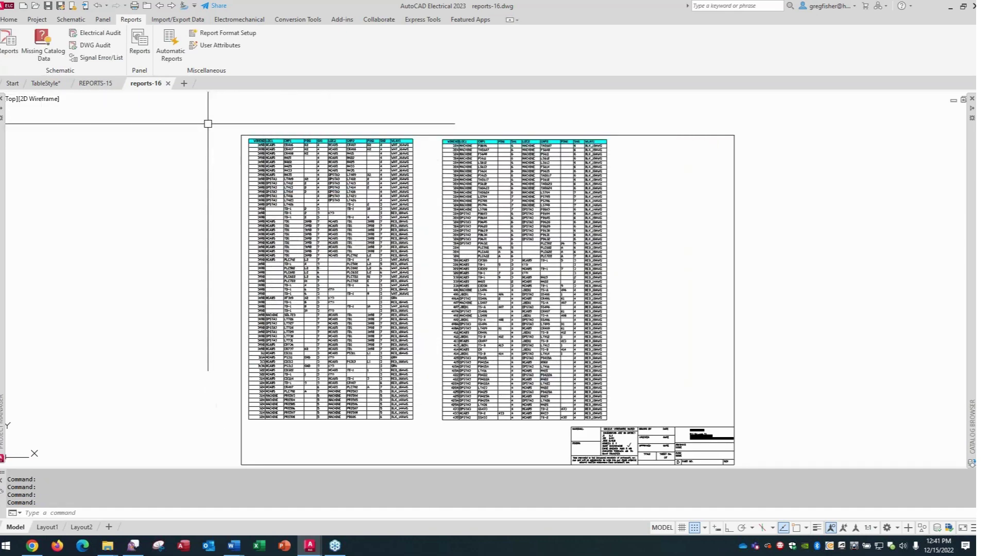
Start a new project-wide panel Bill of Material report and load bompnl_2.set from C:\1_REPORTS\REPORTS as its format
left_click(140, 46)
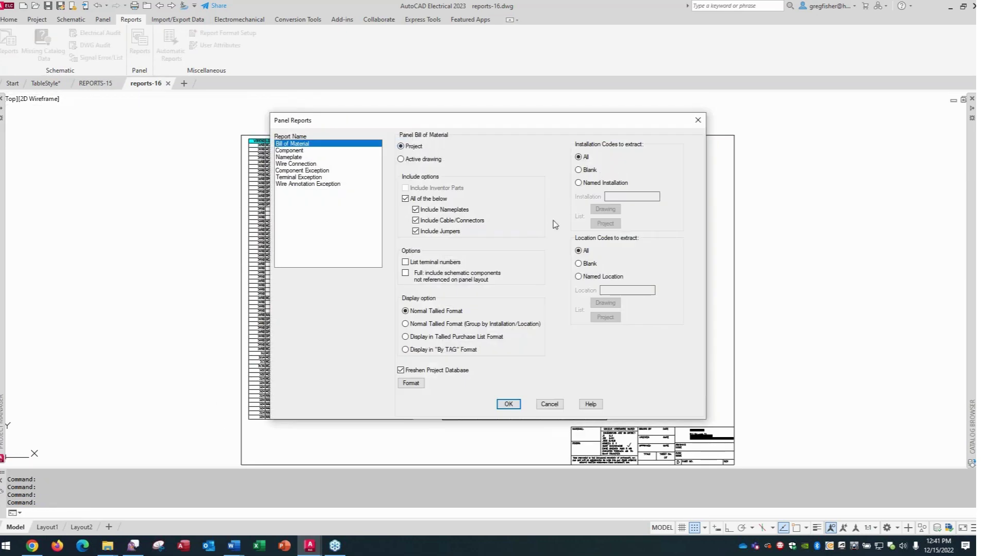
left_click(412, 383)
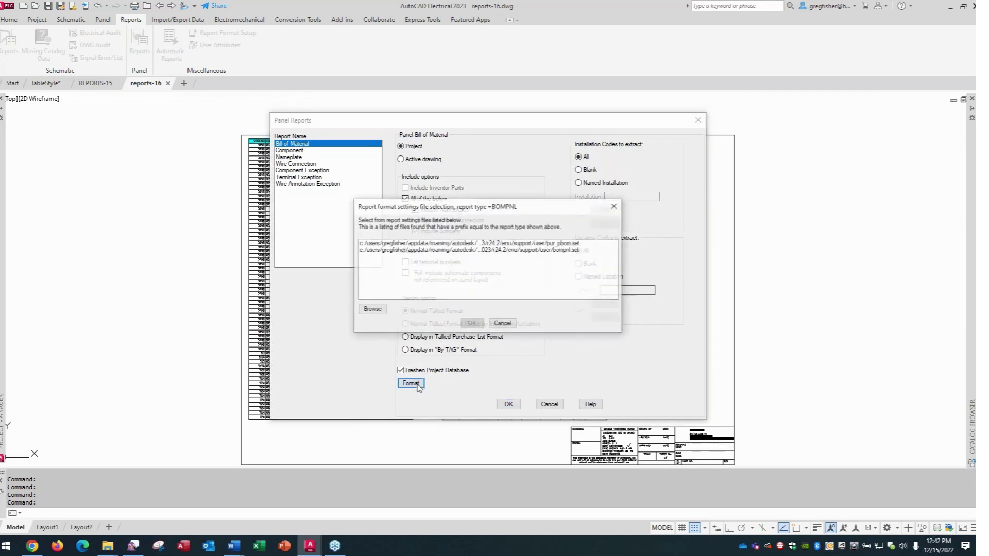
left_click(372, 310)
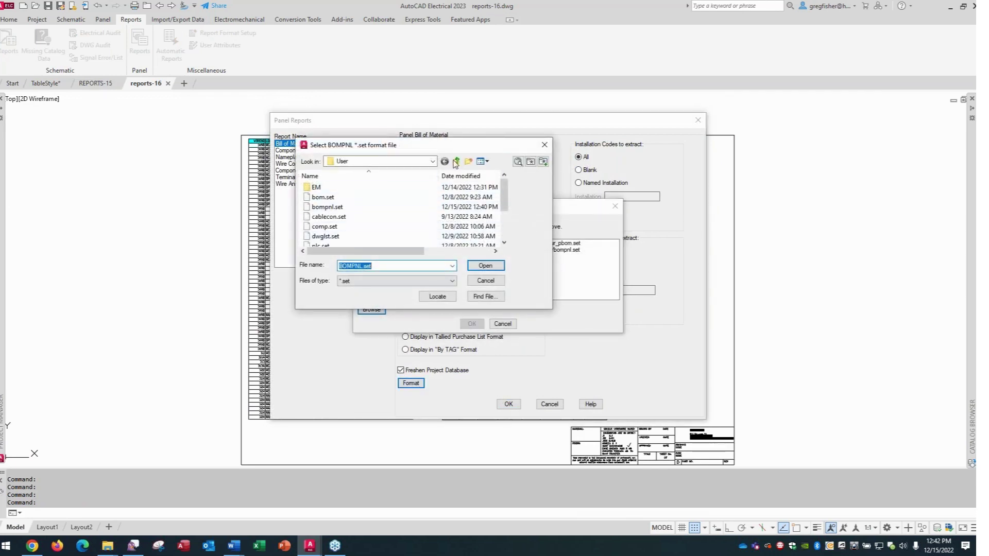
left_click(434, 161)
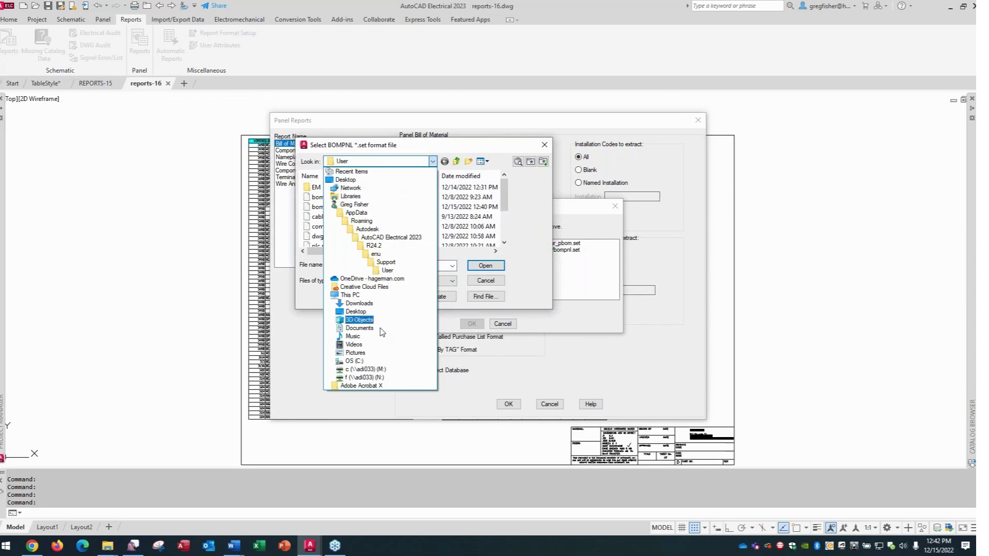
left_click(354, 361)
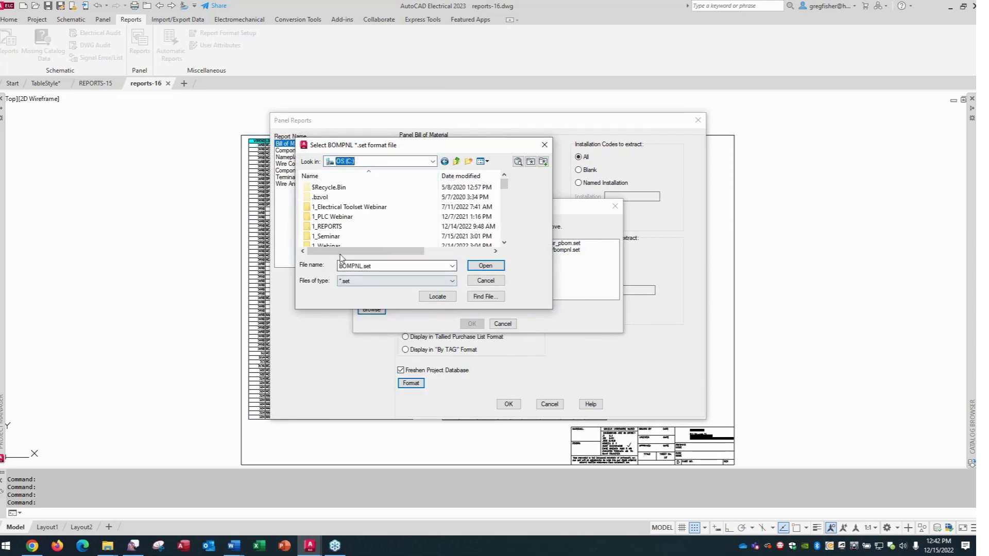
double_click(340, 238)
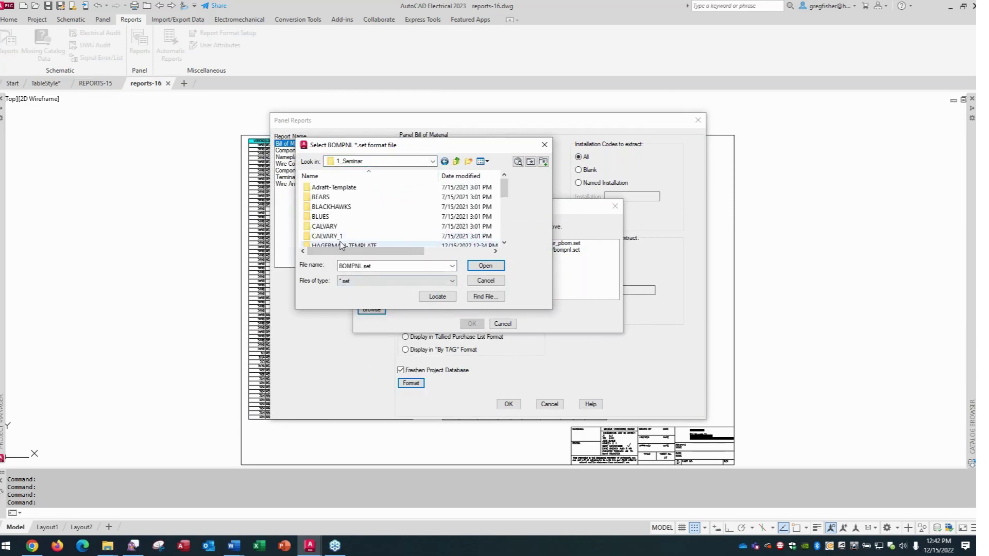
left_click(457, 161)
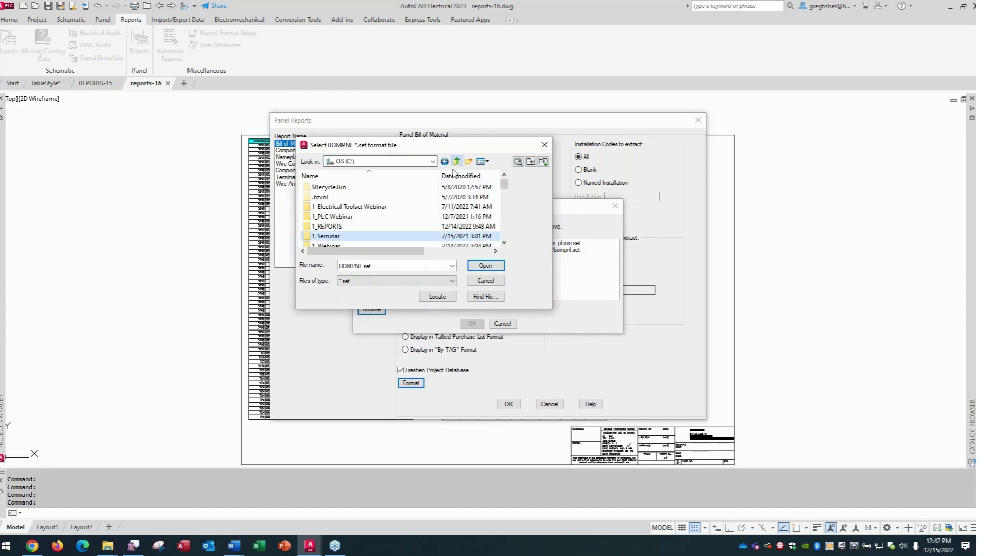
double_click(345, 227)
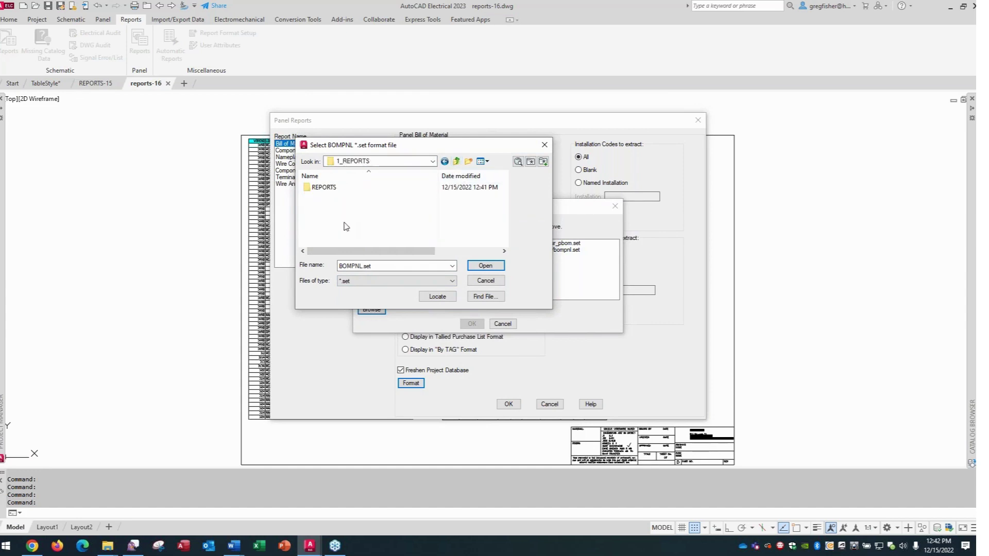
double_click(335, 188)
left_click(332, 197)
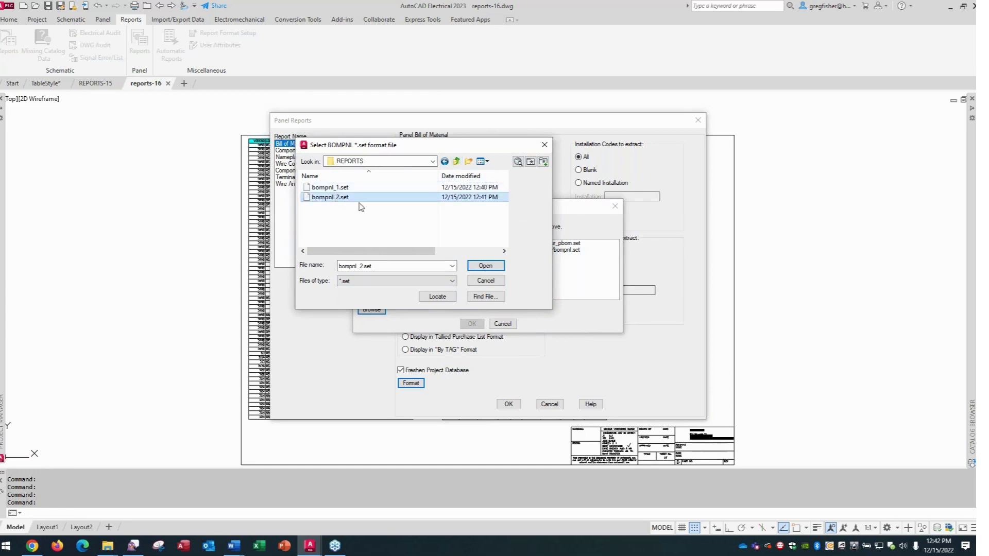
left_click(494, 267)
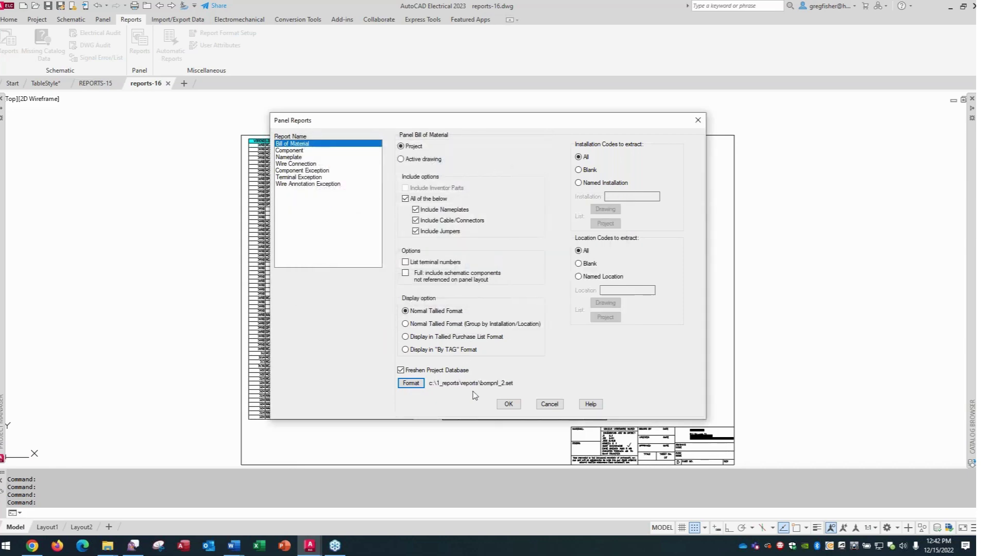
Generate the panel Bill of Material report for all project drawings, look over its columns and close it
left_click(509, 404)
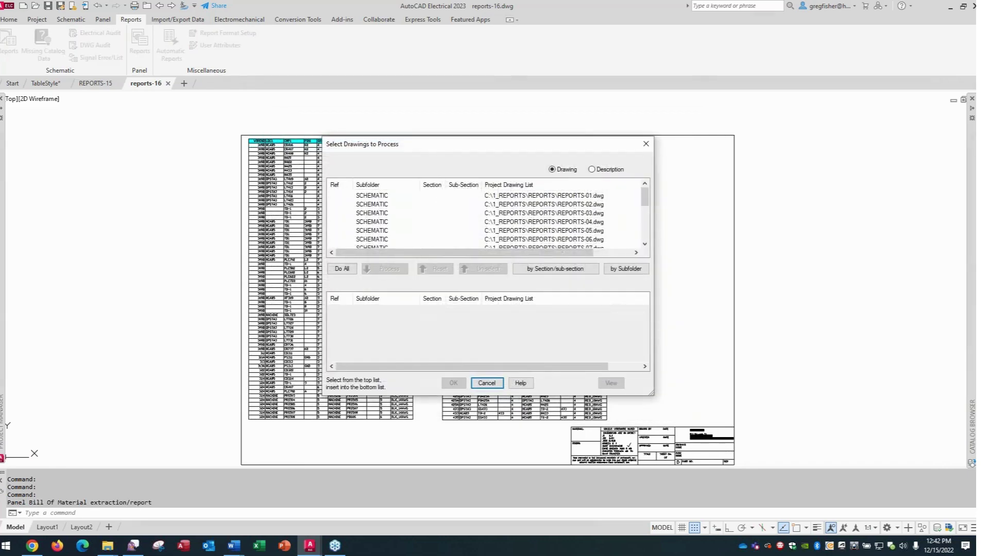
left_click(342, 270)
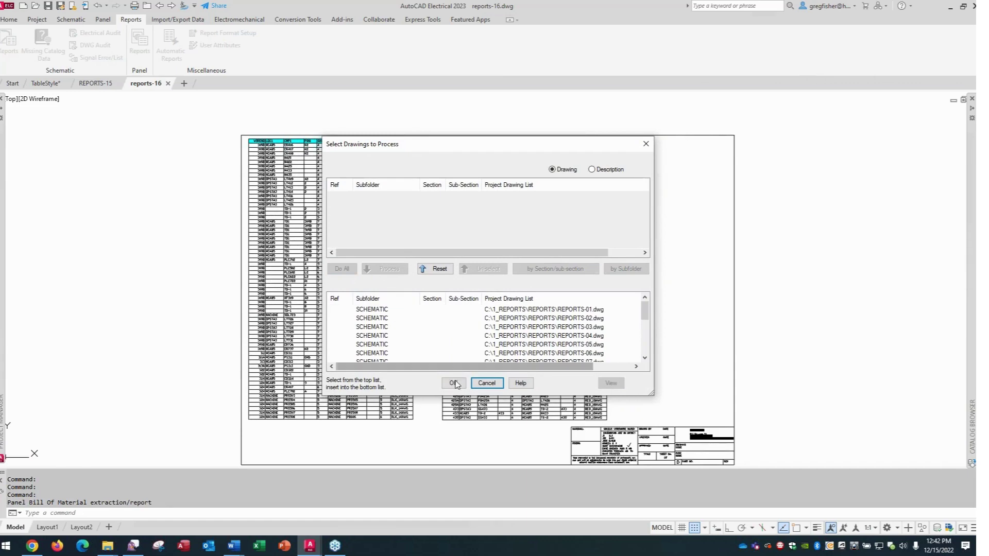
left_click(456, 384)
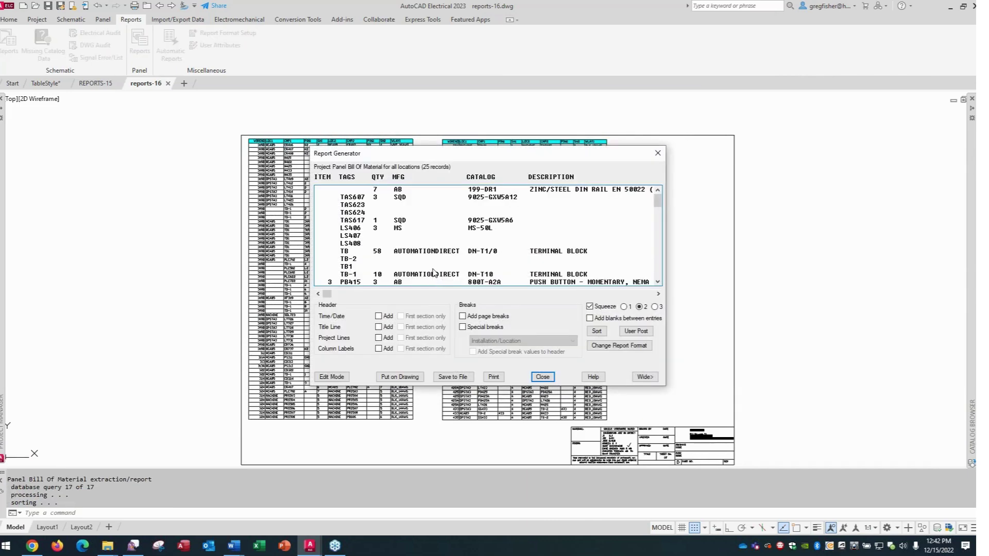
mouse_move(328, 294)
left_mouse_down()
mouse_move(582, 298)
mouse_move(330, 292)
left_mouse_up()
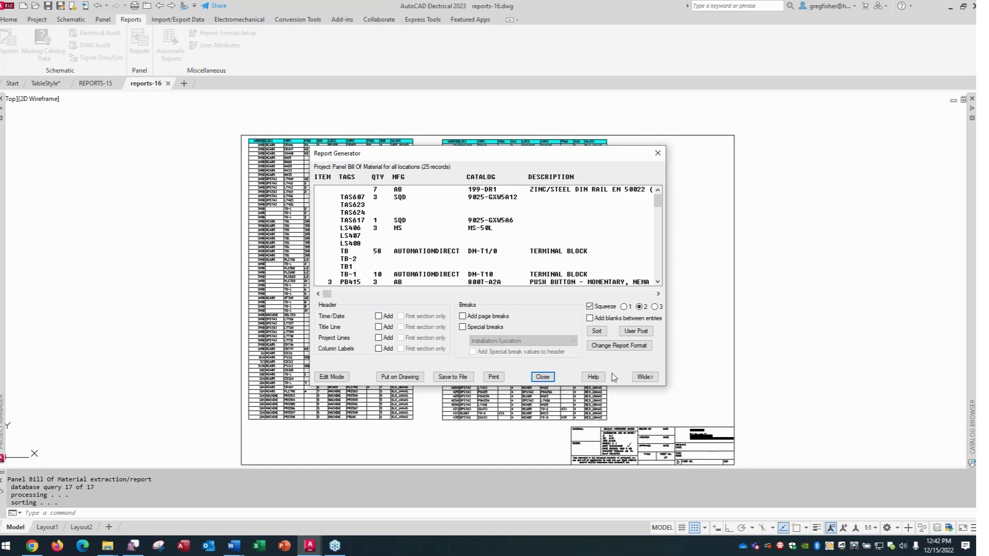
left_click(540, 376)
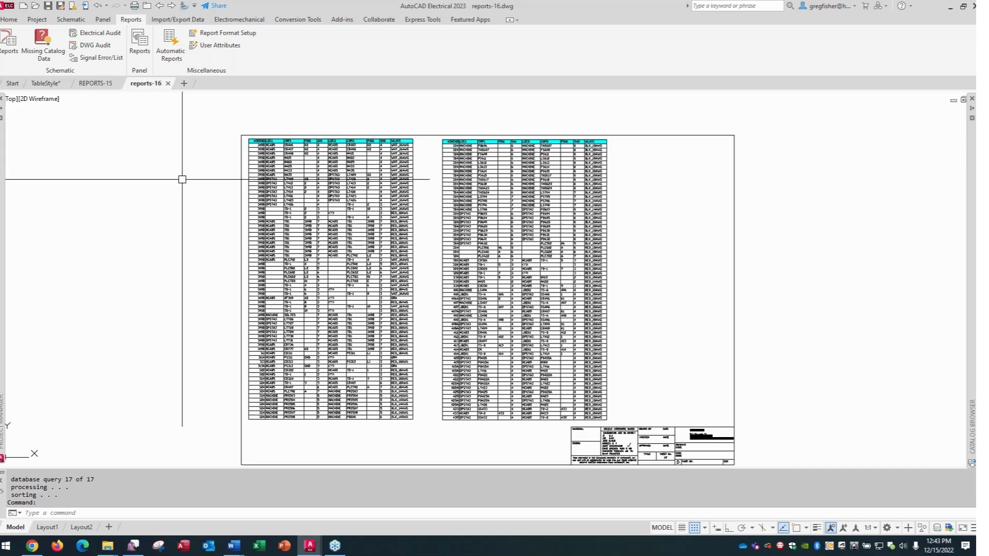
Open the report format file setup and select the schematic From/To report
left_click(225, 35)
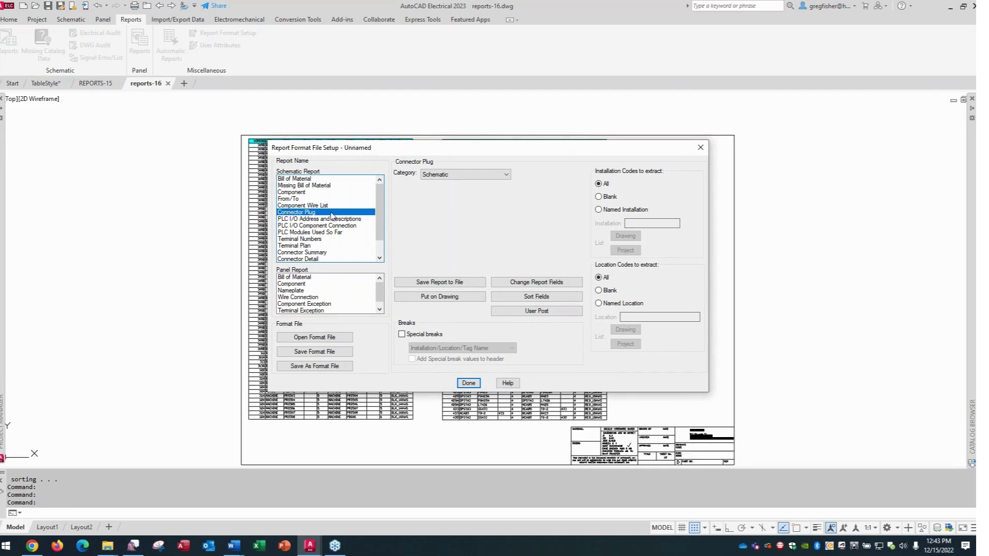
left_click(303, 200)
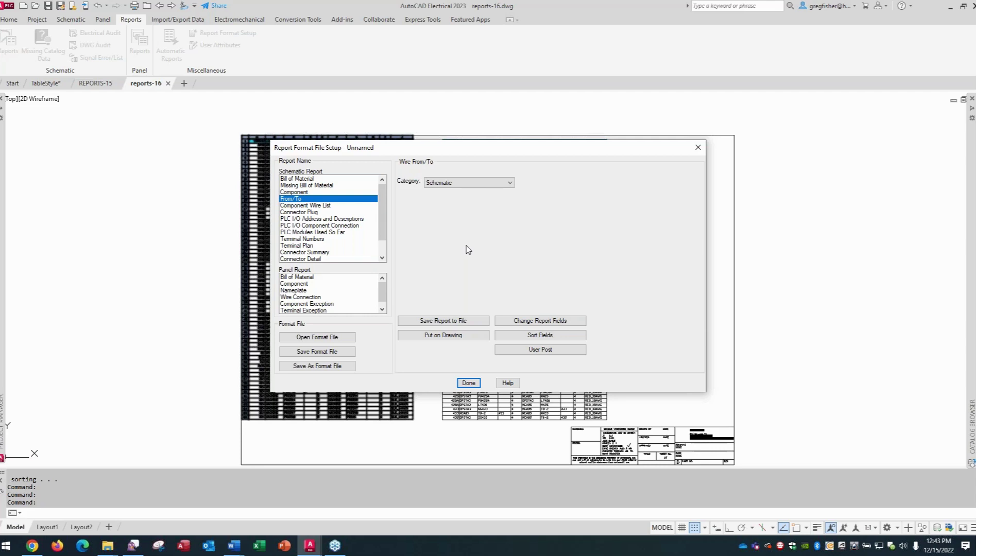
left_click(451, 322)
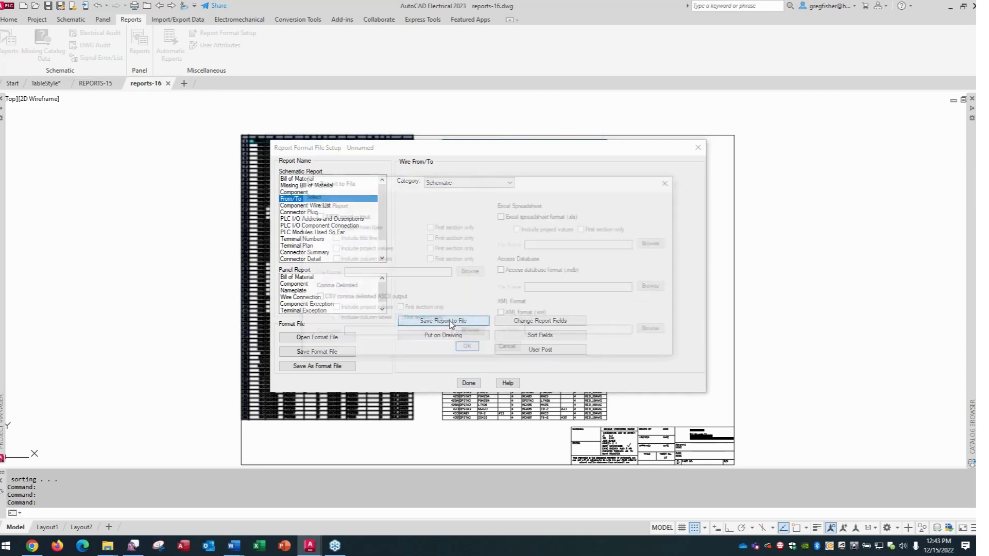
left_click(502, 217)
left_click(467, 348)
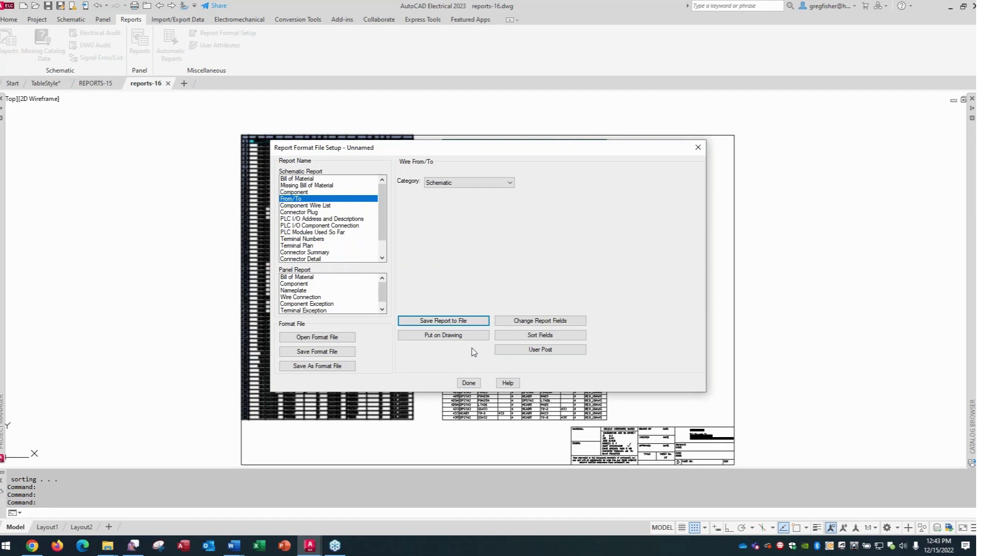
Set the From/To report to save in Excel spreadsheet format as FROM TO.xls in C:\1_REPORTS\REPORTS
left_click(459, 324)
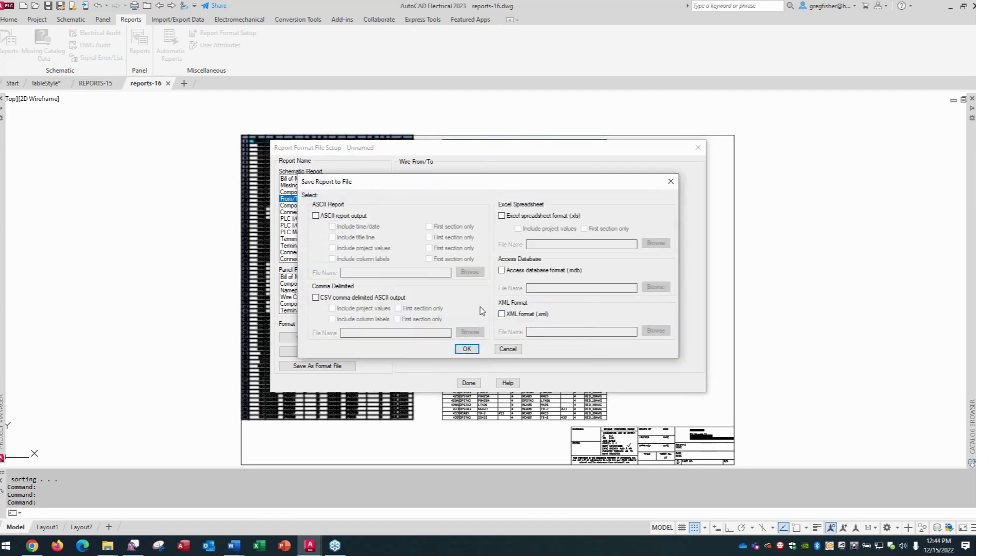
left_click(509, 216)
left_click(655, 244)
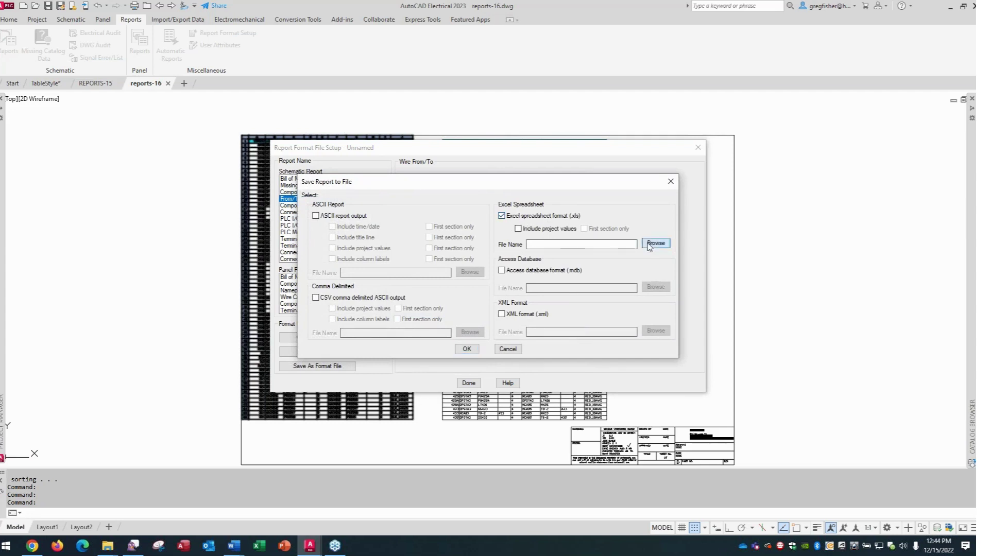
left_click(433, 162)
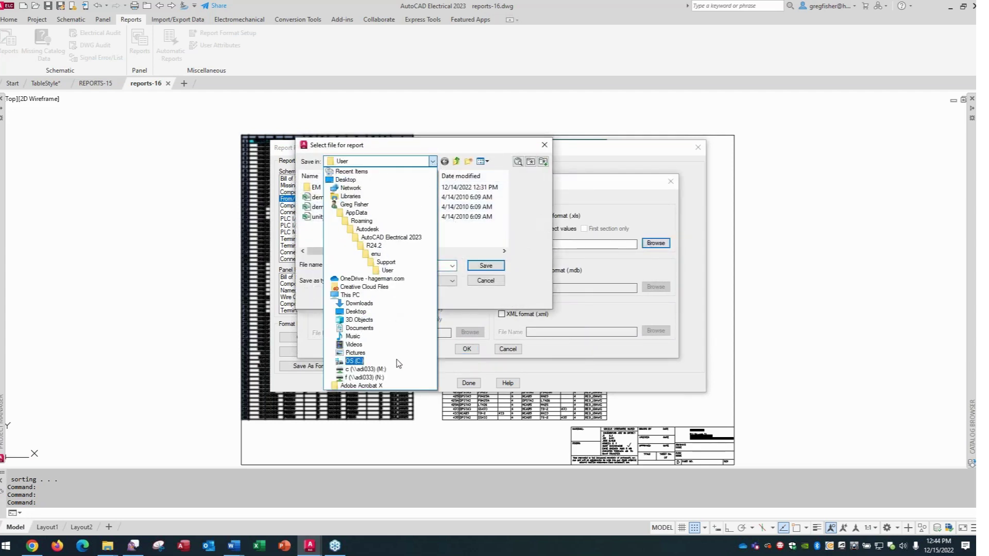
left_click(381, 361)
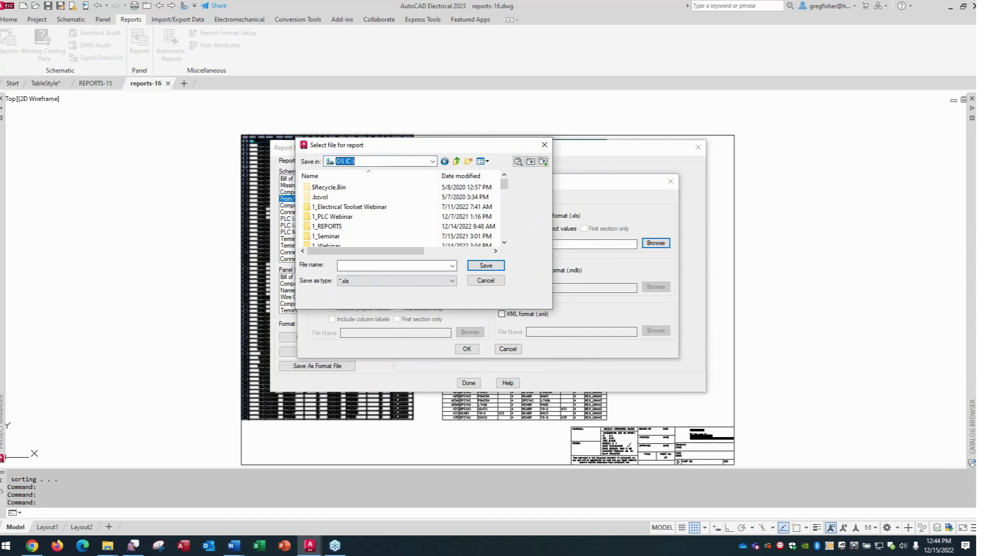
double_click(362, 228)
left_click(329, 190)
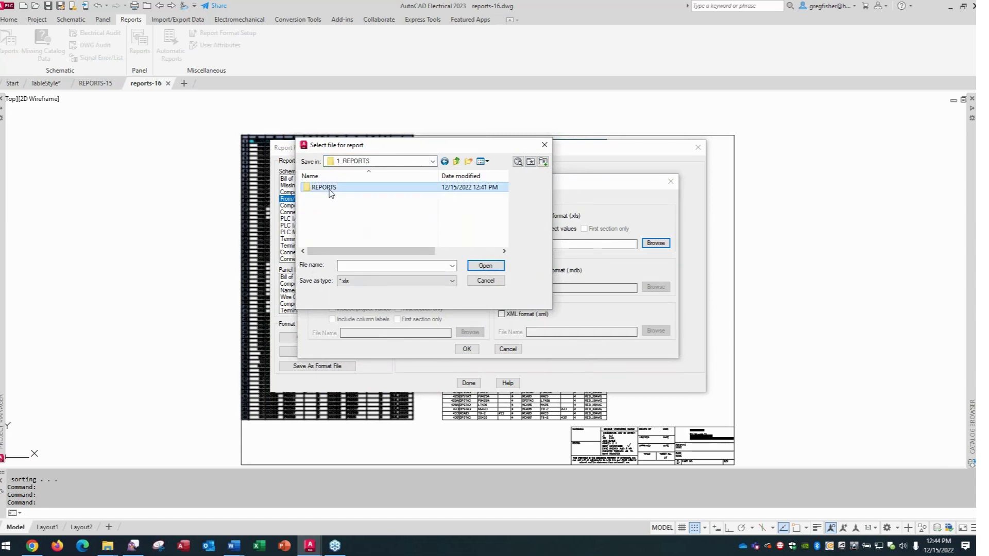
double_click(330, 189)
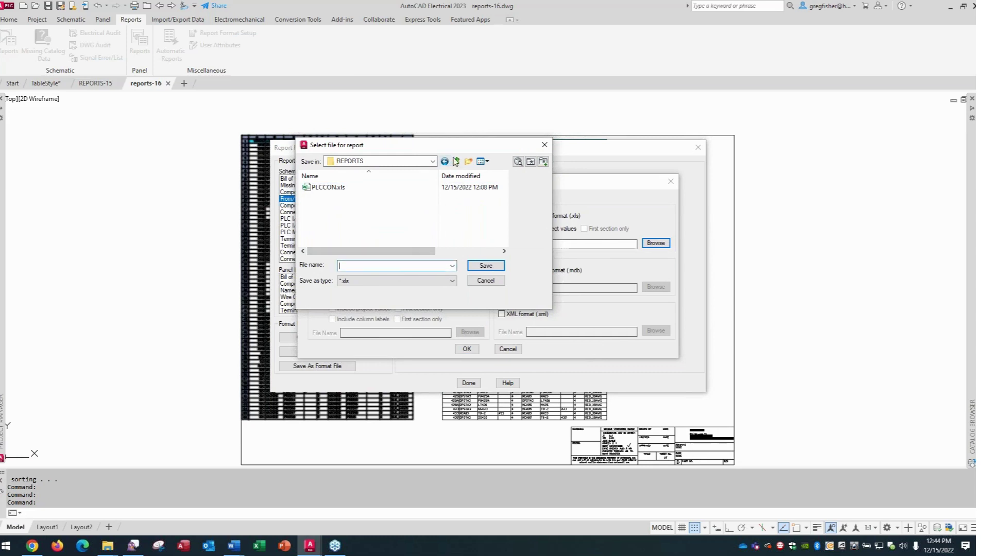
left_click_drag(454, 151, 468, 157)
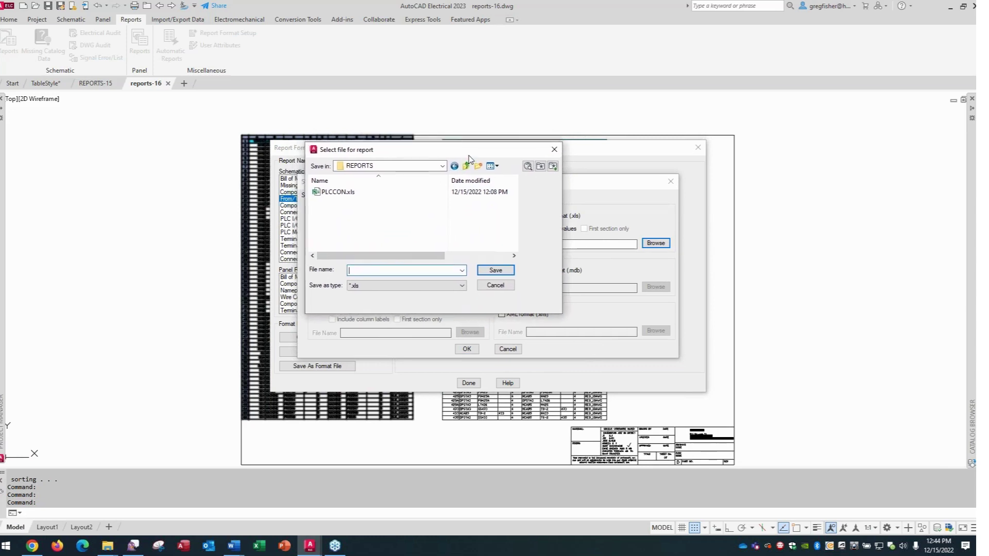
type("FROM TO")
left_click(498, 271)
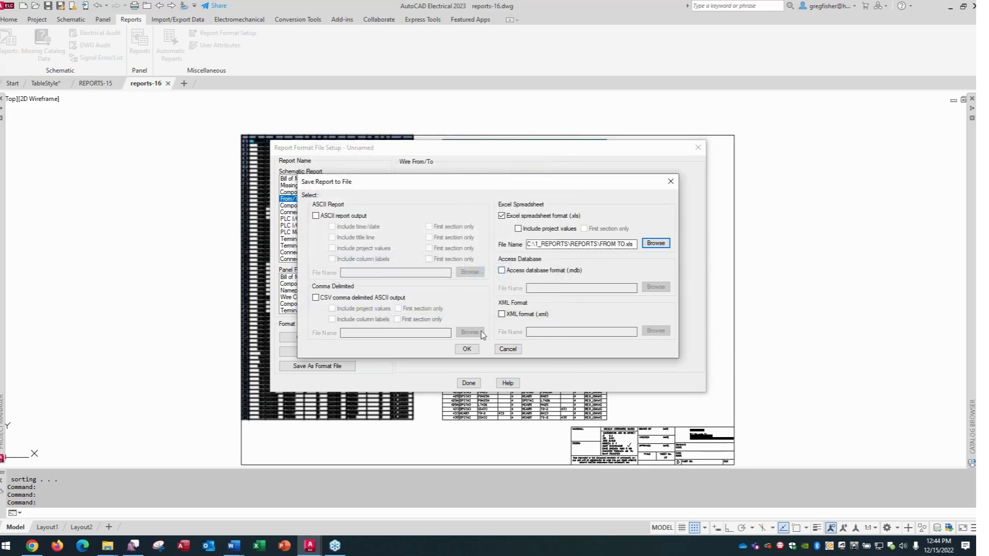
left_click(467, 350)
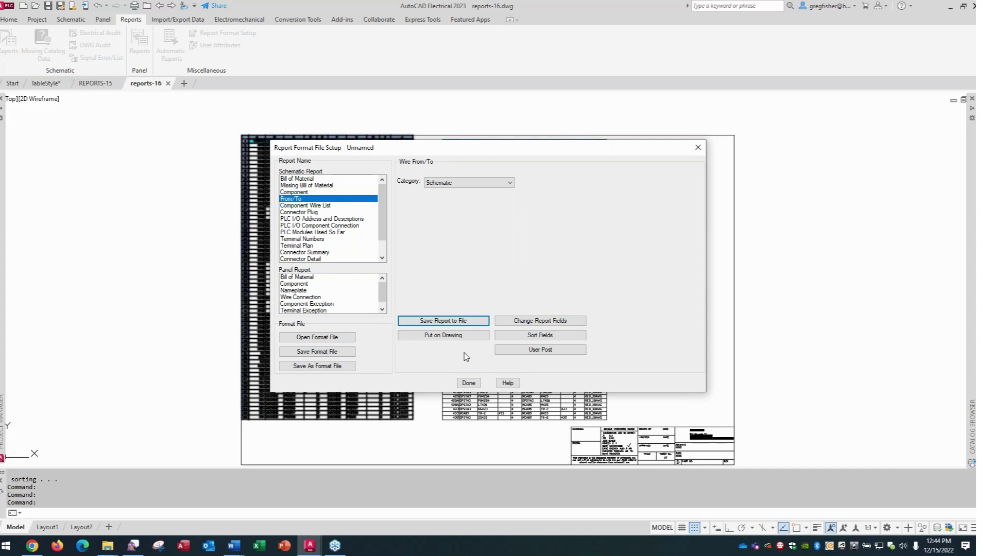
Save the From/To report format as FROM TO.set in C:\1_REPORTS\REPORTS
left_click(325, 367)
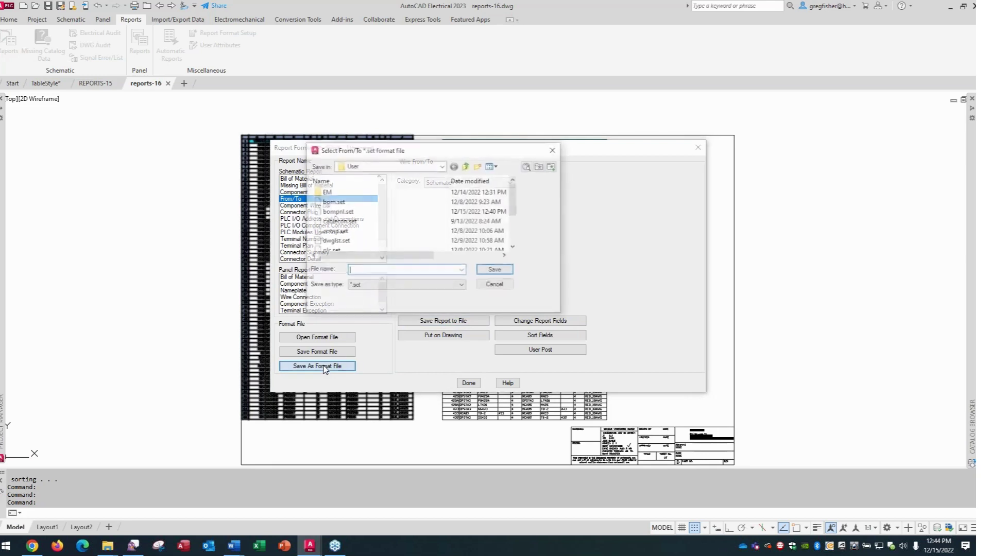
left_click(443, 165)
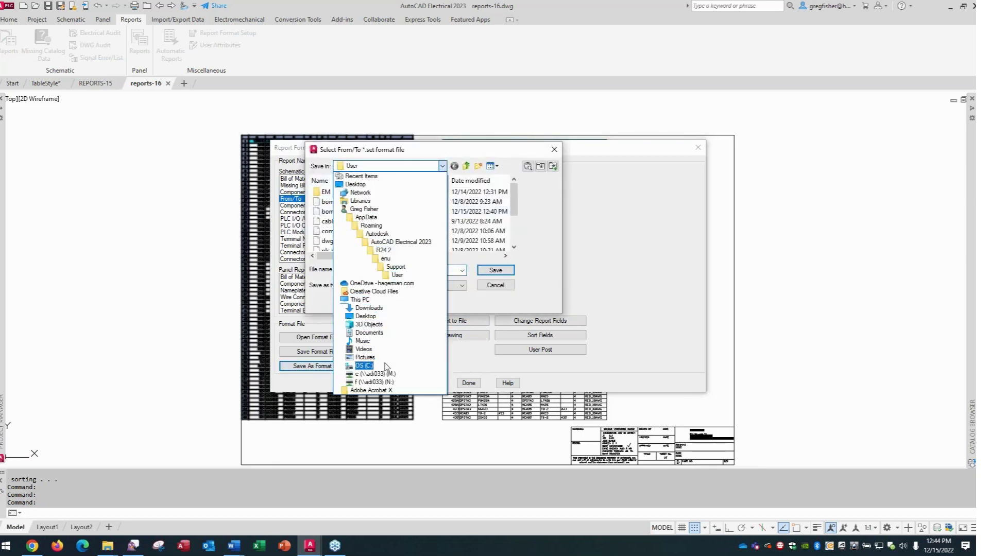
left_click(365, 366)
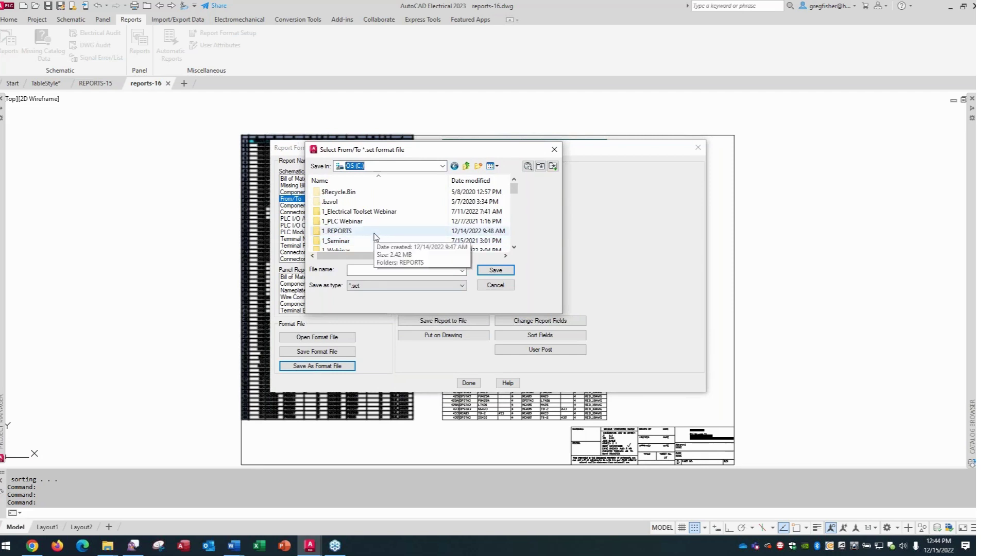
double_click(374, 234)
double_click(344, 193)
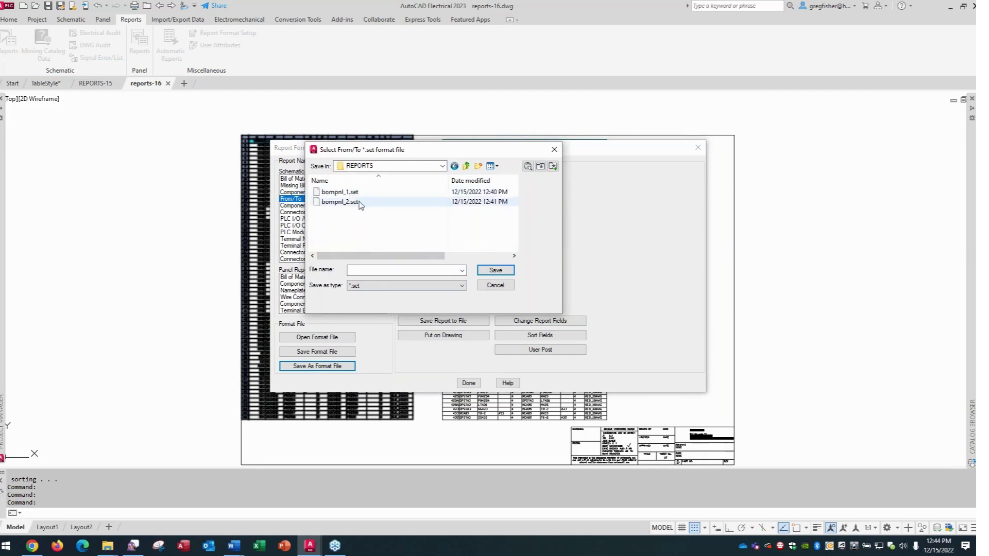
left_click(383, 273)
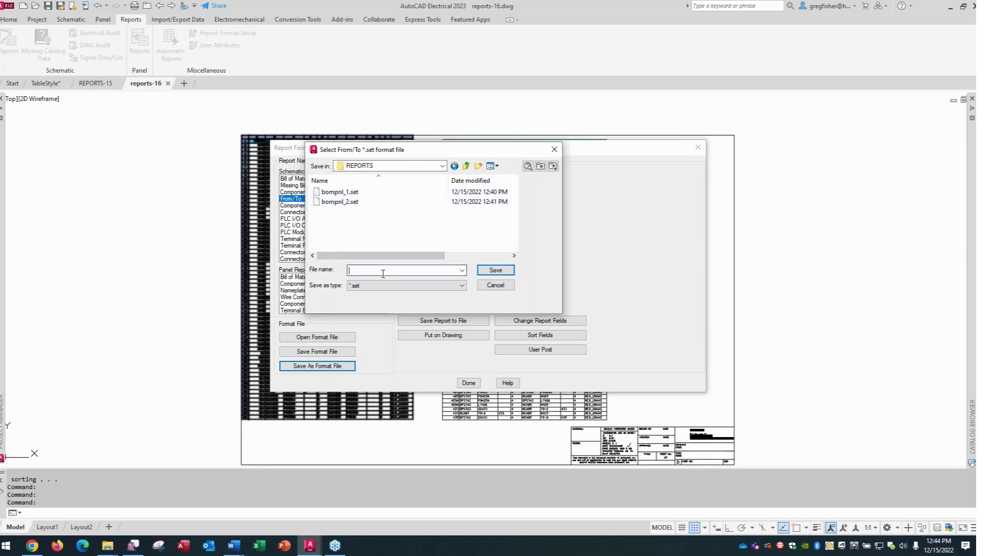
type("FROM TO")
left_click(486, 272)
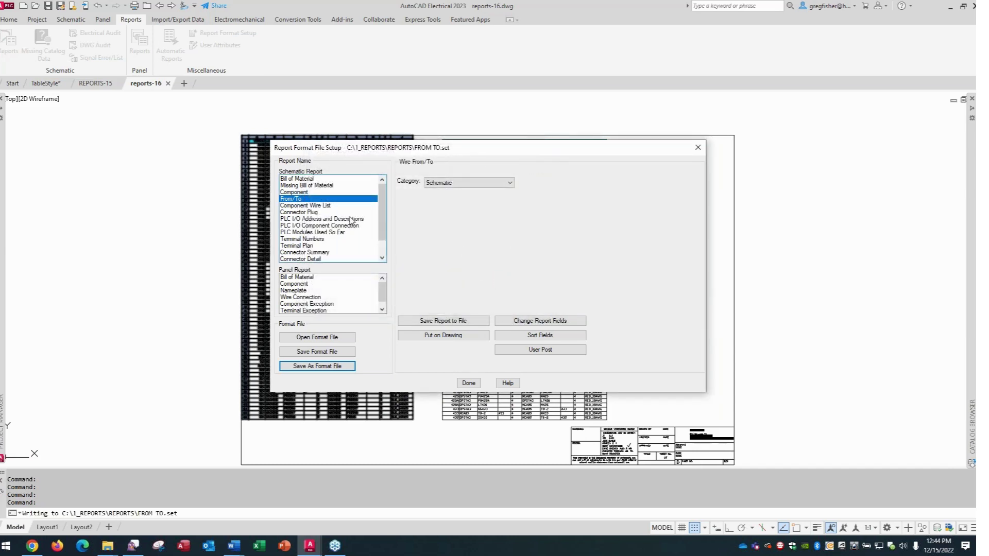
Select the schematic Connector Plug report and set its drawing table's first section placement to X 2, Y 20
left_click(312, 212)
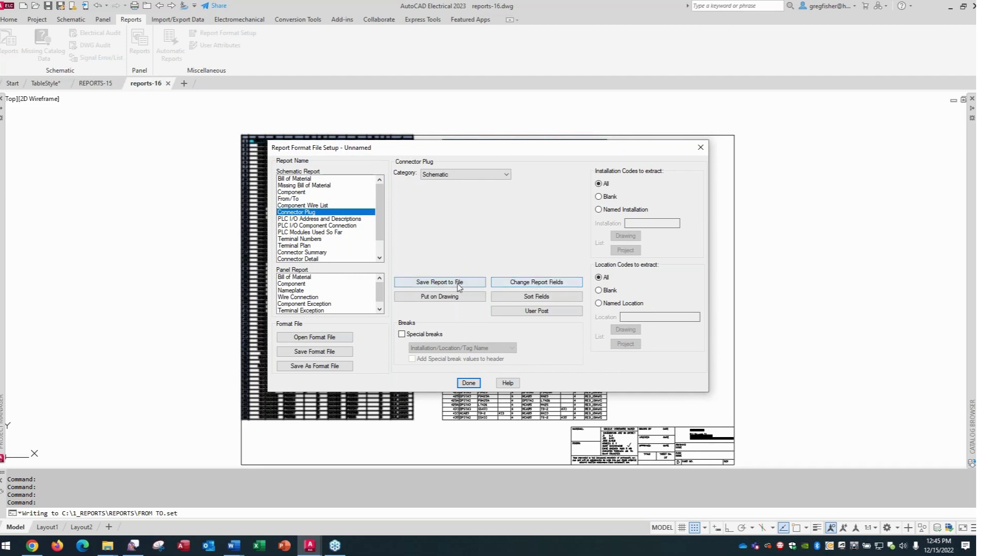
left_click(440, 298)
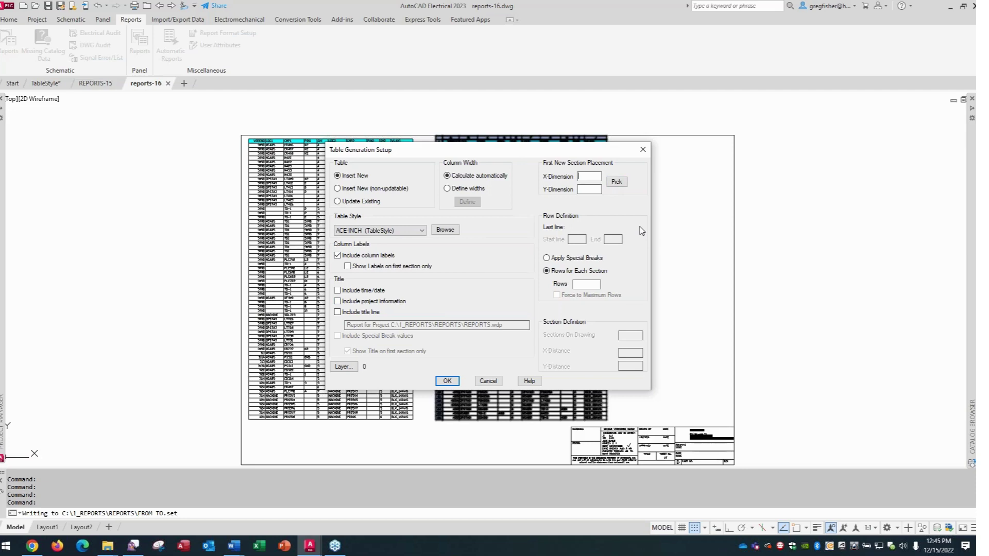
type("2")
left_click(588, 189)
type("20")
Set the Connector Plug table's style to PLCIO and accept the table generation setup
left_click(422, 231)
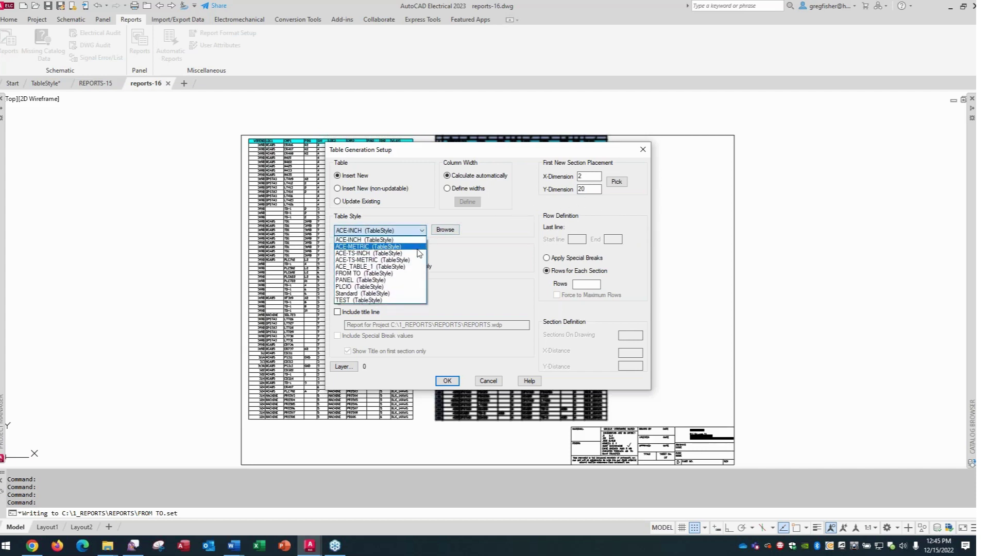
left_click(423, 233)
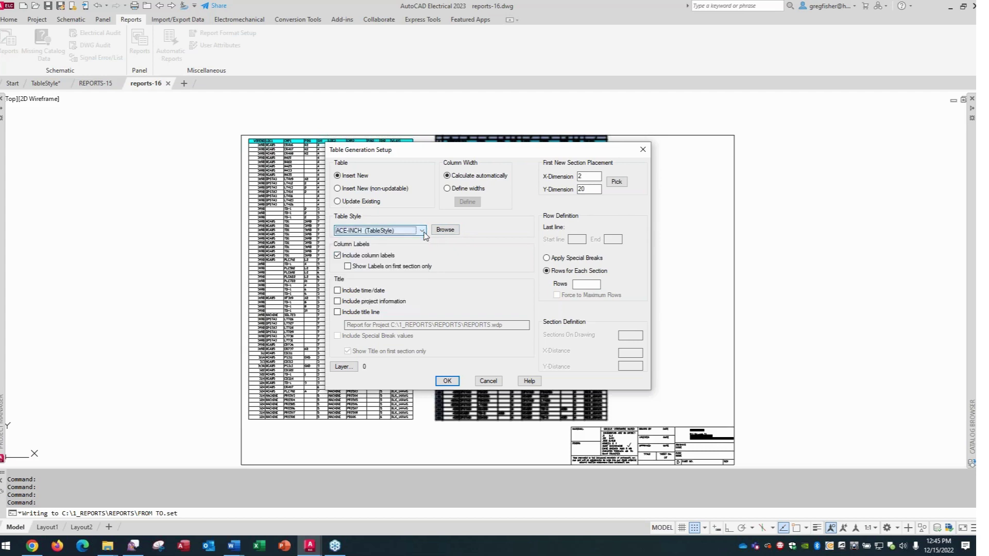
left_click(423, 232)
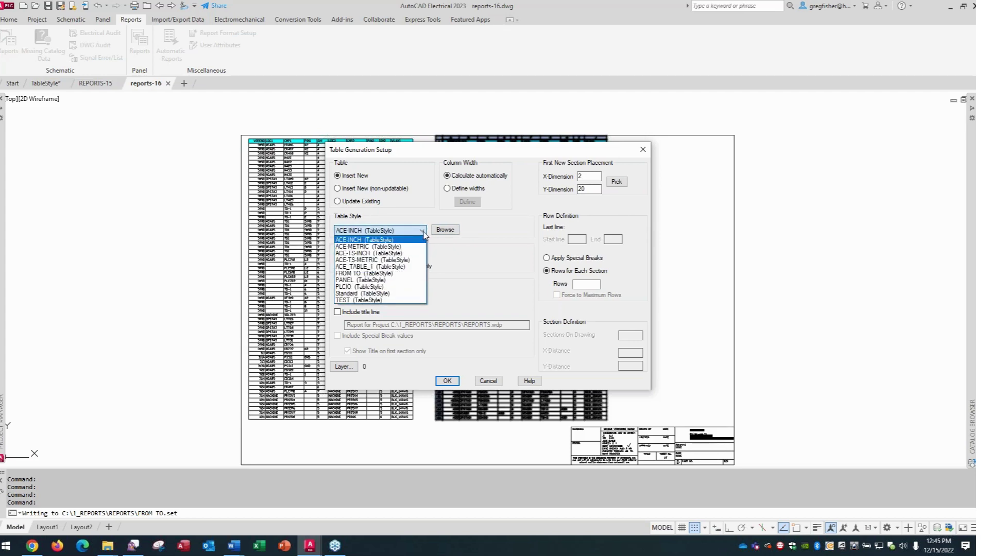
left_click(401, 287)
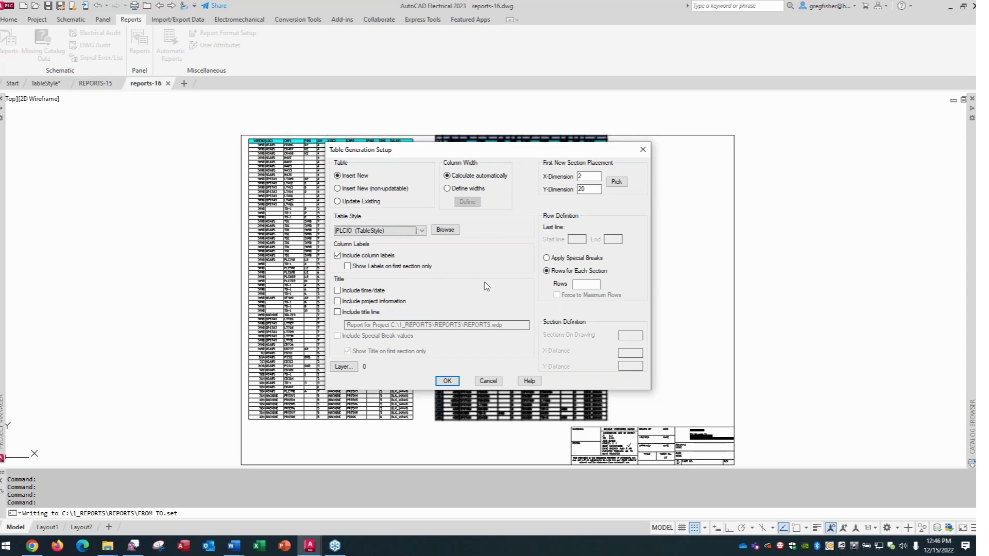
left_click(447, 381)
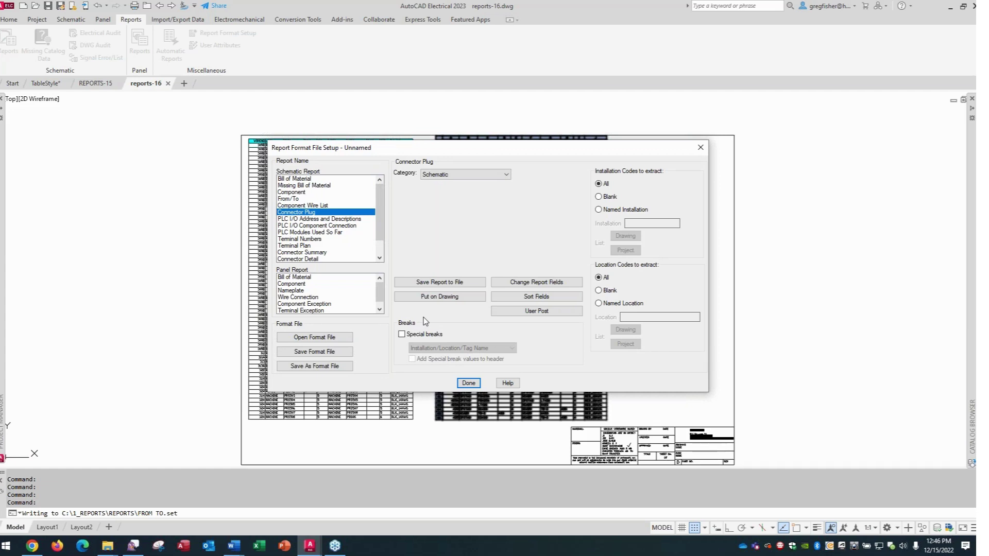
Save the Connector Plug report format as CONN PLUG.set in C:\1_REPORTS\REPORTS
left_click(320, 366)
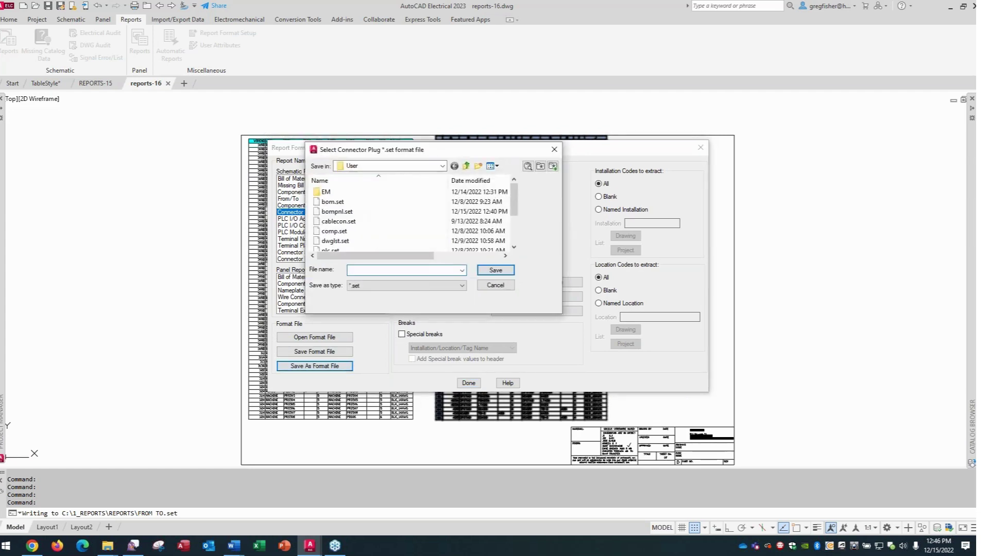
left_click(442, 166)
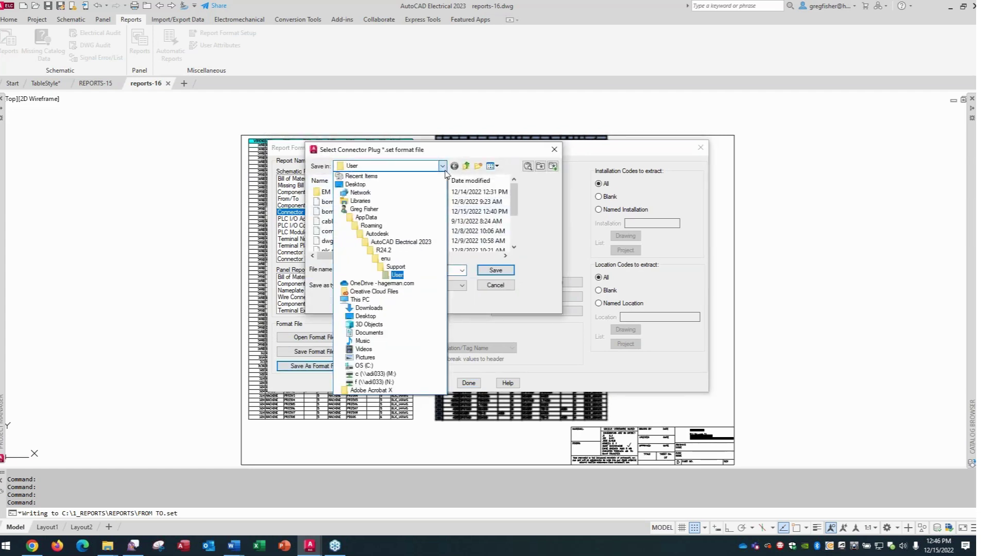
left_click(365, 366)
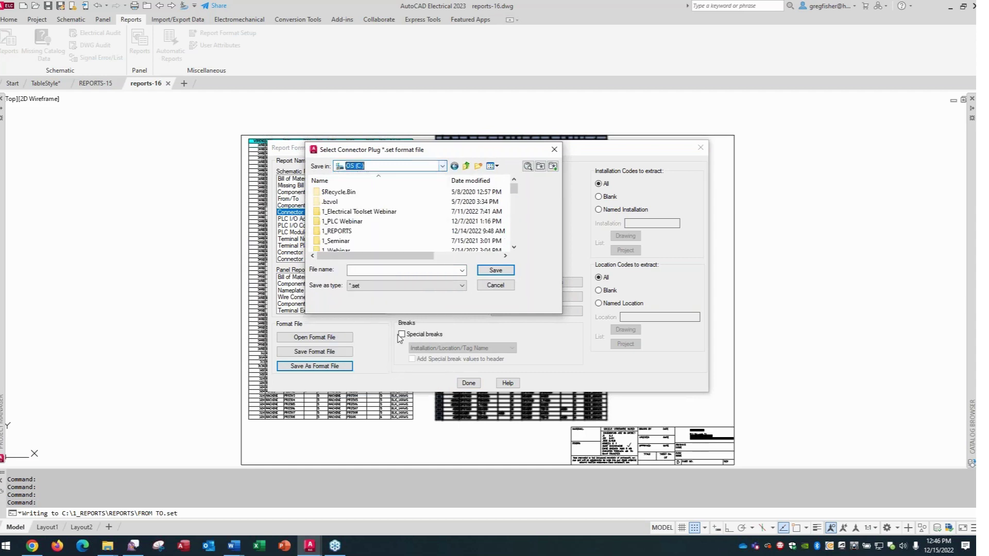
double_click(336, 230)
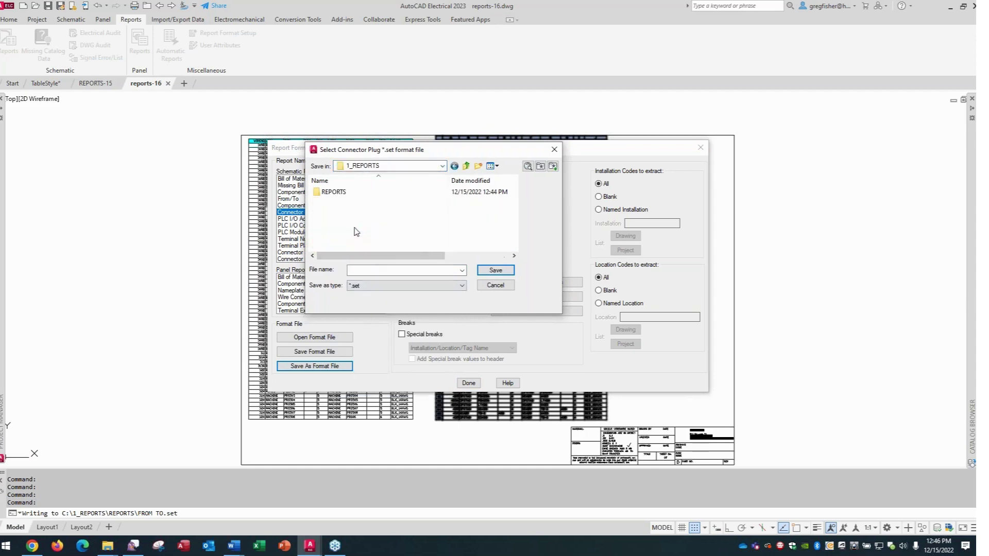
double_click(339, 194)
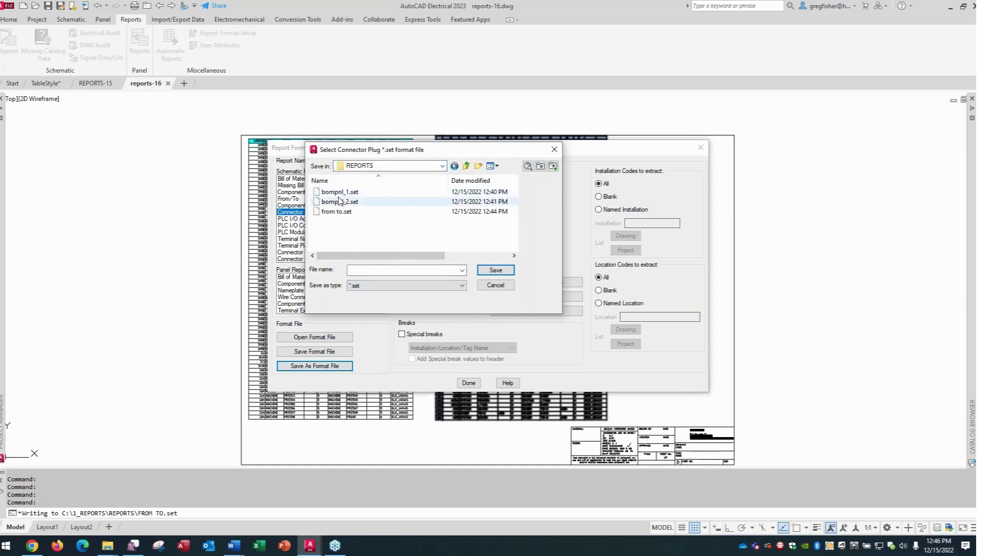
left_click(374, 269)
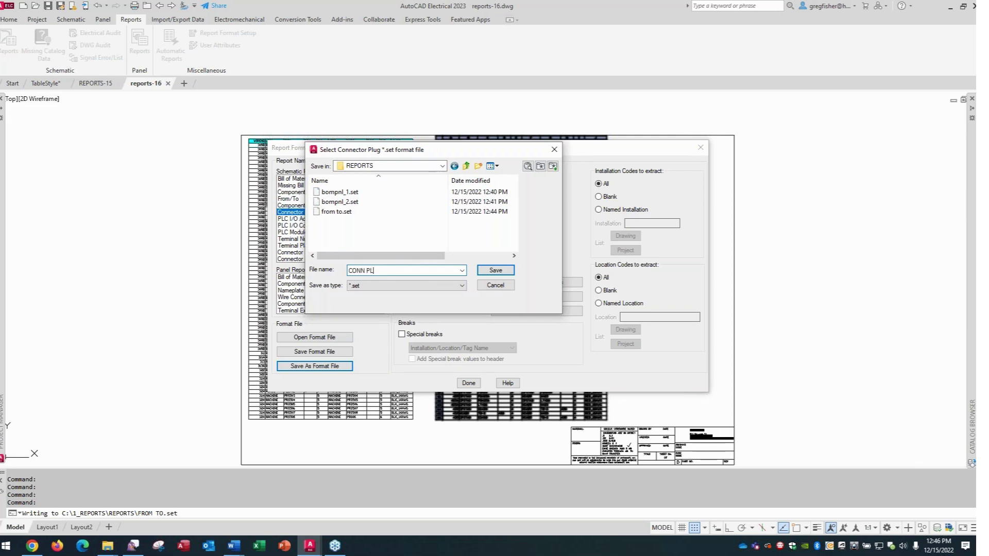
type("UG")
left_click(490, 274)
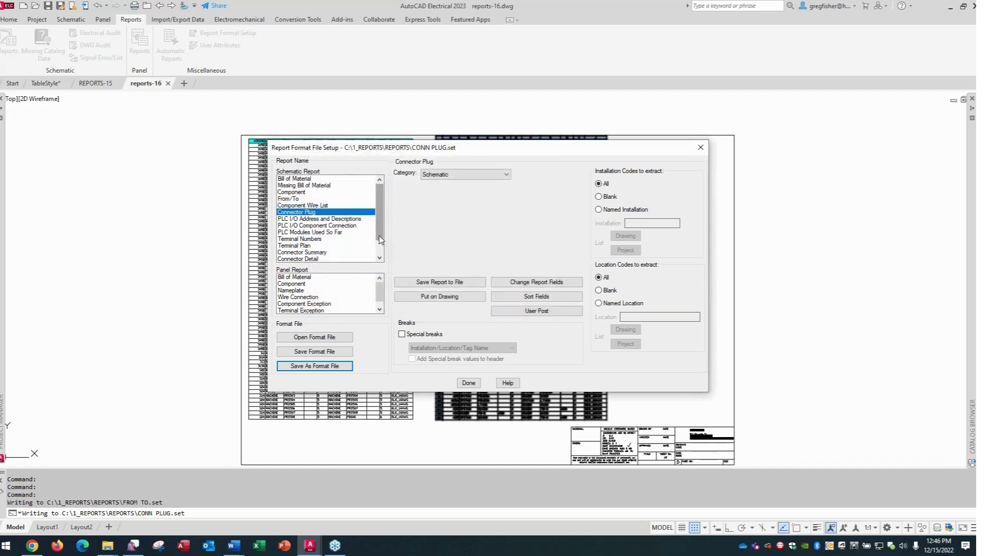
Select the schematic Connector Detail report and enable Excel spreadsheet format for its file output
scroll(383, 248, "down", 2)
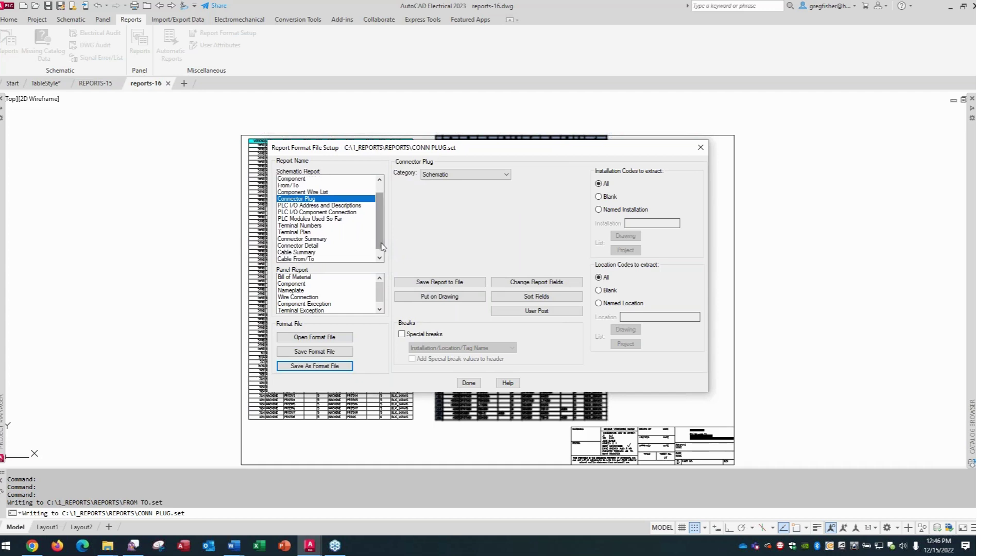
left_click(320, 247)
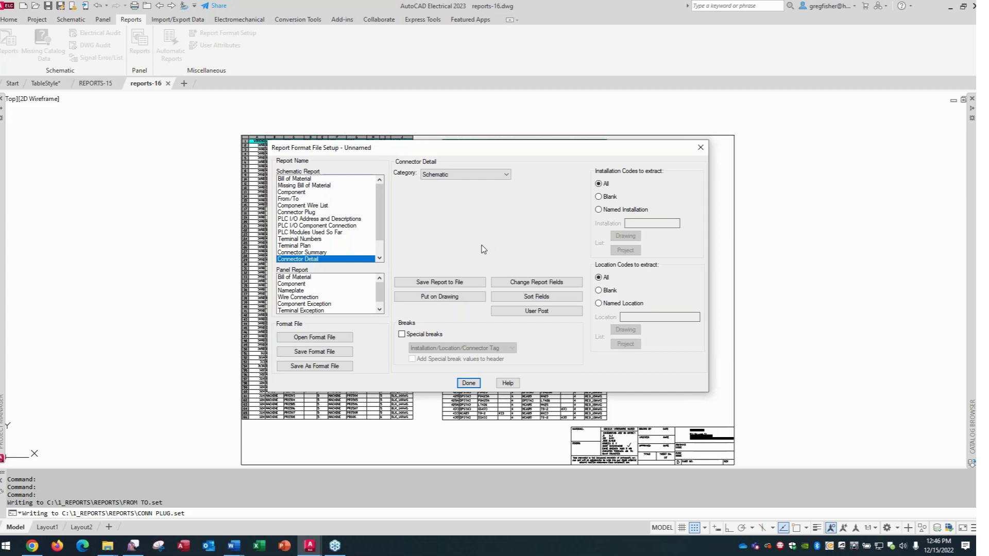
left_click(464, 283)
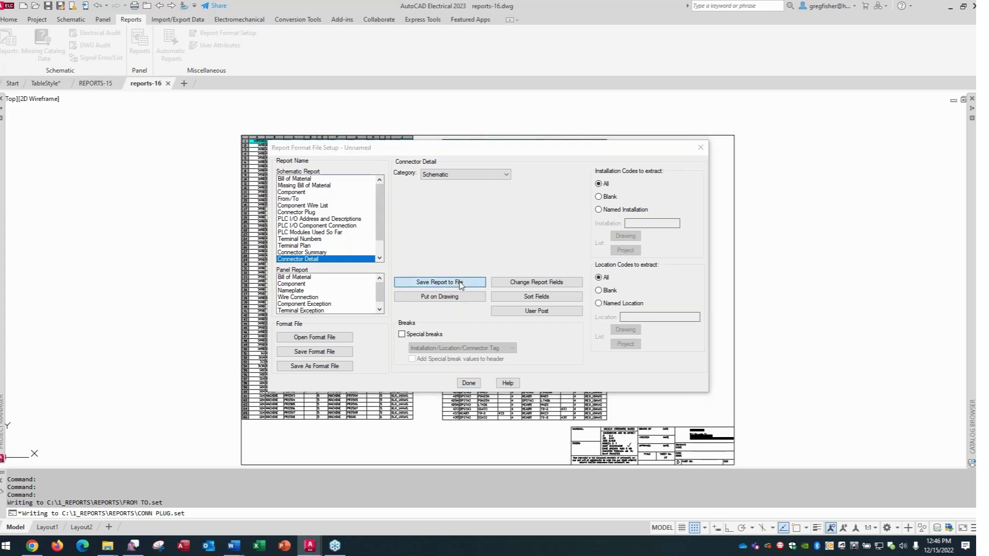
left_click(502, 216)
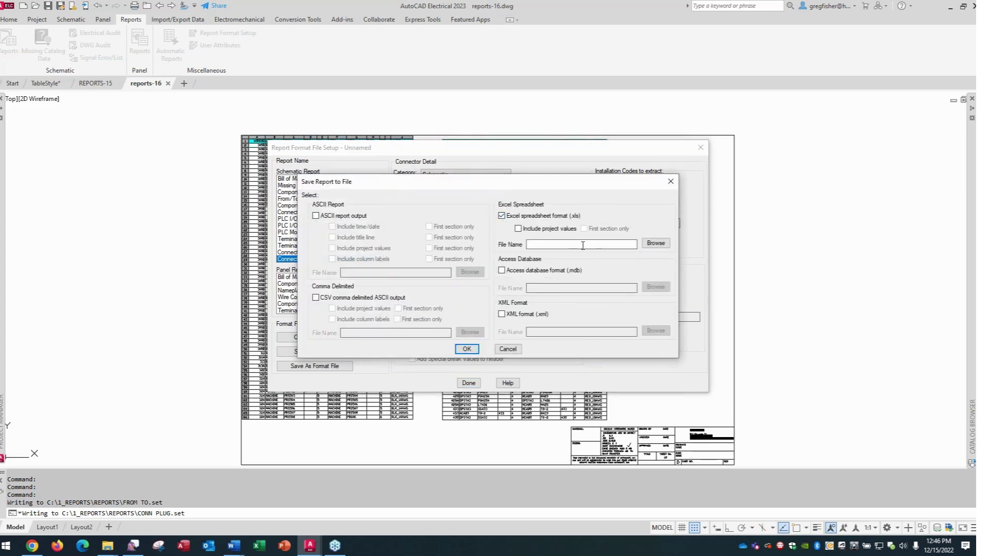
Set the Connector Detail report's Excel output file to CONN DETAIL in C:\1_REPORTS\REPORTS and accept the file settings
left_click(656, 244)
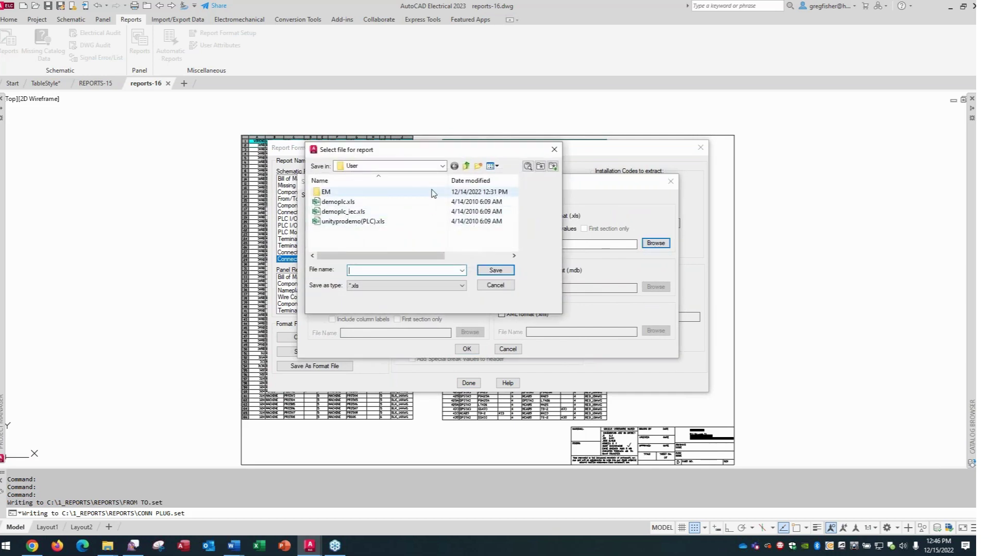
left_click(442, 166)
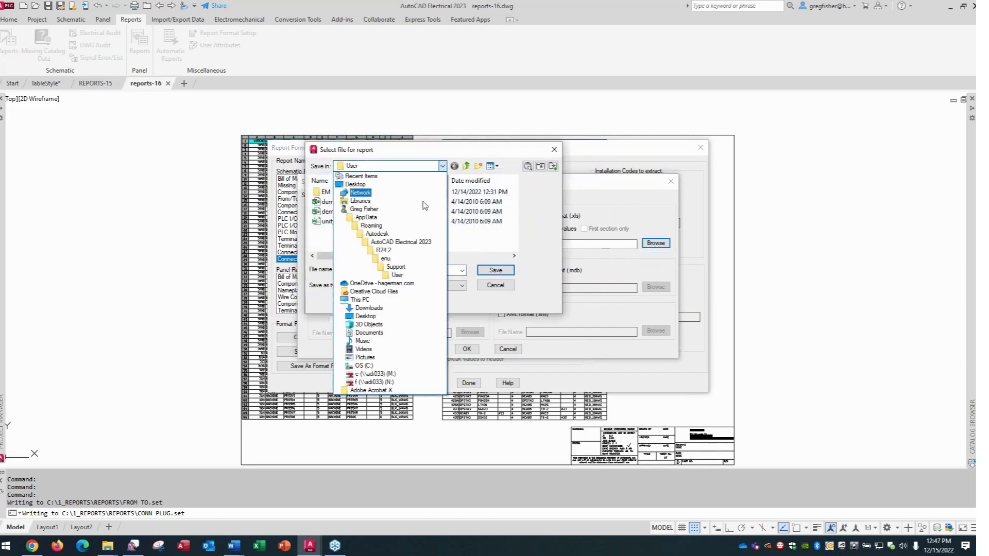
left_click(383, 366)
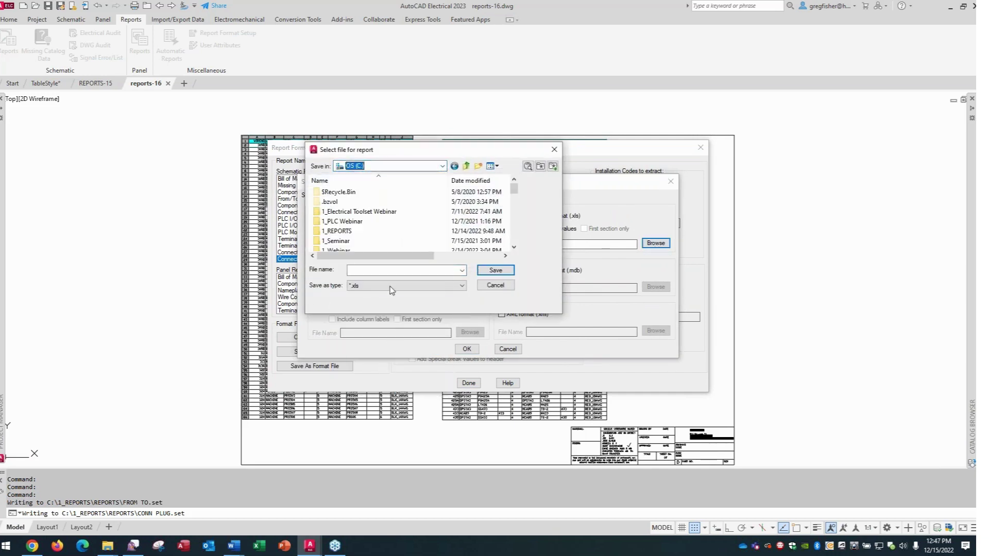
double_click(384, 232)
left_click(342, 194)
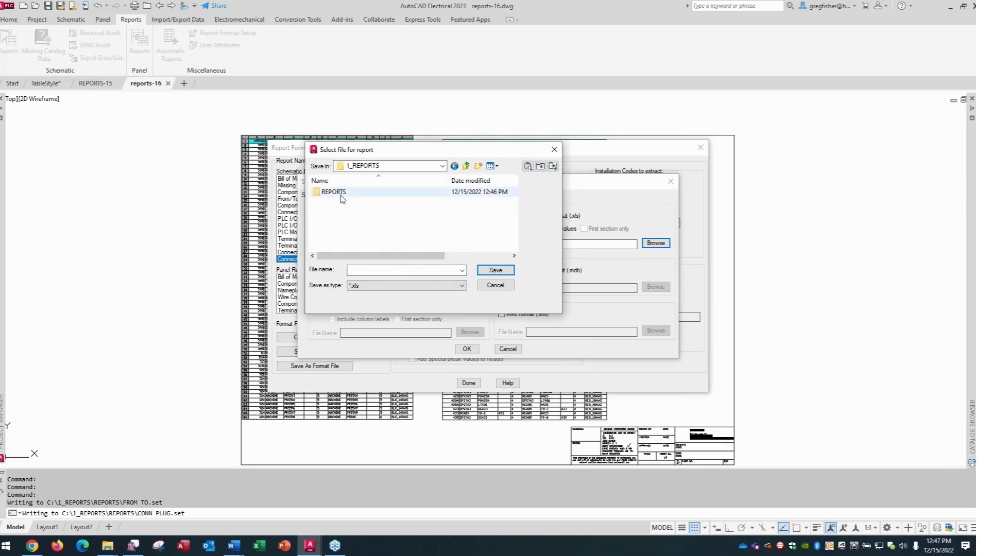
double_click(340, 194)
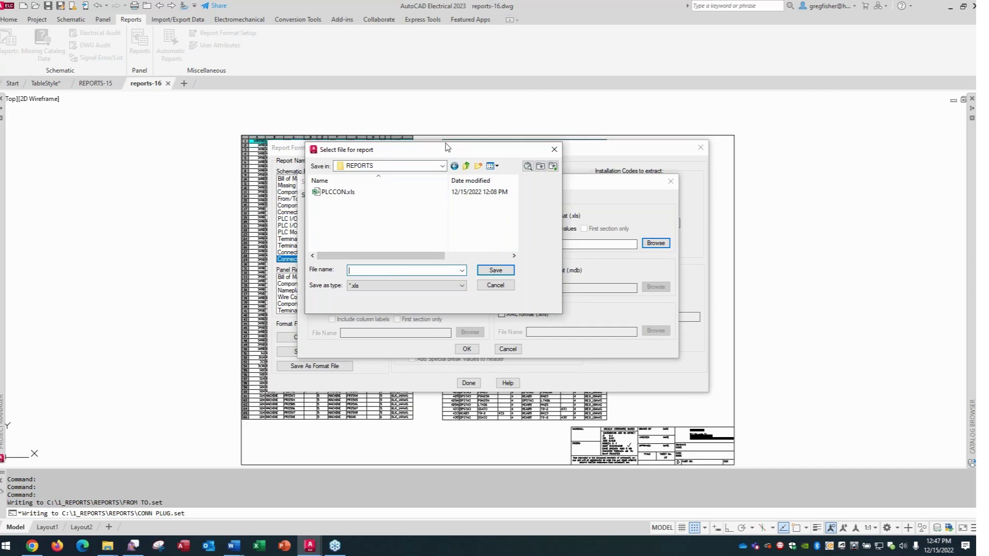
left_click_drag(461, 145, 542, 153)
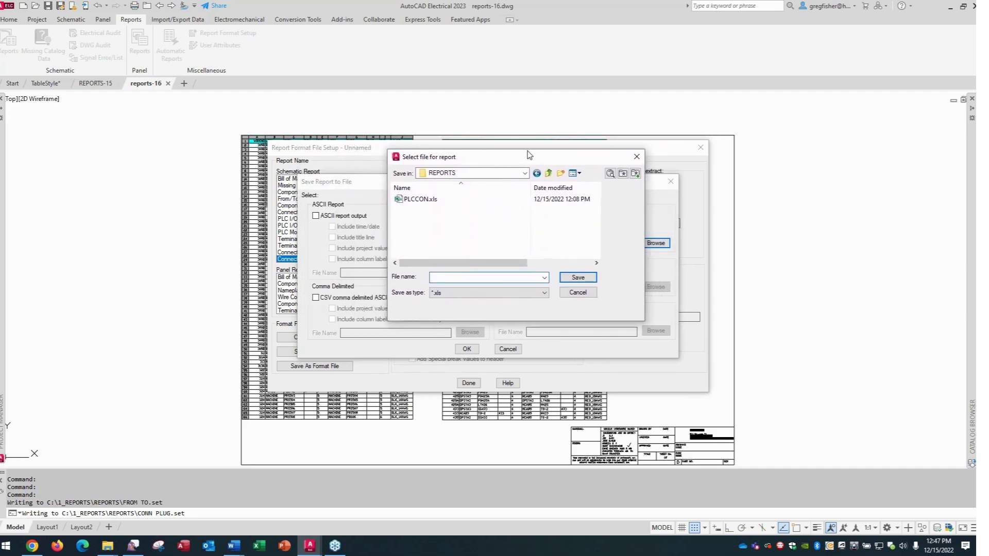
type("CO")
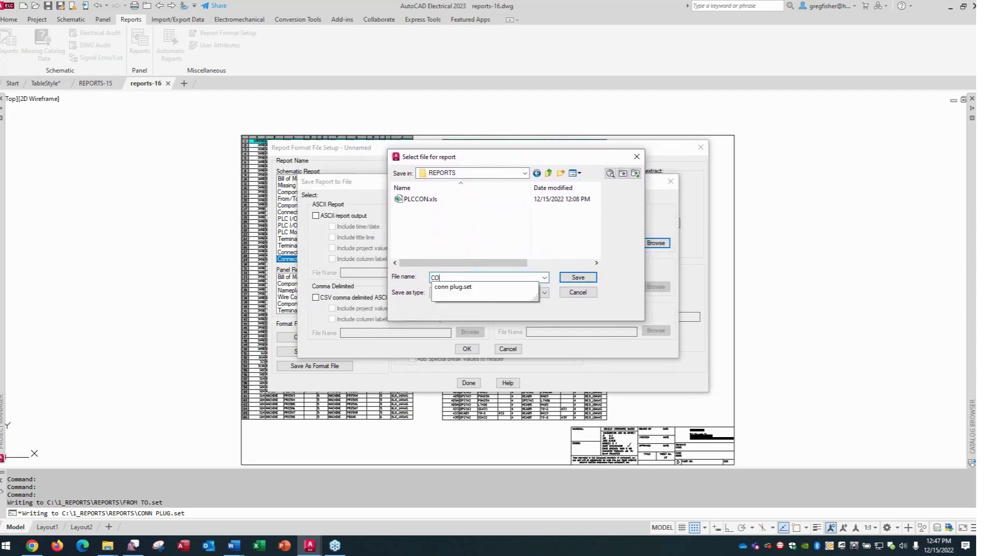
type("NN DETAIL")
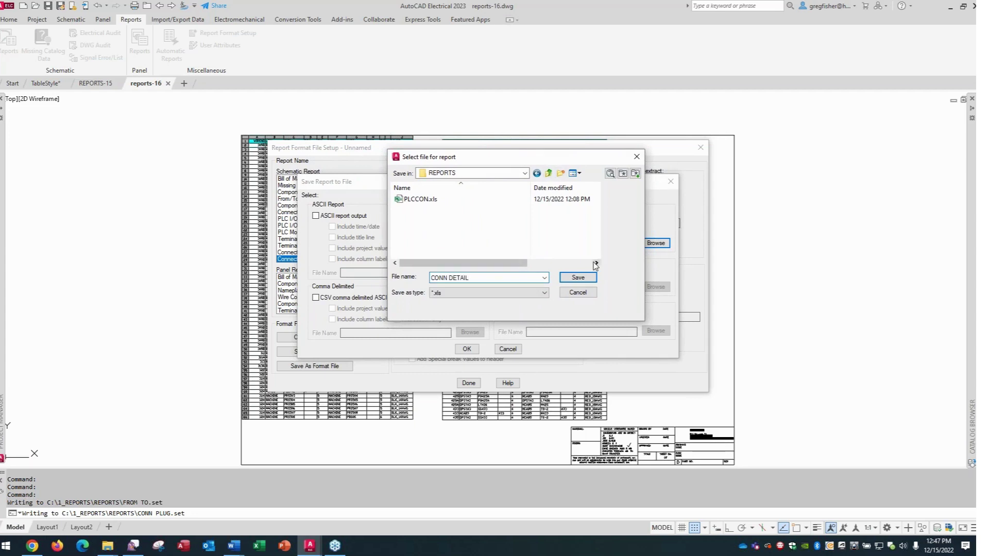
left_click(585, 280)
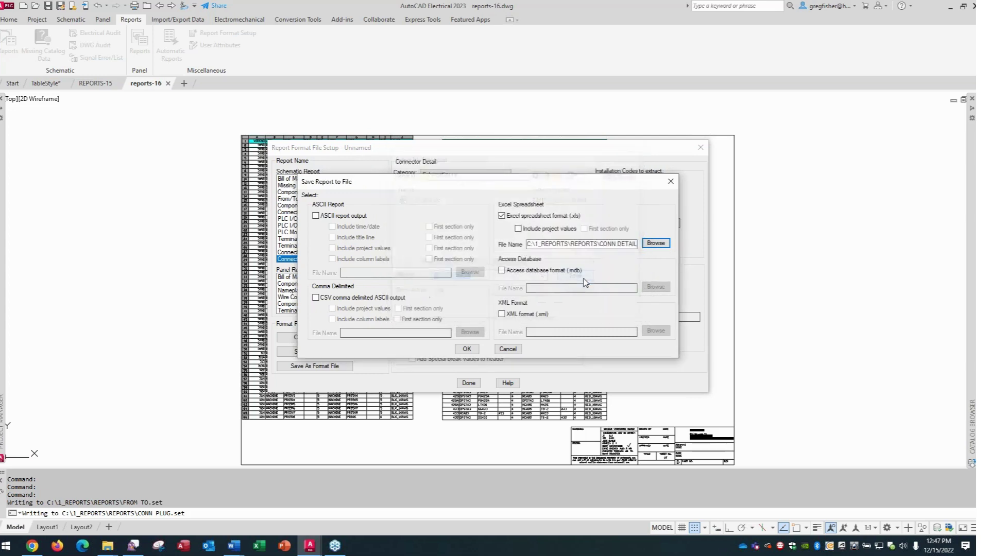
left_click(467, 349)
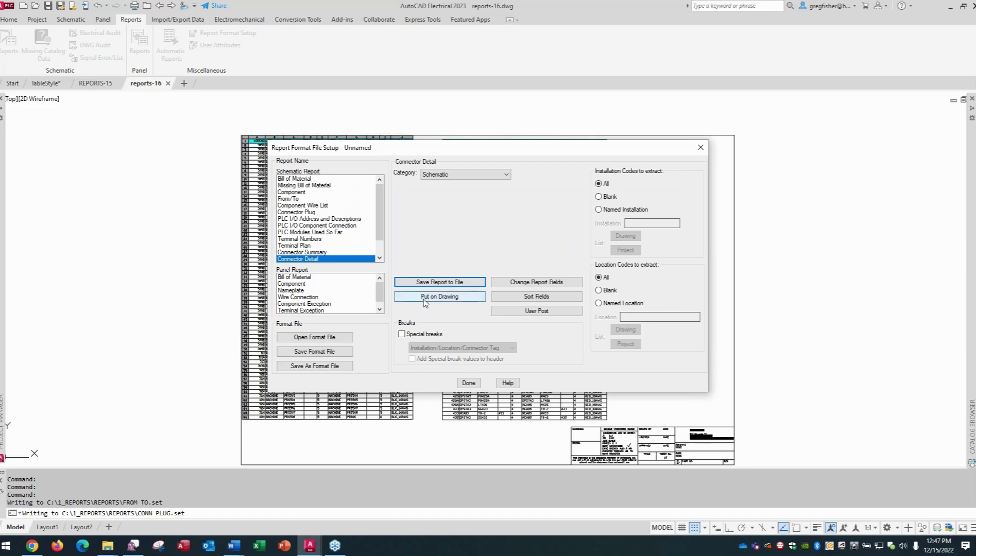
Set up the Connector Detail table output with X-Dimension 2, Y-Dimension 20 and the PLCIO table style, and accept it
left_click(440, 297)
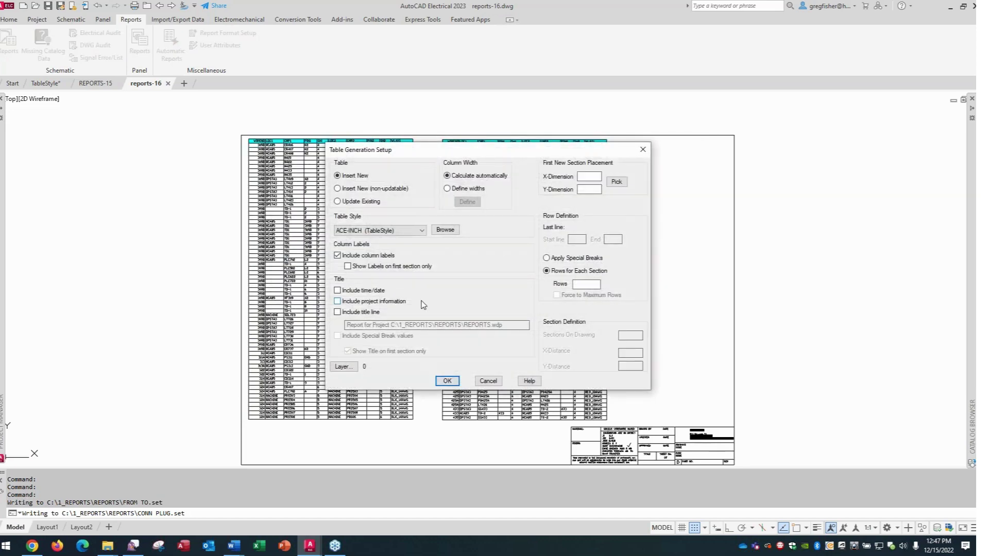
left_click(584, 179)
type("2")
key("Tab")
type("20")
left_click(422, 231)
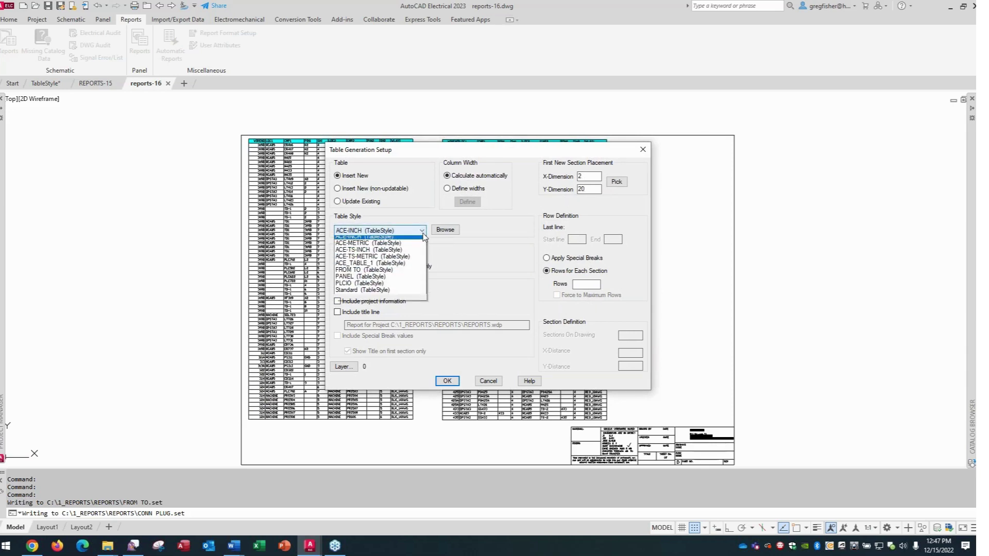
left_click(393, 287)
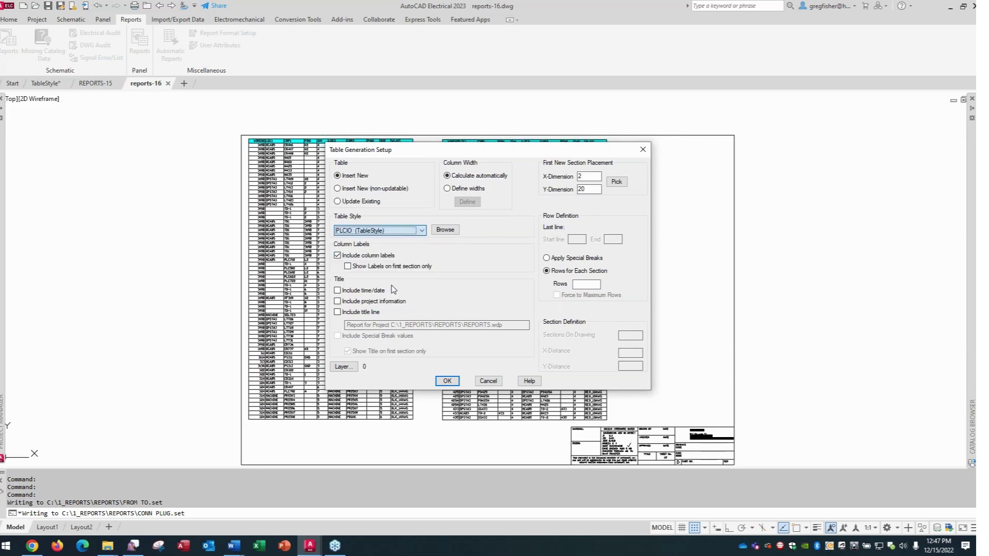
left_click(454, 386)
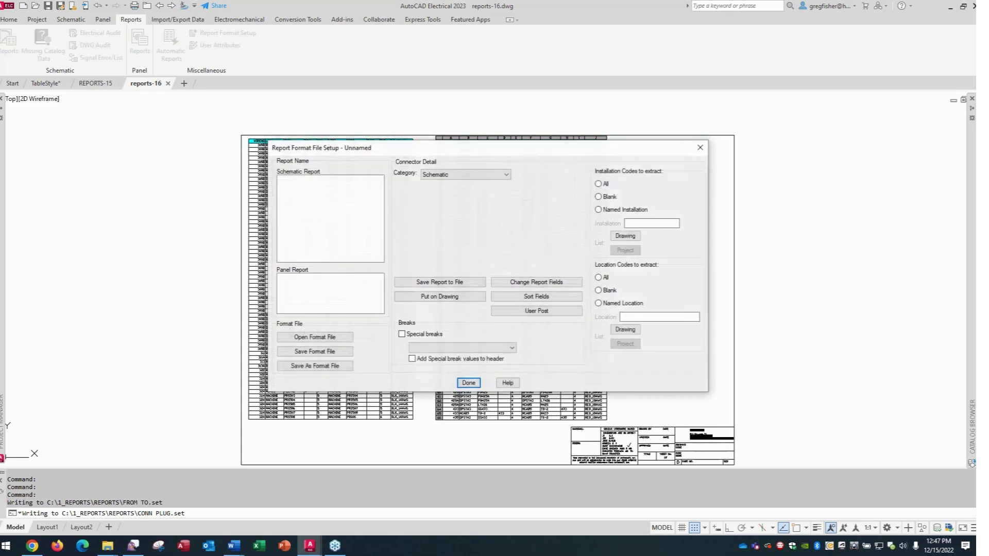
Save the Connector Detail report format as CONN DETAIL.set in C:\1_REPORTS\REPORTS and close the format file setup
left_click(303, 366)
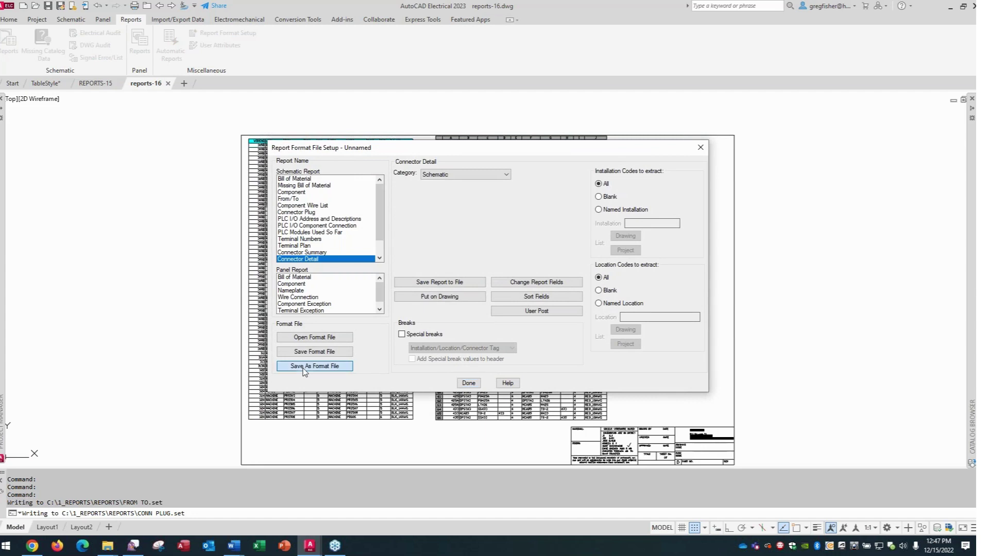
left_click(525, 173)
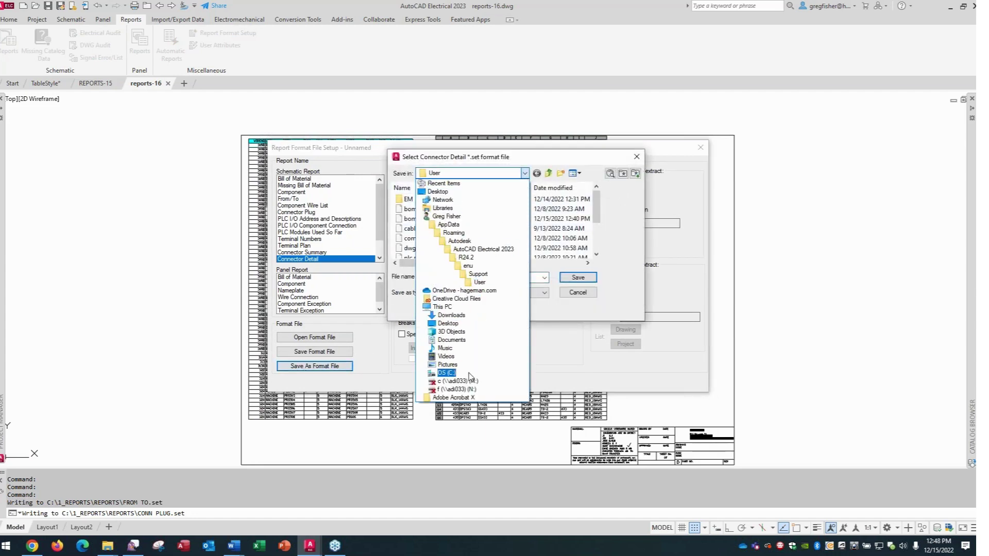
left_click(446, 373)
left_click(448, 241)
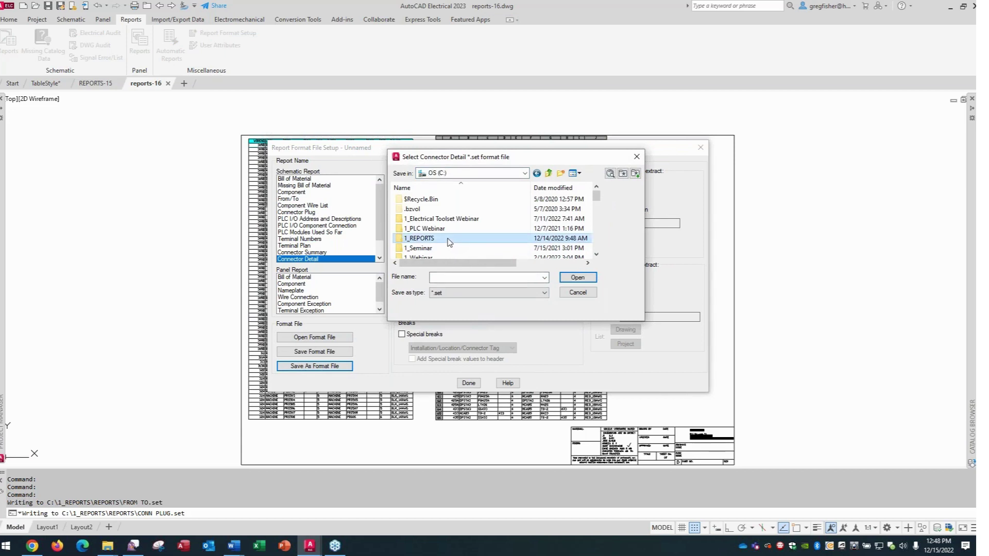
left_click(413, 238)
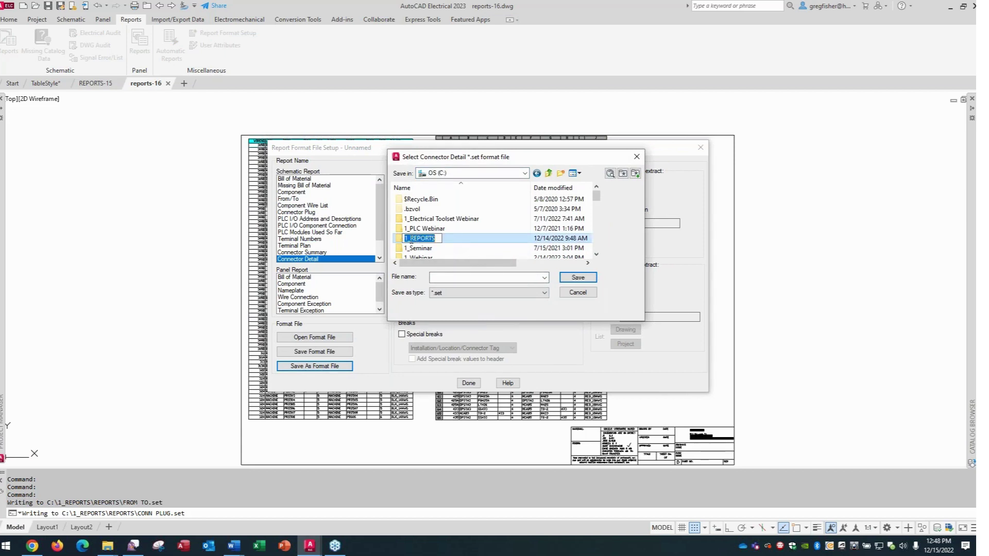
left_click(401, 241)
double_click(402, 240)
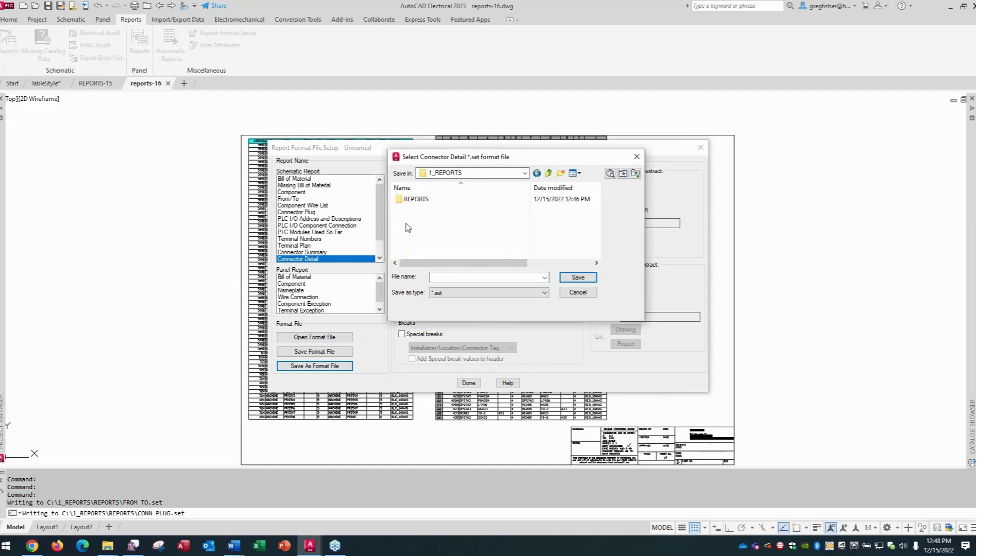
double_click(405, 202)
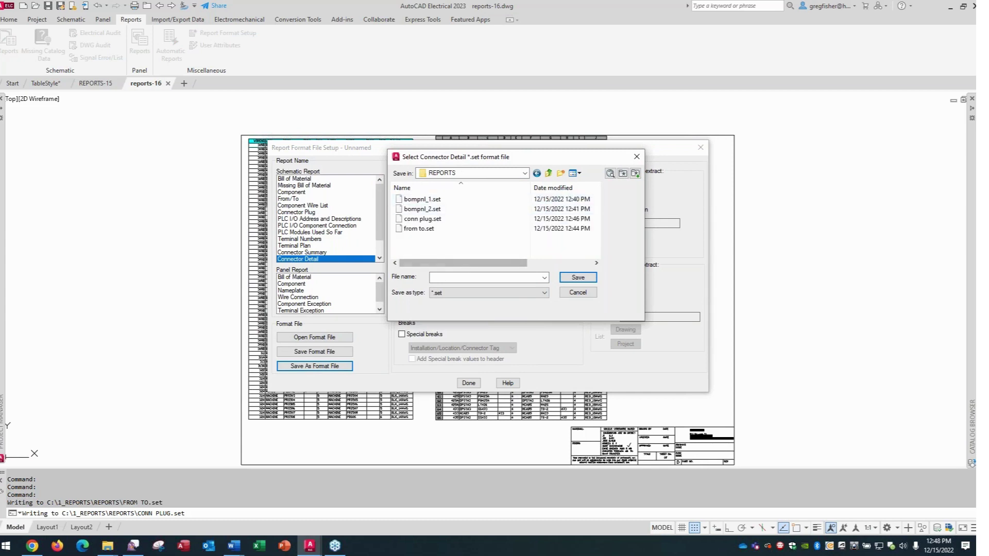
left_click(449, 278)
type("CO")
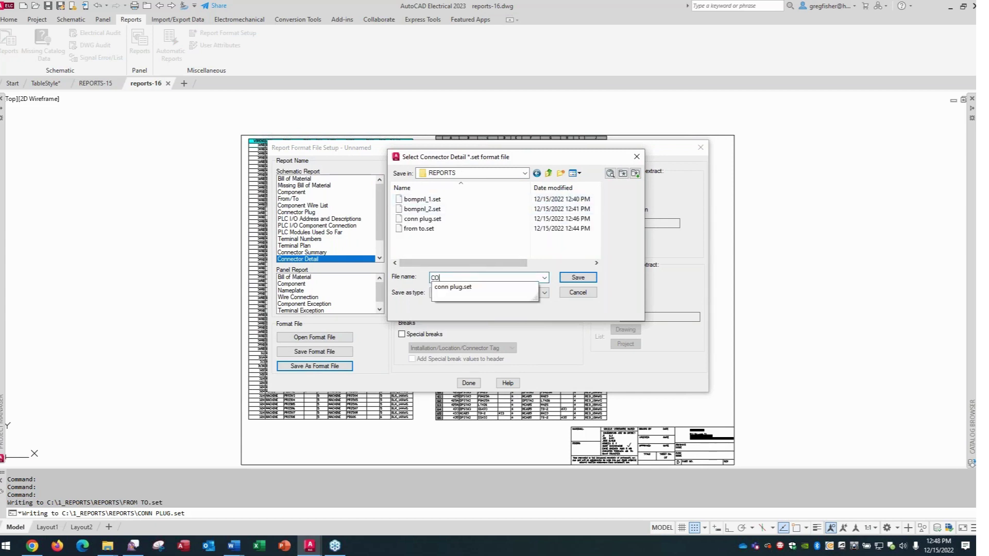
type("NN DETAIL")
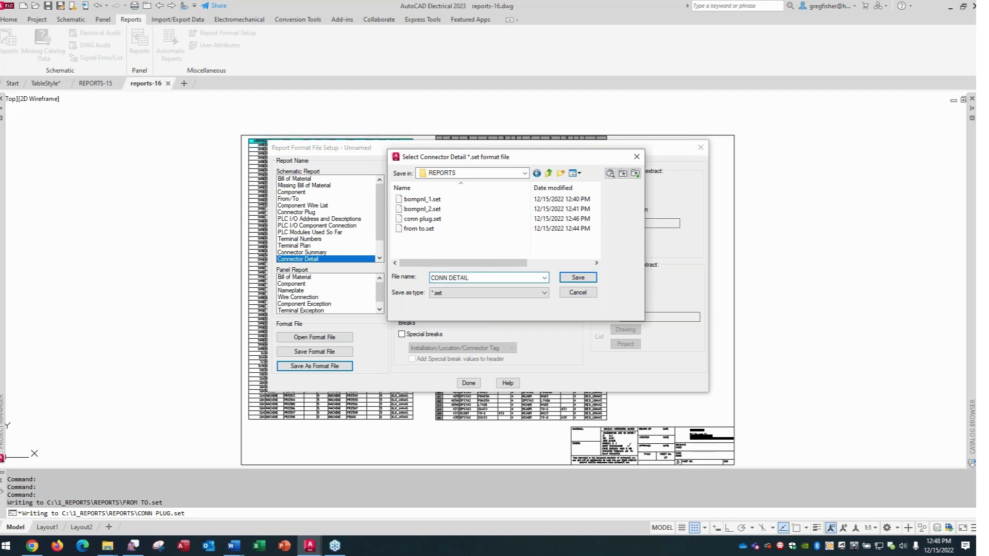
left_click(572, 281)
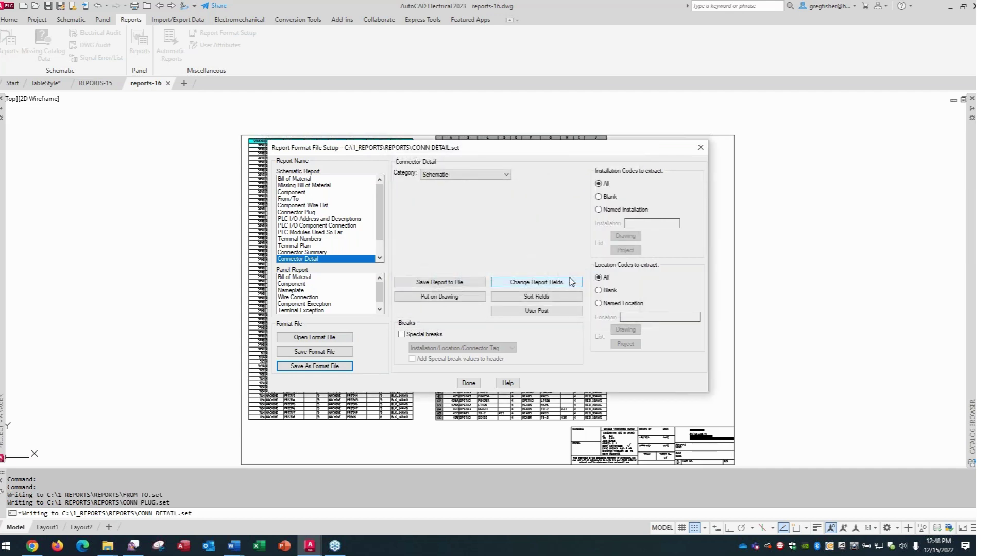
left_click(468, 384)
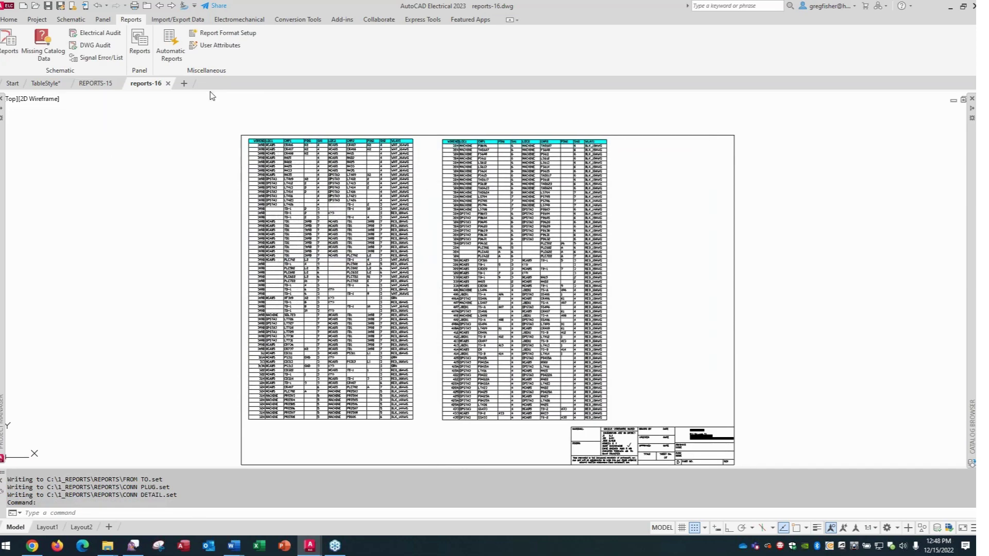
Open the automatic report selection and set its format file folder to C:\1_REPORTS\REPORTS
left_click(174, 52)
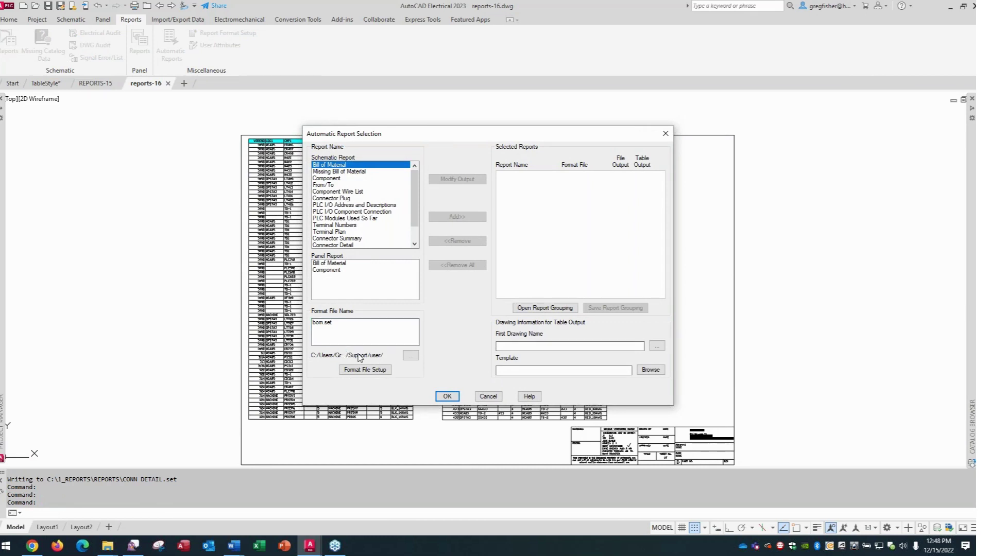
left_click(411, 357)
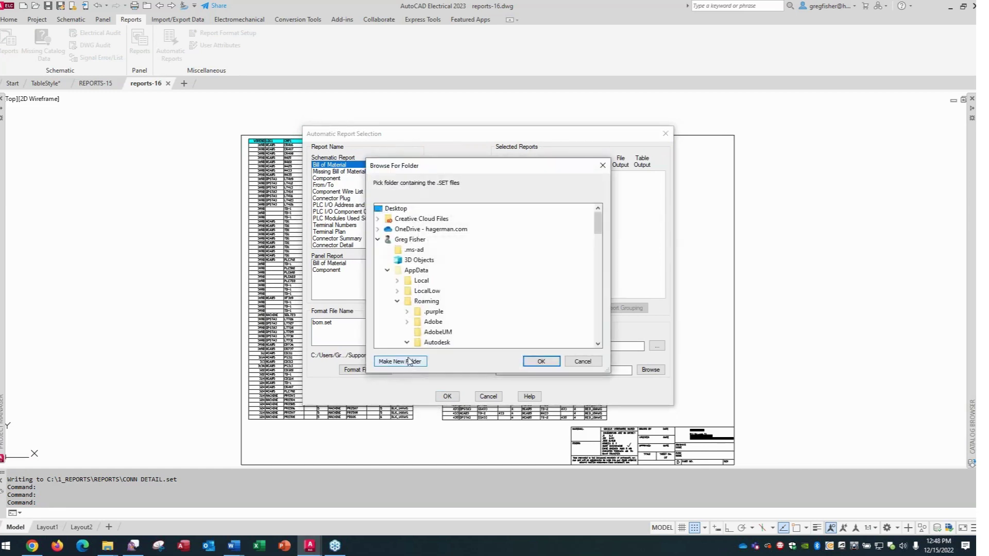
left_click(378, 240)
left_click(379, 250)
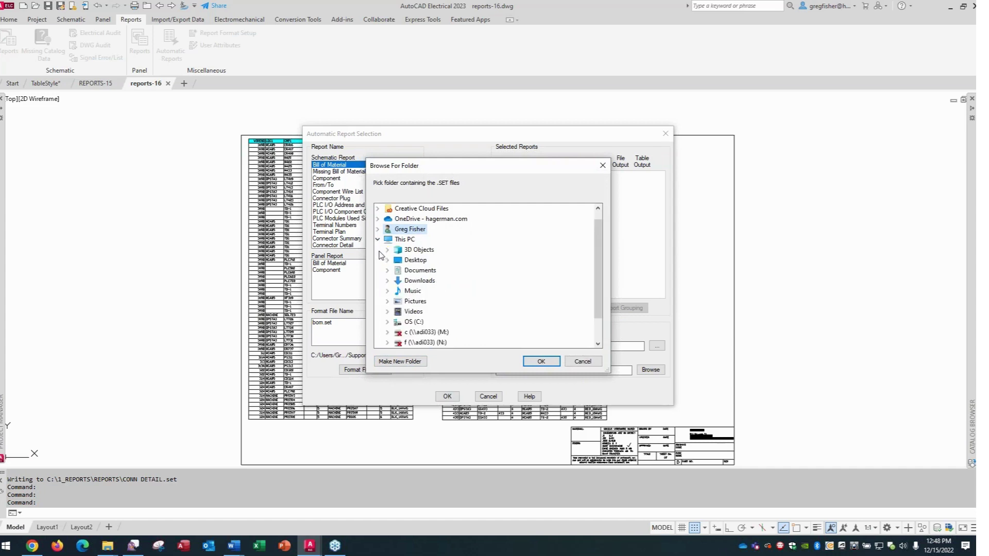
double_click(408, 322)
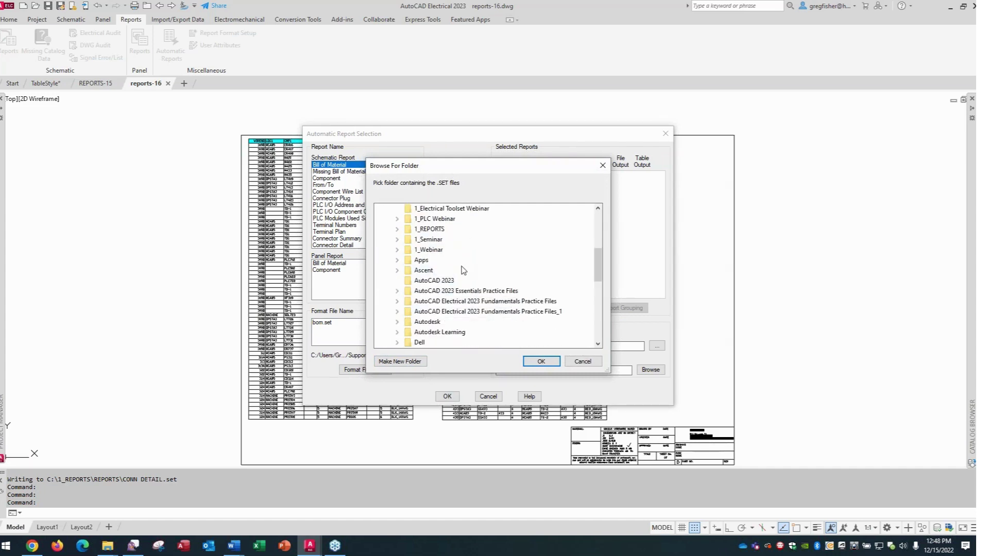
scroll(466, 270, "up", 1)
left_click(442, 263)
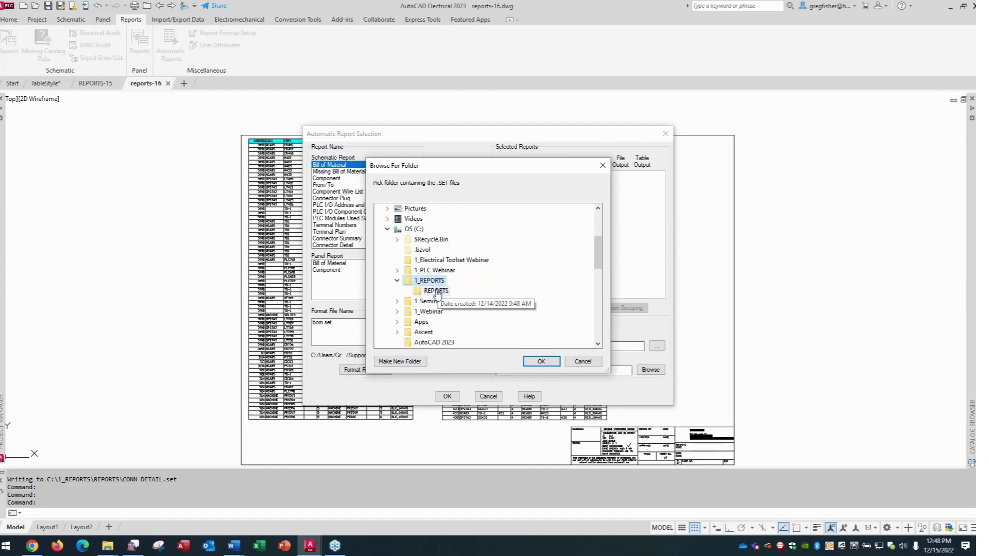
left_click(436, 291)
left_click(542, 362)
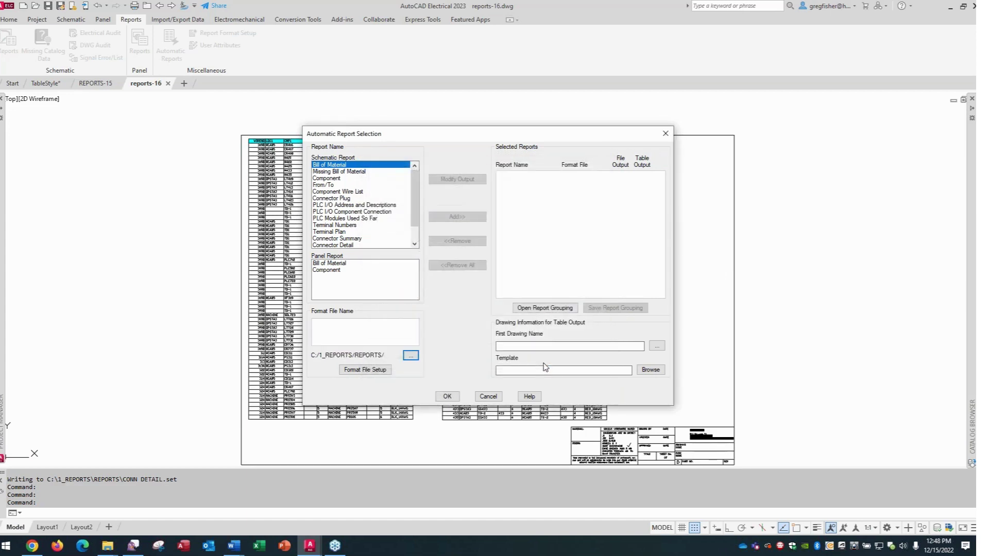
Add the From/To report with from to.set and the Connector Plug report with conn plug.set to the selected reports
left_click(329, 187)
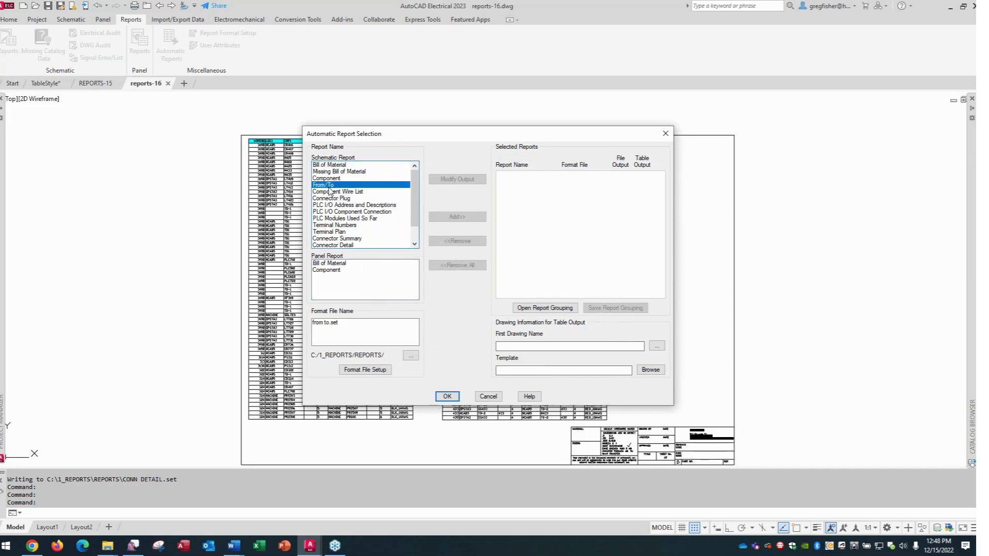
left_click(335, 323)
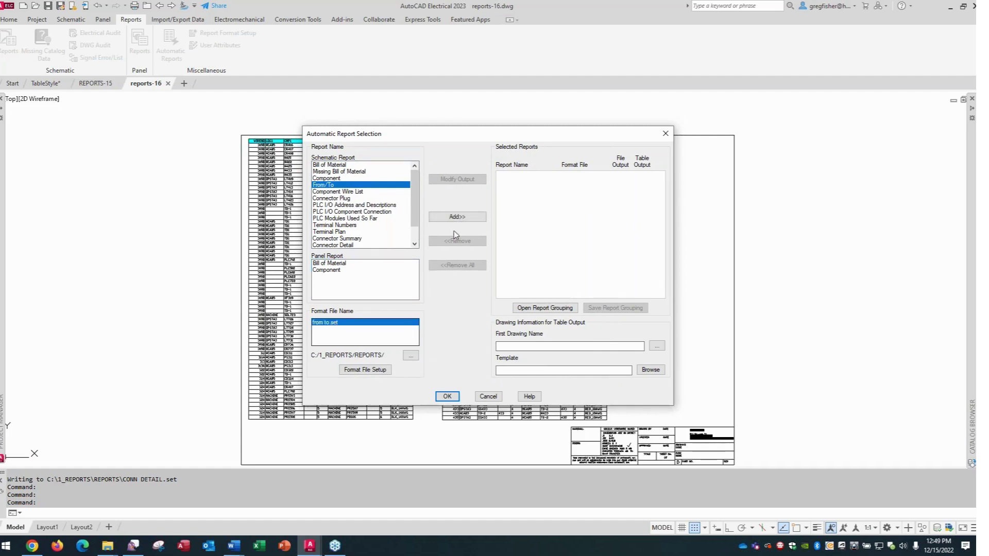
left_click(458, 218)
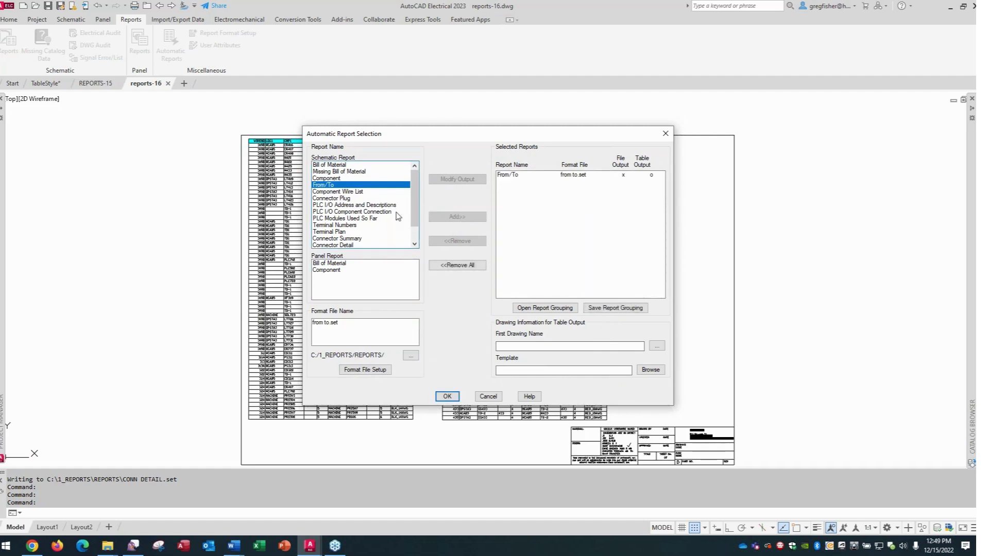
left_click(328, 200)
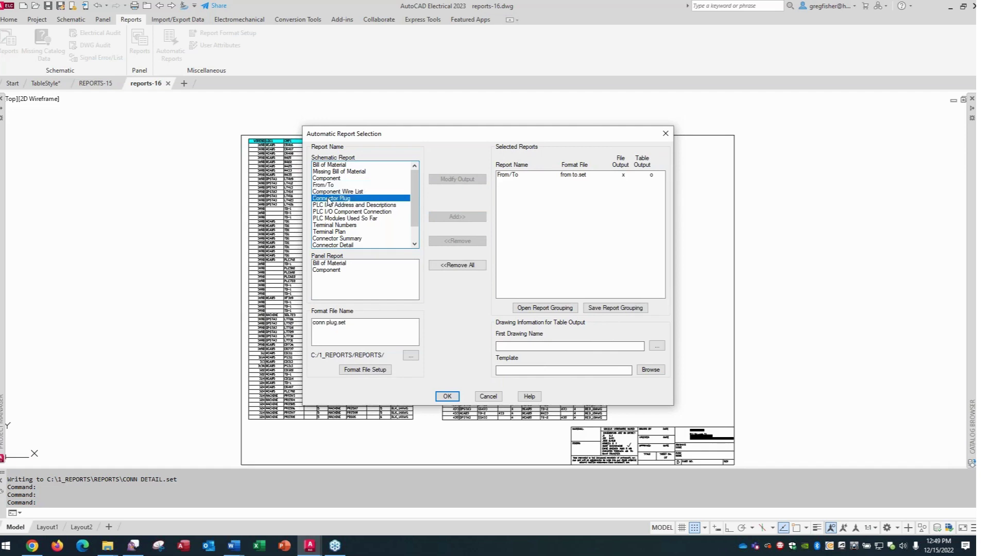
left_click(321, 324)
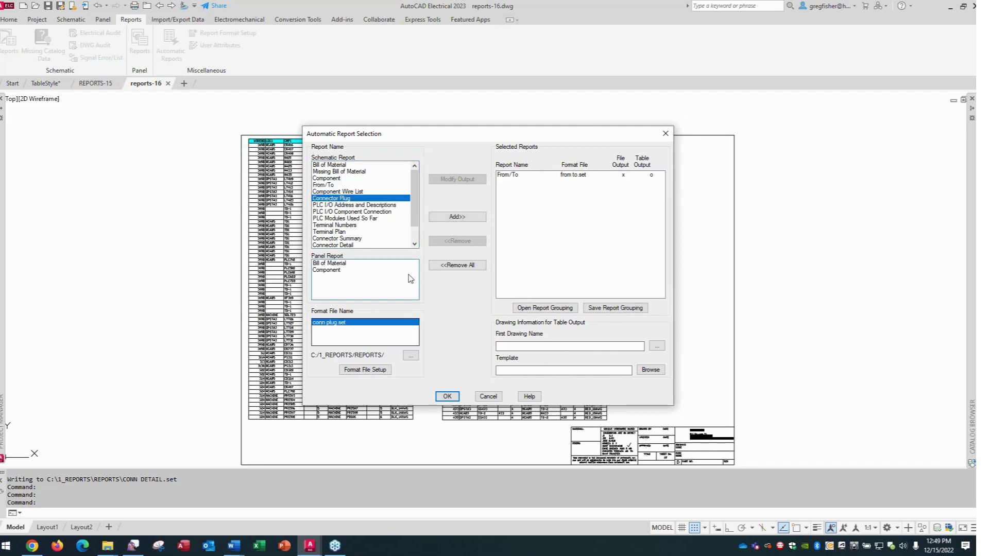
left_click(456, 218)
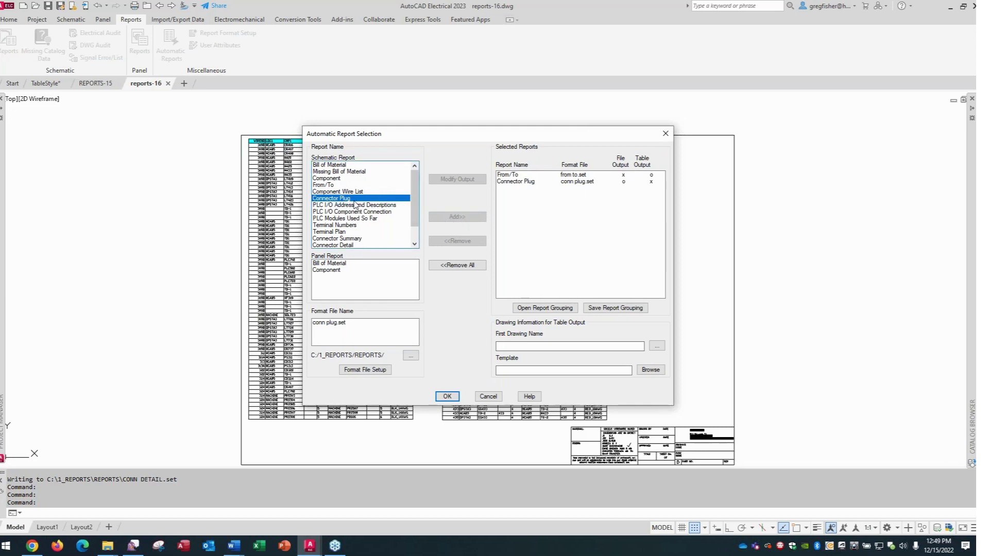
Add the schematic Connector Detail report with conn detail.set to the selected reports
left_click(335, 239)
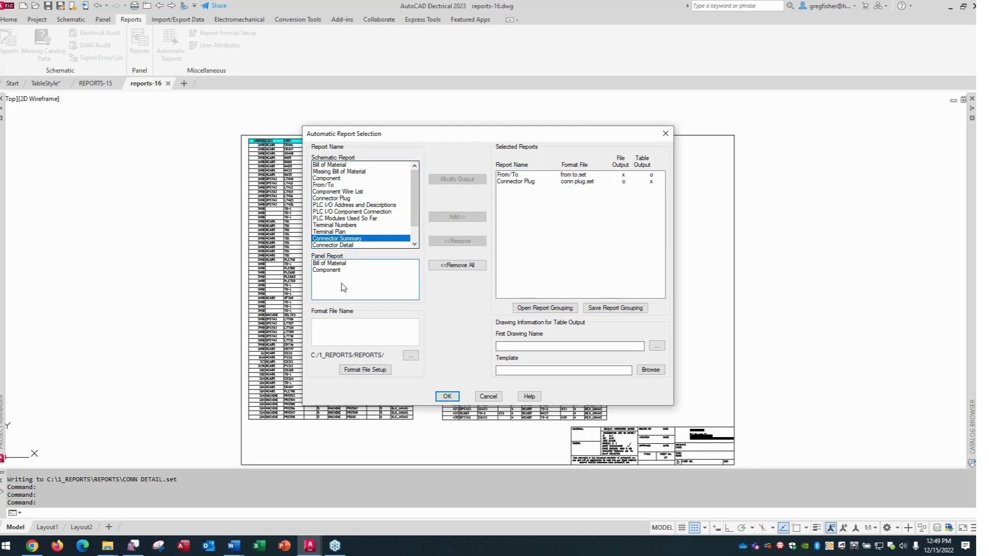
left_click(360, 246)
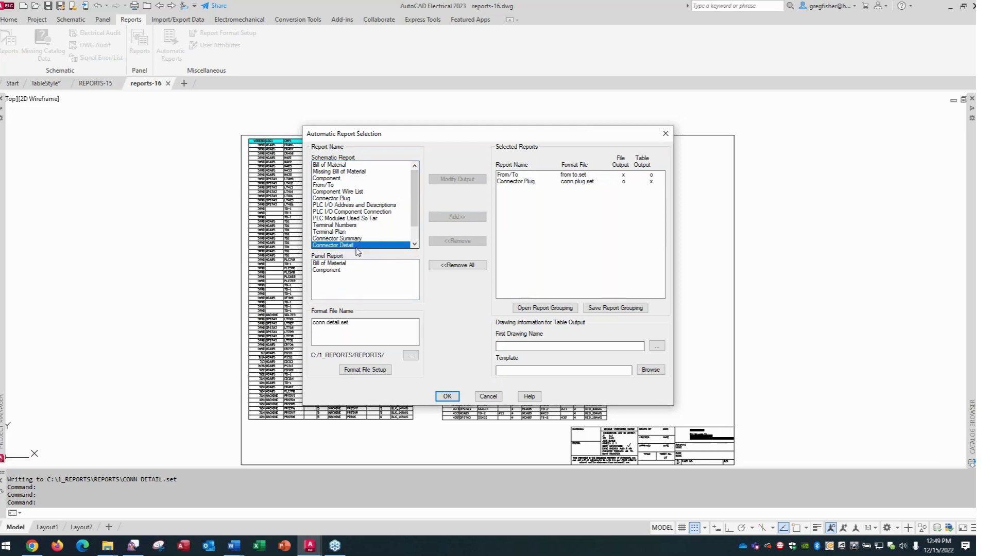
left_click(340, 323)
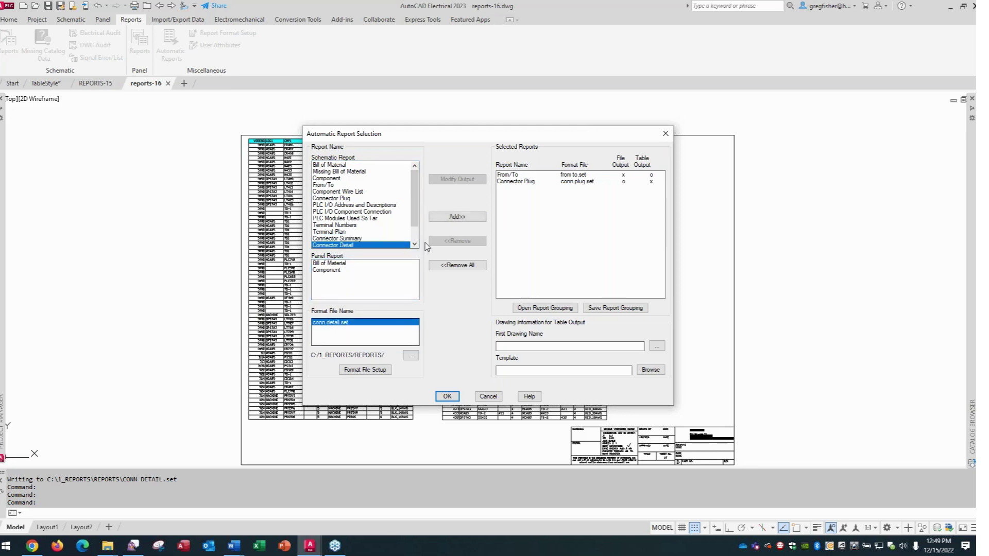
left_click(446, 219)
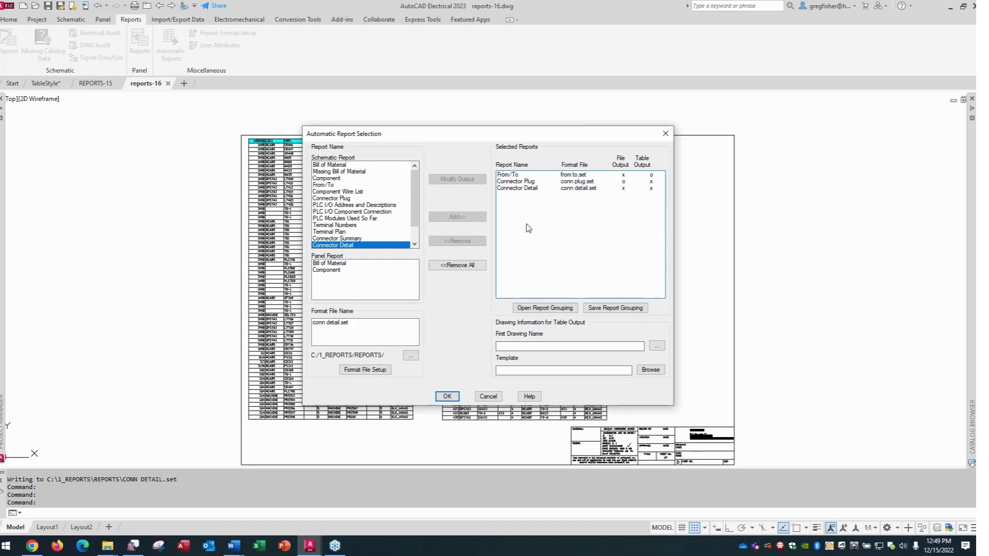
left_click(623, 181)
left_click(651, 190)
Save the selected reports as a report grouping named REPORTS in C:\1_REPORTS\REPORTS
left_click(612, 308)
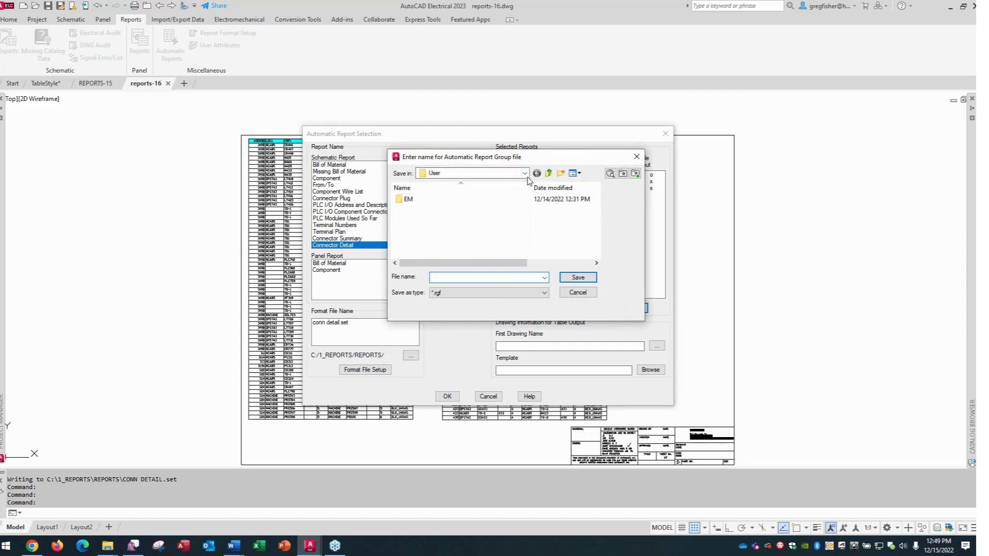
left_click(524, 173)
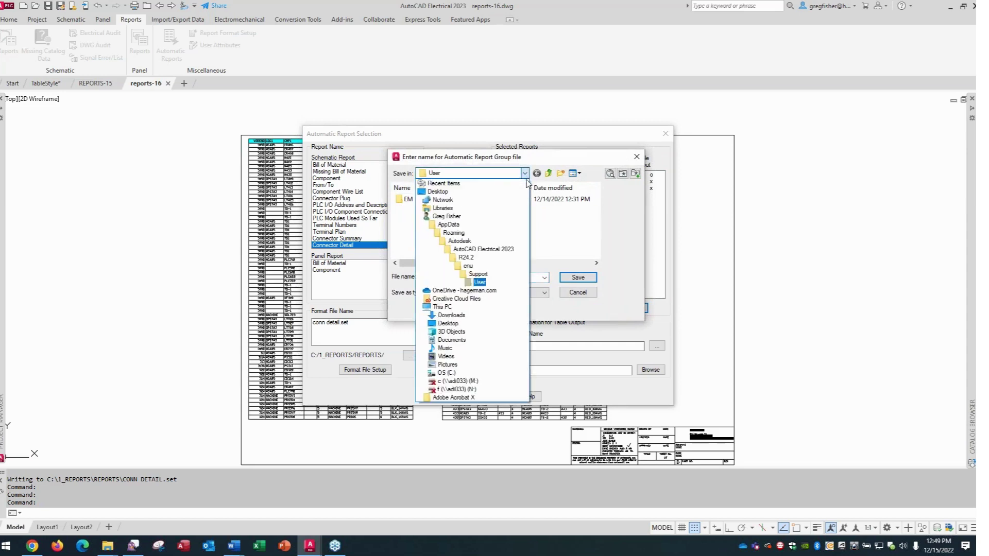
left_click(467, 377)
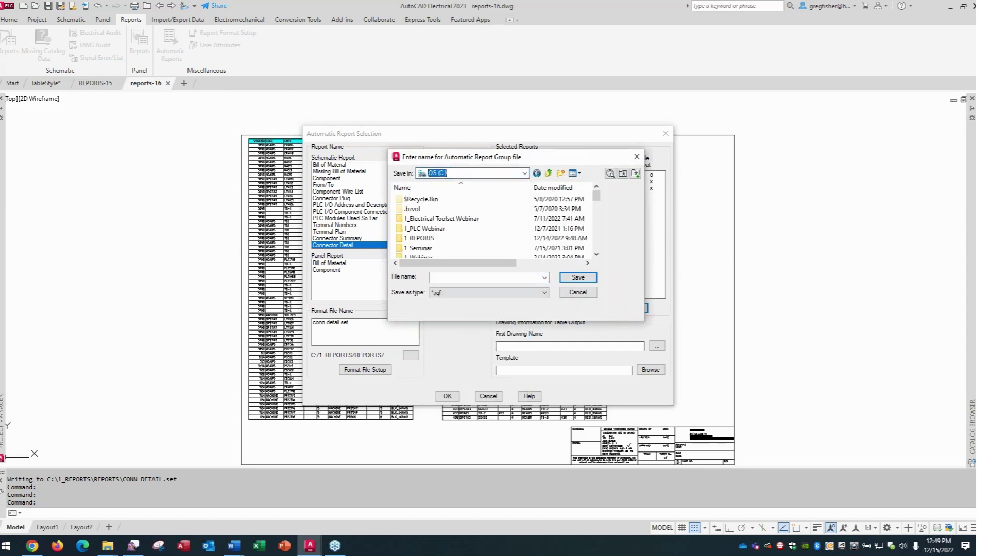
double_click(463, 240)
double_click(422, 201)
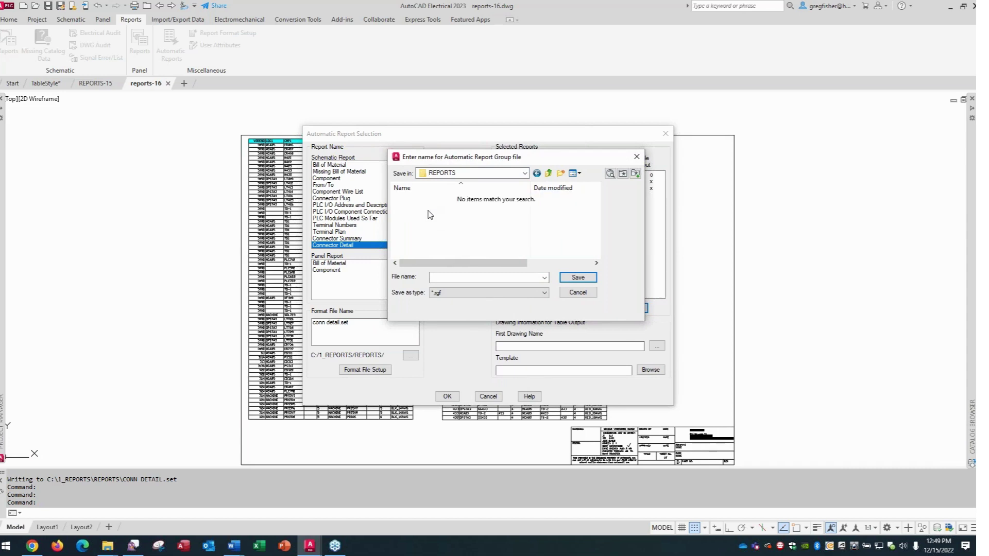
left_click(456, 277)
type("REPORT")
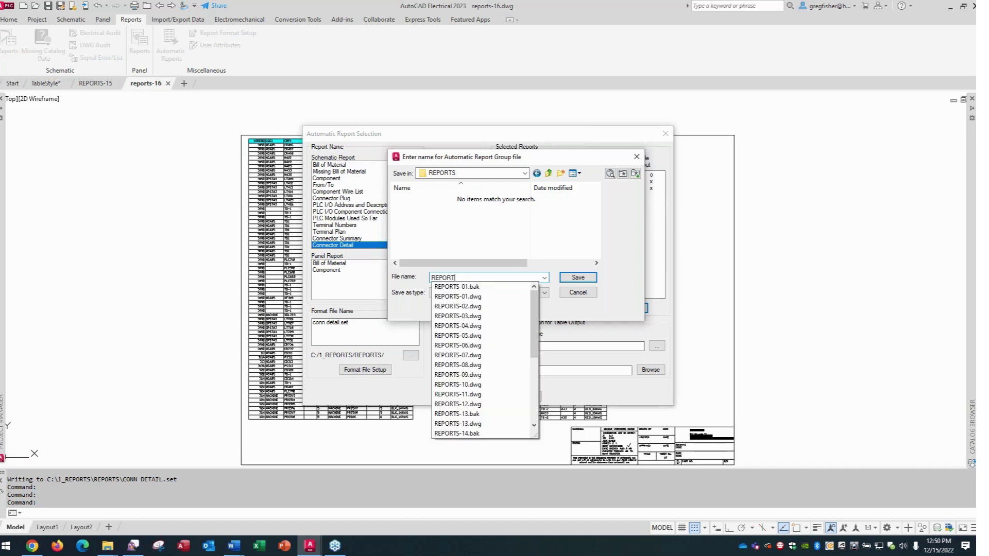
type("S")
left_click(578, 277)
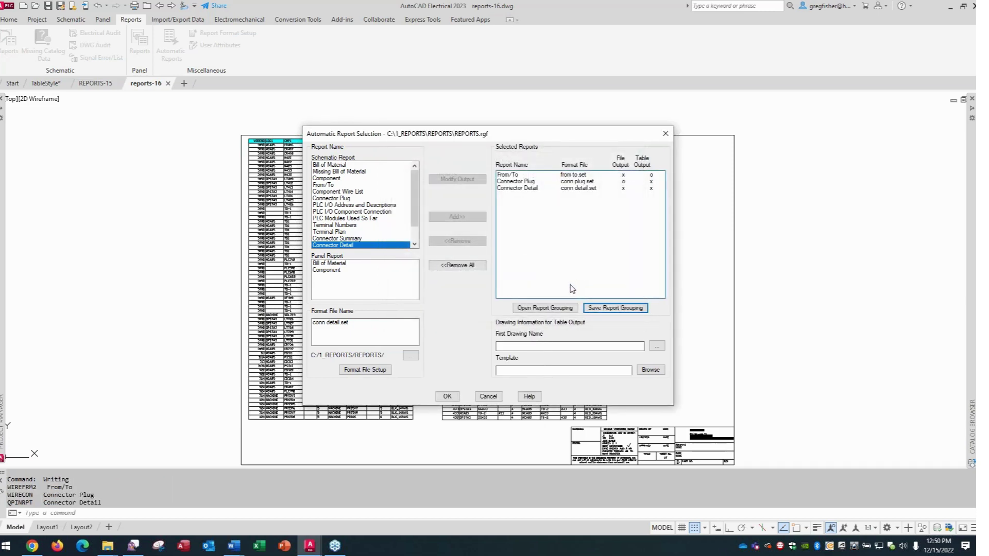
Set the first drawing for table output to reports-18.dwg in C:\1_REPORTS\REPORTS
left_click(559, 347)
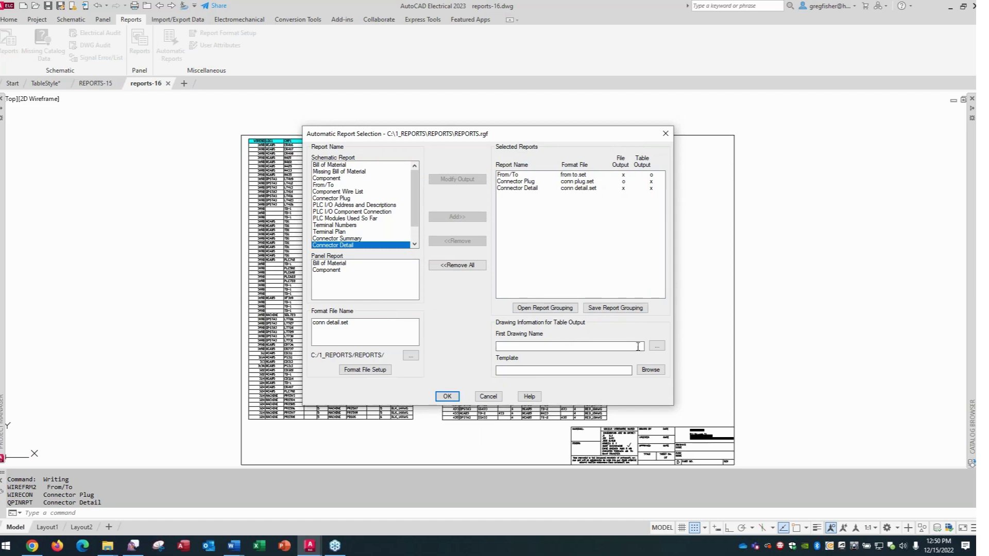
left_click(657, 345)
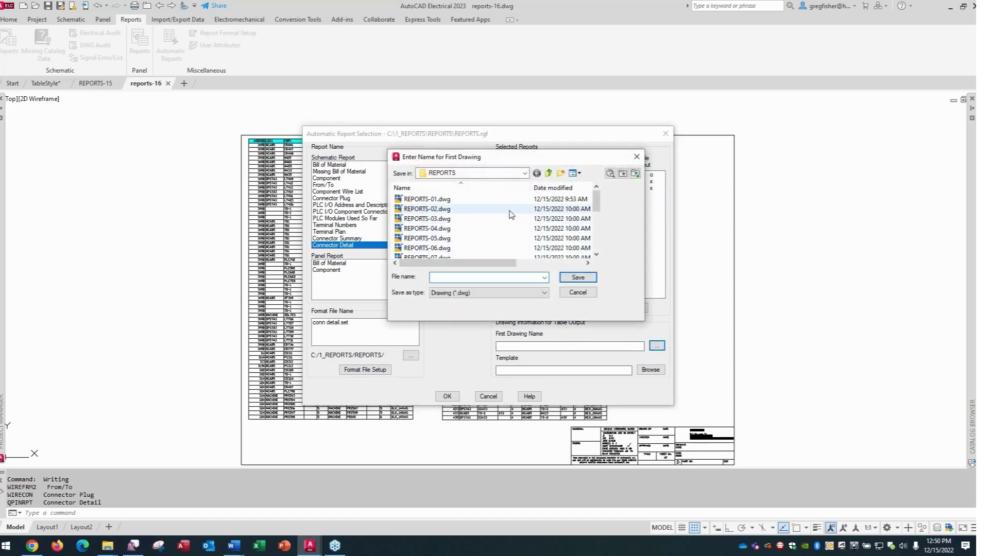
left_click_drag(597, 211, 599, 249)
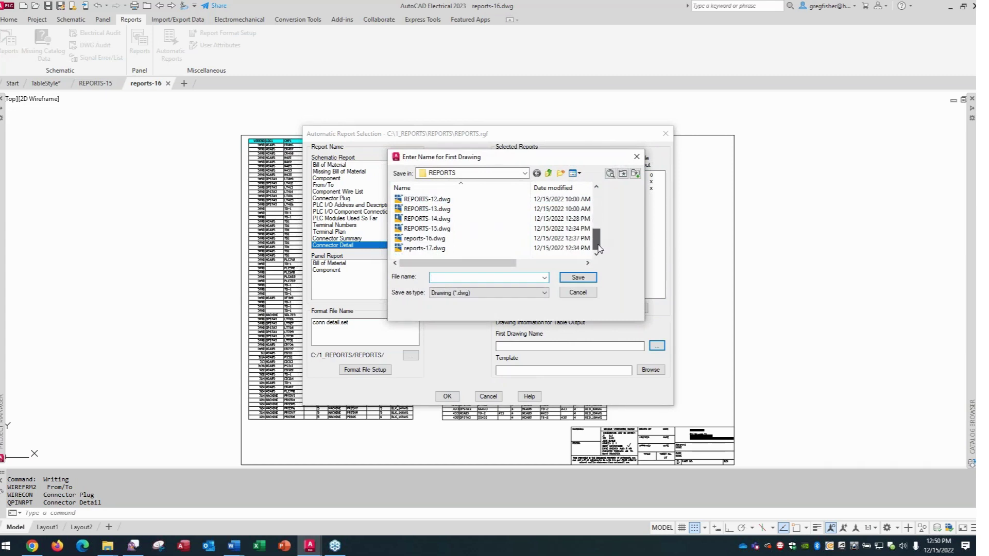
left_click(446, 250)
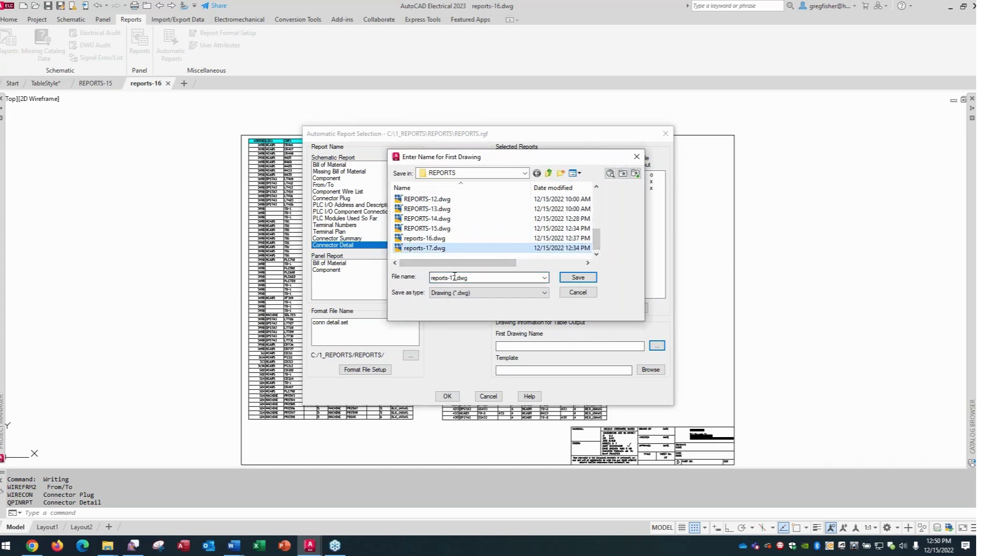
left_click(454, 277)
left_click(454, 278)
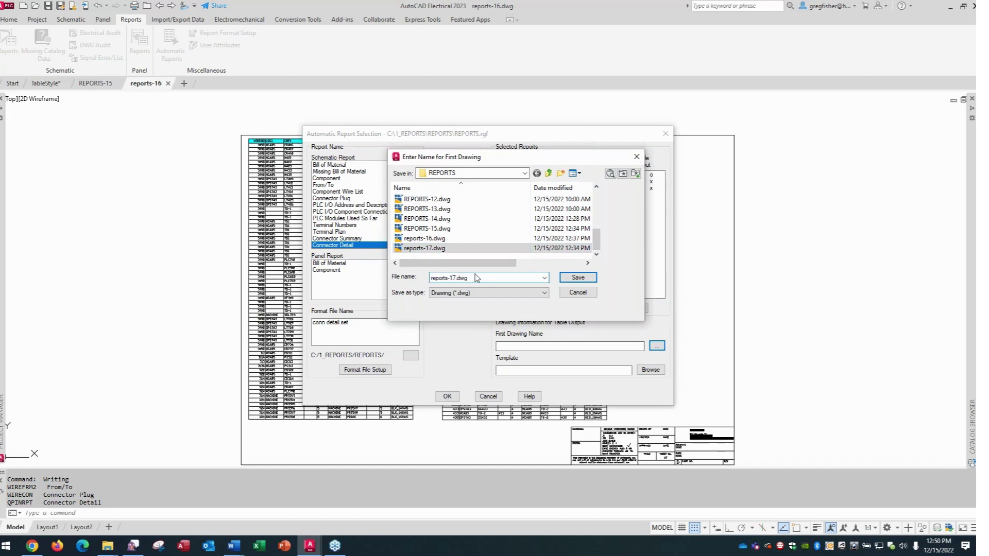
key("Delete")
type("8")
left_click(572, 278)
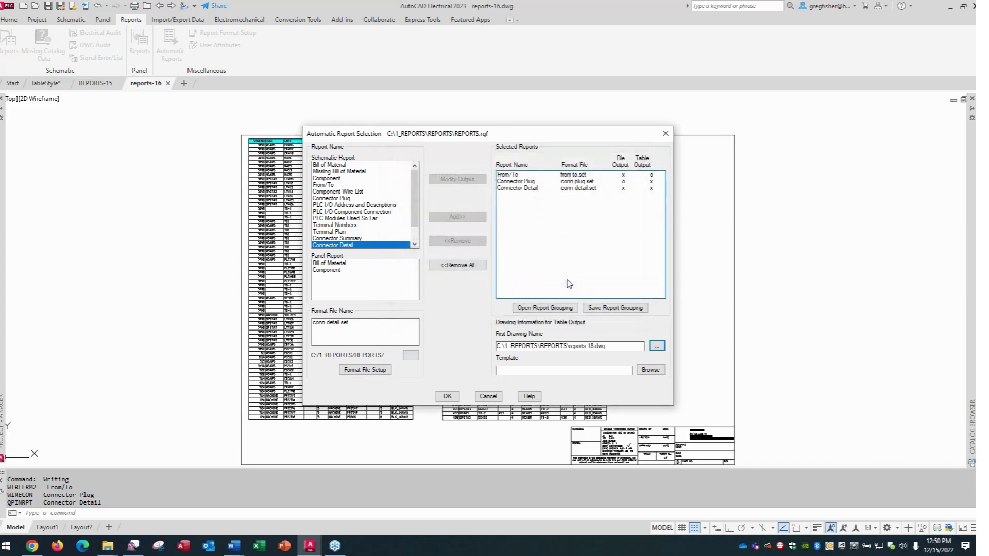
Choose Hagerman D SIZE blank.dwt from C:\1_Seminar\HAGERMAN-TEMPLATE as the table drawing template and run the automatic reports
left_click(648, 371)
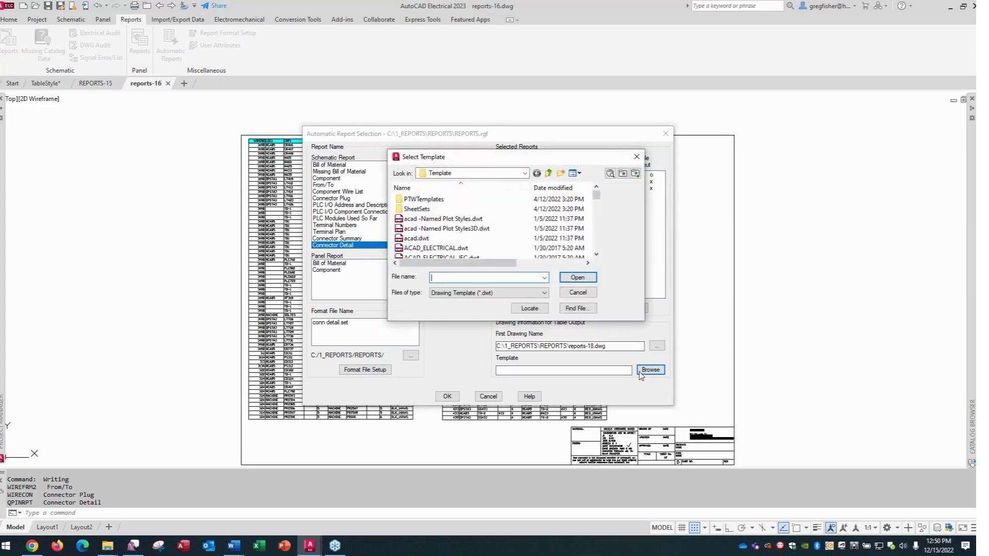
left_click(524, 173)
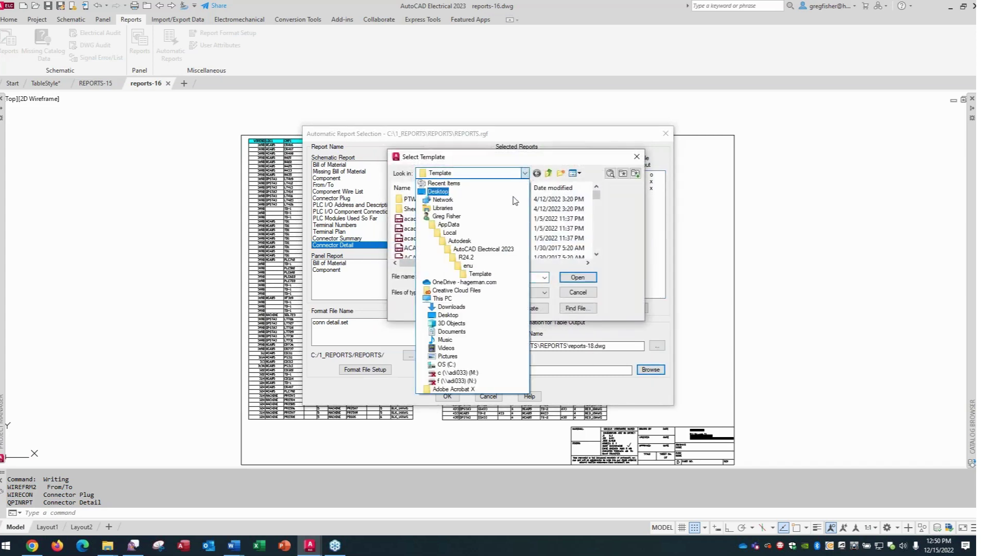
left_click(453, 365)
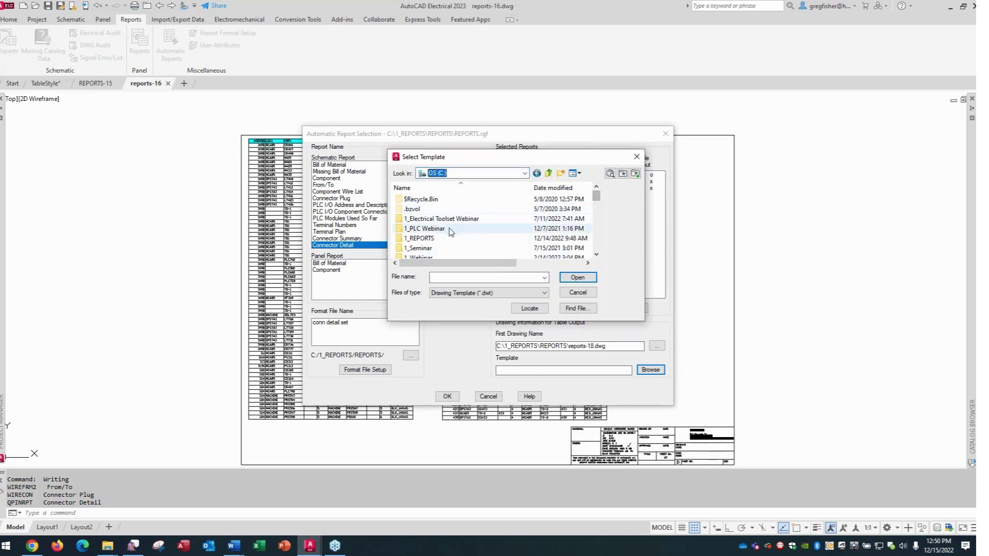
double_click(431, 249)
left_click(434, 256)
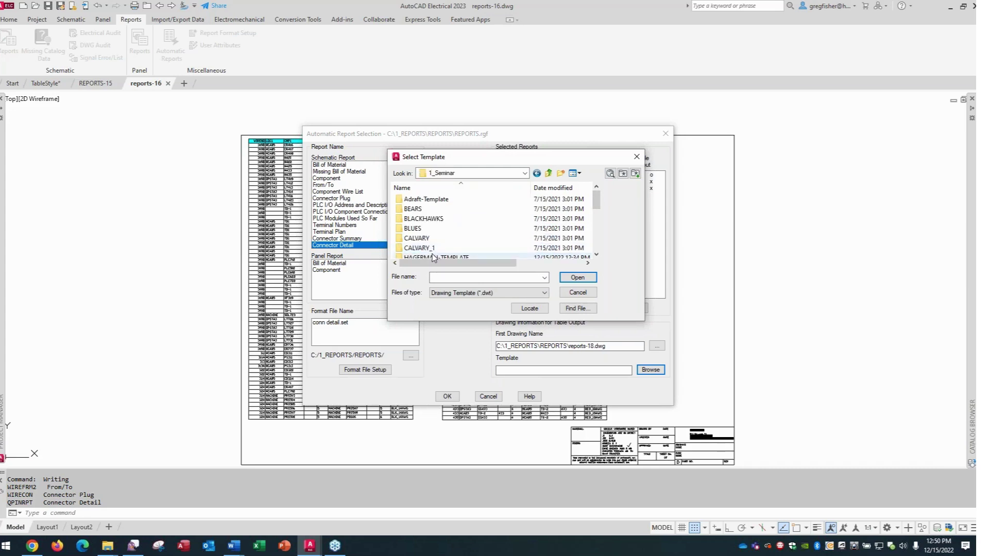
double_click(435, 256)
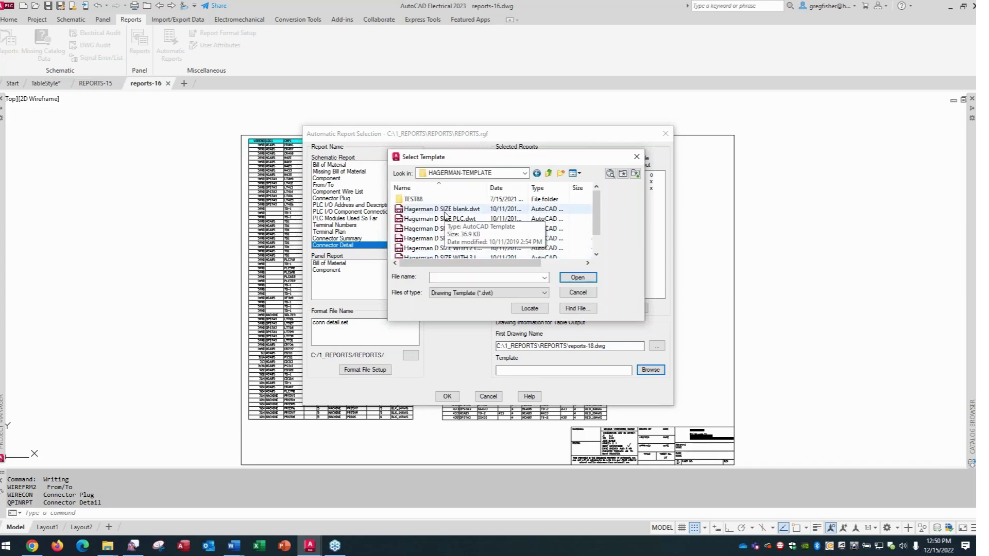
left_click(447, 209)
left_click(574, 279)
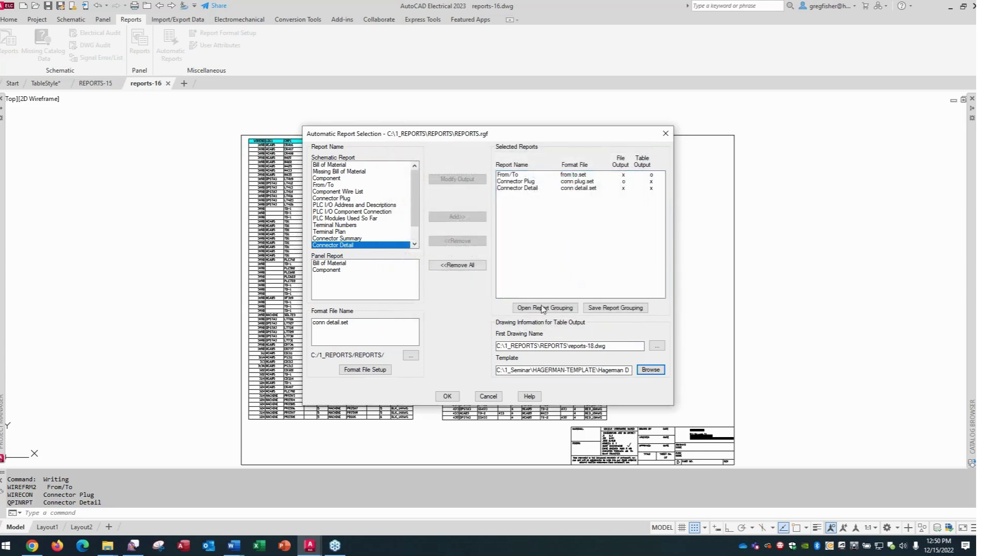
left_click(448, 397)
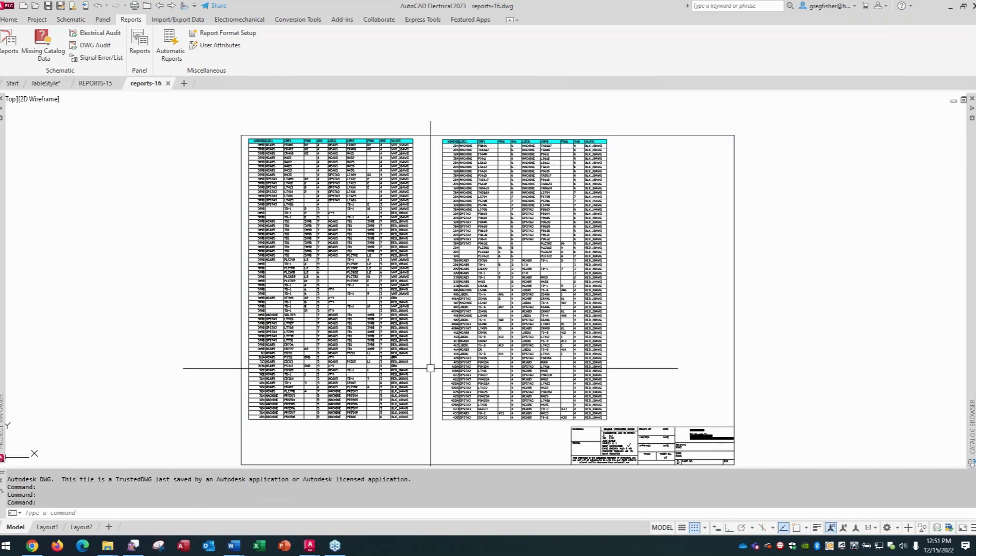
Open REPORTS-18.DWG from the REPORTS project and go on to REPORTS-19 to review the generated connector tables
mouse_move(2, 185)
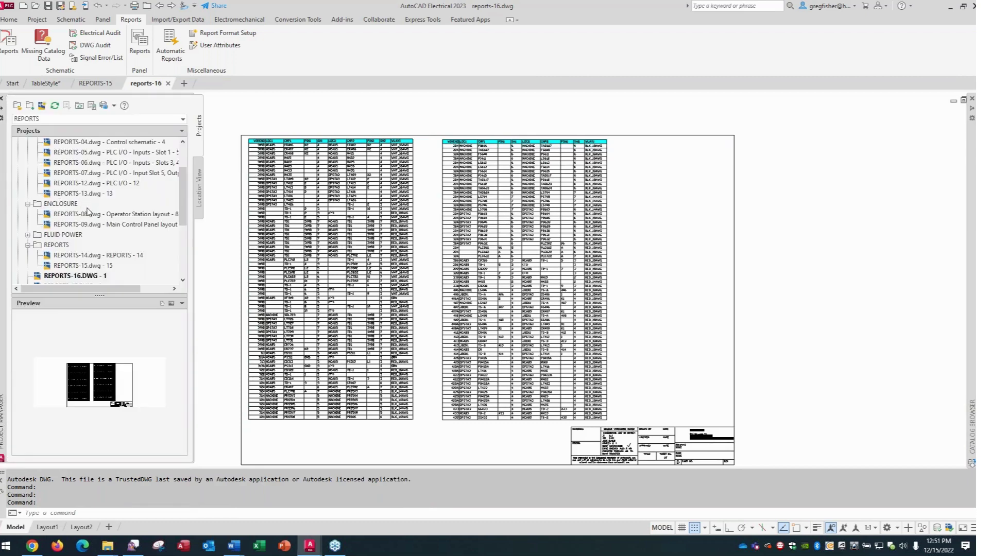
scroll(88, 211, "down", 2)
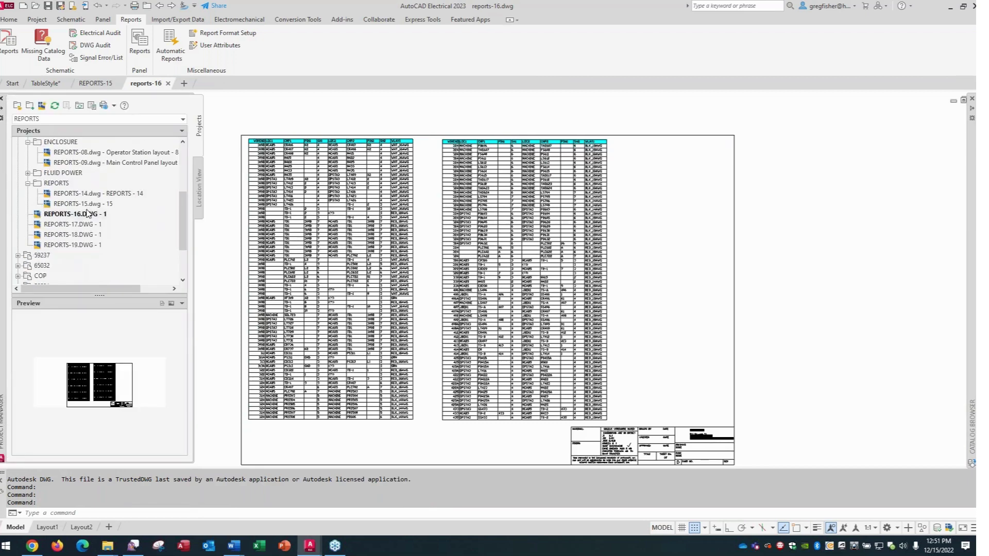
left_click(57, 235)
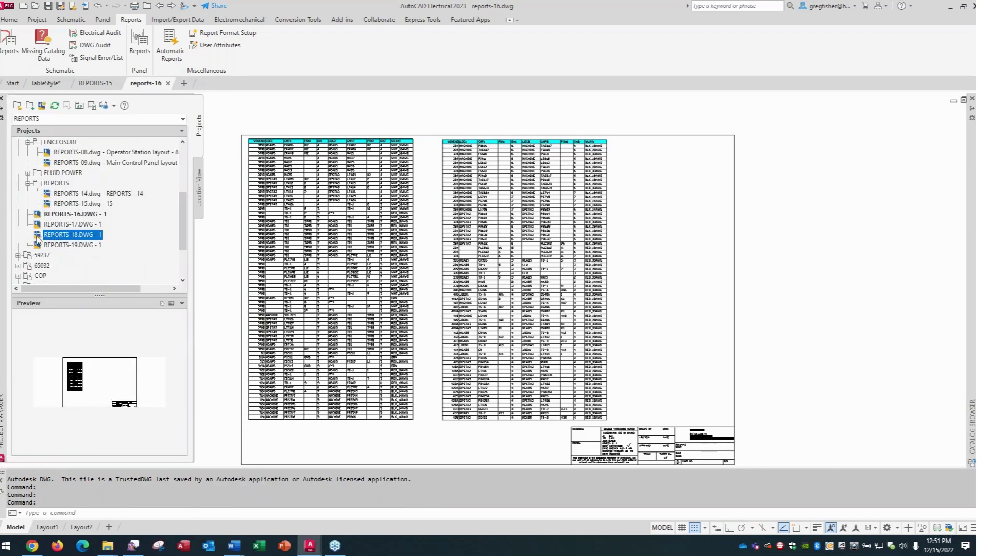
double_click(37, 238)
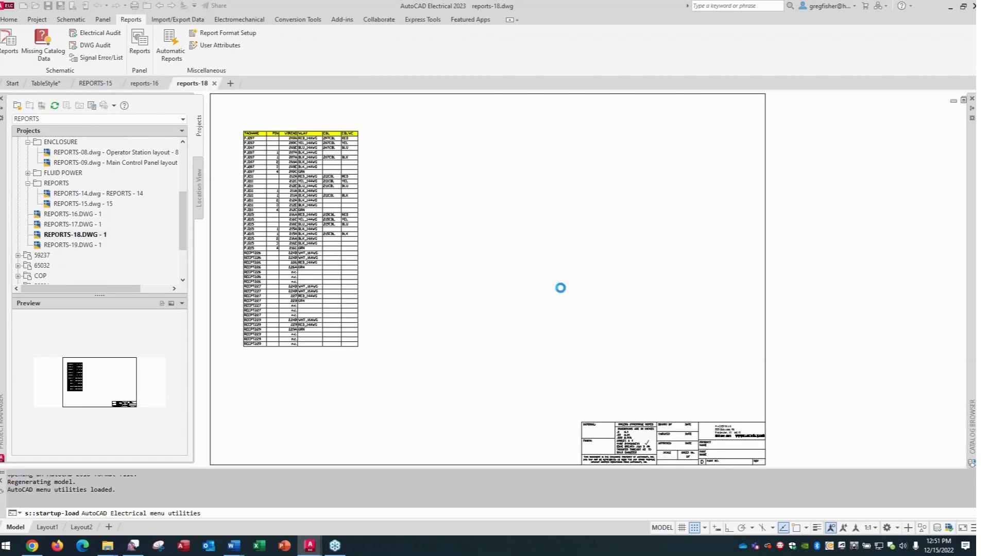
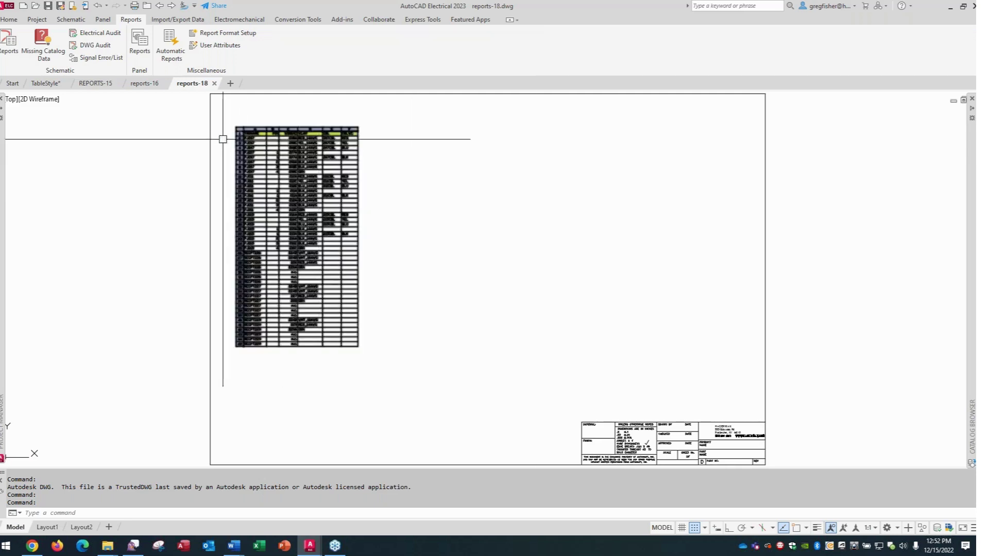
left_click(171, 7)
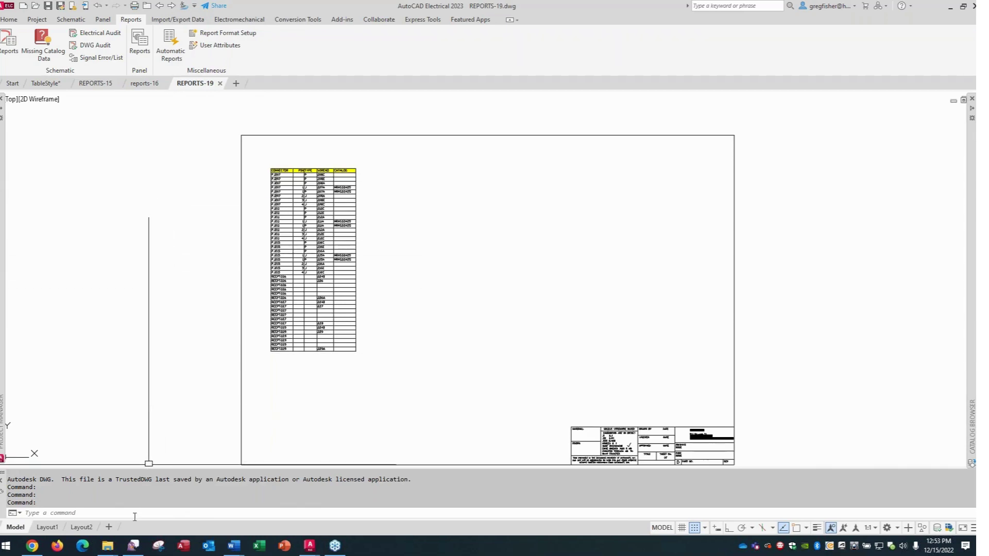
Switch to File Explorer, check C:\1_REPORTS\REPORTS for the CONN DETAIL.xls and FROM TO.xls report files, and return to the drawing
mouse_move(112, 548)
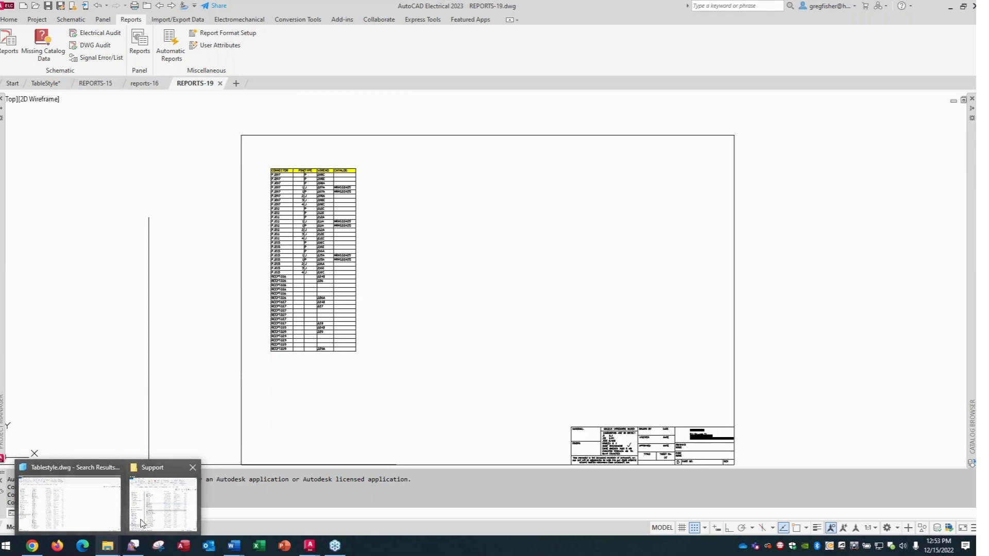
mouse_move(152, 514)
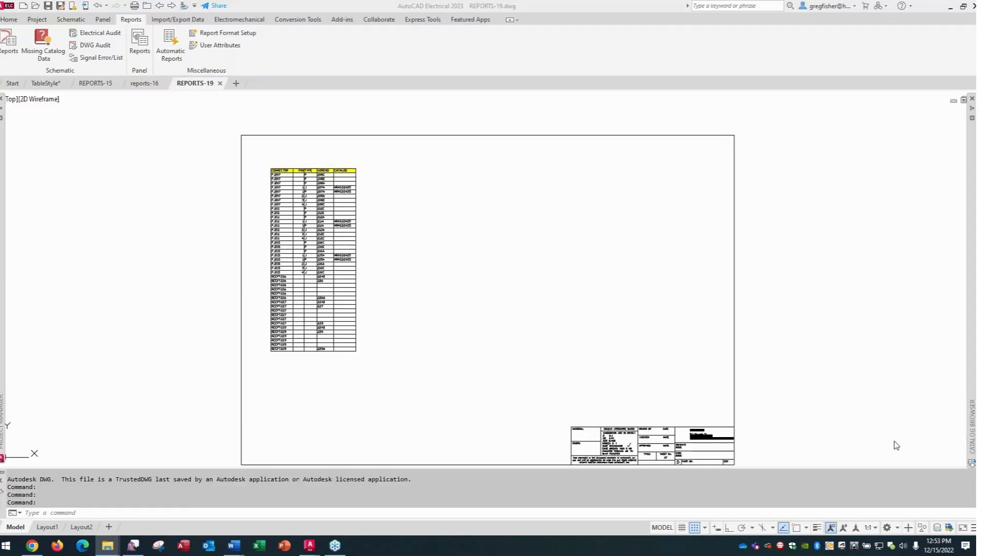
left_click_drag(988, 56, 552, 84)
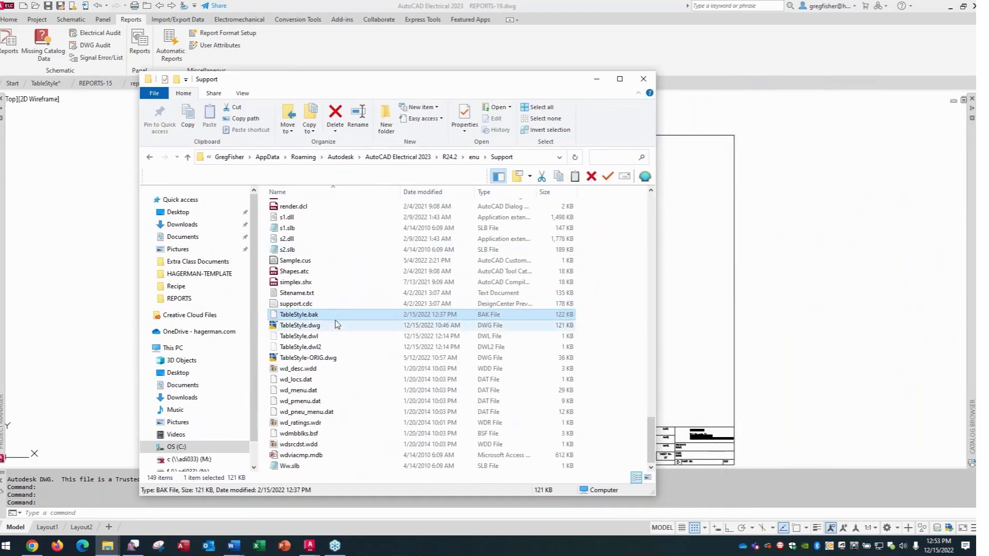
left_click(178, 447)
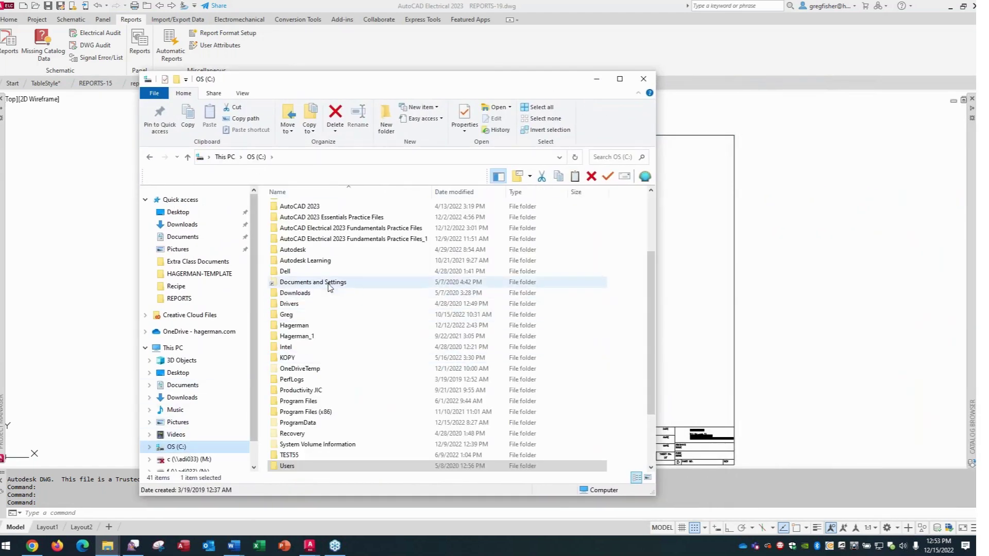
scroll(331, 283, "up", 2)
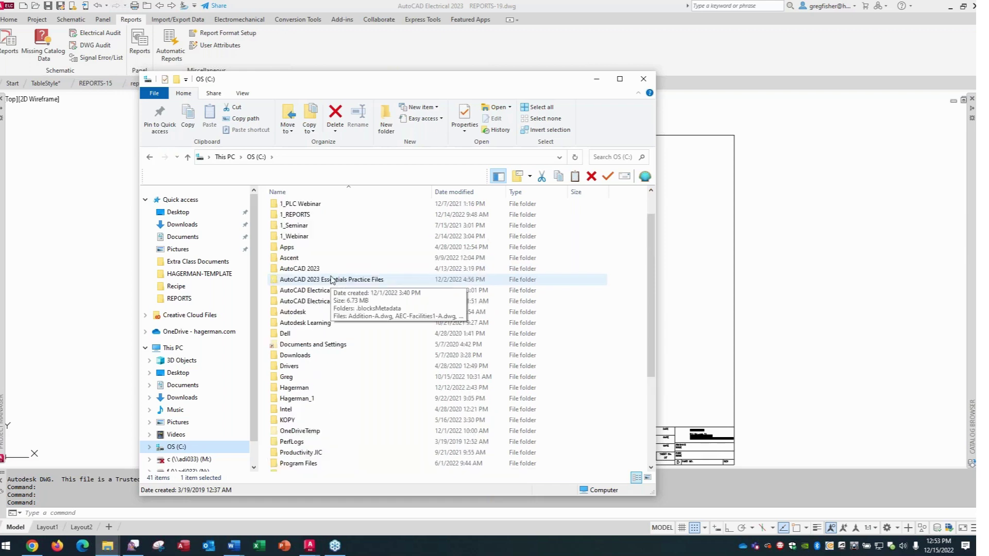
scroll(331, 279, "up", 1)
double_click(322, 251)
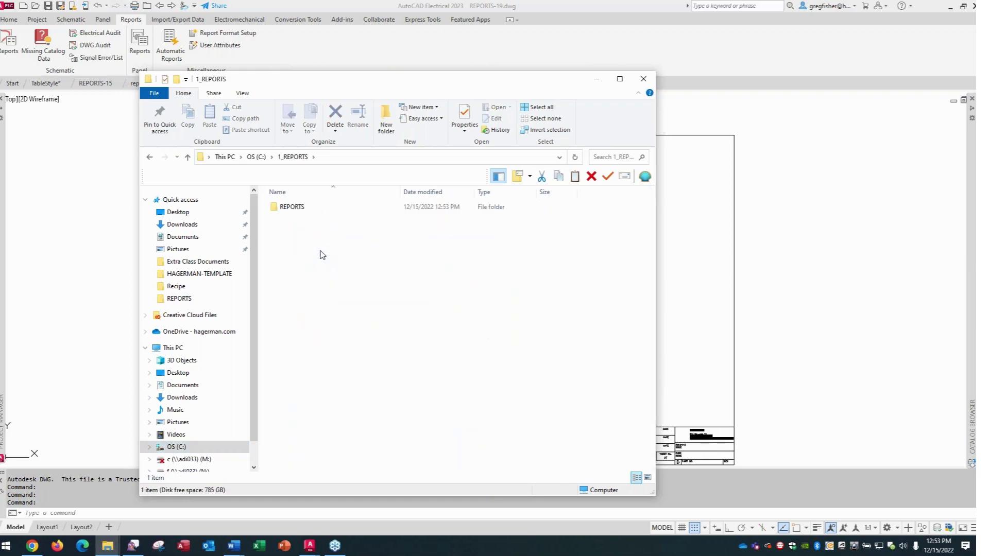
double_click(294, 215)
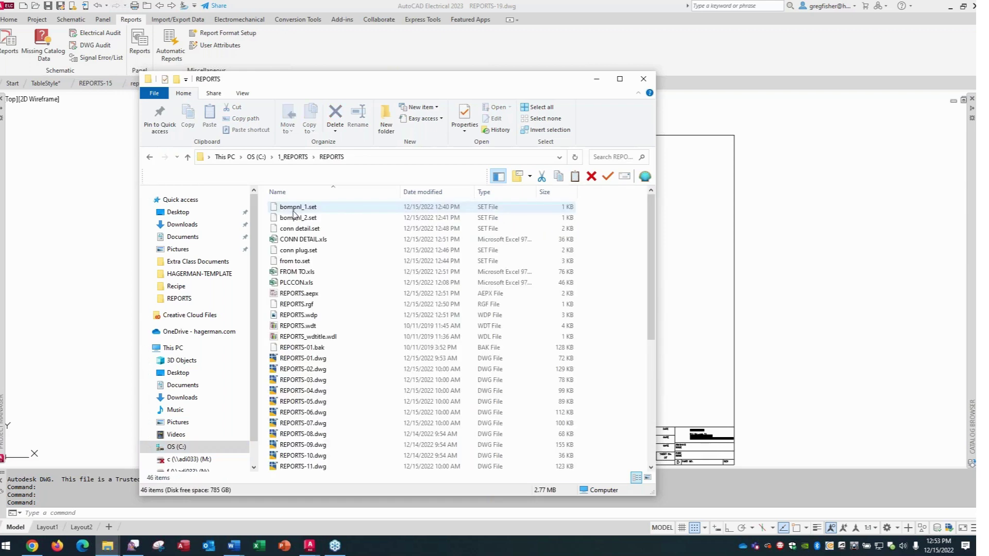
left_click(329, 243)
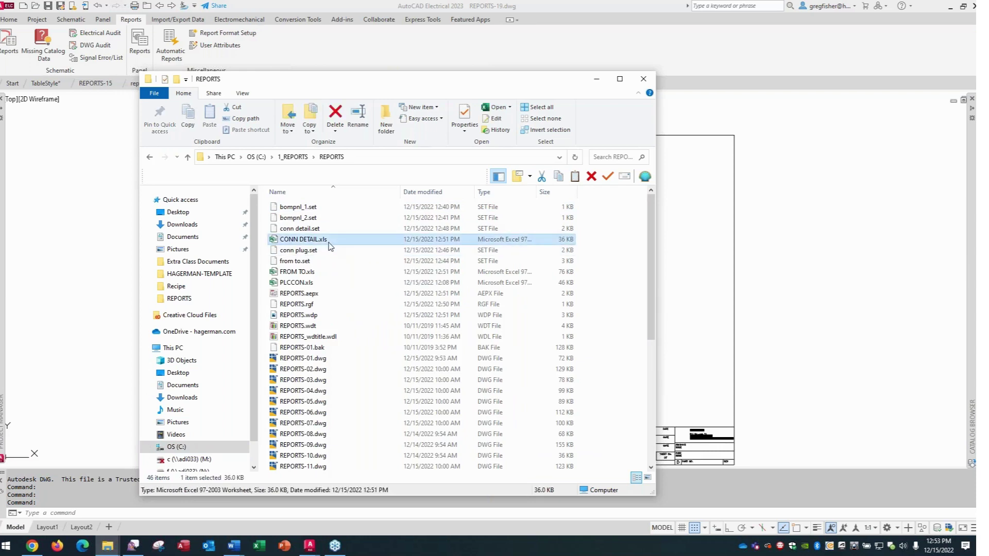
left_click(326, 277)
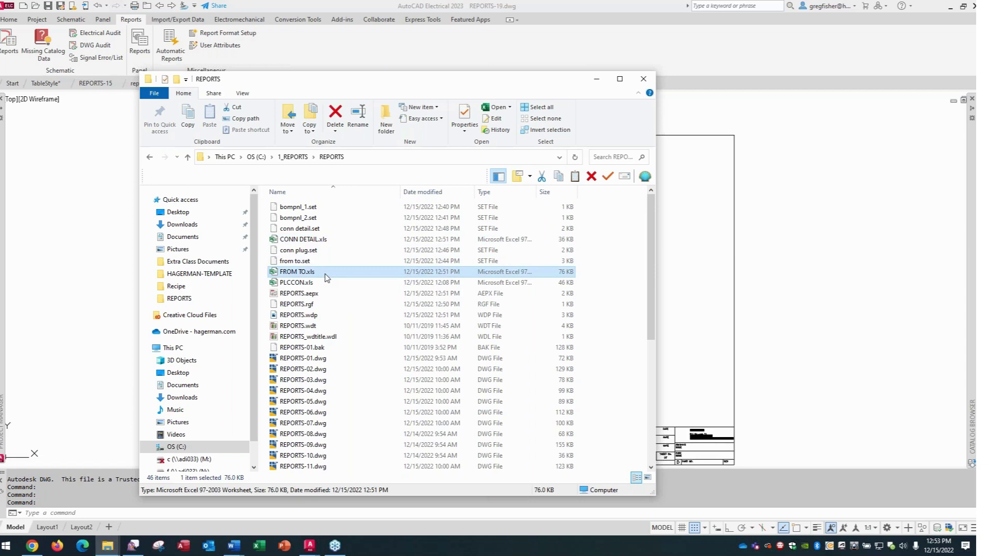
left_click(598, 79)
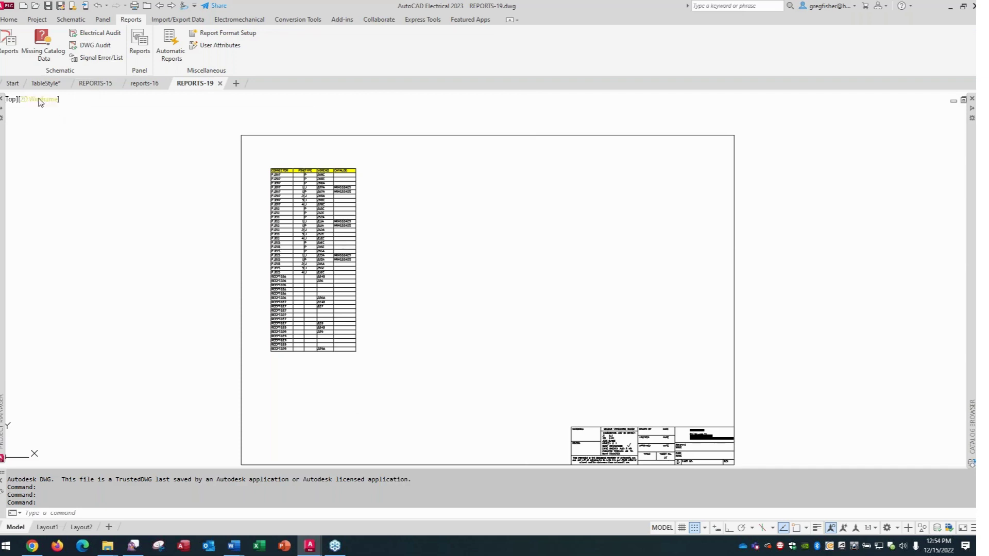
Try to run the PLC I/O Component Connection schematic report on the active drawing only
left_click(11, 53)
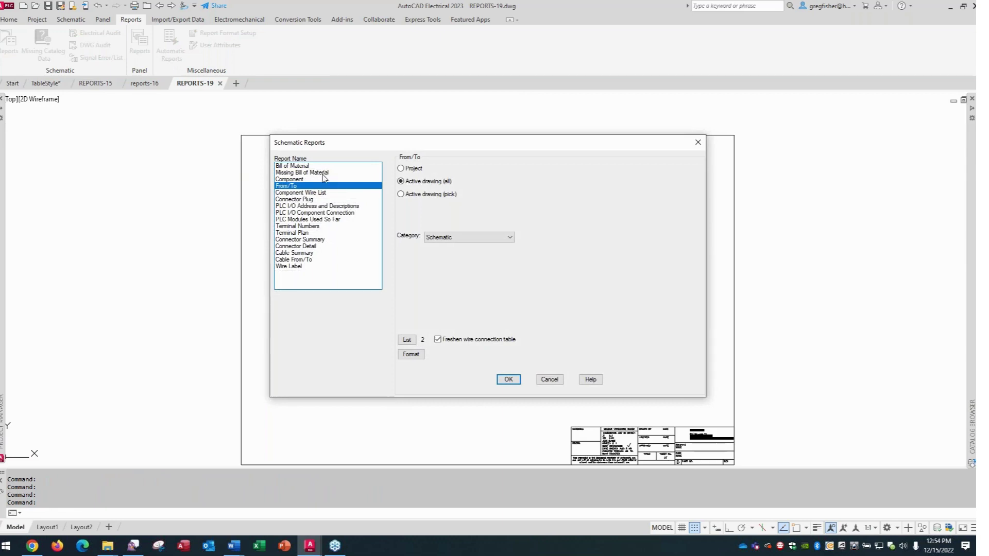
left_click(318, 213)
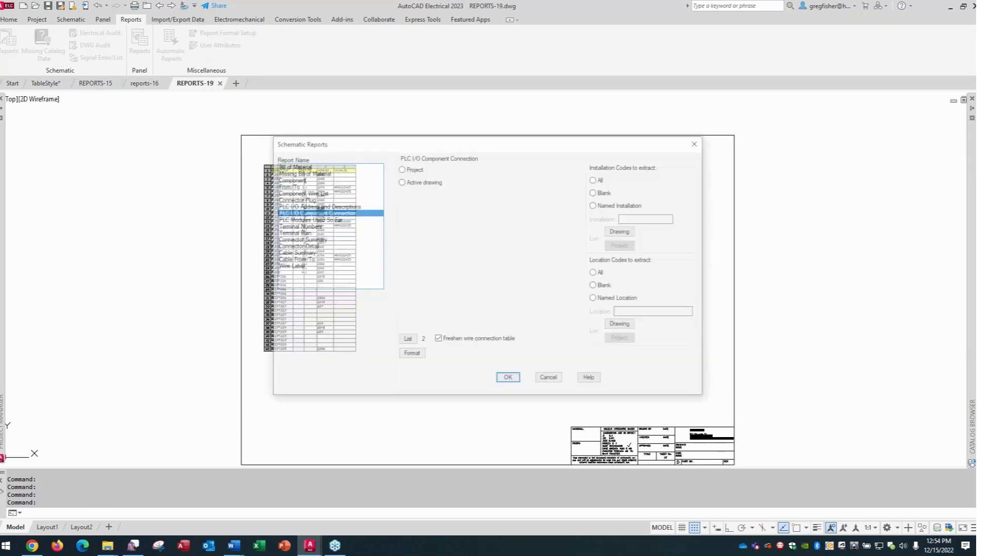
left_click(506, 379)
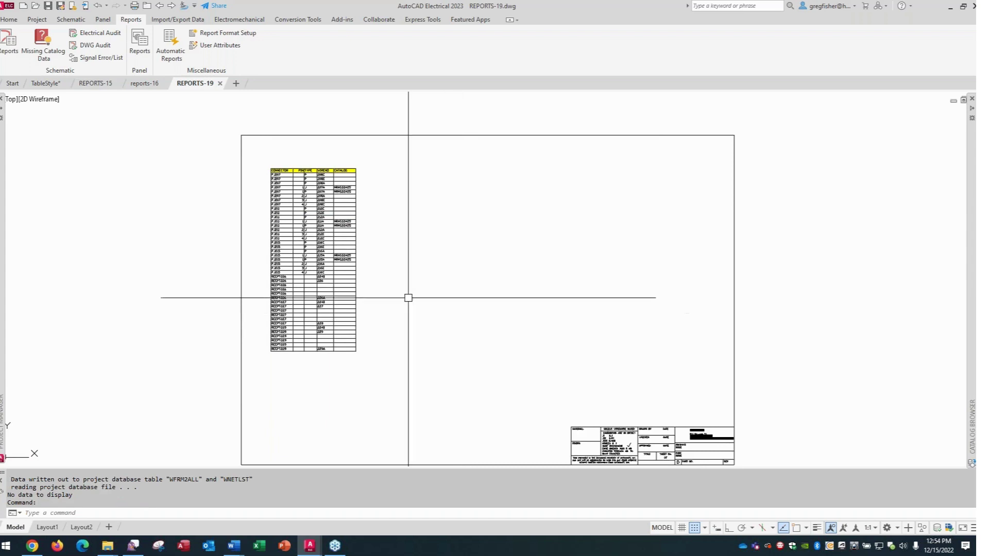
Run the PLC I/O Component Connection report for the whole project, processing all of its drawings
left_click(14, 56)
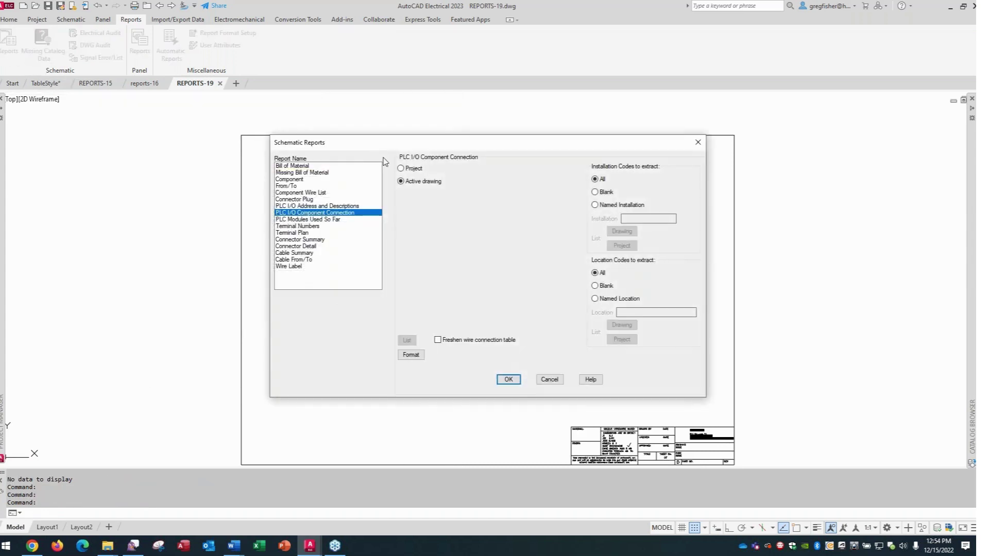
left_click(402, 168)
left_click(515, 381)
left_click(344, 272)
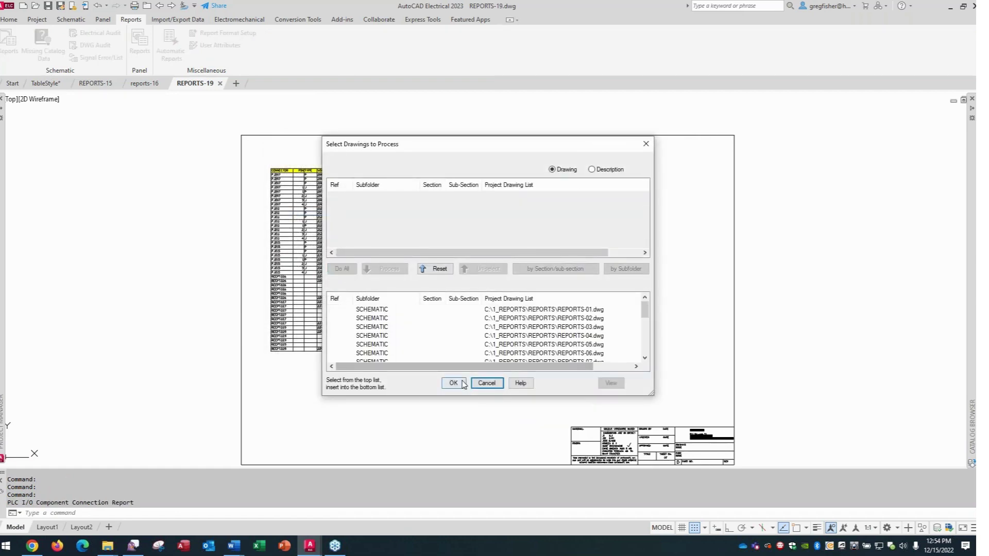
left_click(453, 383)
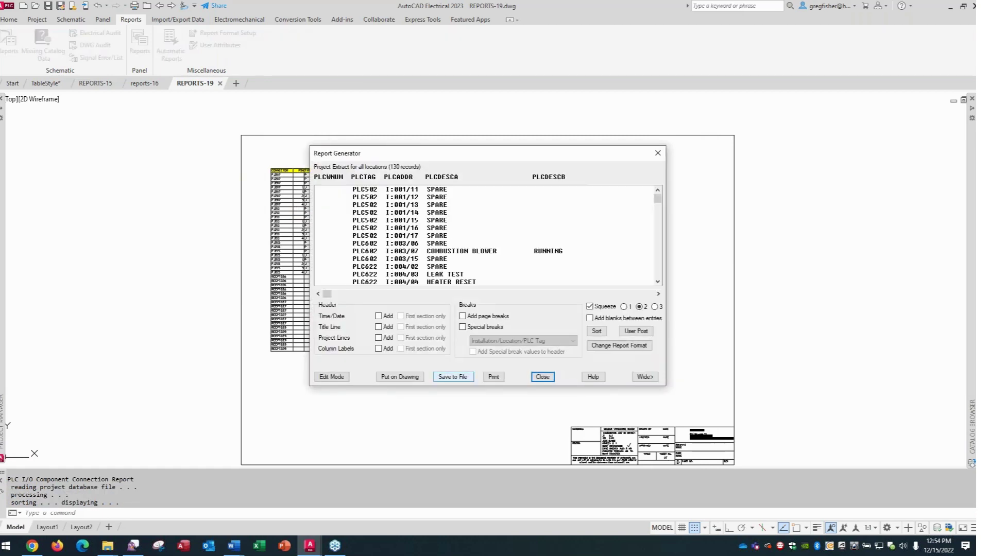
Examine the table generation settings and available table styles for placing the PLC report on a drawing, leaving them unapplied
left_click(416, 382)
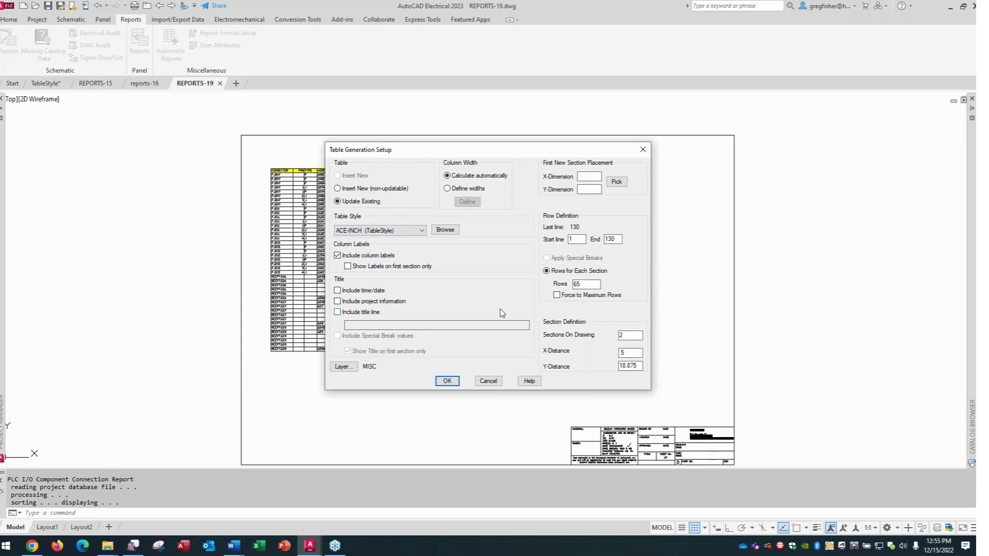
left_click(423, 231)
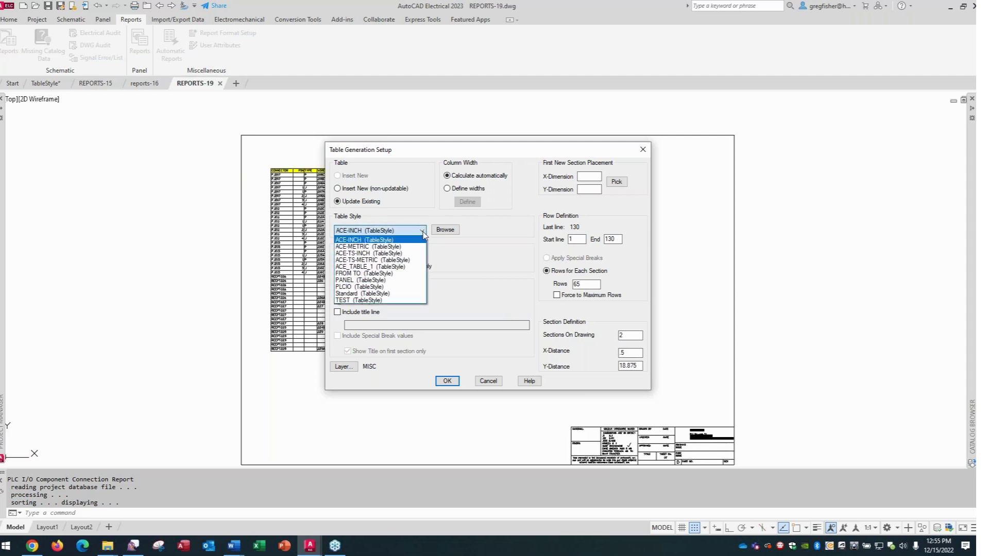
left_click(424, 235)
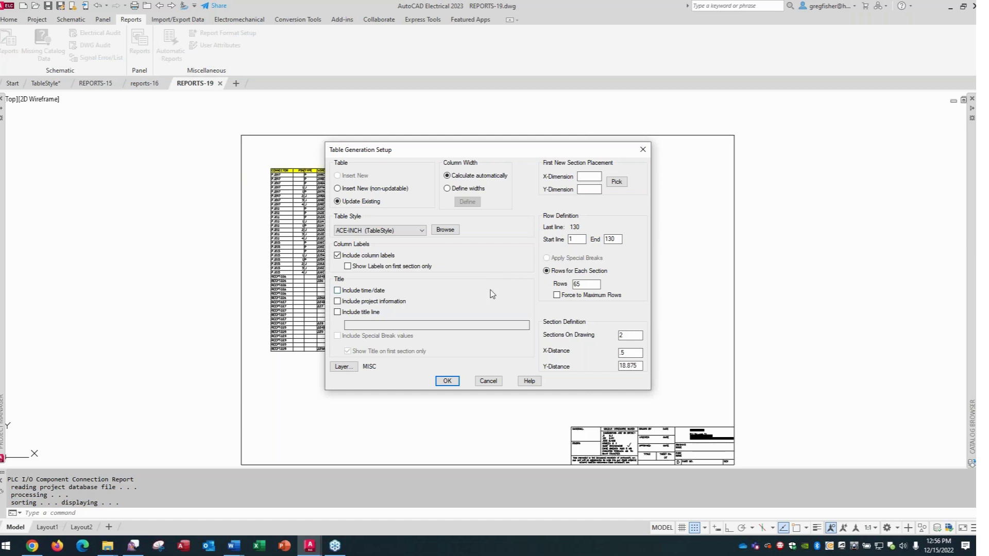
left_click(488, 382)
Check which data fields the PLC component connection report includes, and close the report without output
left_click(606, 346)
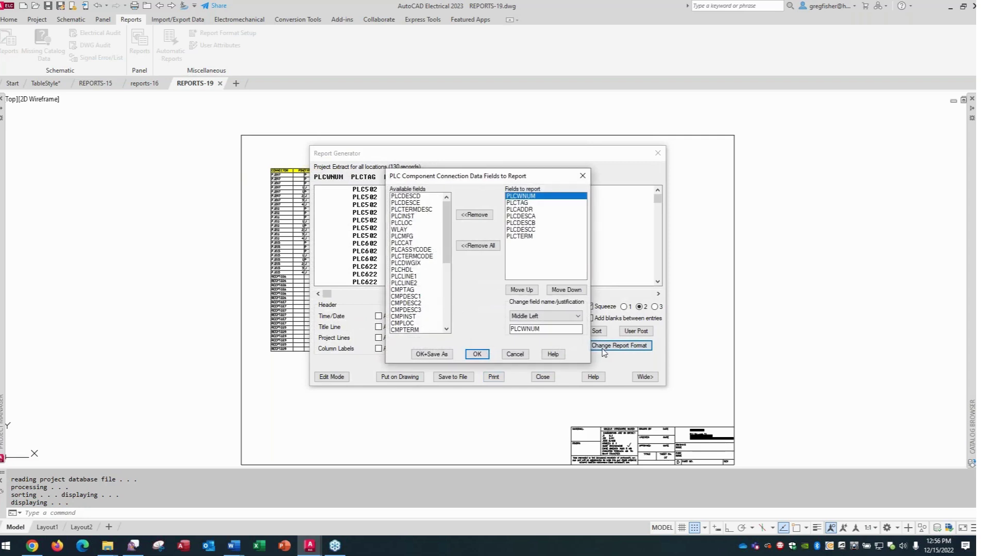
left_click(515, 355)
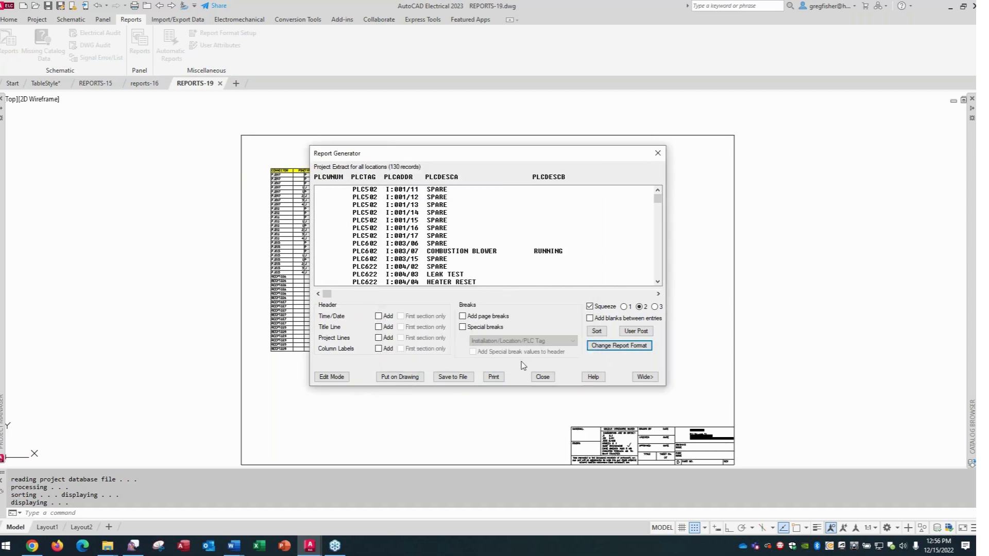
left_click(542, 377)
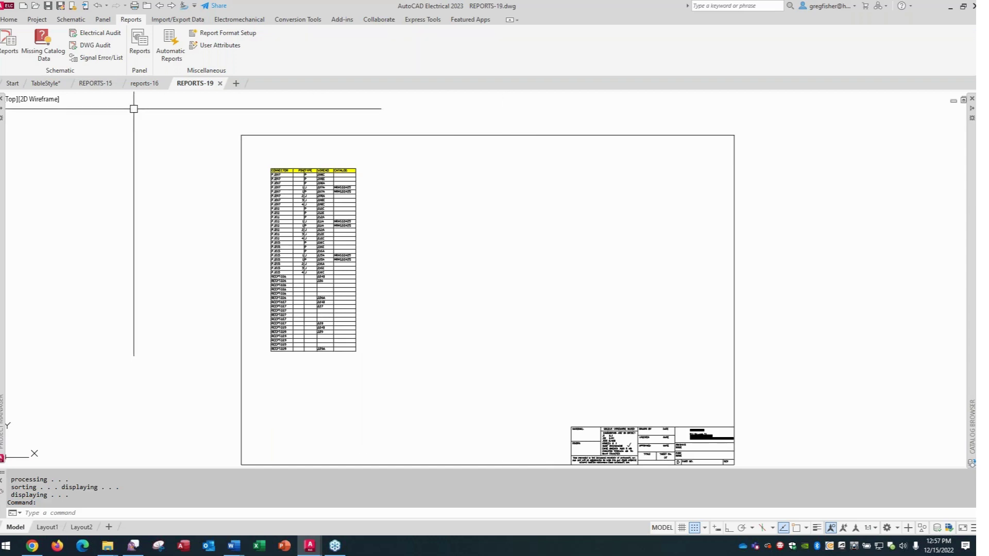
Go to REPORTS-15 and break the second From/To table slightly past mid-height so its remaining rows continue alongside
left_click(102, 88)
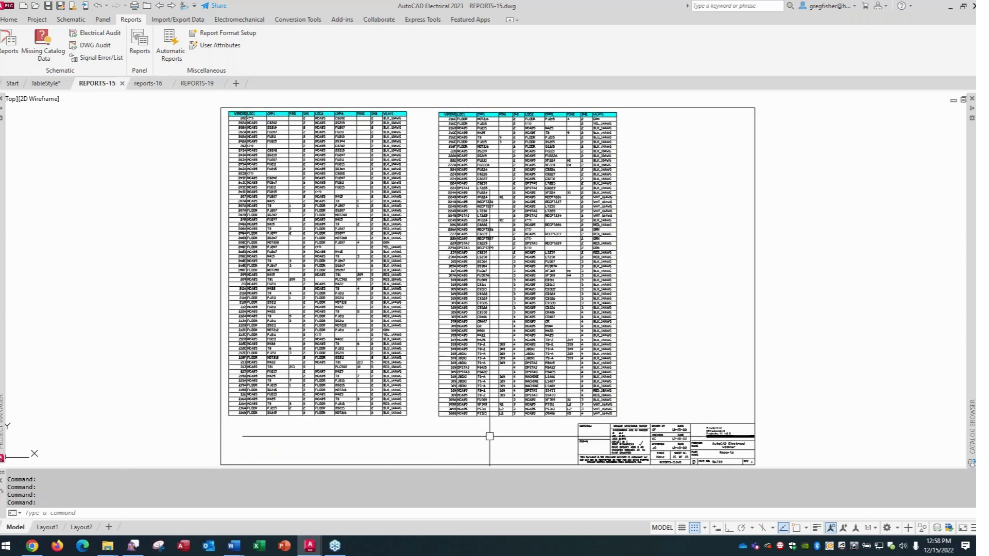
left_click(494, 416)
left_click(494, 416)
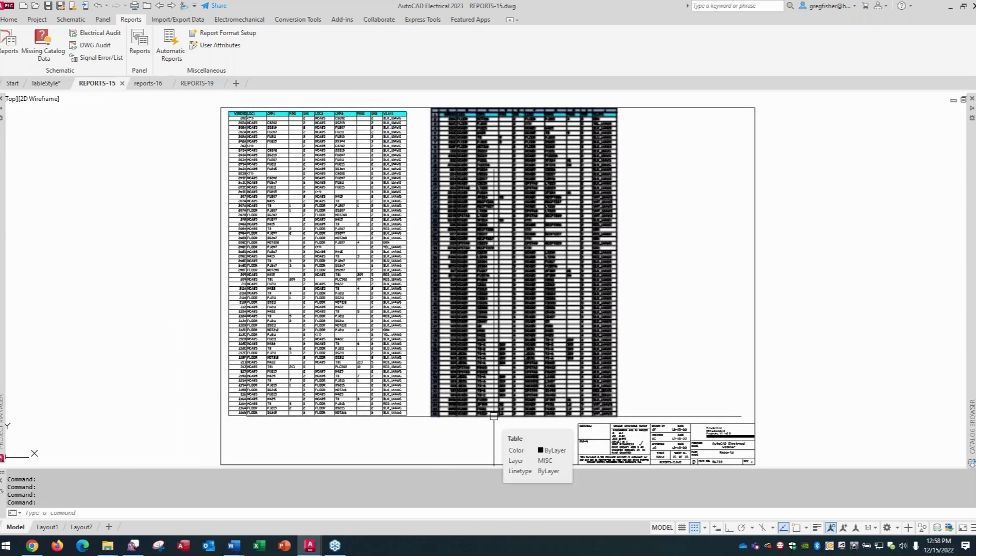
left_click(496, 425)
left_click(498, 437)
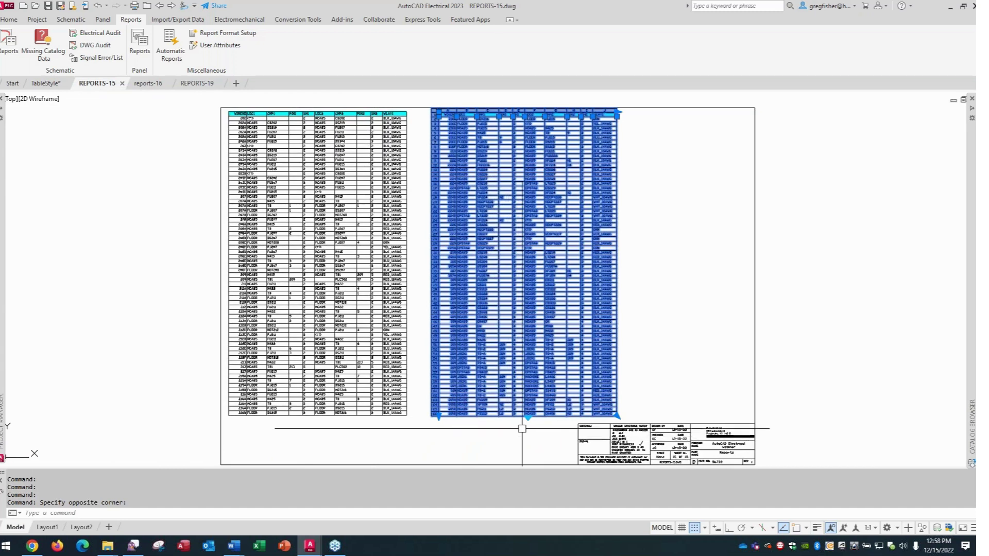
left_click(527, 420)
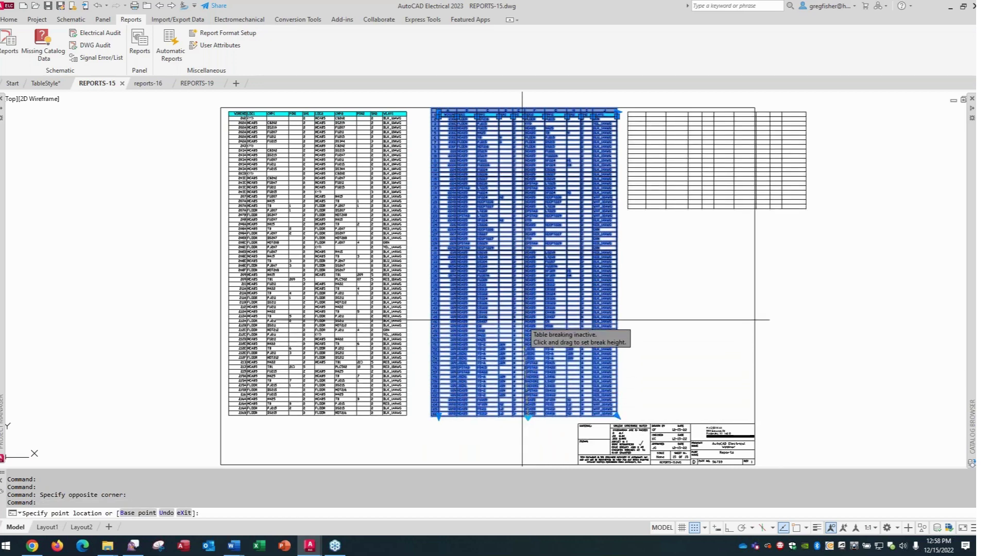
left_click(518, 287)
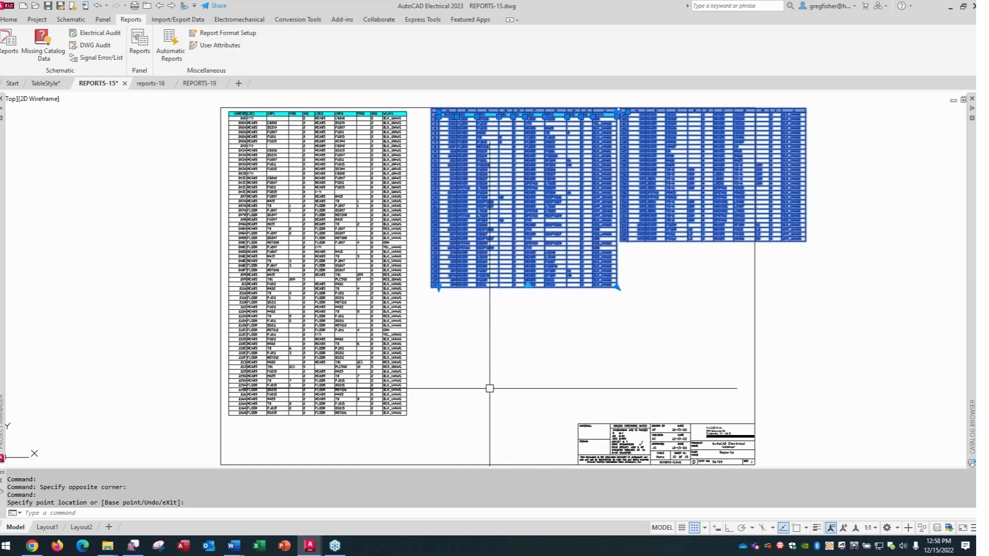
Deselect the From/To table and undo the table break
key("Escape")
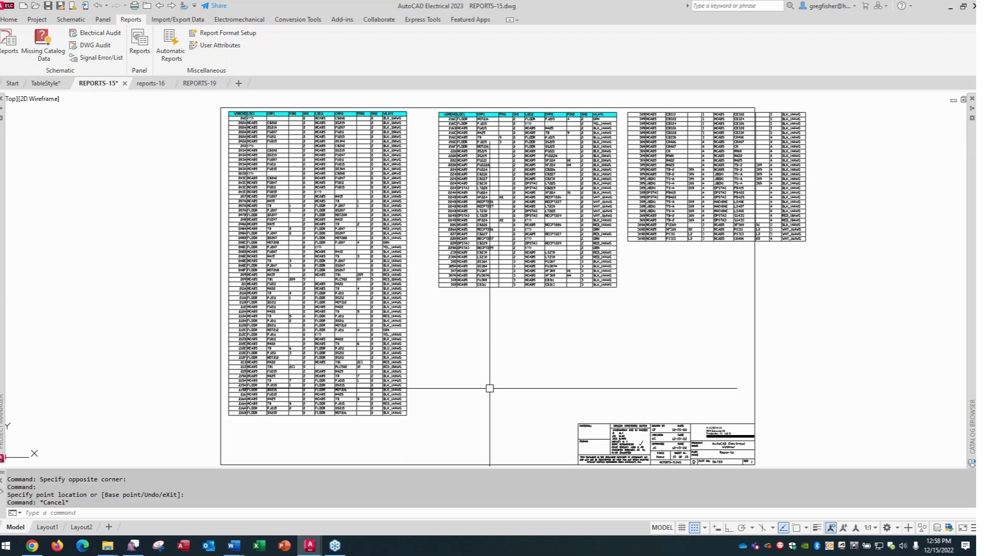
type("u")
key("Return")
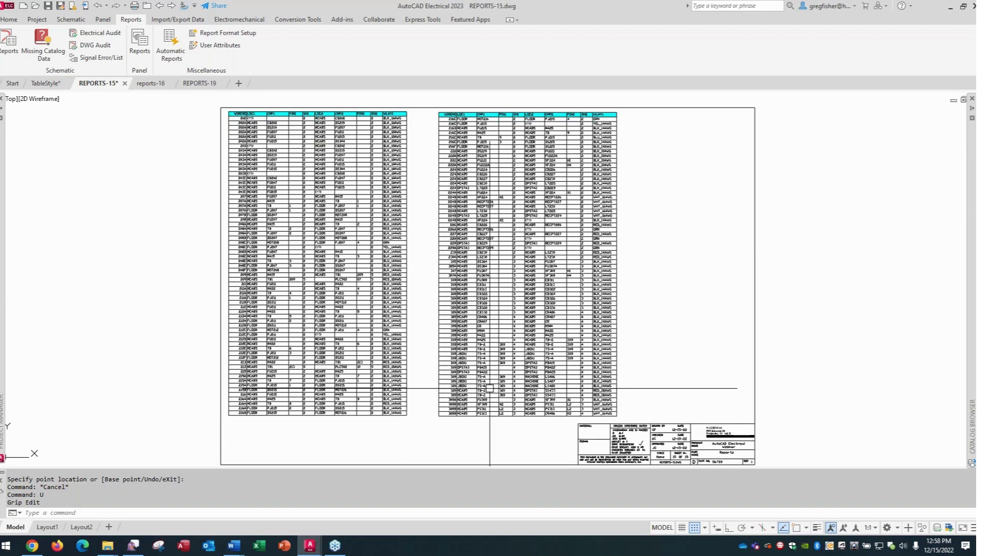